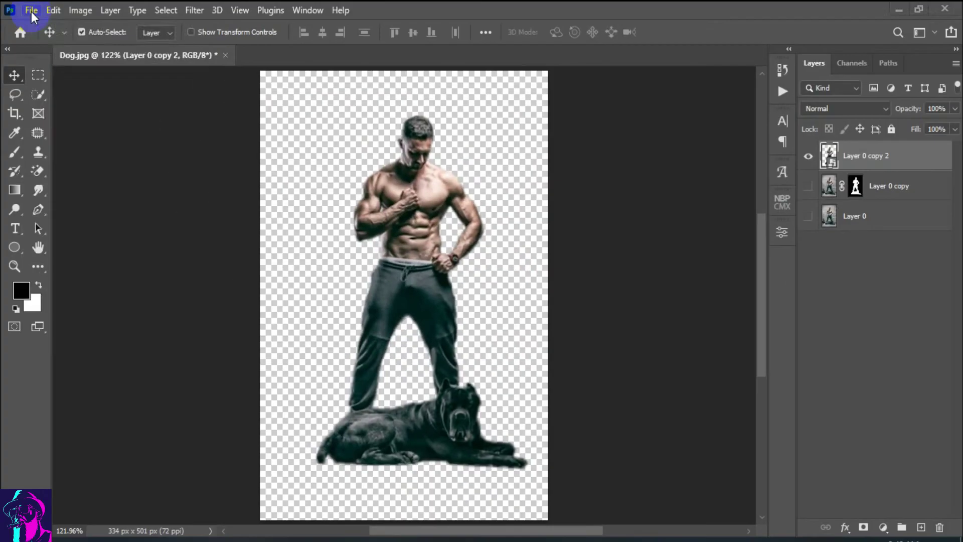
Create a blank white 1700 × 2000 px document and fit it to the window
click(31, 11)
click(37, 30)
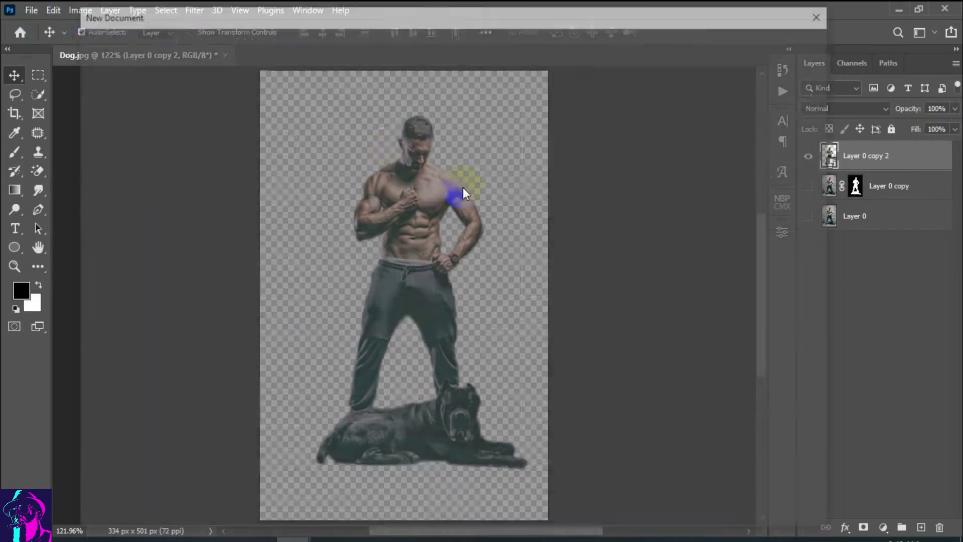
drag(675, 150, 622, 147)
click(668, 195)
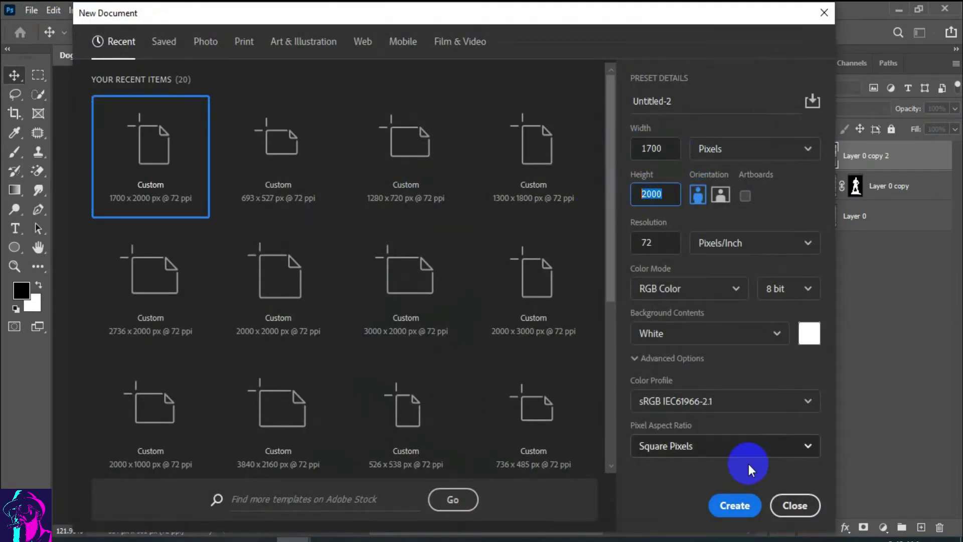
click(735, 505)
key(ctrl+0)
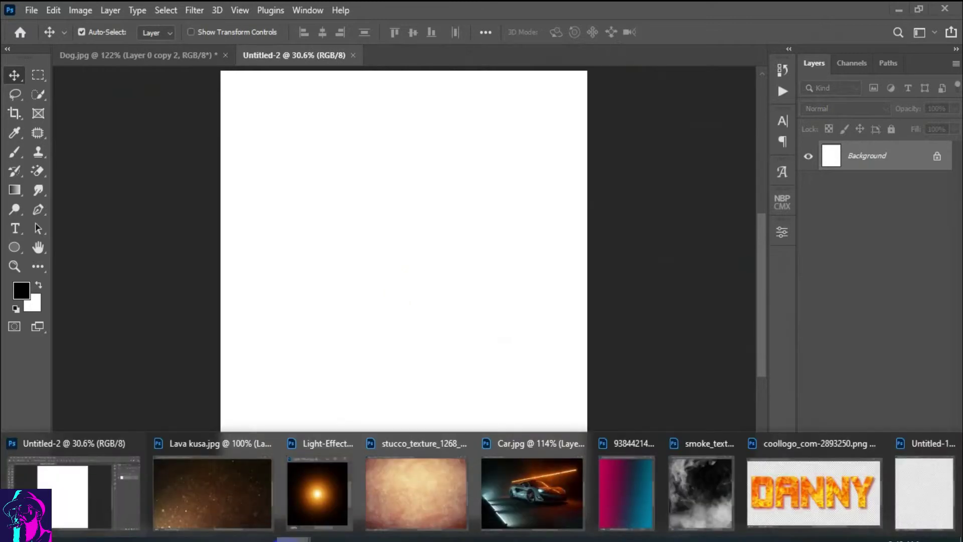
Copy the Car.jpg photo into the new document and start enlarging it with Free Transform
key(ctrl+Tab)
drag(549, 275, 288, 263)
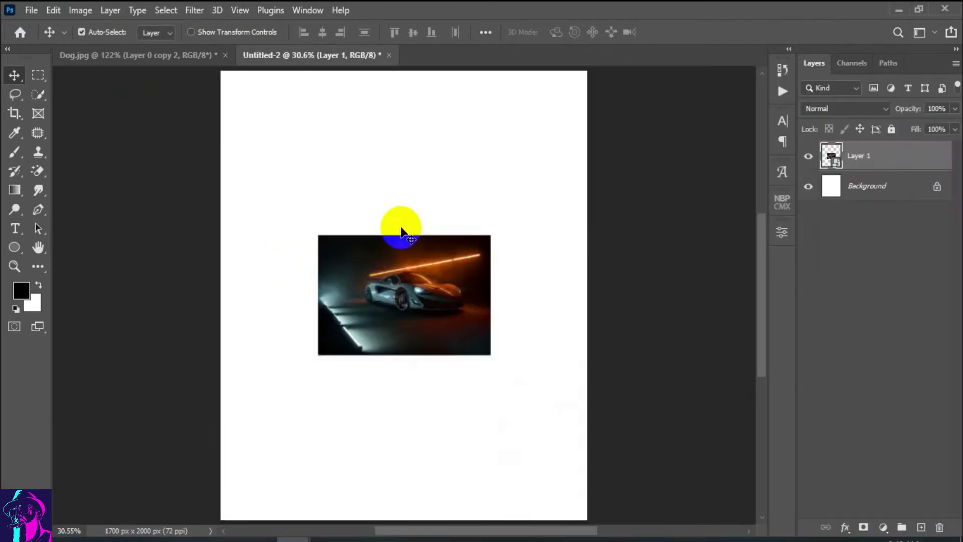
click(53, 11)
click(130, 329)
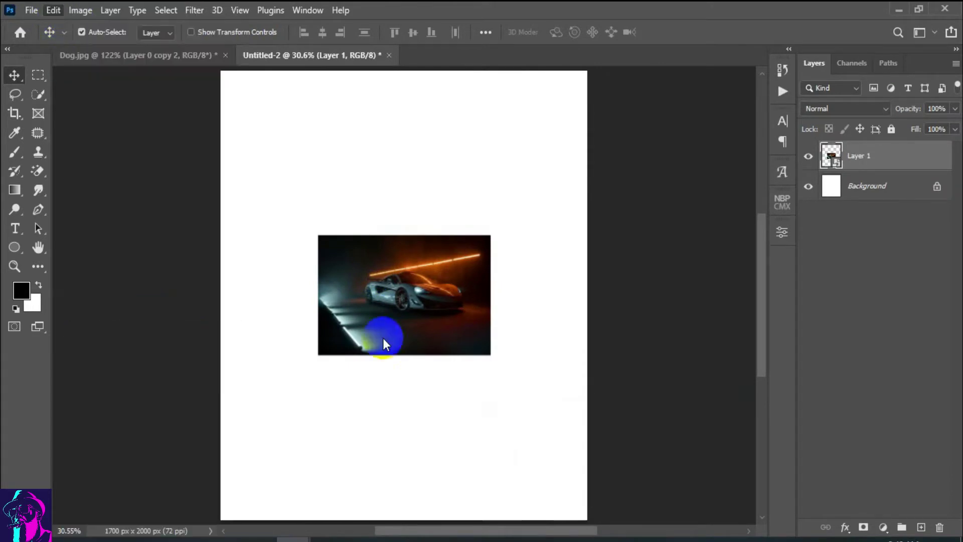
drag(492, 295, 645, 295)
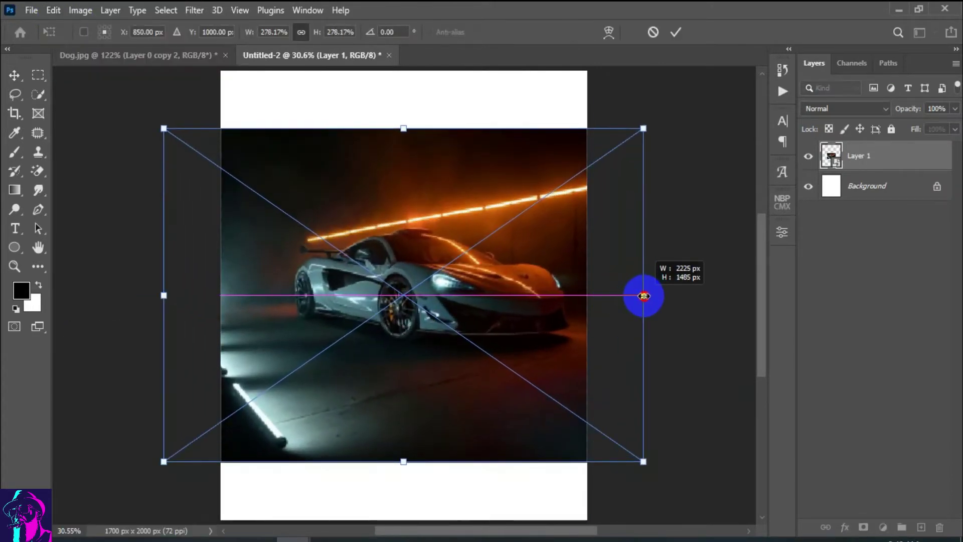
drag(543, 306, 503, 309)
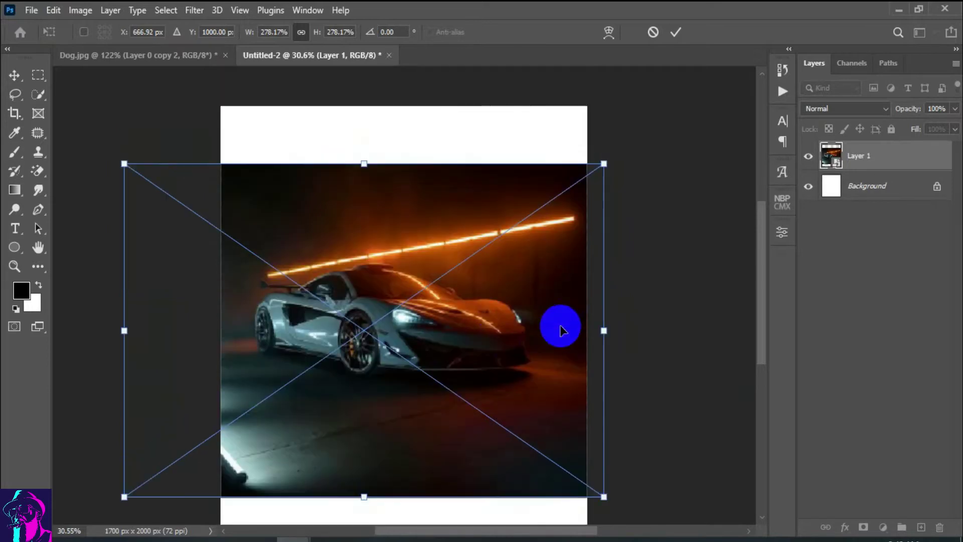
drag(490, 327, 468, 333)
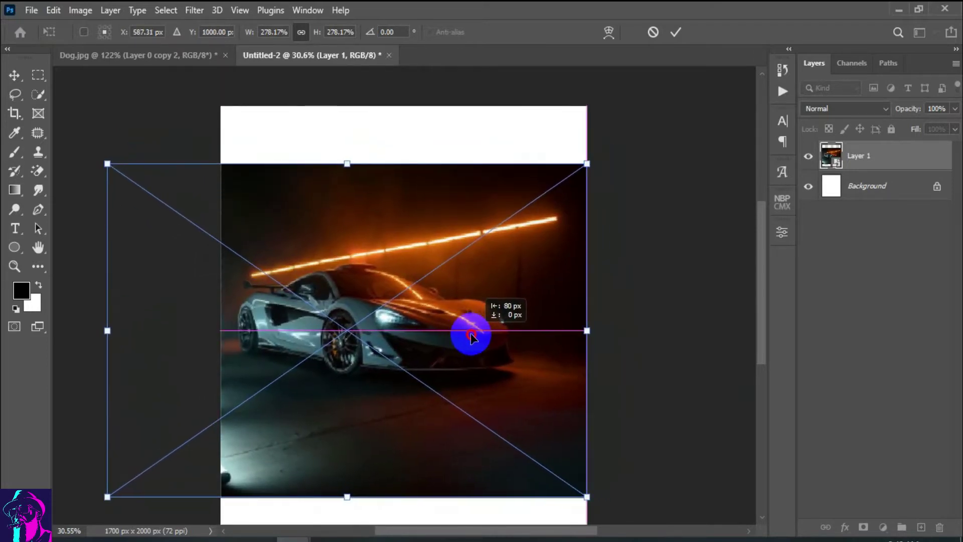
Stretch the car down to the bottom edge, leaving a white top strip, and commit
drag(591, 331, 595, 327)
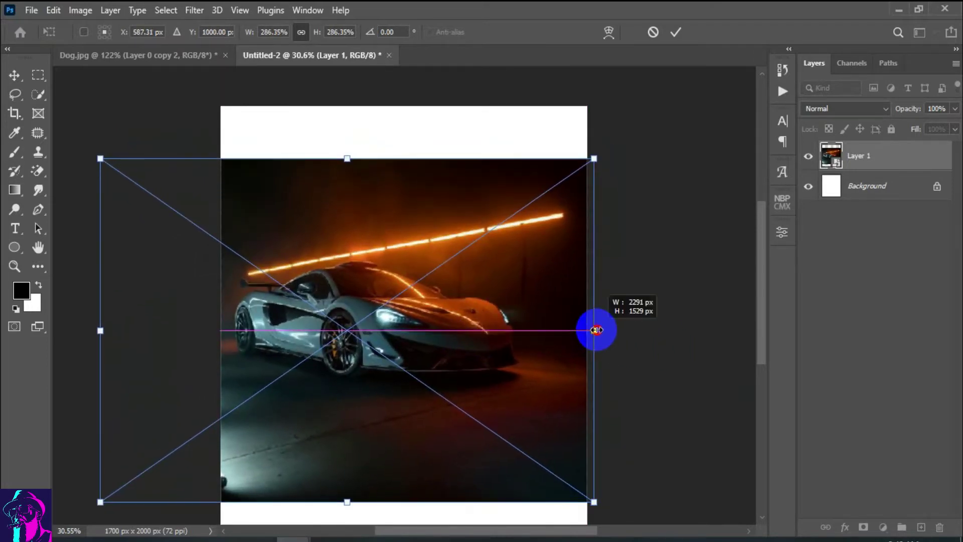
scroll(484, 348, down, 1)
mouse_move(455, 322)
mouse_down()
mouse_move(460, 308)
mouse_move(461, 332)
mouse_up()
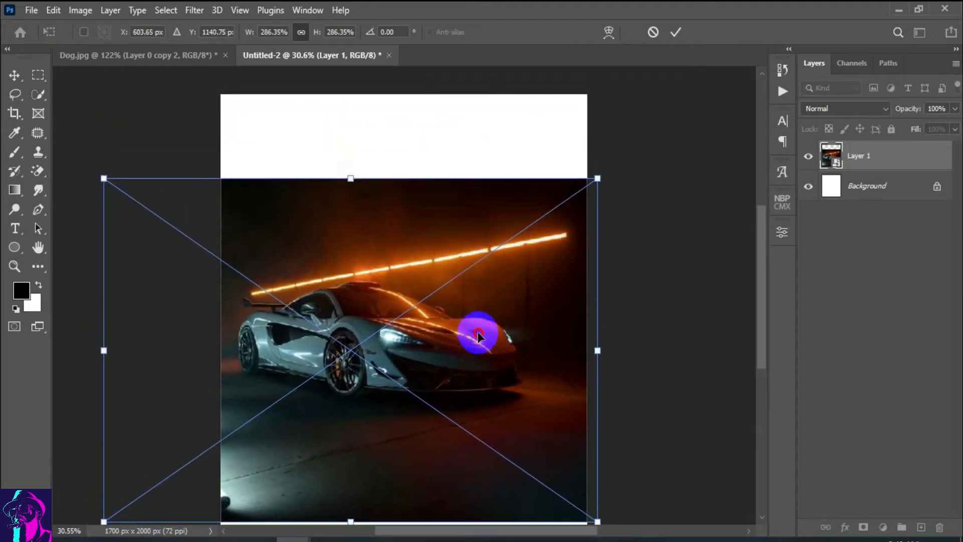
scroll(477, 333, down, 1)
drag(503, 294, 473, 295)
scroll(564, 290, down, 1)
drag(340, 453, 340, 485)
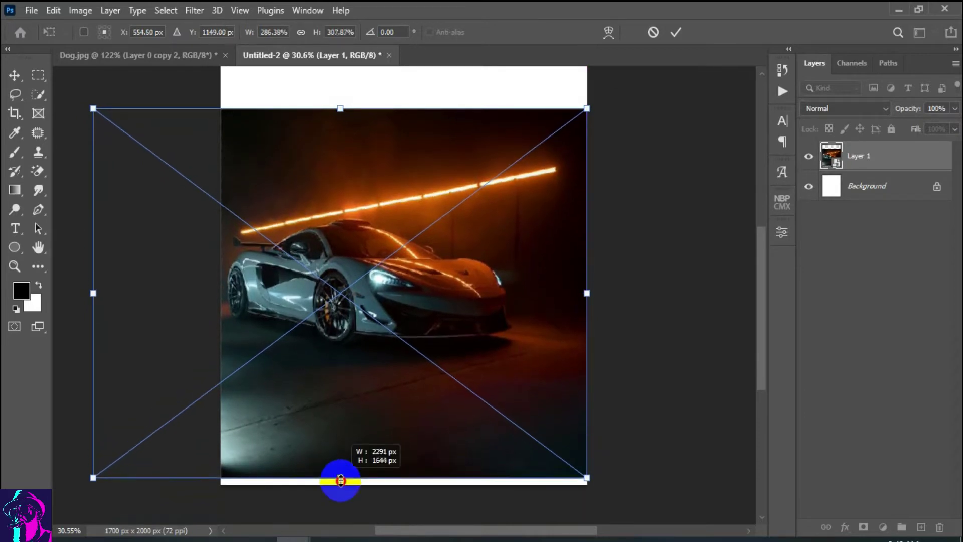
scroll(469, 360, up, 2)
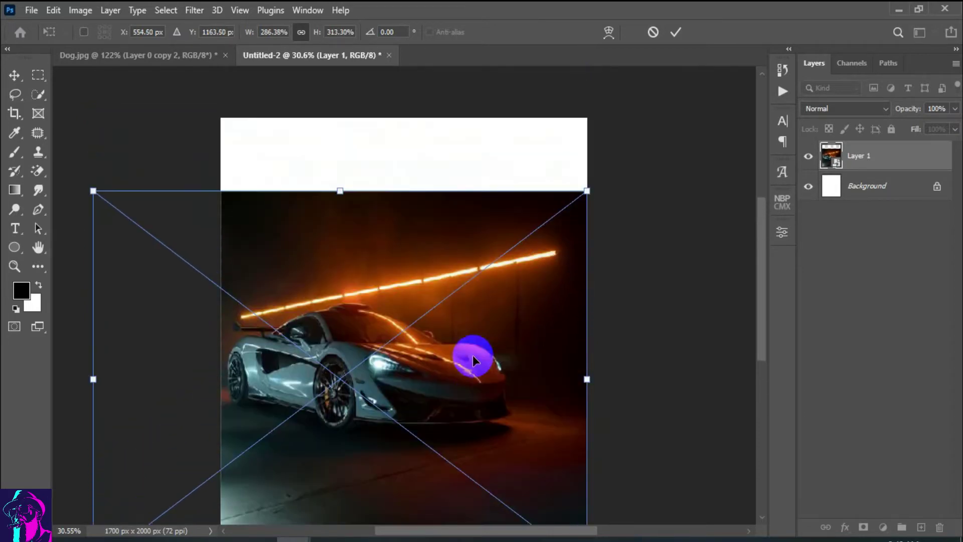
click(676, 32)
scroll(631, 170, down, 2)
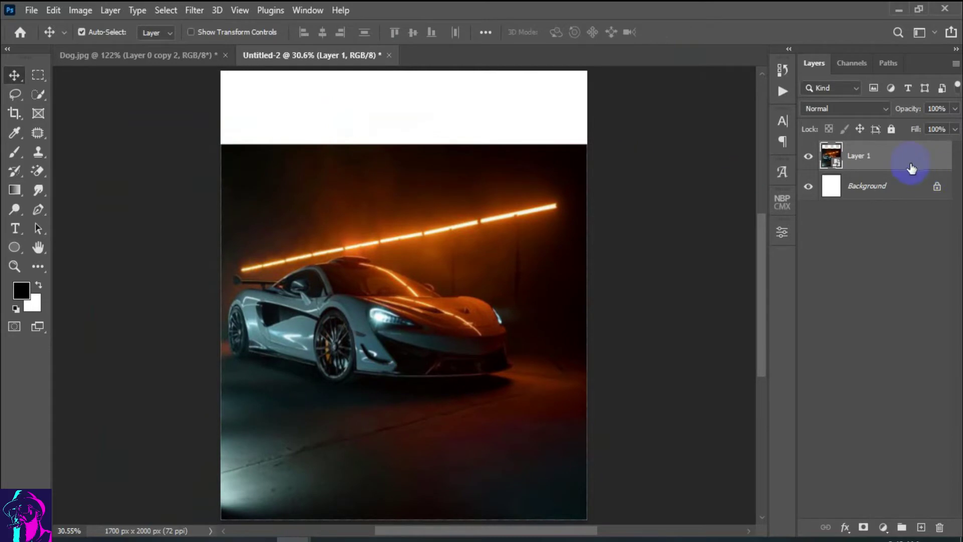
Rasterize the car layer and content-aware fill the white strip across the top
right_click(890, 158)
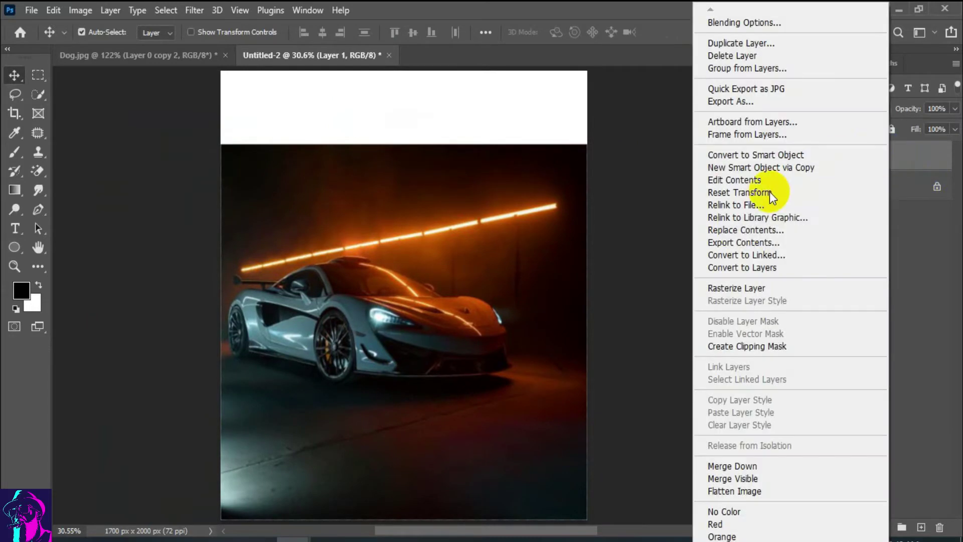
click(740, 287)
click(47, 73)
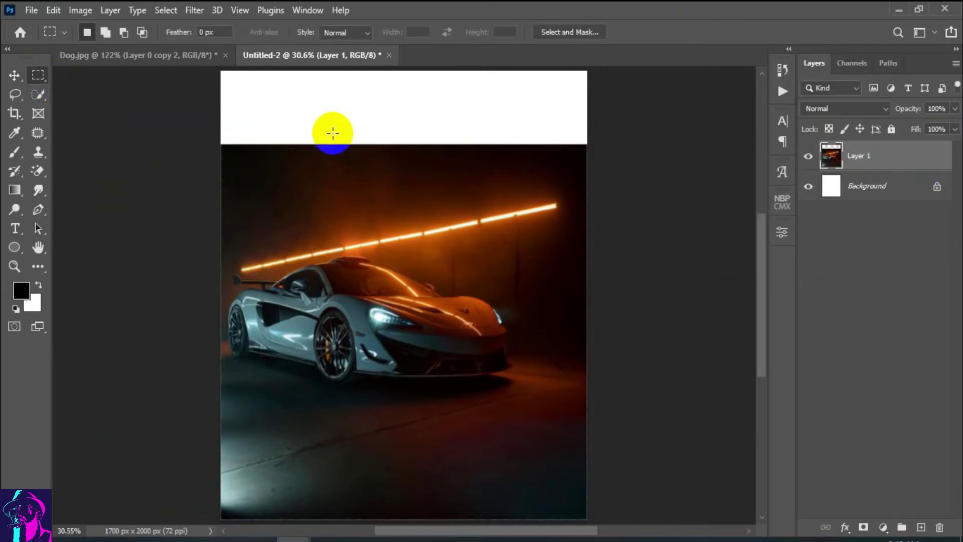
key(ctrl+minus)
mouse_move(255, 111)
mouse_down()
mouse_move(499, 194)
mouse_move(577, 194)
mouse_up()
click(52, 11)
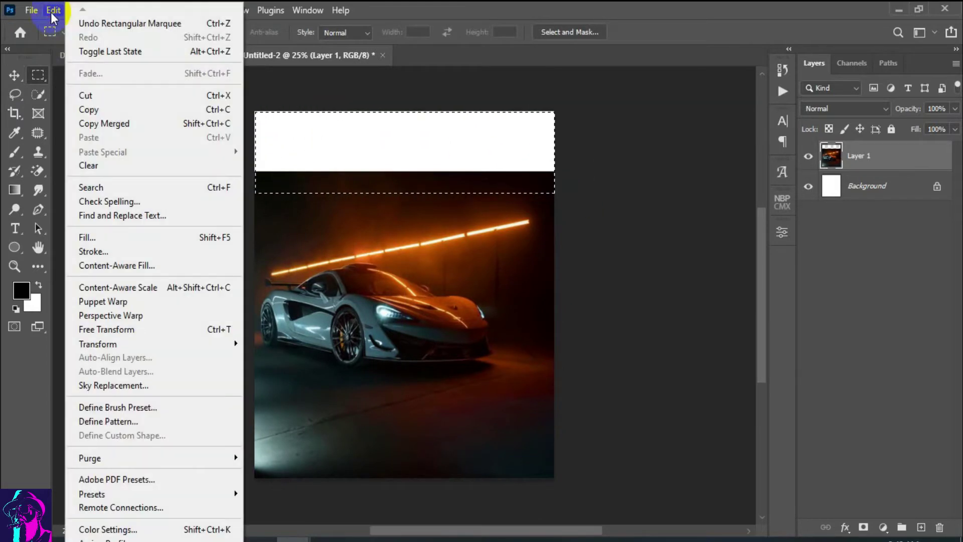
click(110, 237)
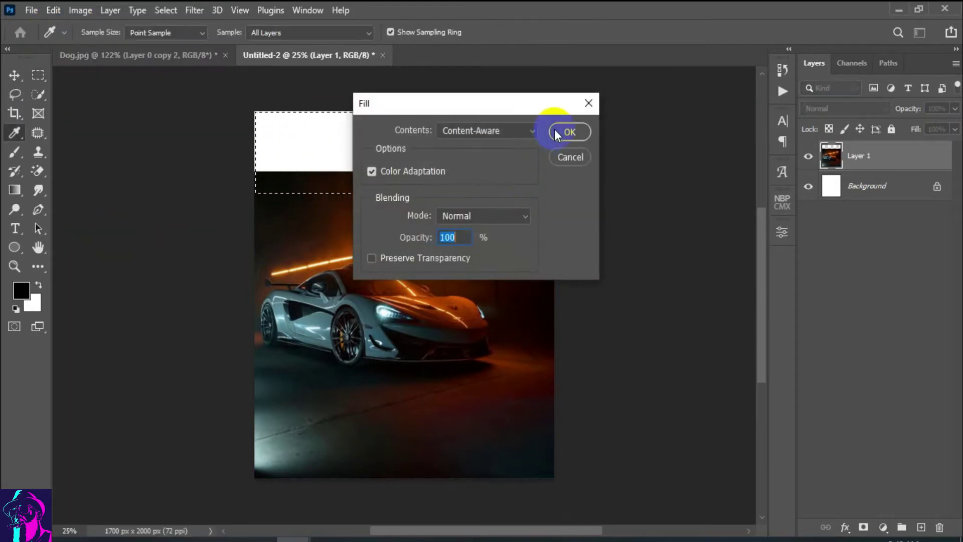
click(579, 132)
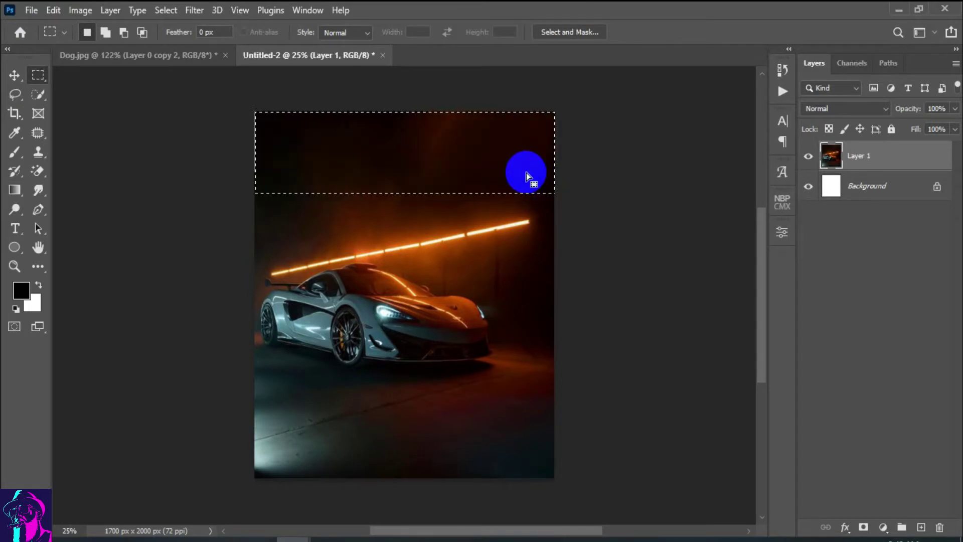
click(164, 15)
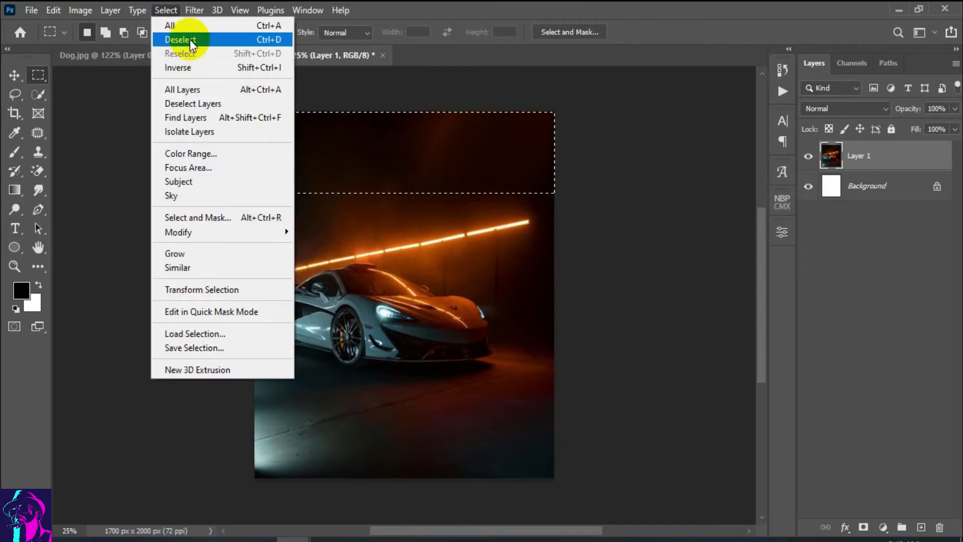
click(190, 39)
Content-aware fill the thin white gap along the left edge and deselect
key(ctrl+0)
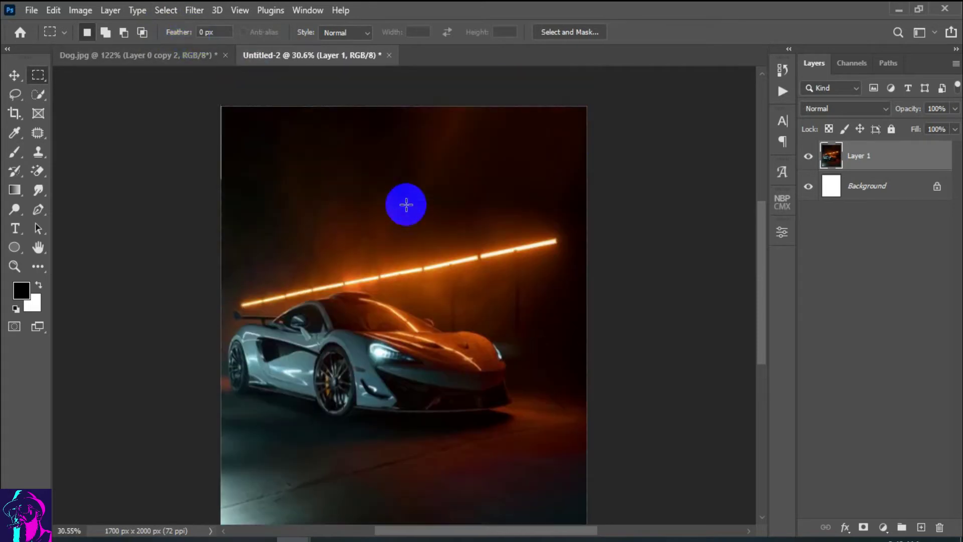
drag(184, 97, 233, 197)
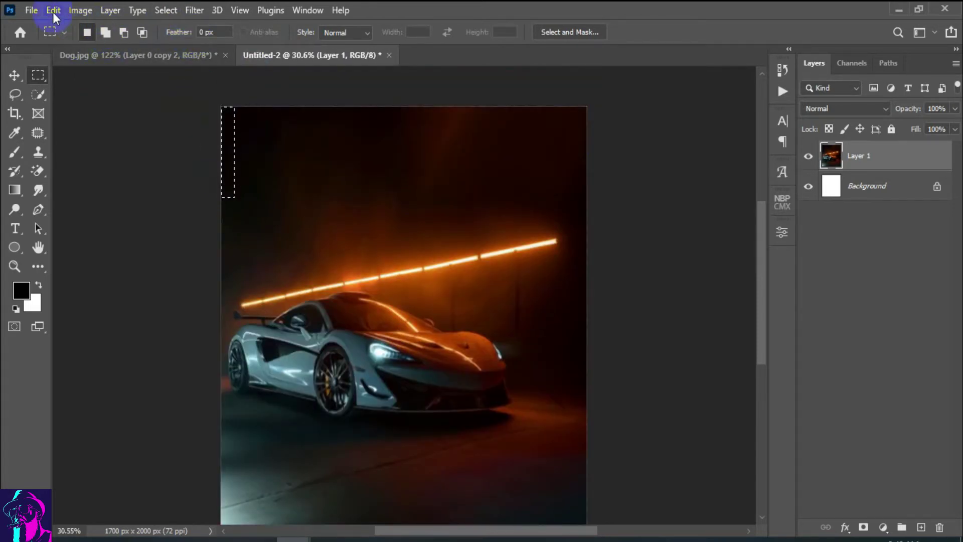
click(53, 12)
click(127, 235)
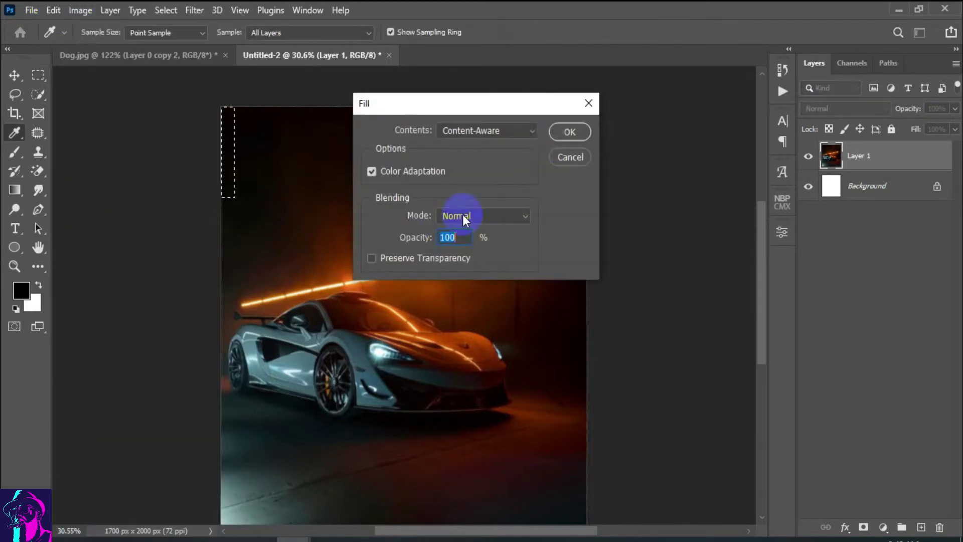
click(571, 132)
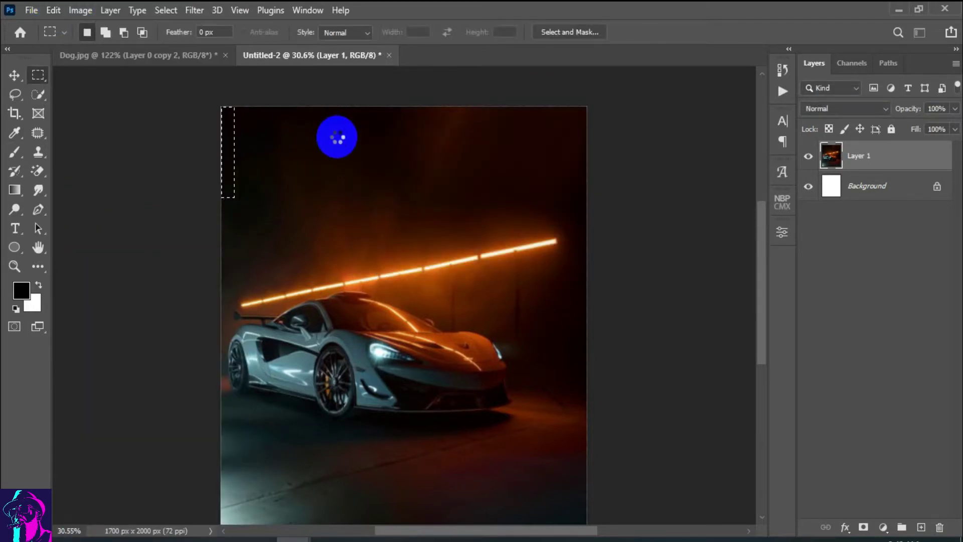
click(166, 10)
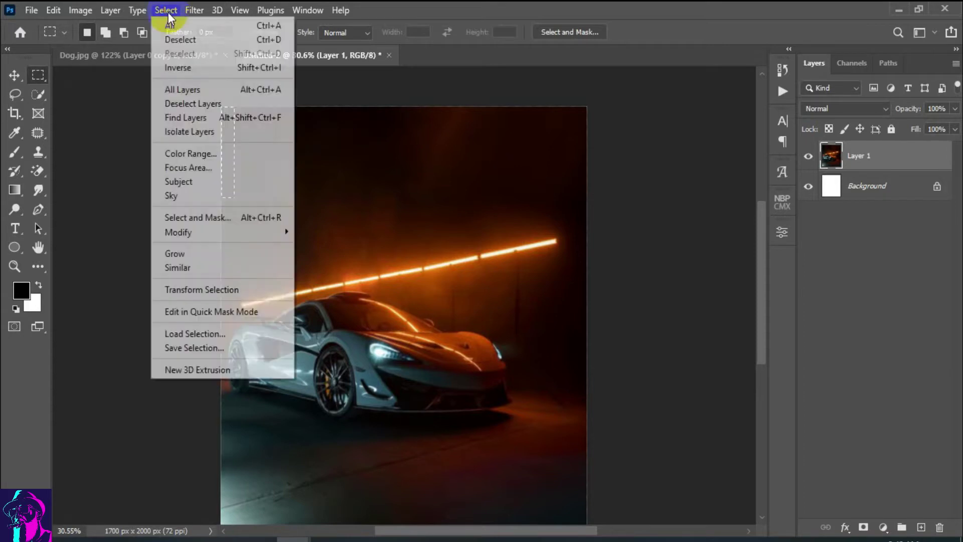
click(200, 88)
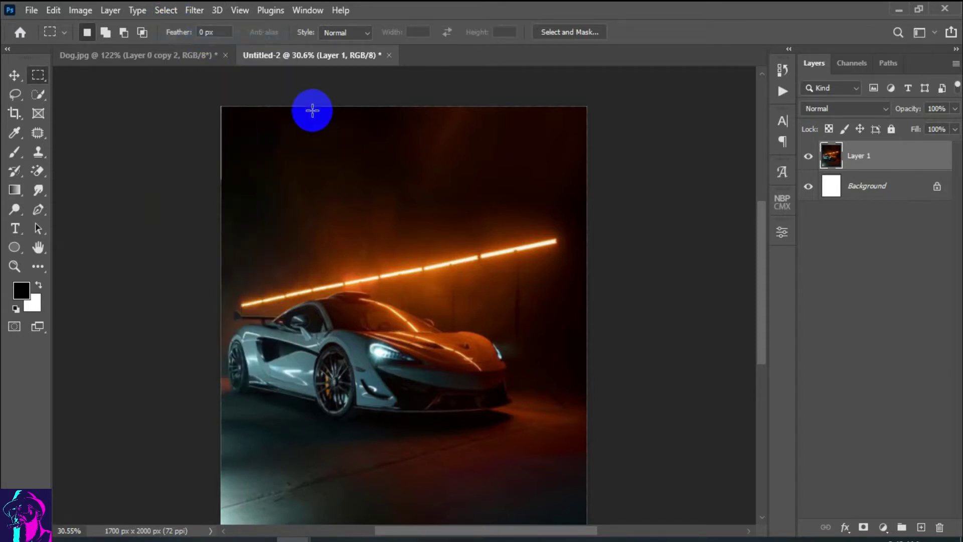
Zoom in to inspect the filled top-left corner, then fit the whole canvas back
click(15, 75)
scroll(216, 209, down, 3)
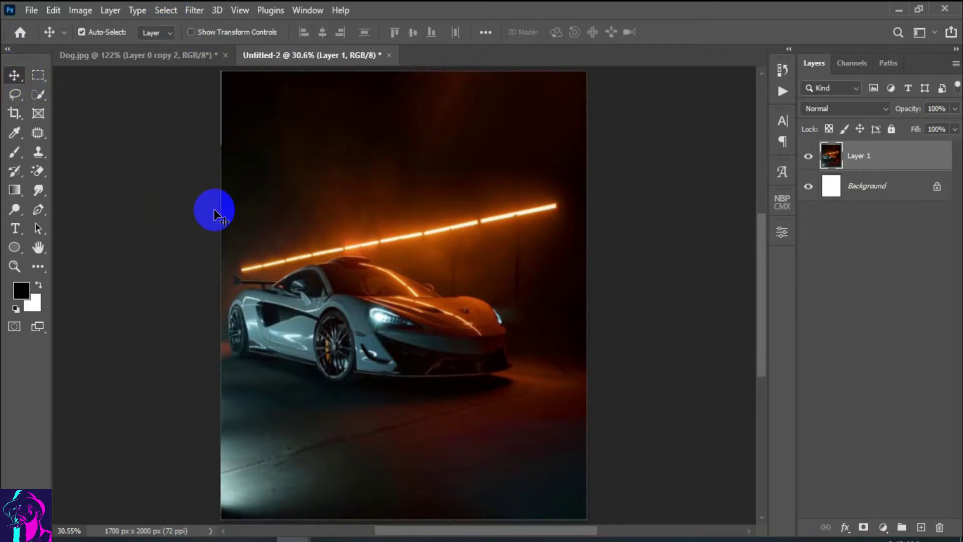
scroll(216, 209, up, 3)
key(ctrl+space)
click(245, 163)
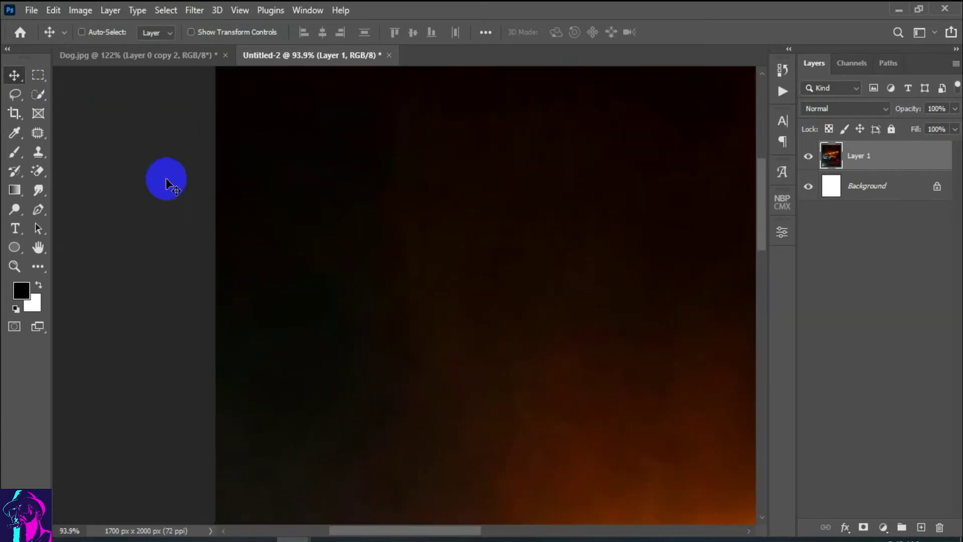
key(ctrl+0)
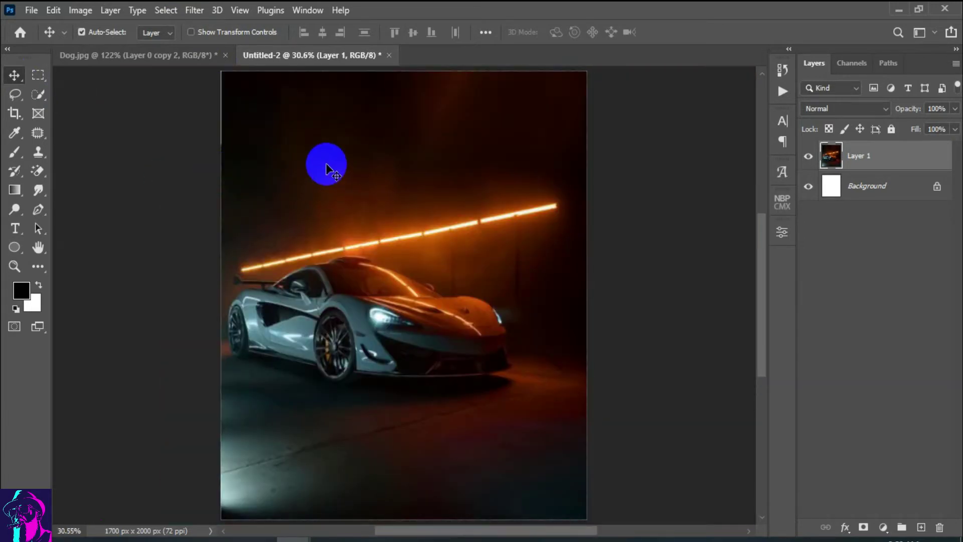
key(ctrl+minus)
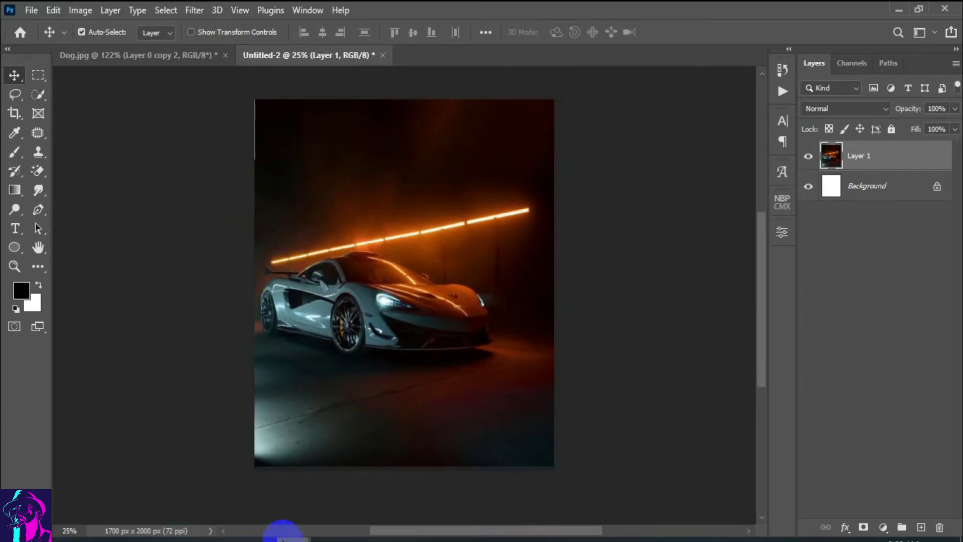
click(282, 538)
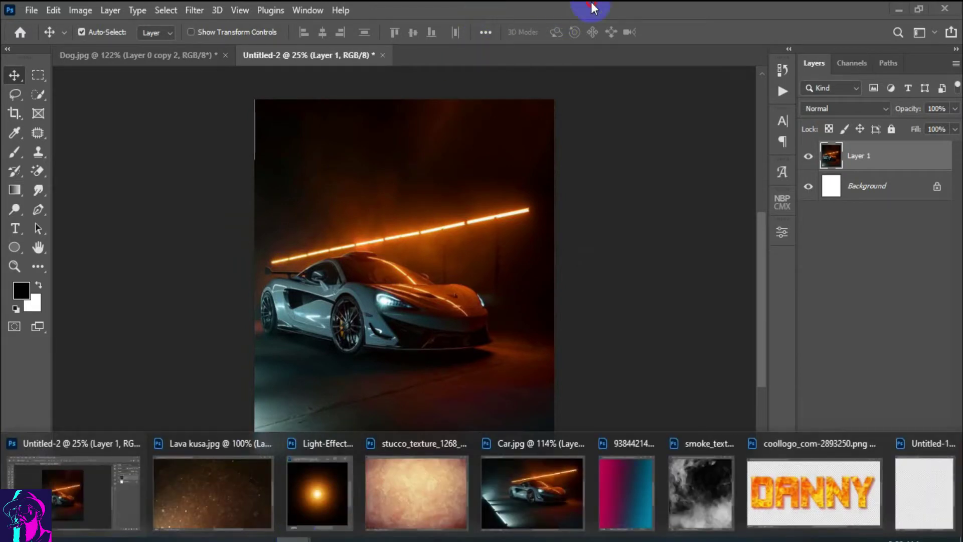
Drag the man-and-dog cutout from Dog.jpg into the poster and enlarge it to about 295%
drag(169, 53, 613, 98)
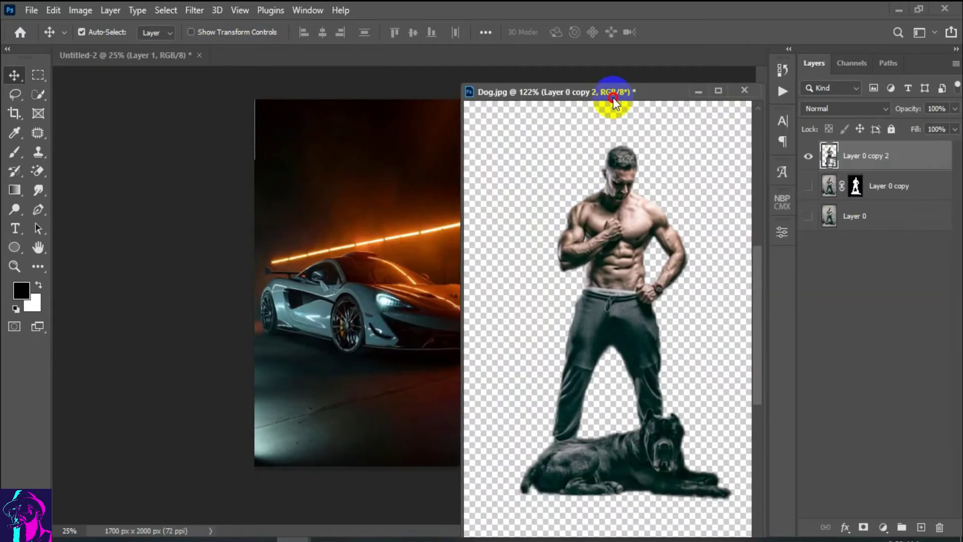
drag(623, 260, 393, 311)
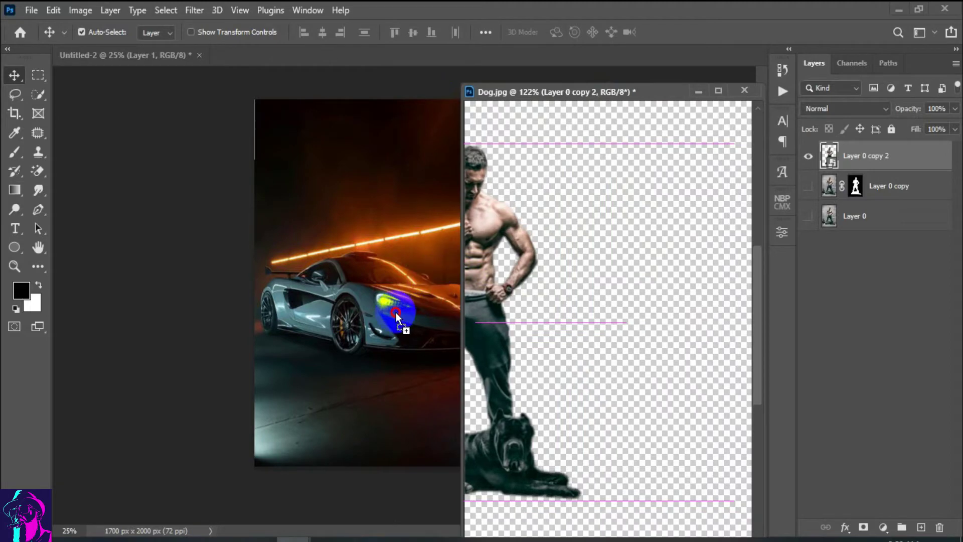
click(698, 90)
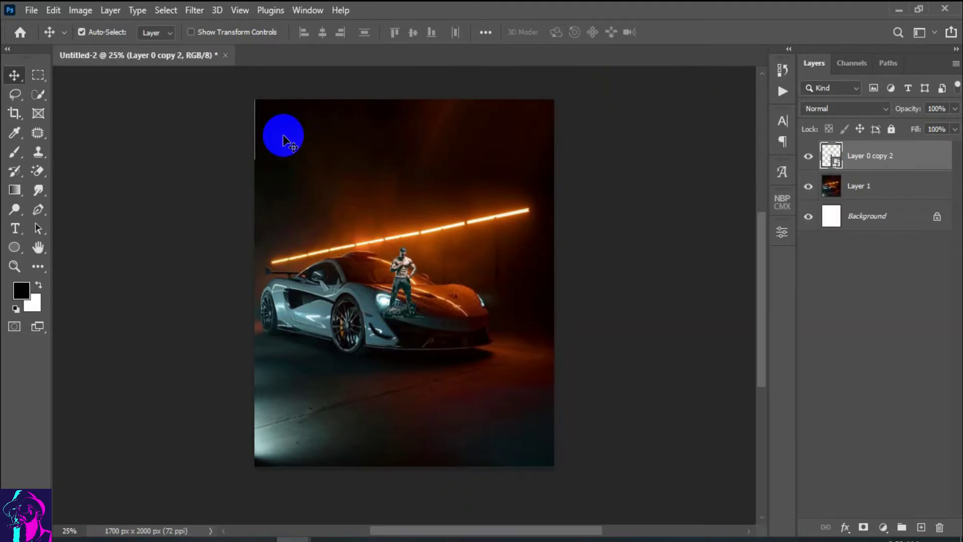
click(60, 11)
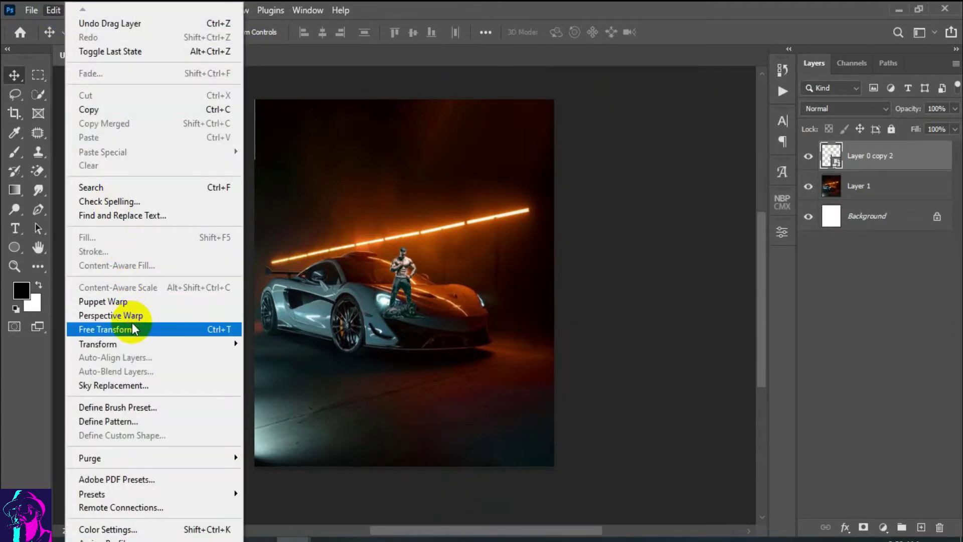
click(131, 329)
mouse_move(425, 282)
mouse_down()
mouse_move(468, 286)
mouse_move(461, 315)
mouse_move(438, 295)
mouse_up()
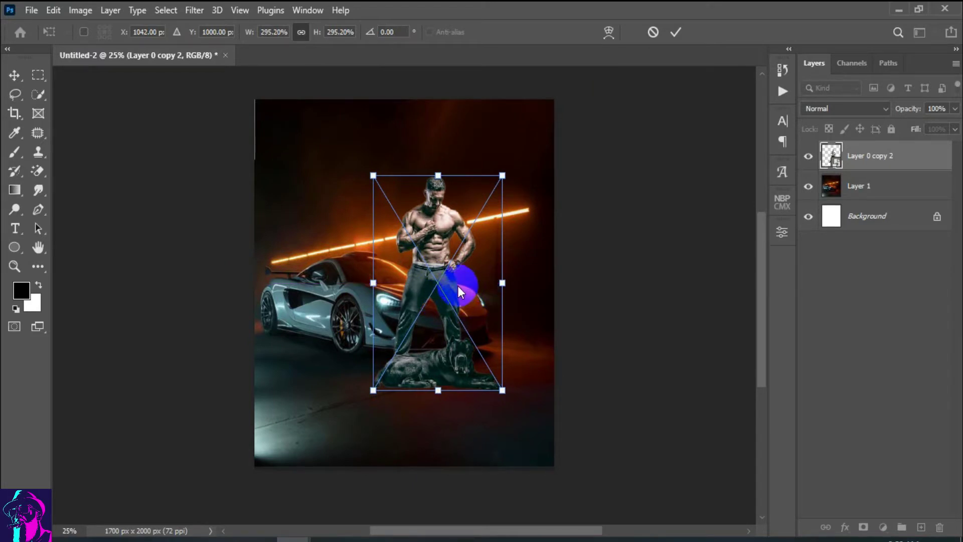
click(676, 31)
Rescale the figure to about 259% and position it in front of the car
key(ctrl+0)
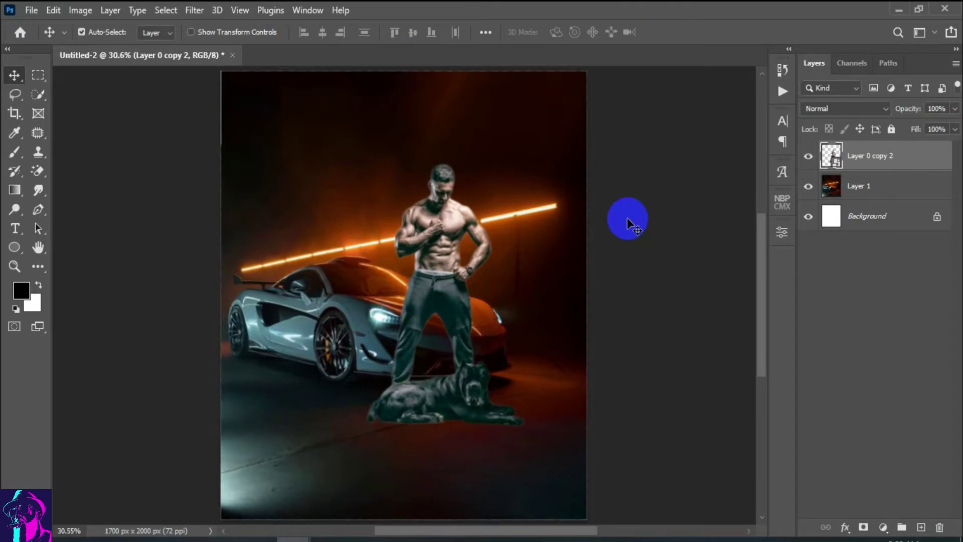
drag(456, 228, 449, 259)
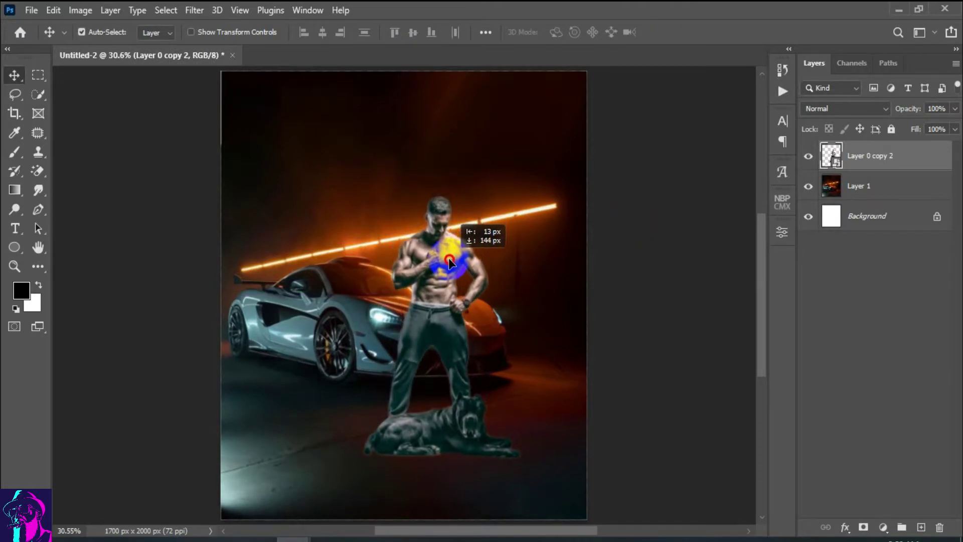
click(54, 10)
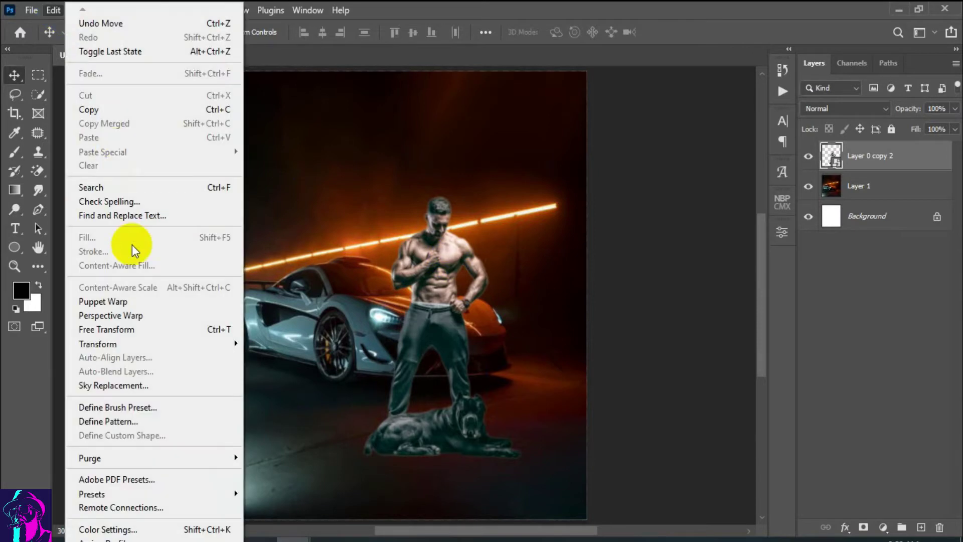
click(125, 328)
drag(522, 328, 511, 327)
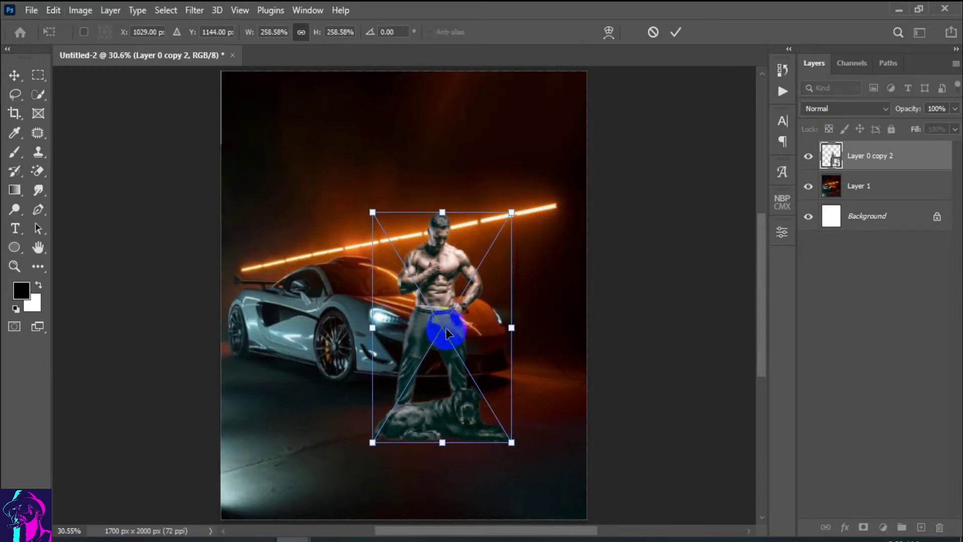
drag(445, 329, 446, 319)
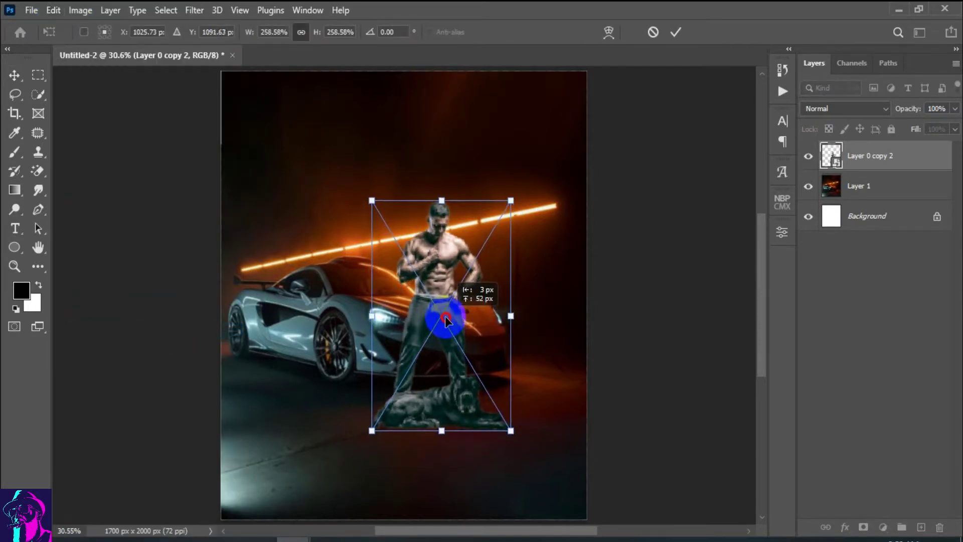
drag(446, 320, 446, 321)
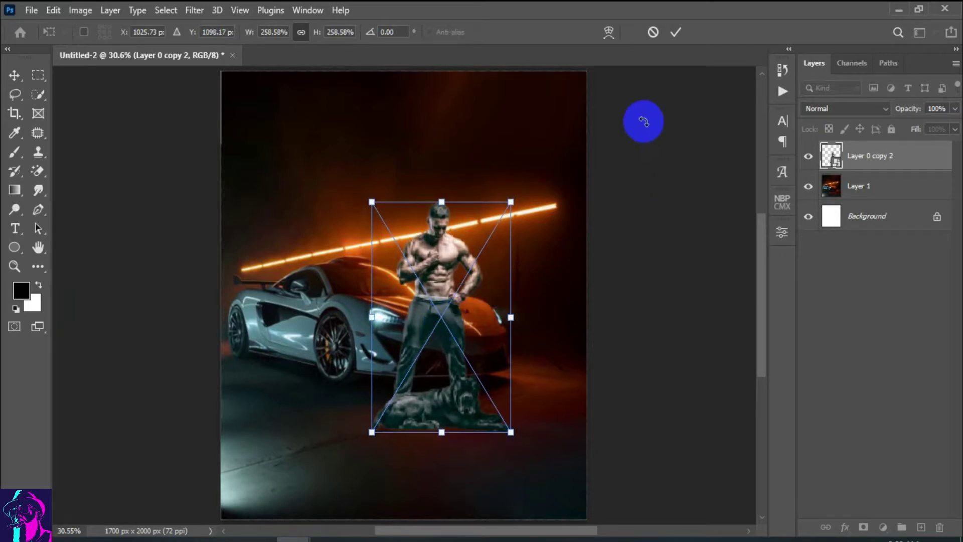
click(676, 32)
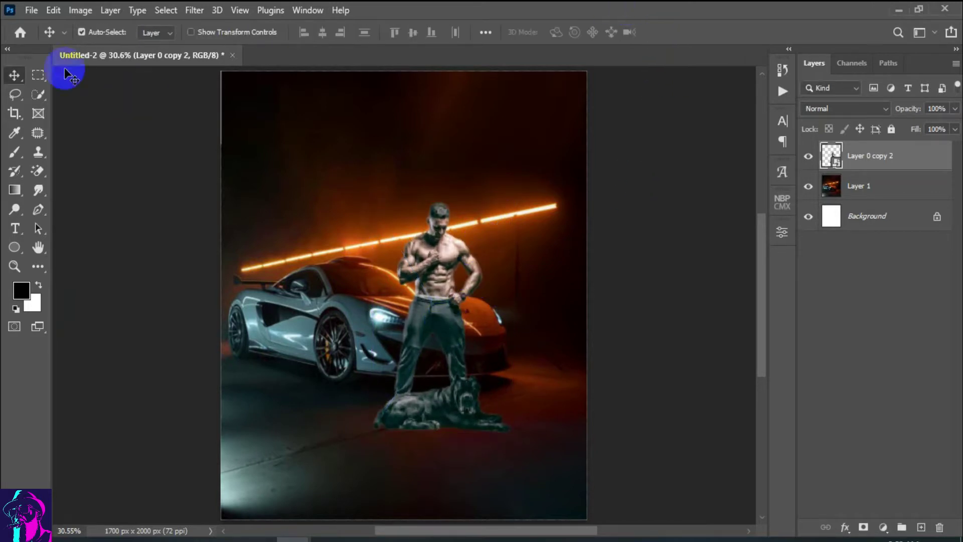
scroll(423, 231, up, 2)
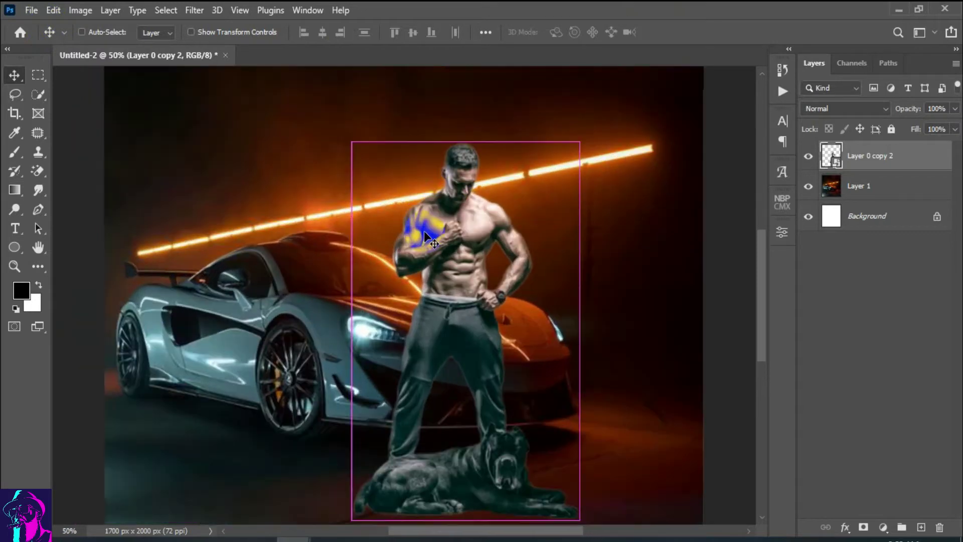
drag(527, 377, 419, 311)
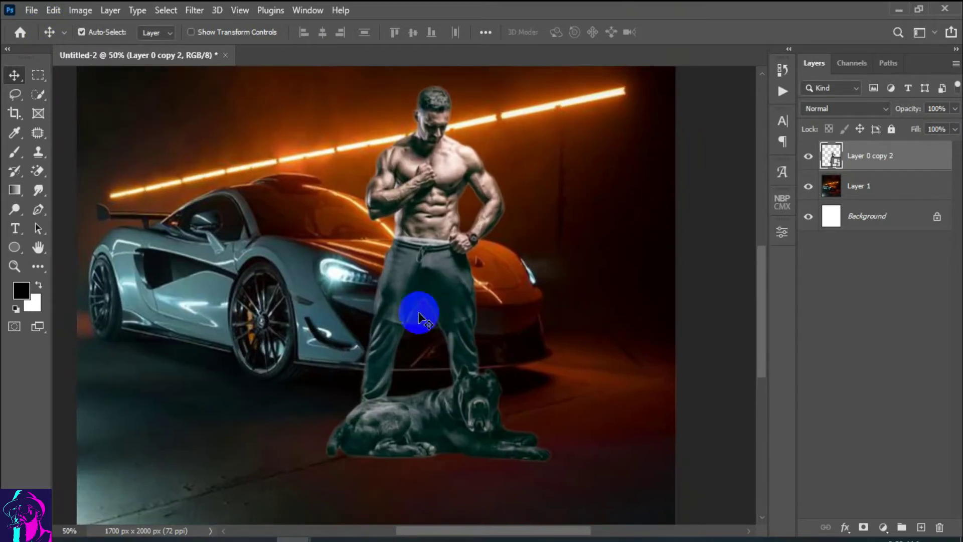
Warp the figure's bottom edge up under the dog and ease the lower corners outward
click(53, 10)
click(136, 328)
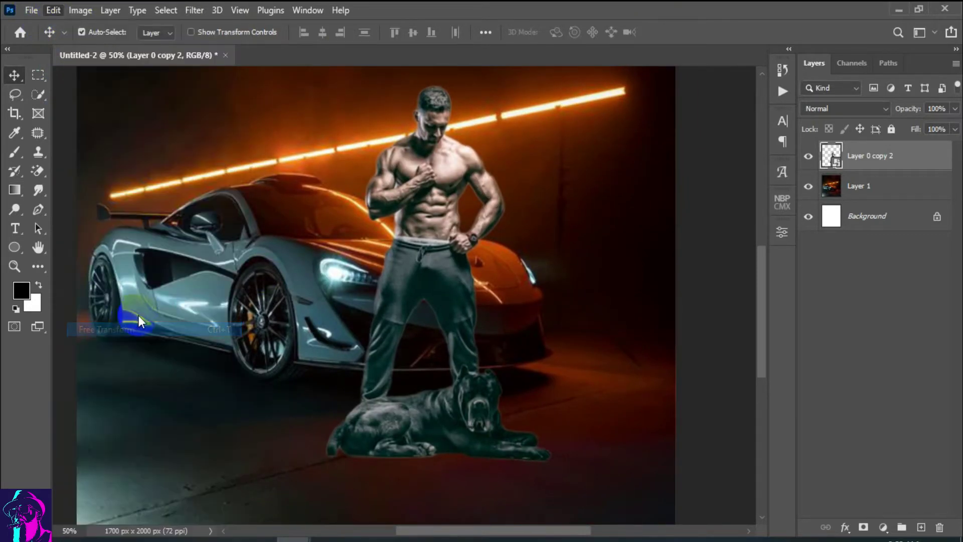
right_click(464, 286)
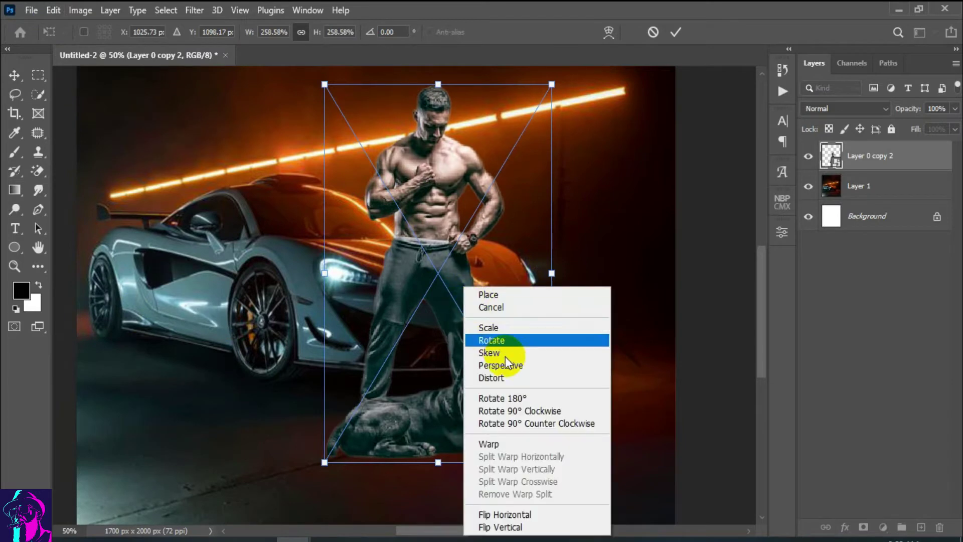
click(510, 445)
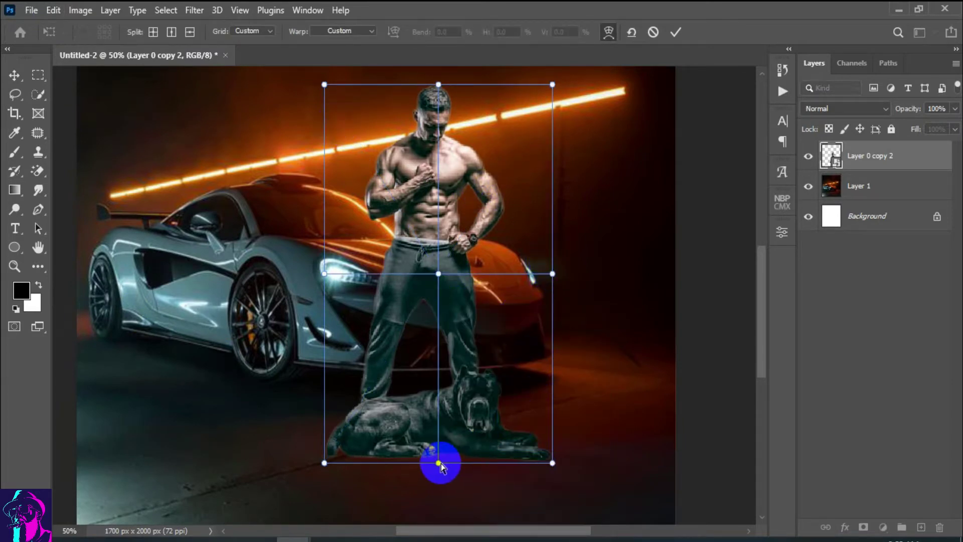
drag(439, 462, 440, 451)
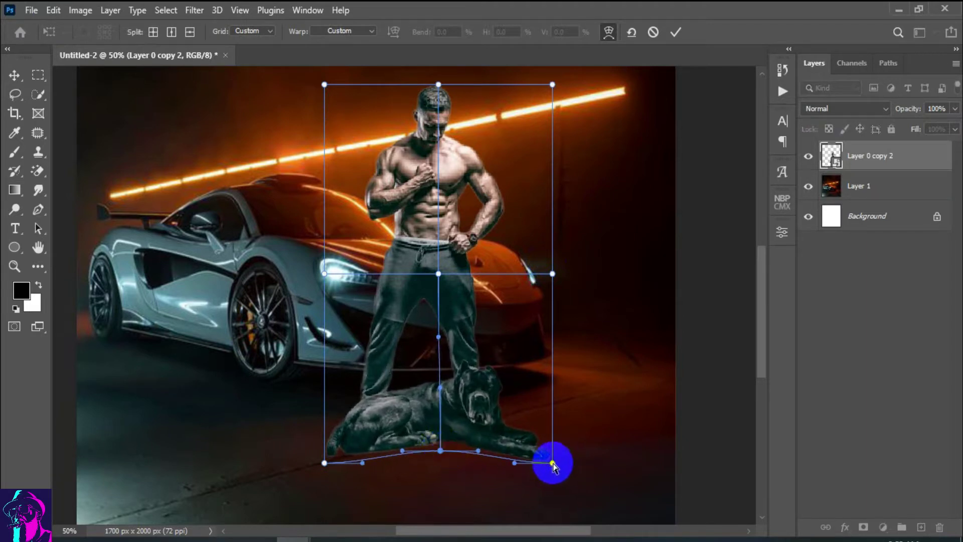
drag(553, 463, 559, 464)
click(342, 460)
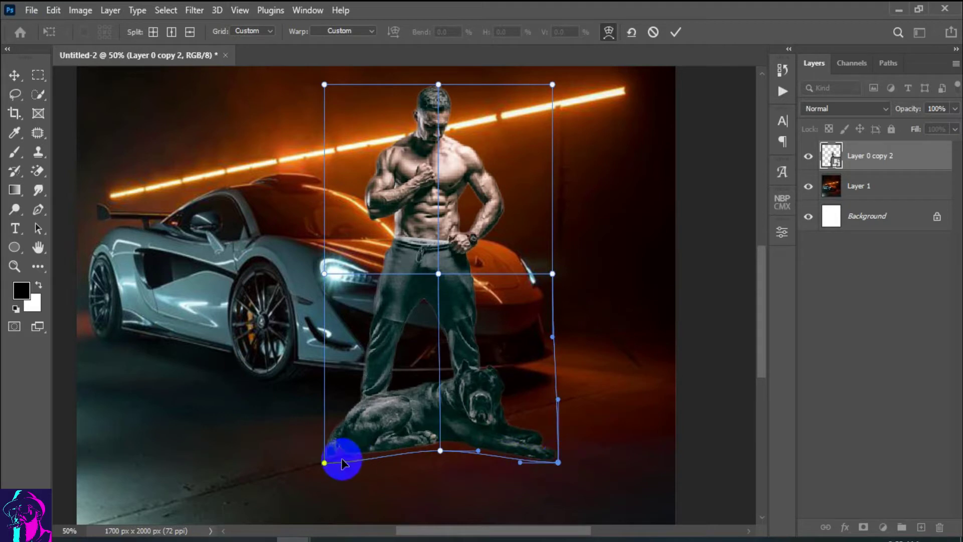
drag(324, 464, 321, 462)
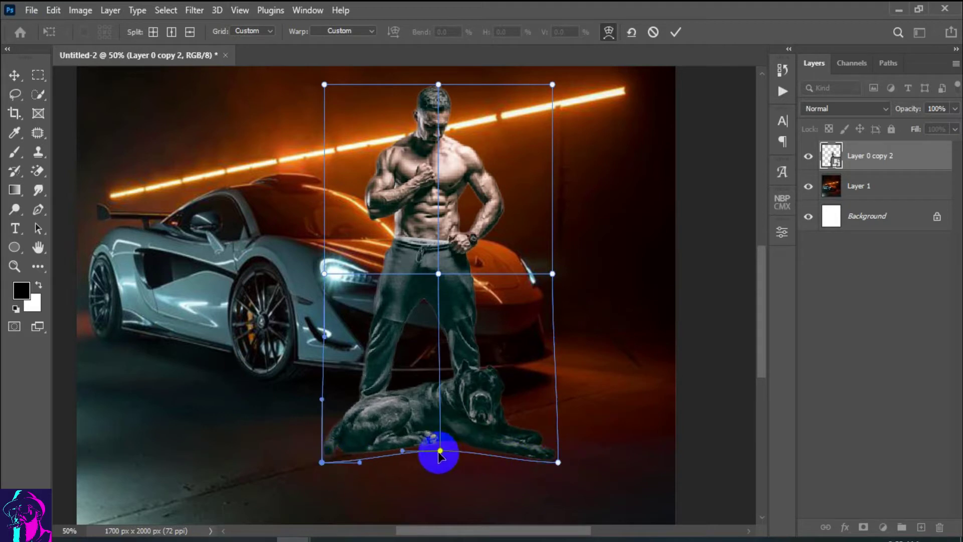
drag(439, 452, 439, 449)
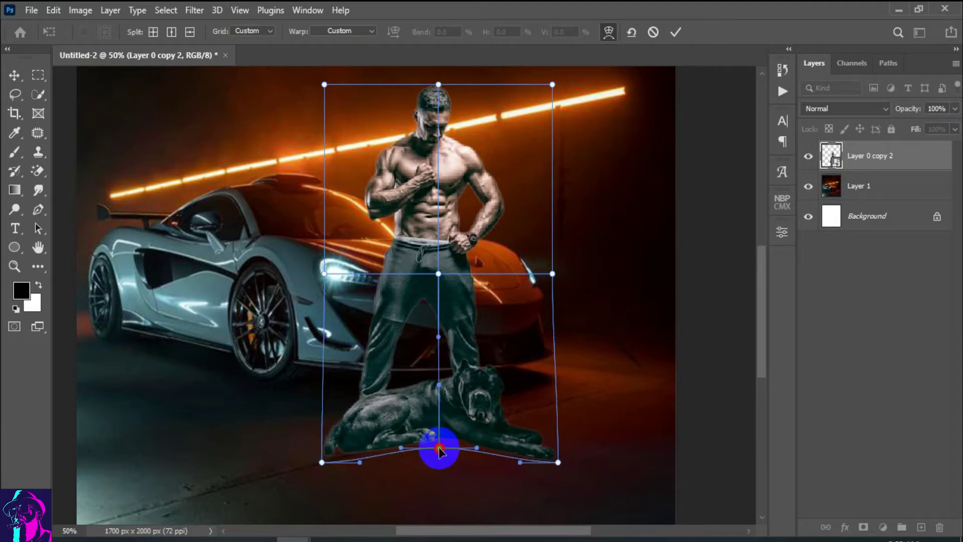
Adjust the warp's upper corners and side handles, then commit the warp
click(554, 86)
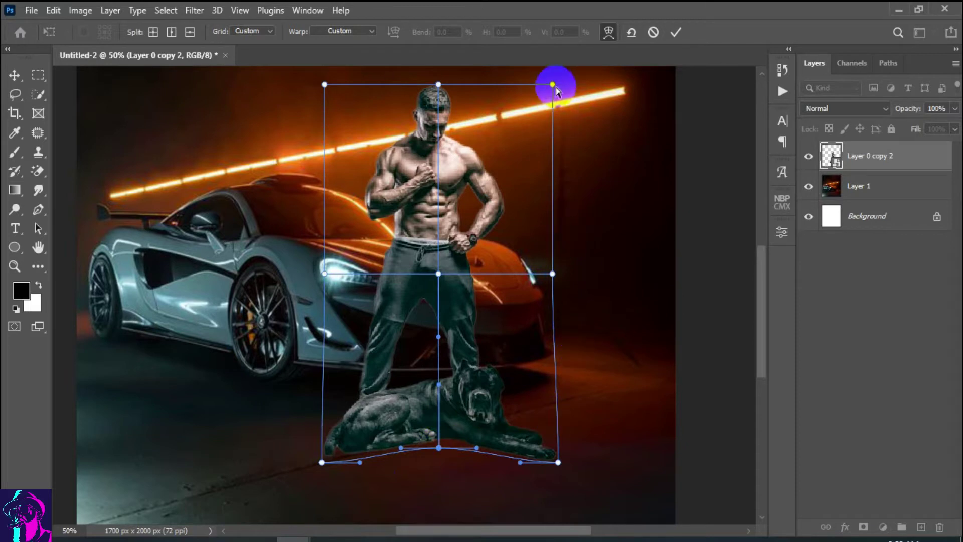
drag(555, 86, 559, 82)
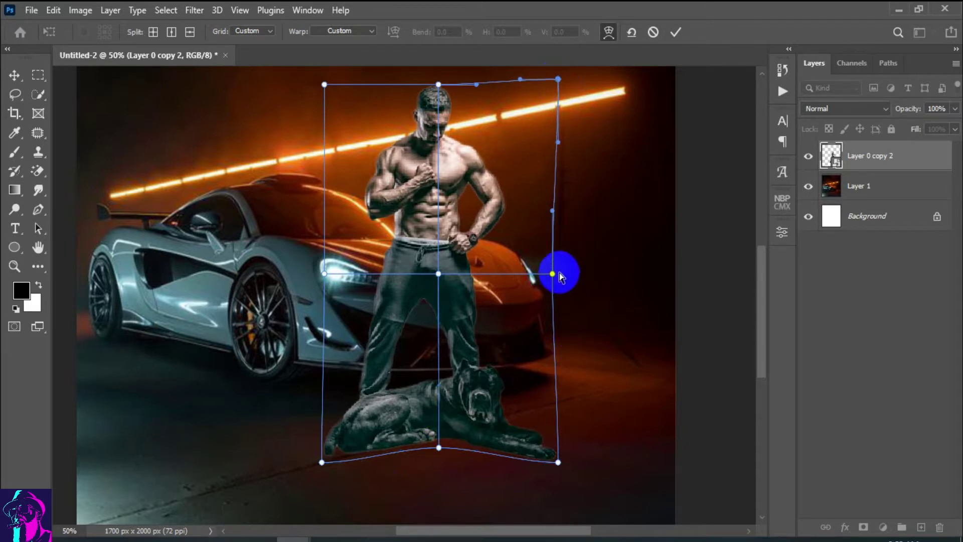
drag(554, 274, 551, 270)
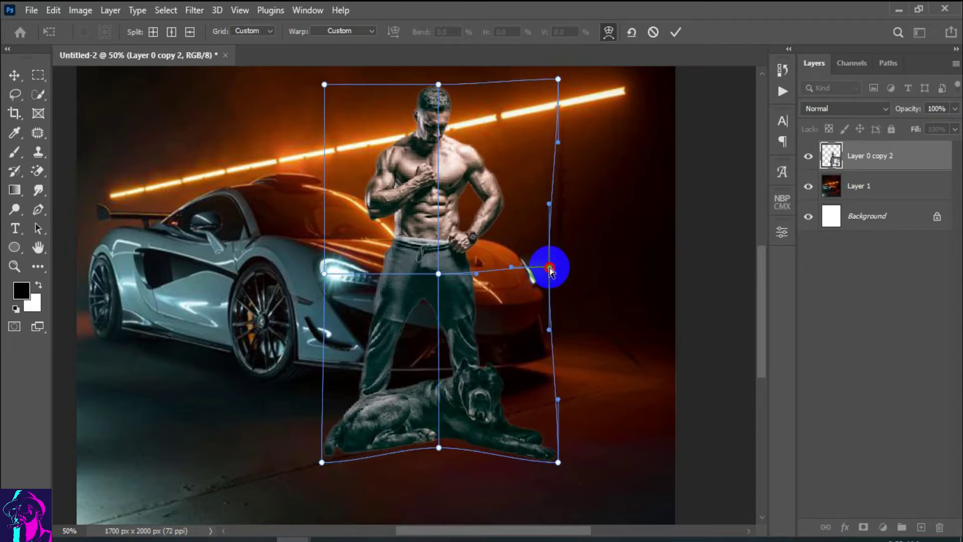
drag(324, 274, 315, 275)
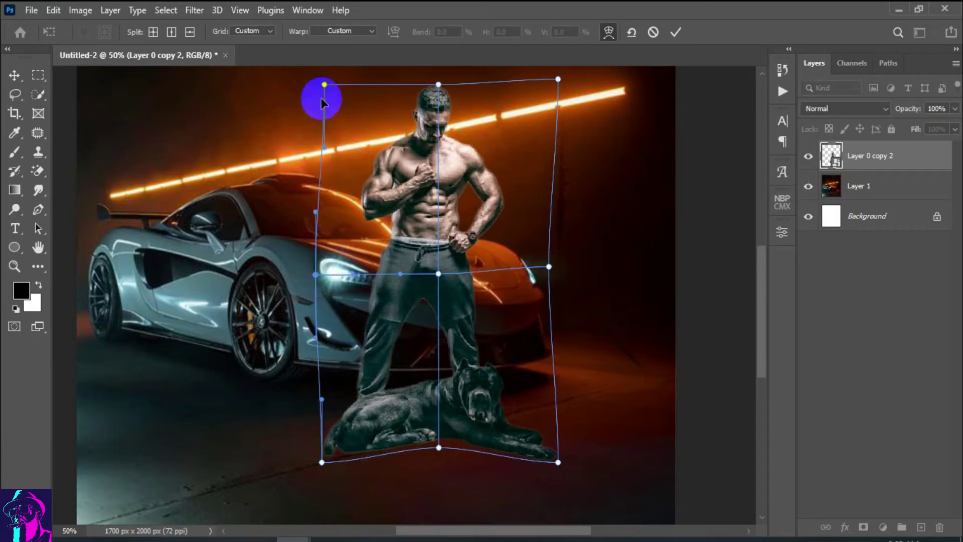
drag(325, 84, 313, 85)
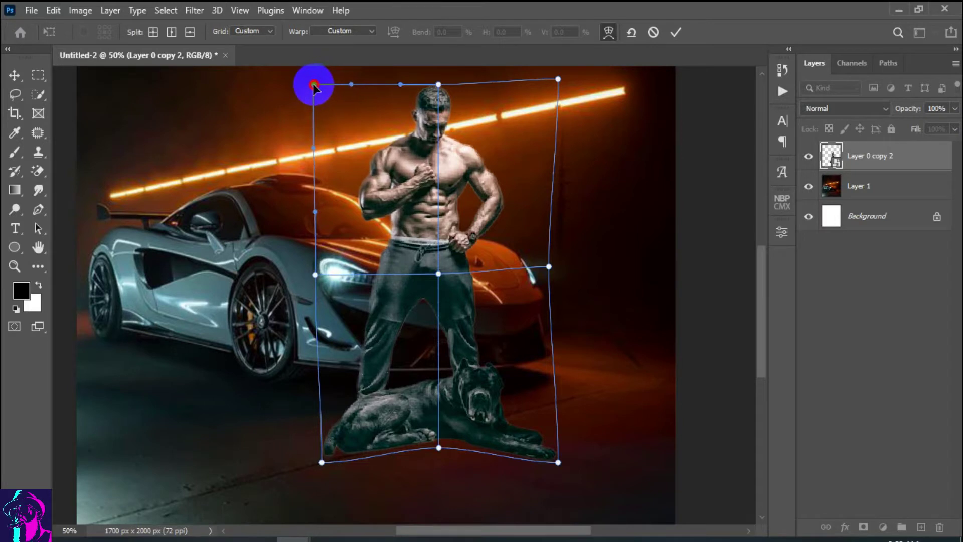
drag(558, 79, 551, 79)
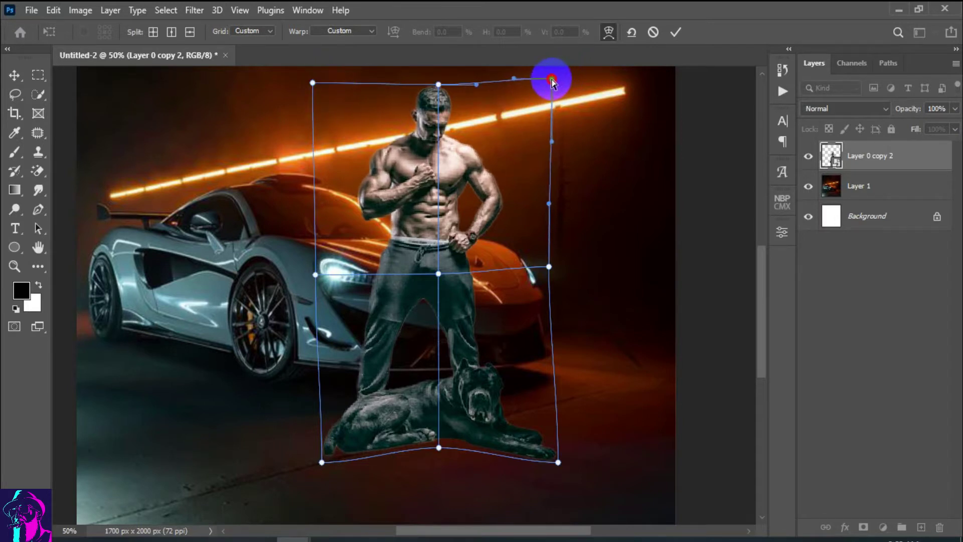
drag(549, 266, 541, 270)
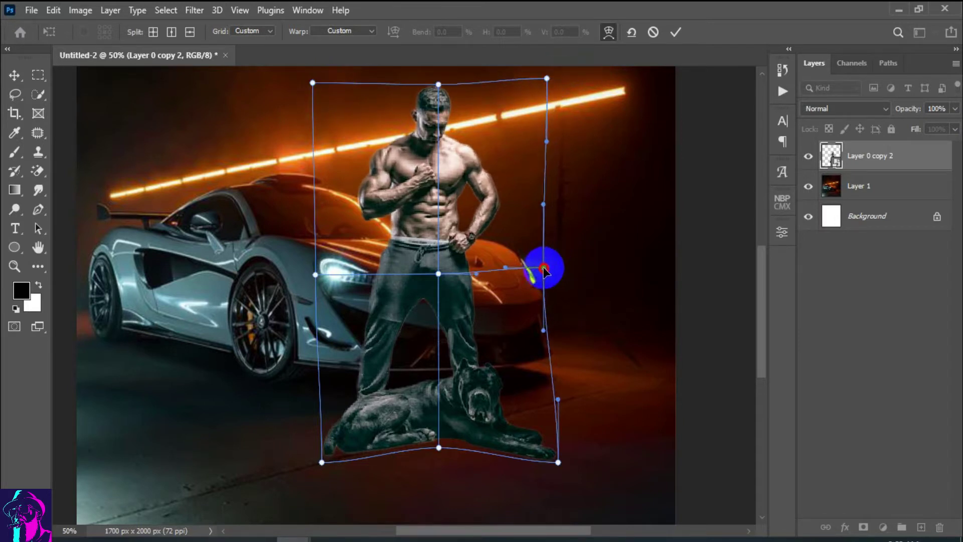
drag(557, 462, 547, 454)
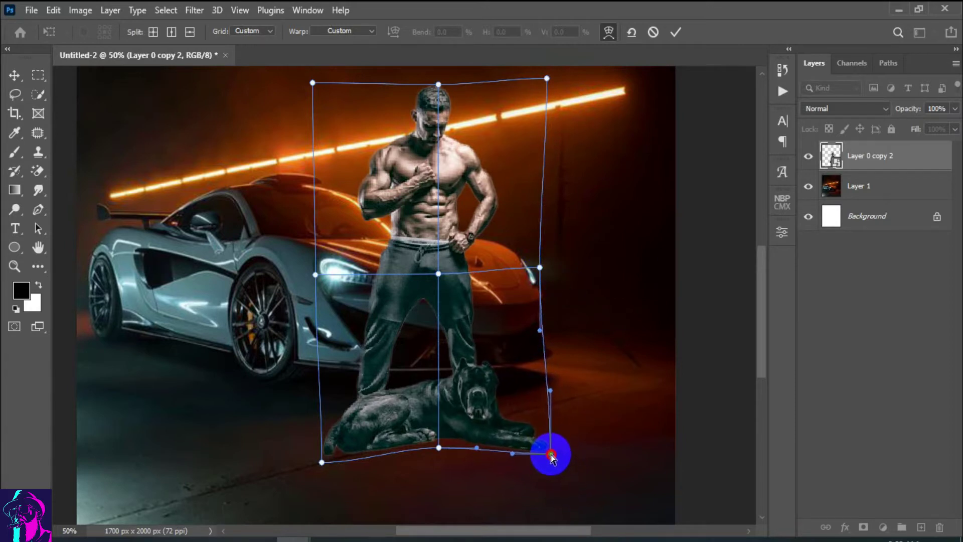
click(675, 31)
Move the man and dog down about 76 px to stand before the car's front end
scroll(518, 309, down, 3)
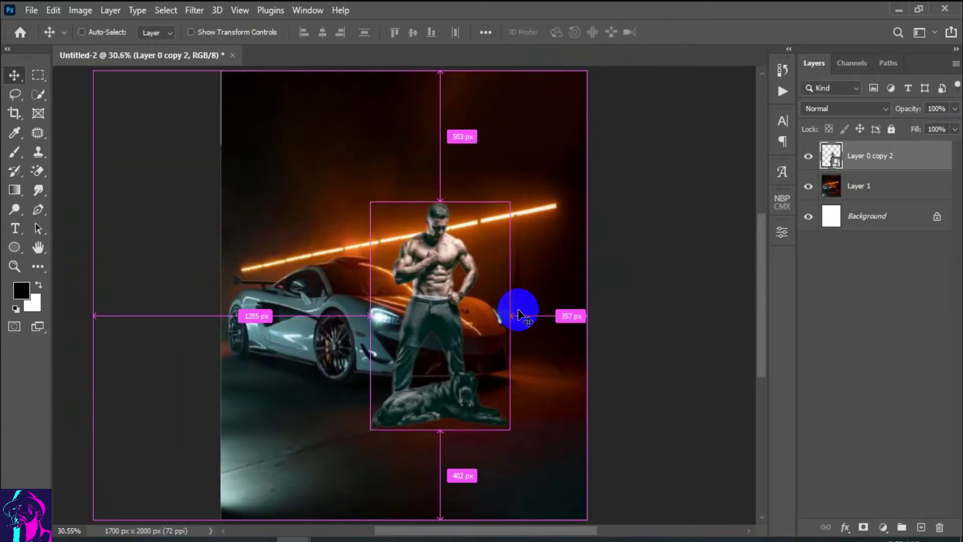
mouse_move(466, 418)
mouse_down()
mouse_move(509, 455)
mouse_move(489, 438)
mouse_move(495, 272)
mouse_move(475, 290)
mouse_move(507, 292)
mouse_up()
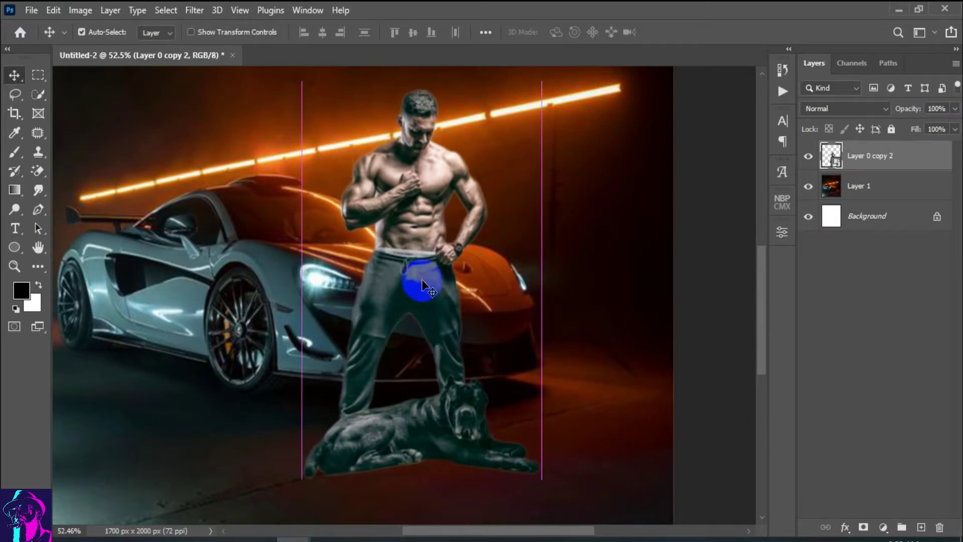
key(ctrl+0)
mouse_move(437, 322)
mouse_down()
mouse_move(437, 334)
mouse_move(438, 313)
mouse_move(458, 307)
mouse_up()
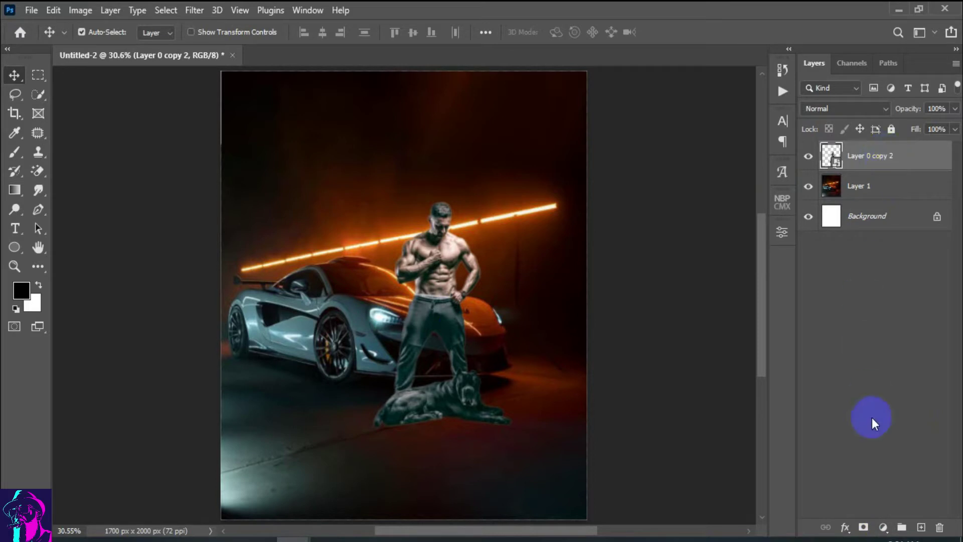
Add a Curves layer clipped to the figure, using Find Dark & Light Colors auto options
click(882, 527)
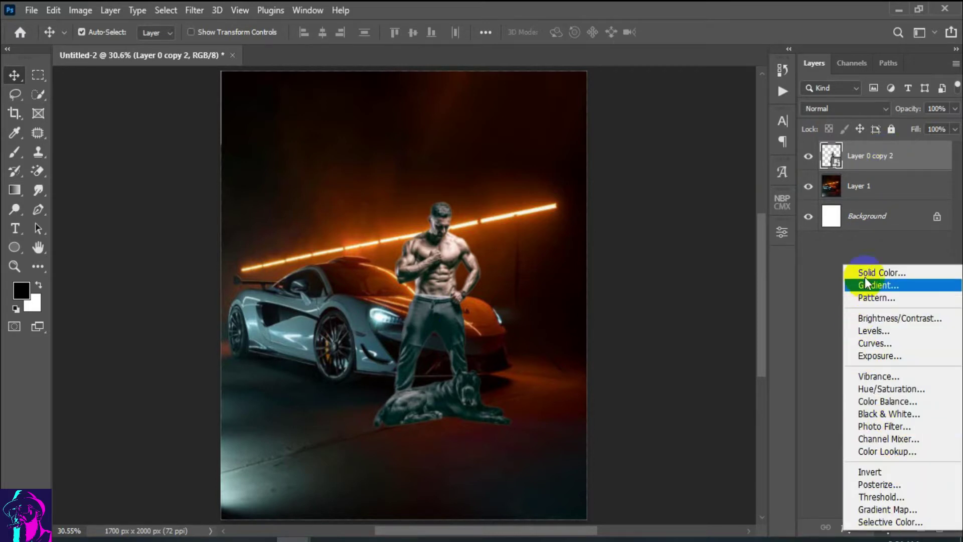
click(883, 343)
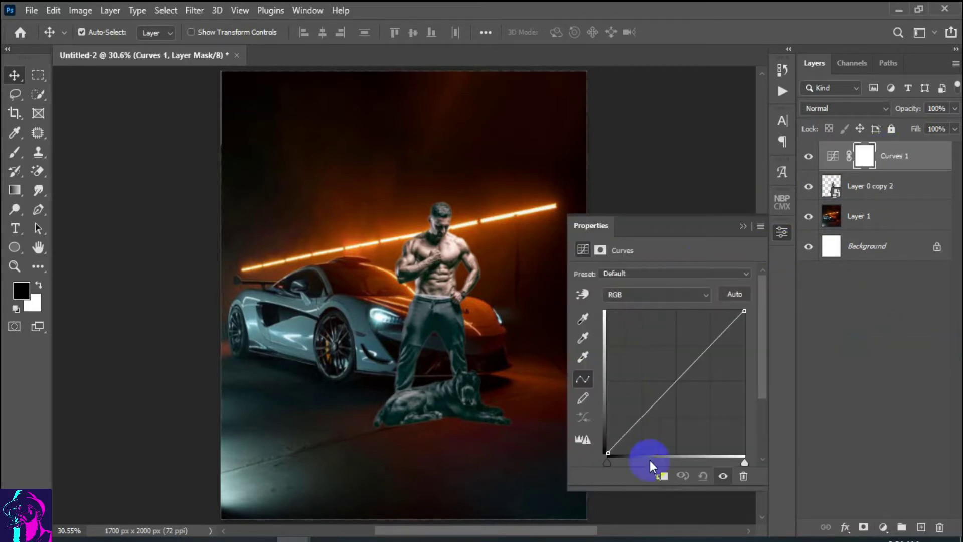
click(661, 476)
click(844, 155)
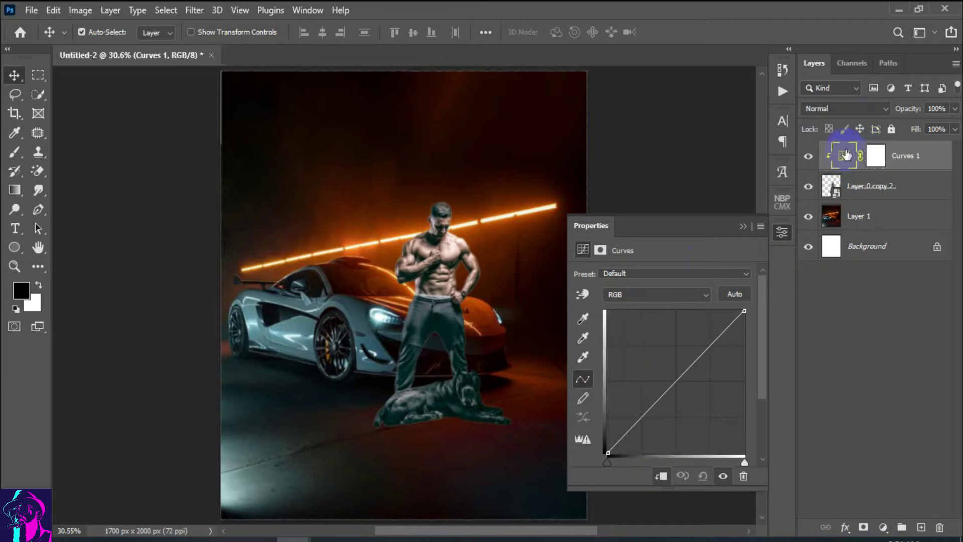
click(761, 226)
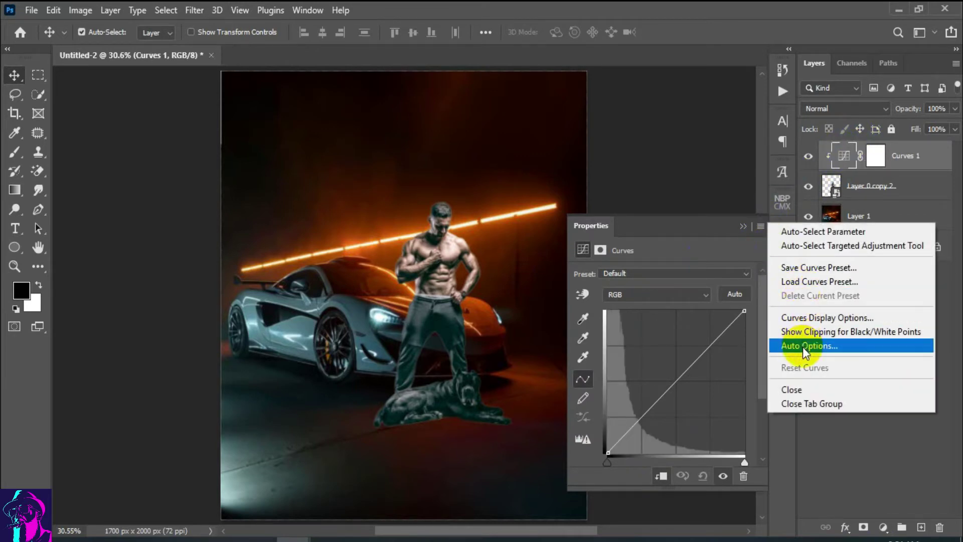
click(803, 346)
click(723, 104)
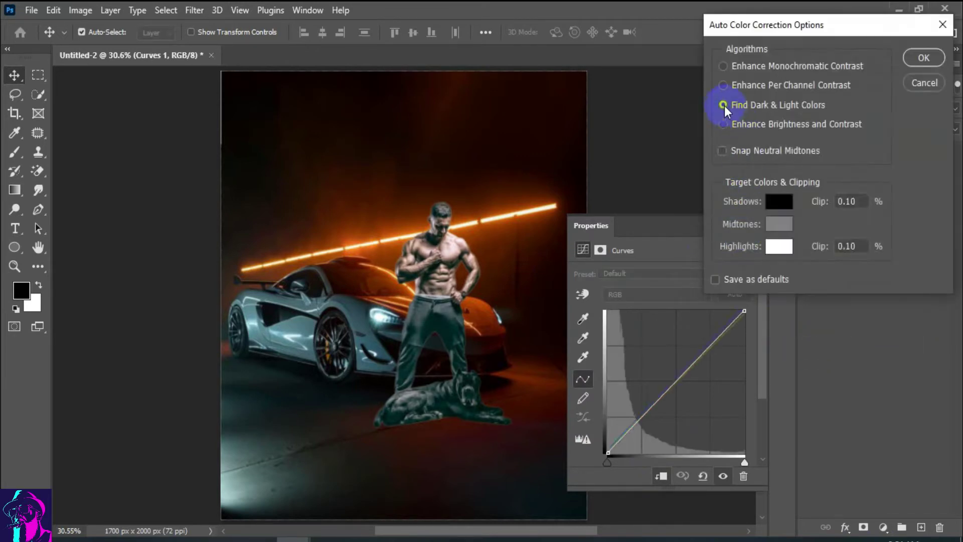
Set the shadow target to dark red 160401 sampled from the background
click(779, 201)
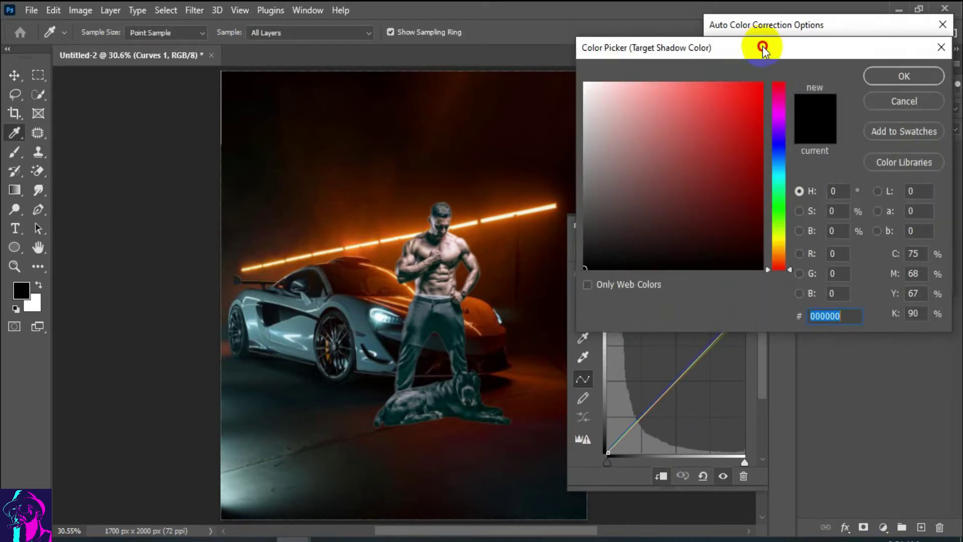
drag(763, 48, 784, 46)
click(527, 145)
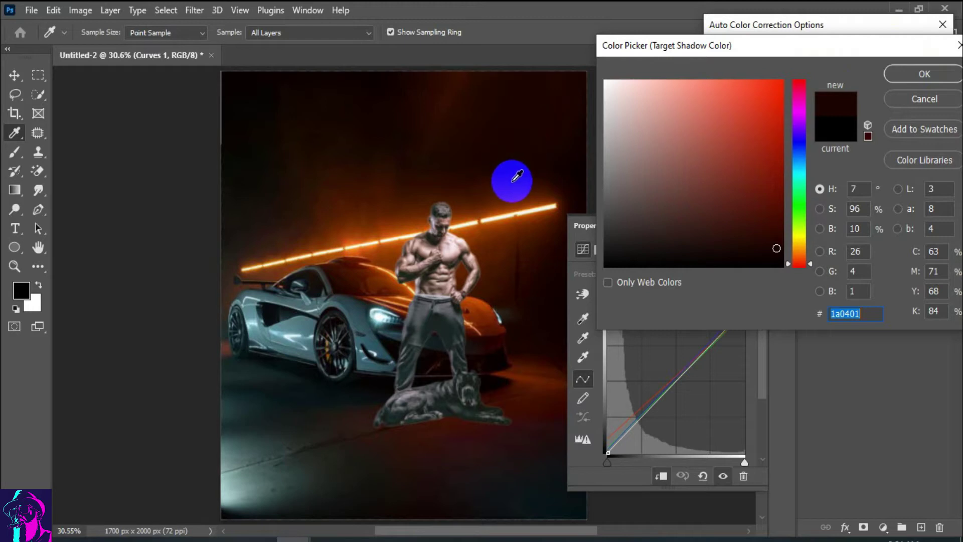
click(511, 175)
click(518, 160)
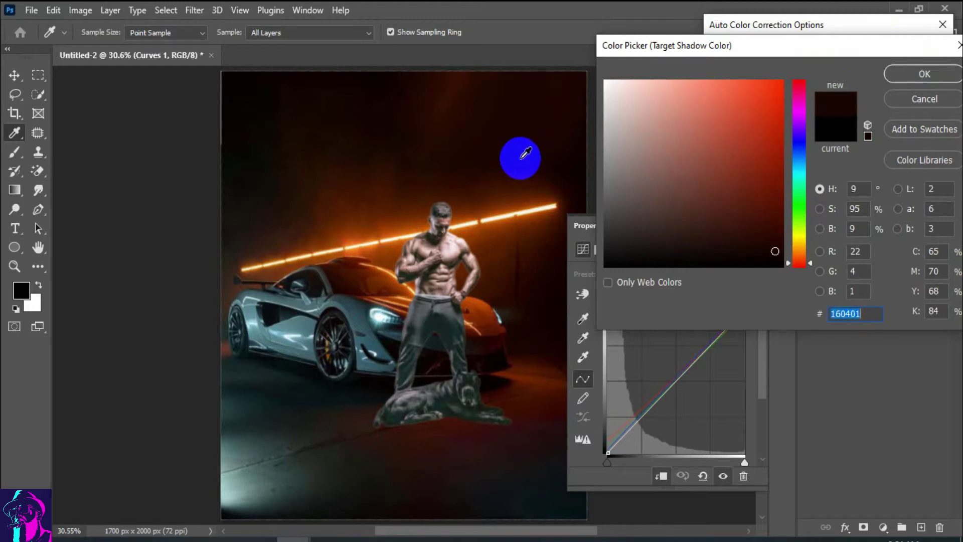
click(925, 73)
Sample the highlight target from the neon strip and apply without saving as defaults
click(779, 247)
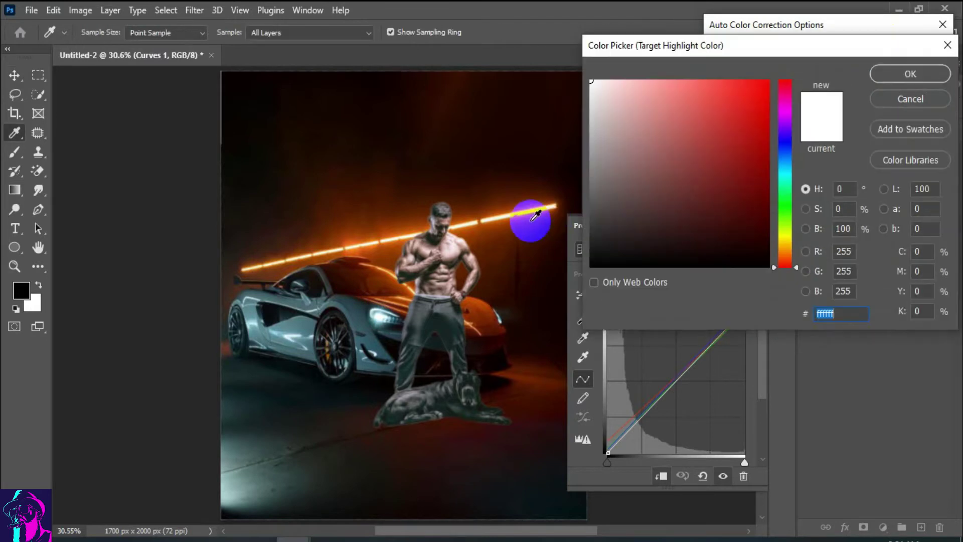
click(472, 223)
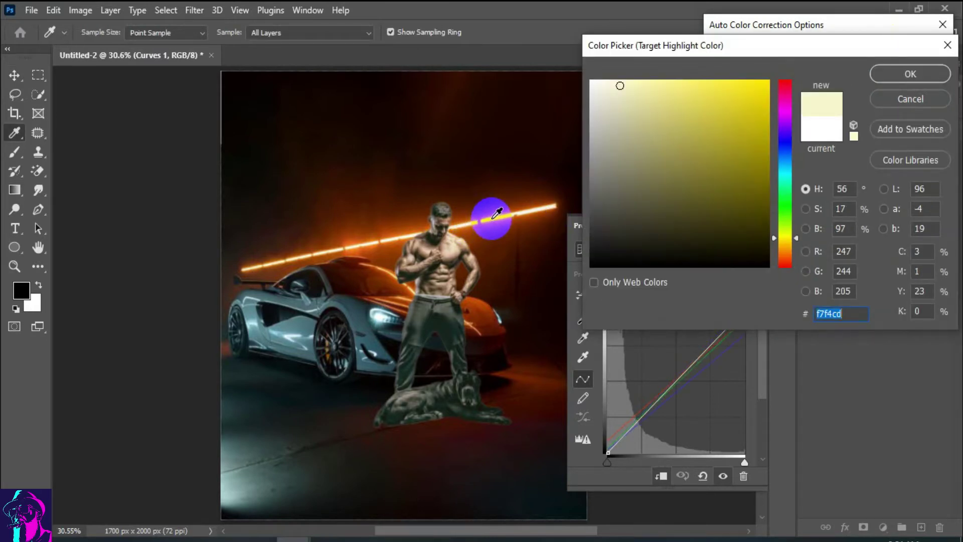
drag(496, 214, 464, 219)
click(906, 73)
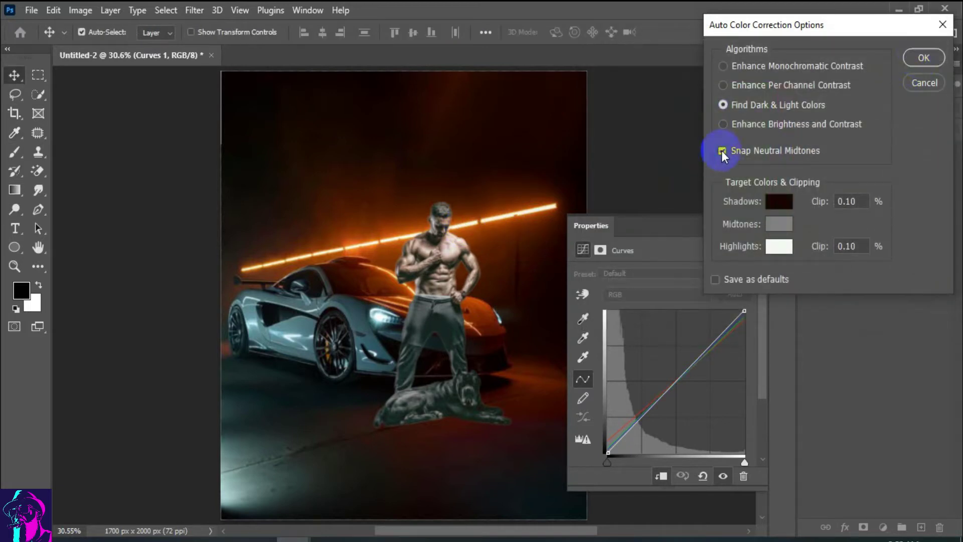
click(929, 55)
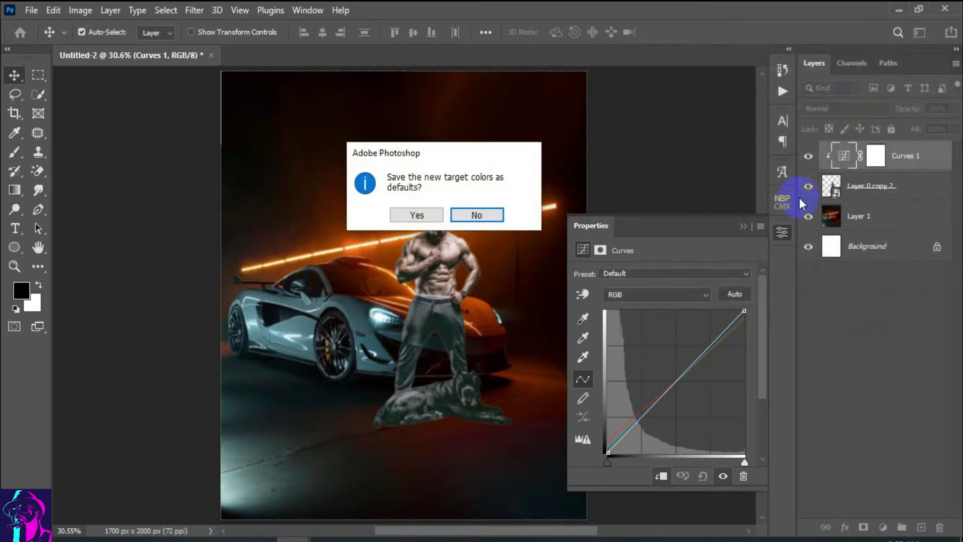
click(487, 216)
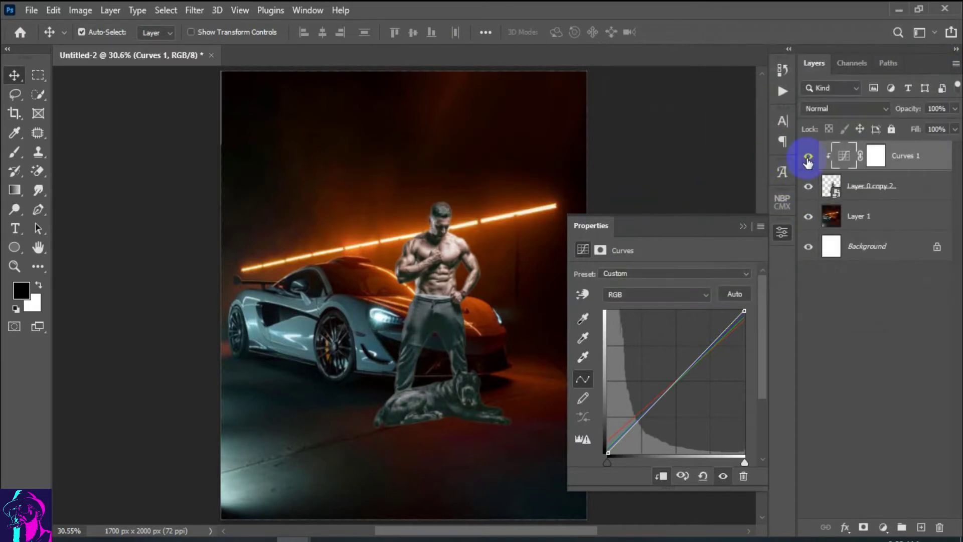
click(743, 227)
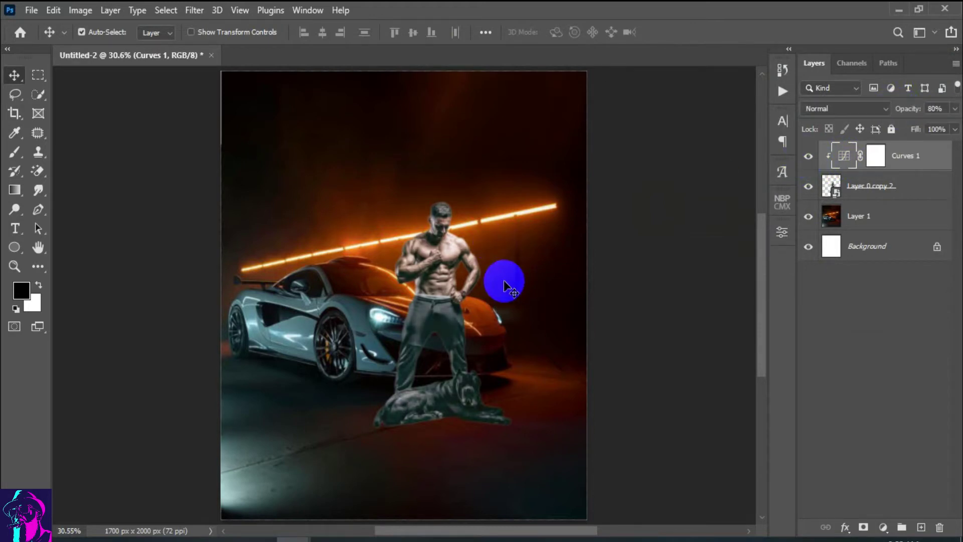
alt+scroll(484, 271, up, 5)
drag(512, 300, 506, 232)
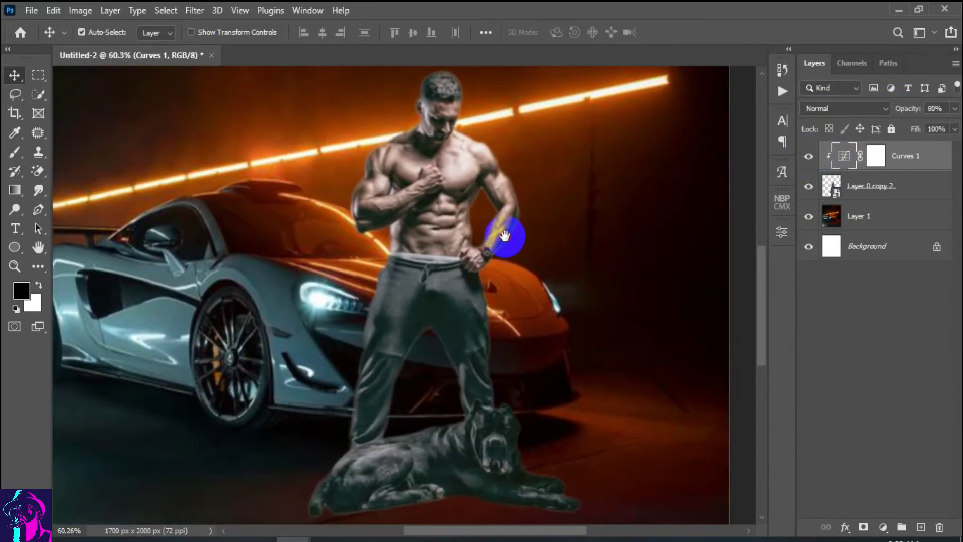
Clip an Exposure layer with gamma 0.85 to the figure, then select Layer 1
click(884, 528)
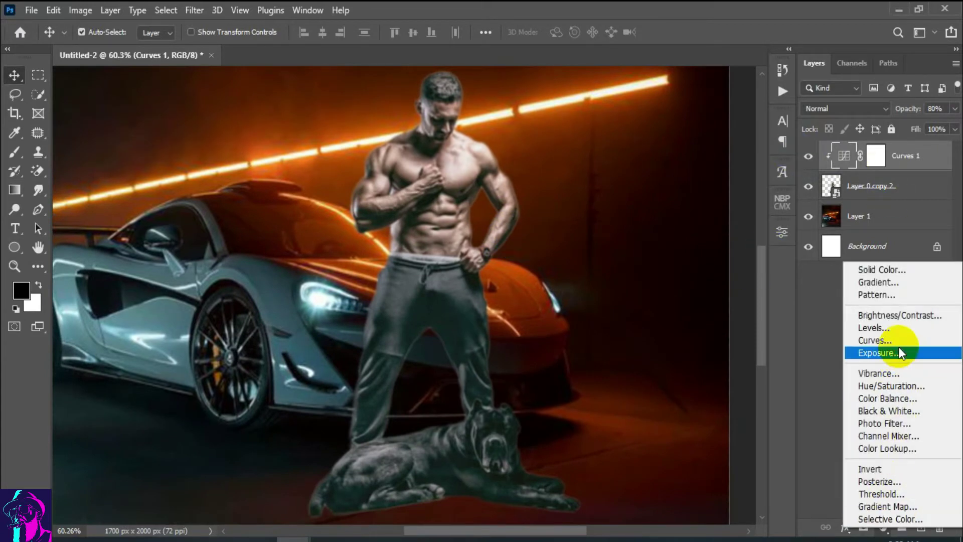
click(893, 353)
click(661, 475)
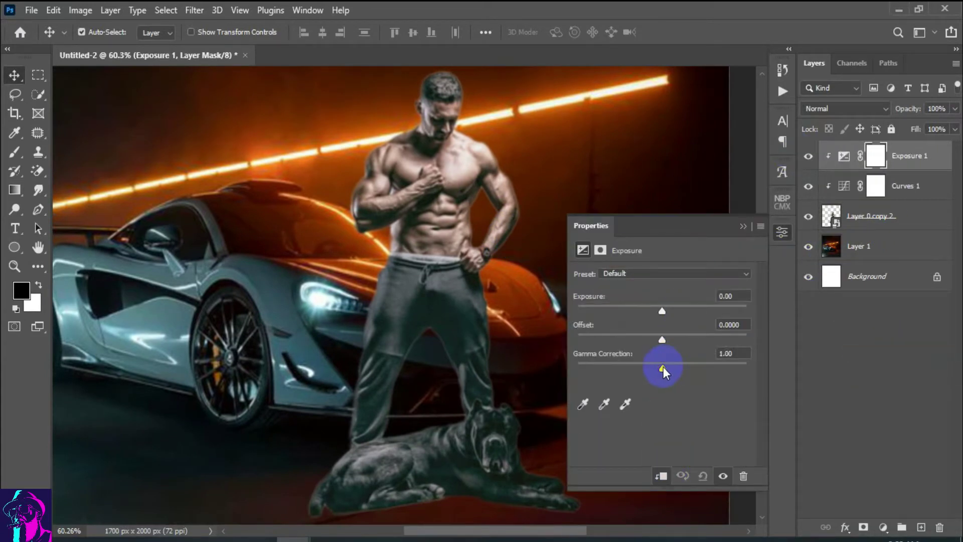
drag(662, 368, 672, 369)
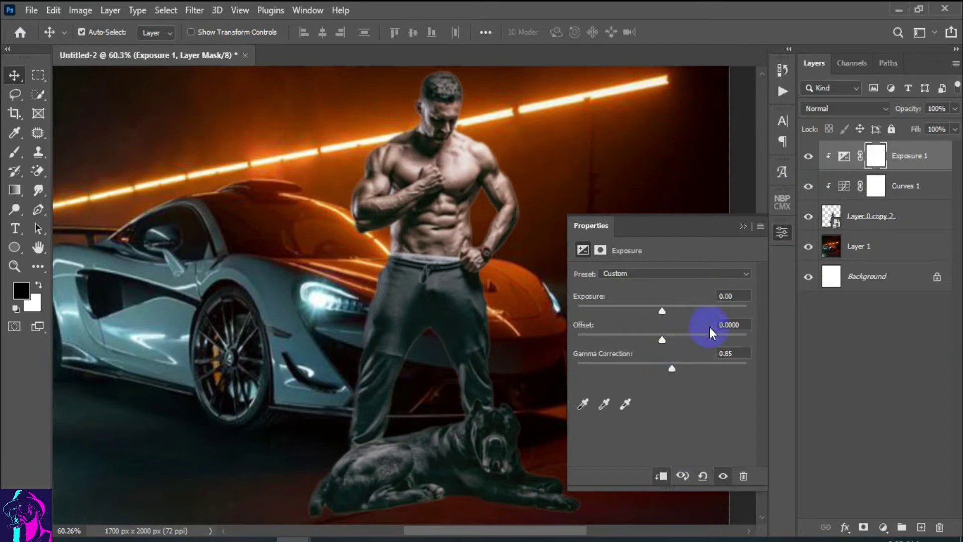
click(743, 227)
key(ctrl+0)
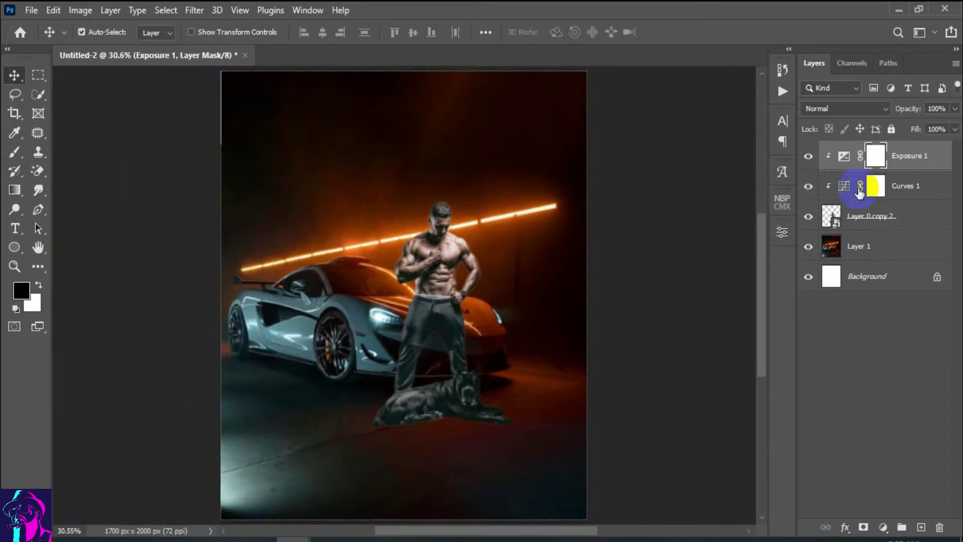
click(808, 156)
click(808, 156)
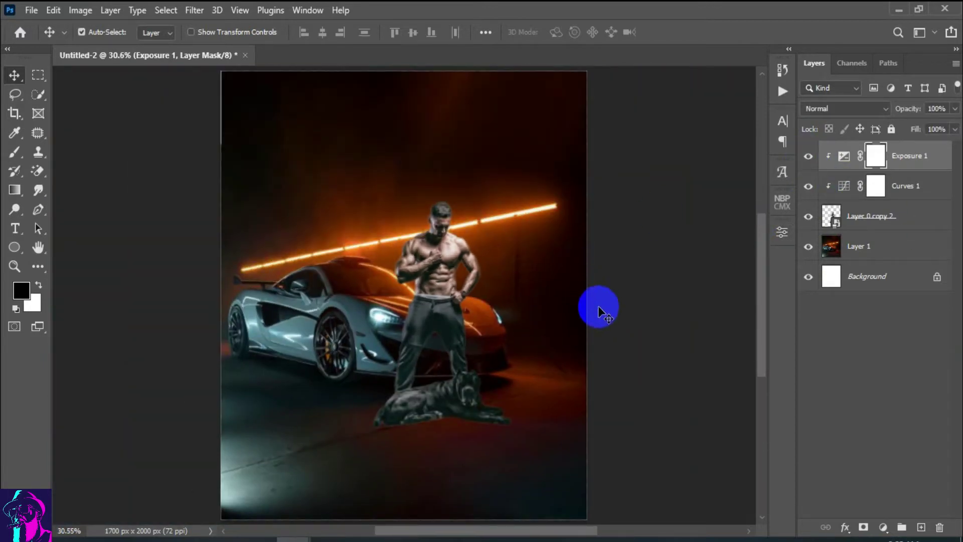
scroll(458, 383, up, 4)
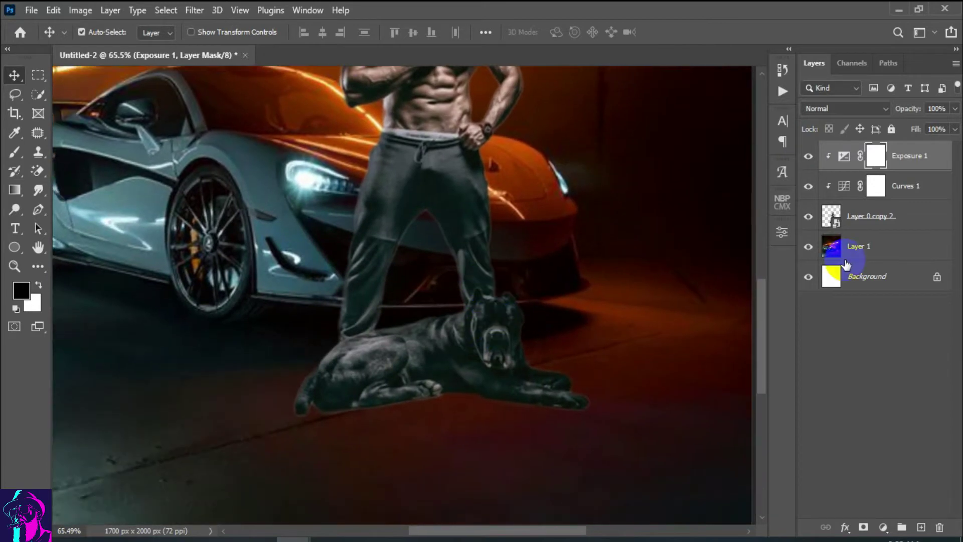
click(884, 219)
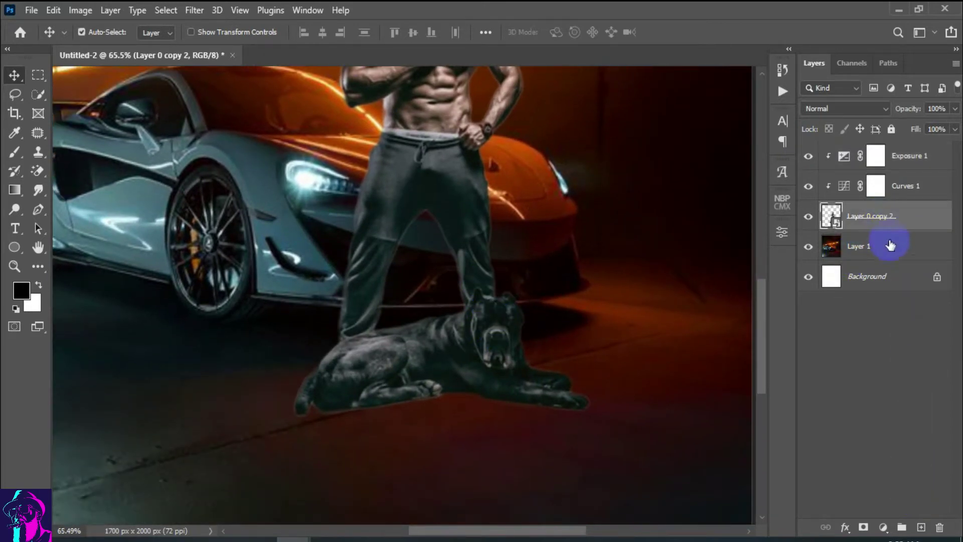
click(890, 245)
Add empty Layer 2 and set up a soft, flattened elliptical black brush
click(920, 527)
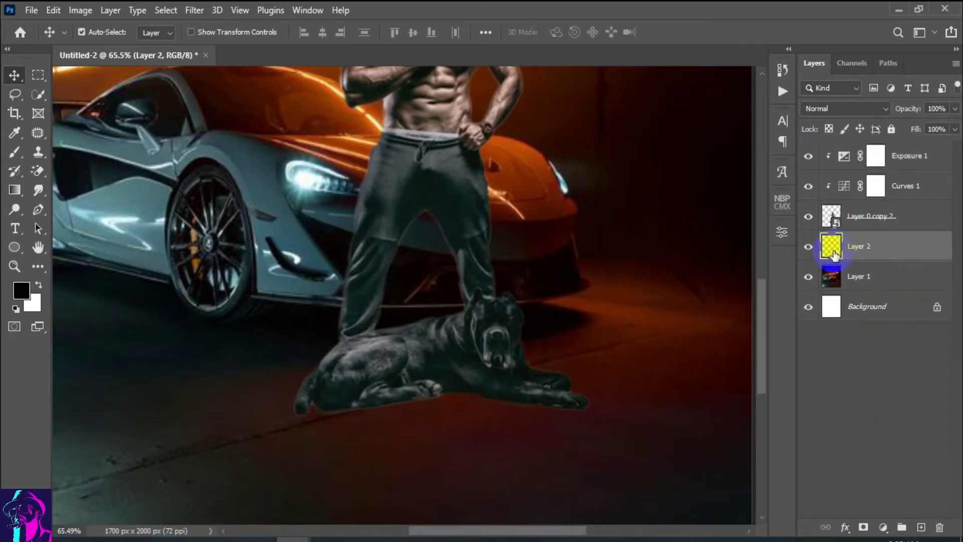
click(14, 151)
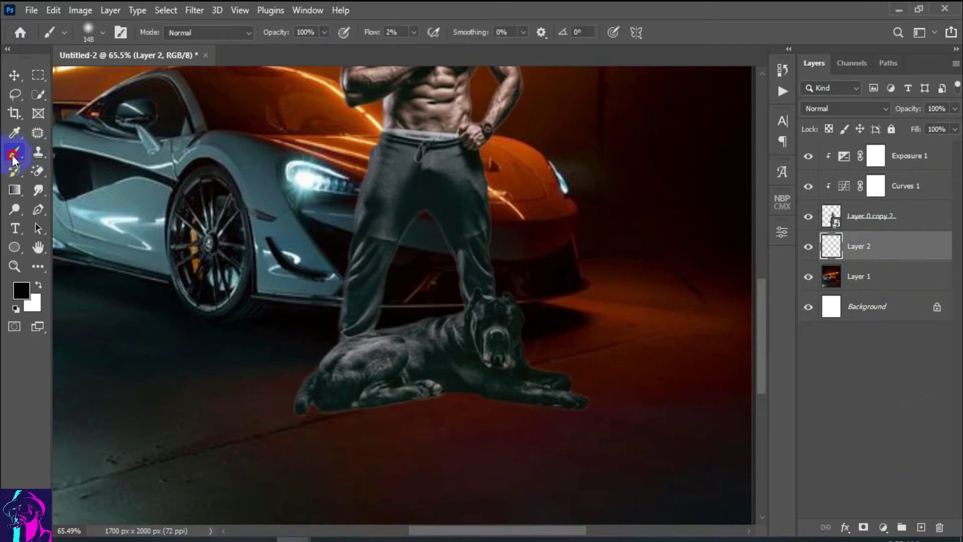
right_click(14, 152)
click(75, 151)
right_click(409, 310)
click(505, 337)
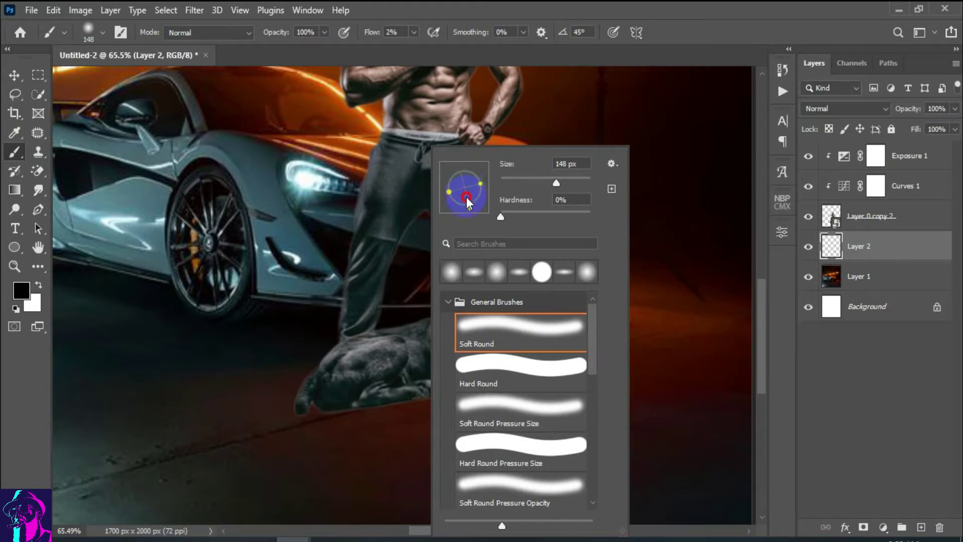
drag(464, 203, 463, 191)
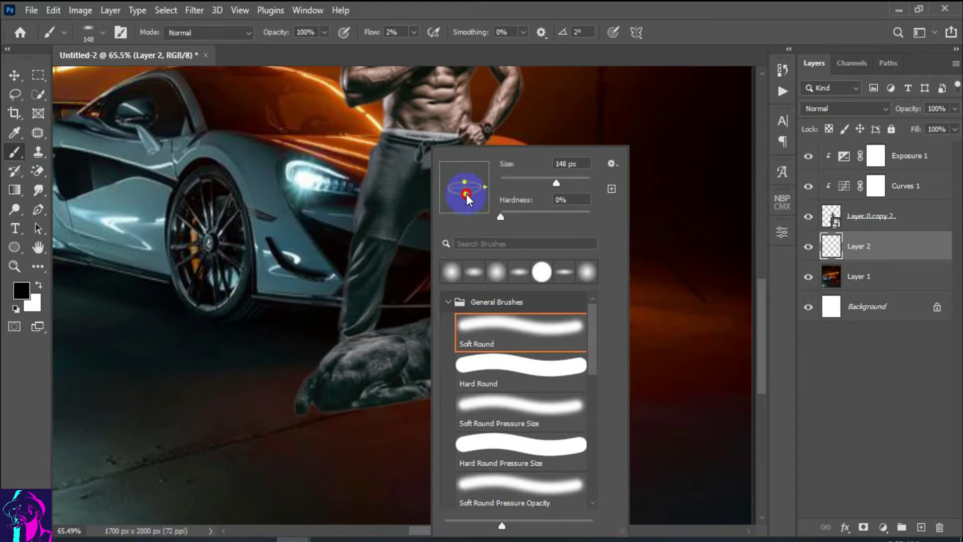
click(786, 2)
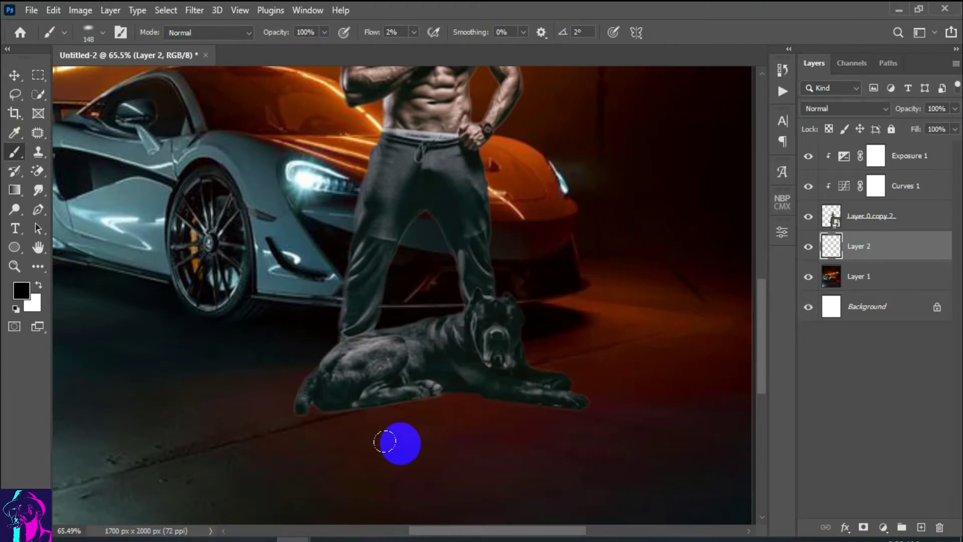
Paint soft shadow strokes along the dog's lower edge and under its hind leg
alt+scroll(381, 432, up, 4)
drag(392, 368, 388, 348)
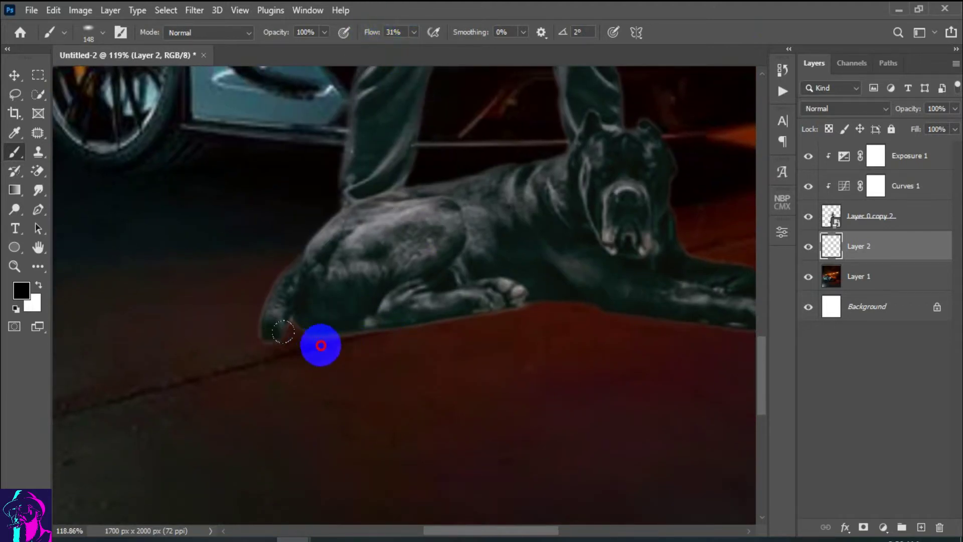
mouse_move(321, 345)
mouse_down()
mouse_move(578, 295)
mouse_move(372, 290)
mouse_up()
scroll(513, 280, down, 1)
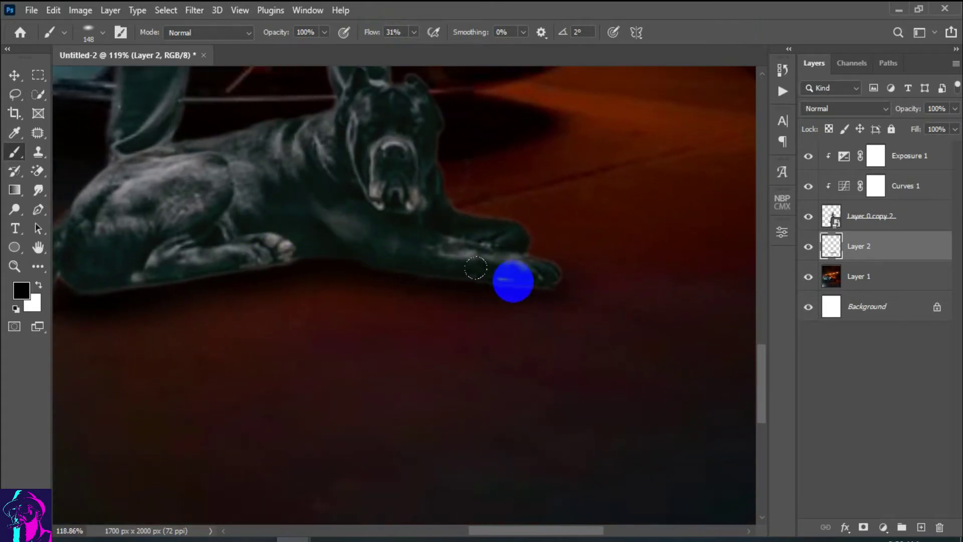
scroll(403, 281, left, 3)
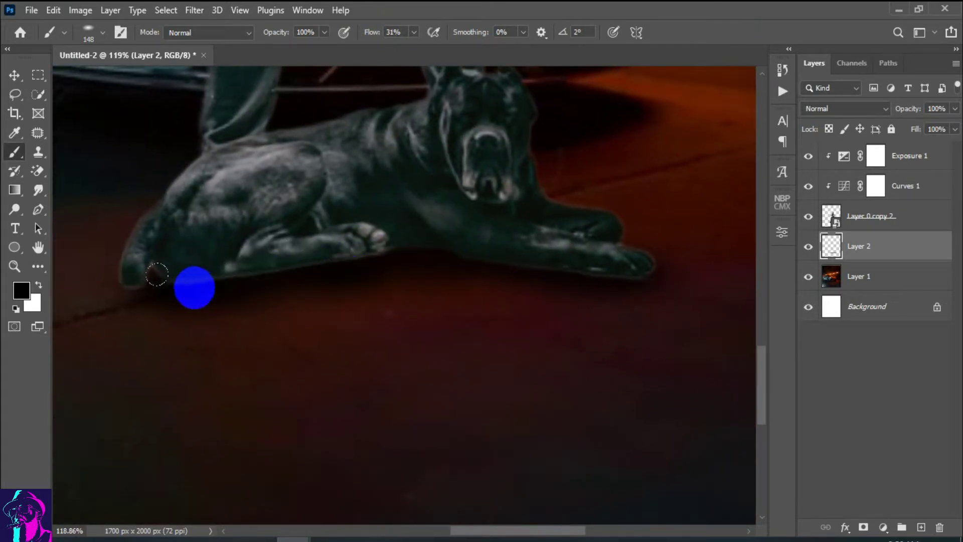
drag(157, 275, 119, 276)
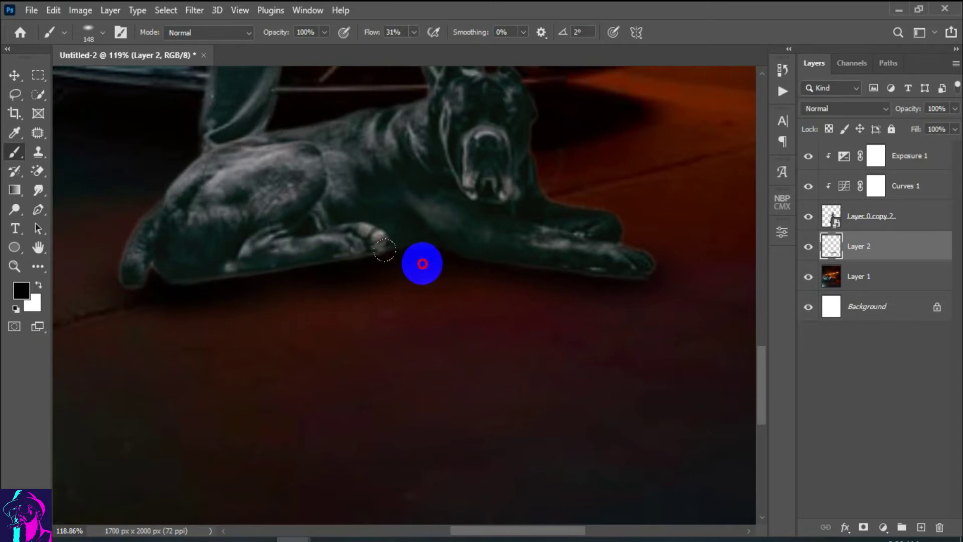
scroll(319, 271, up, 2)
scroll(320, 271, down, 3)
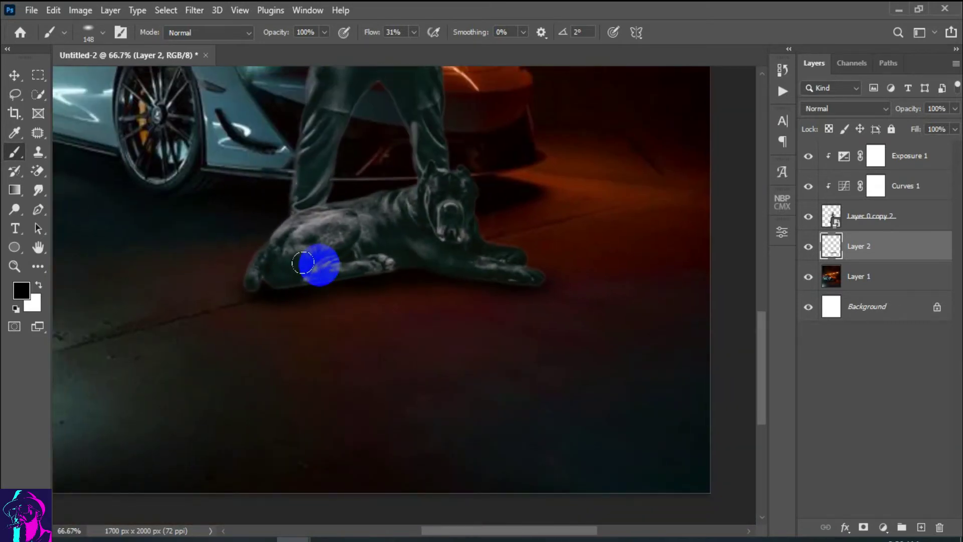
Stretch Layer 2's dog shadow to 218% height, nudge it upward, and add a layer mask
click(54, 11)
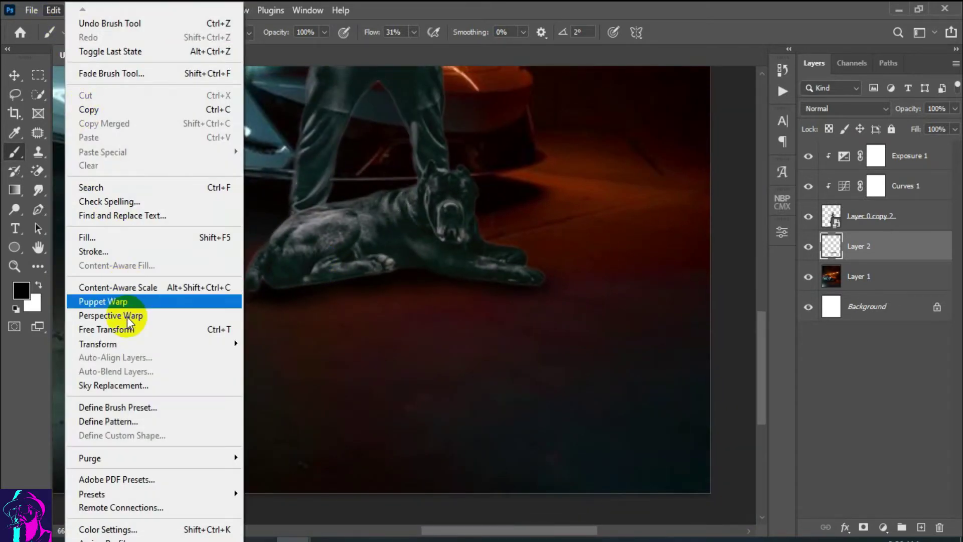
click(128, 324)
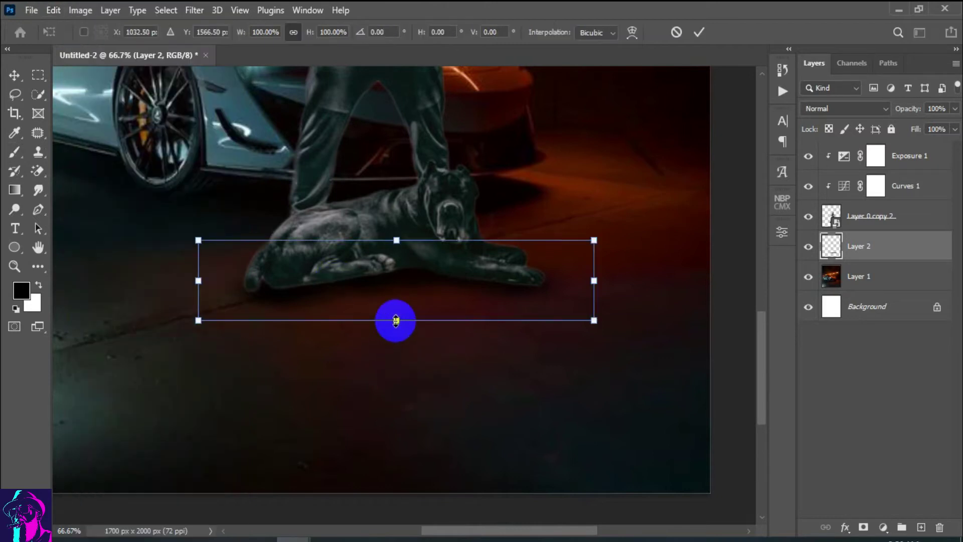
drag(397, 320, 397, 413)
mouse_move(407, 319)
mouse_down()
mouse_move(403, 291)
mouse_move(442, 287)
mouse_up()
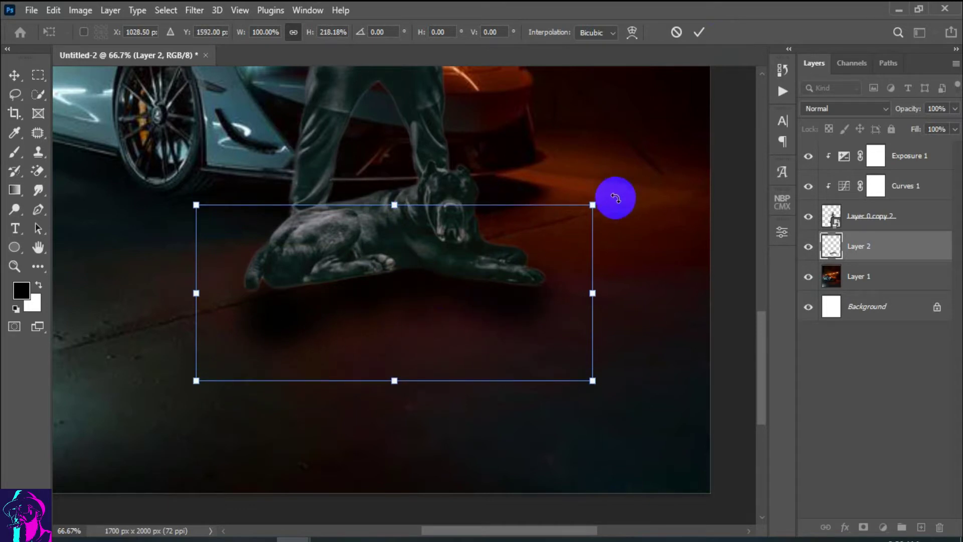
click(699, 32)
key(b)
click(864, 527)
Switch to the Gradient tool and fade Layer 2's mask from the floor toward the paws
click(39, 154)
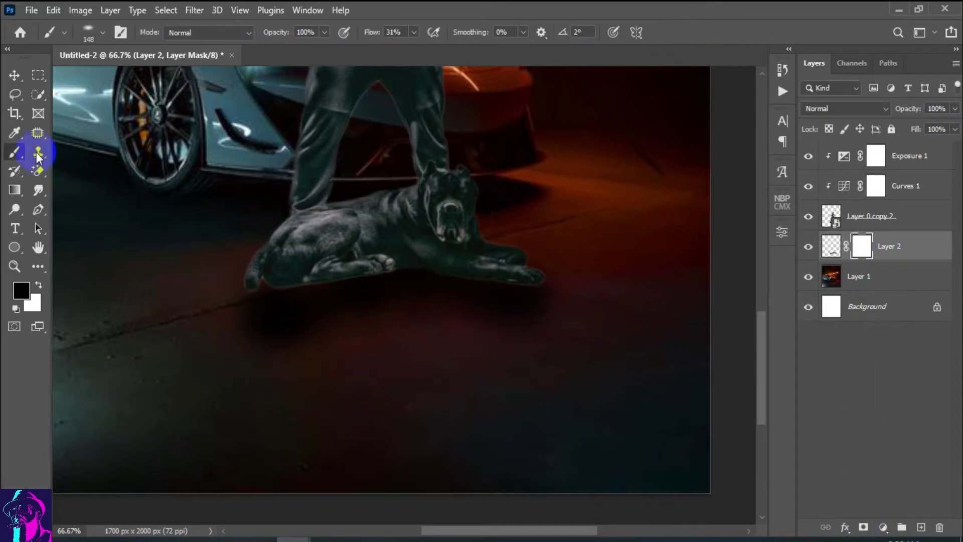
right_click(367, 215)
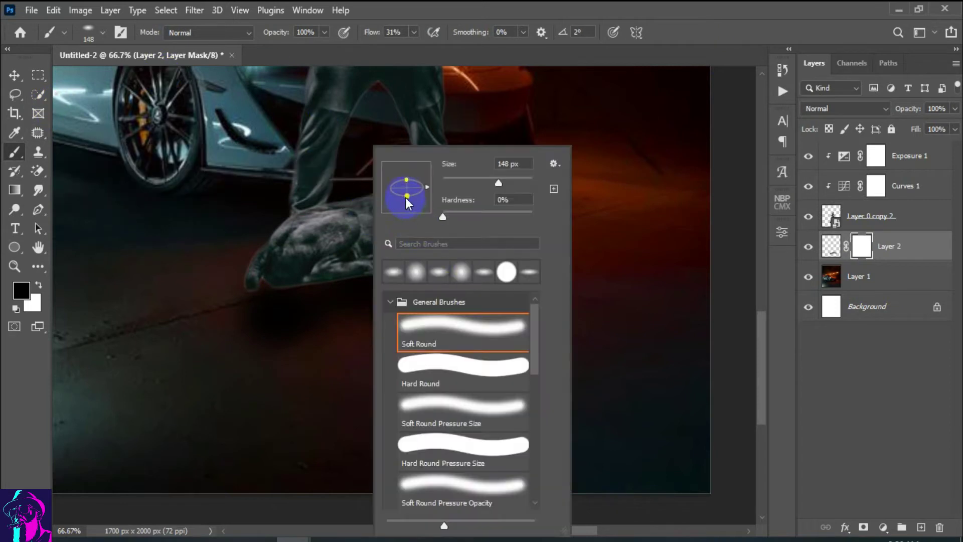
key(Escape)
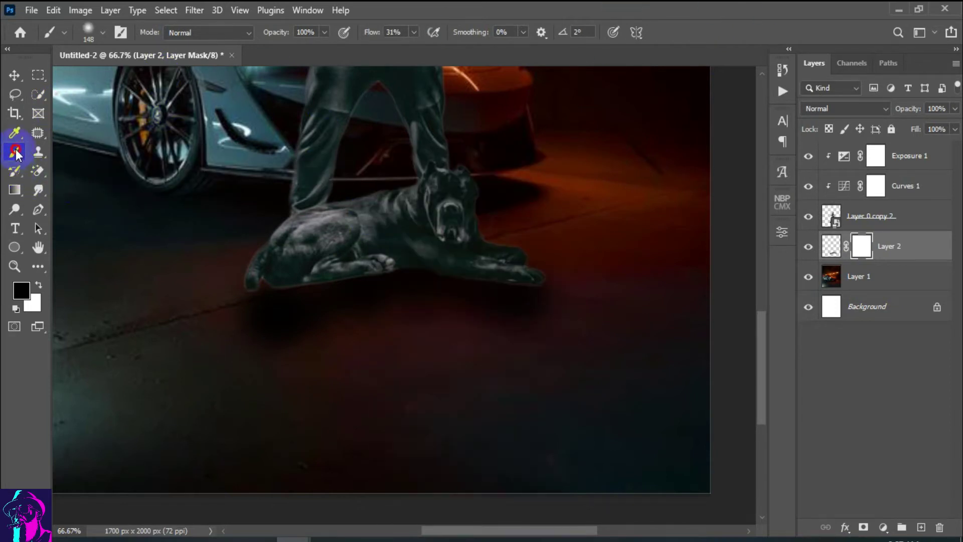
right_click(17, 154)
click(115, 159)
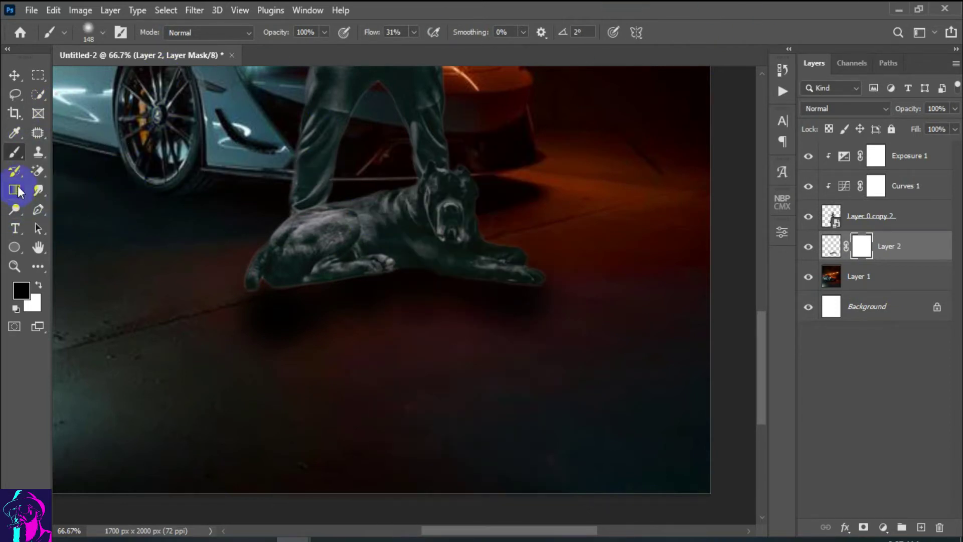
click(16, 190)
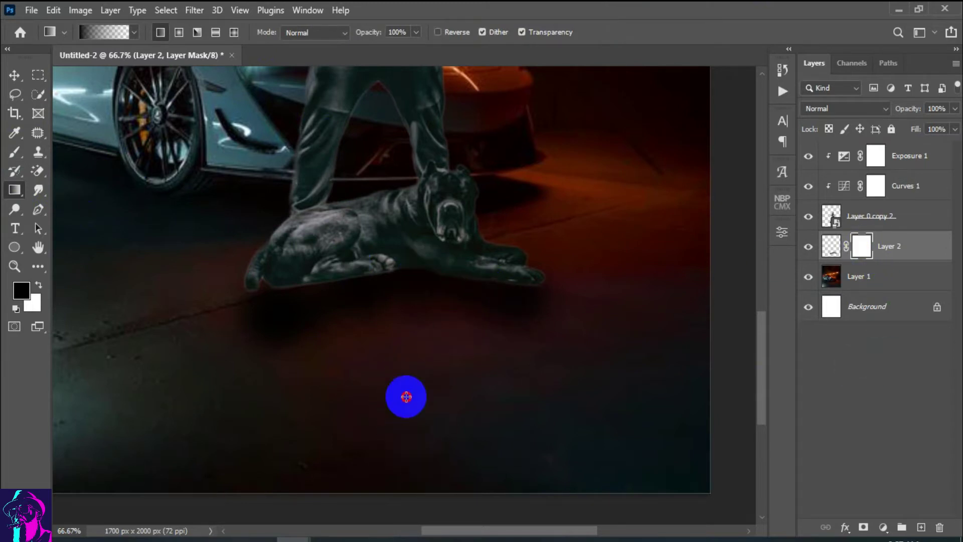
drag(398, 449, 397, 215)
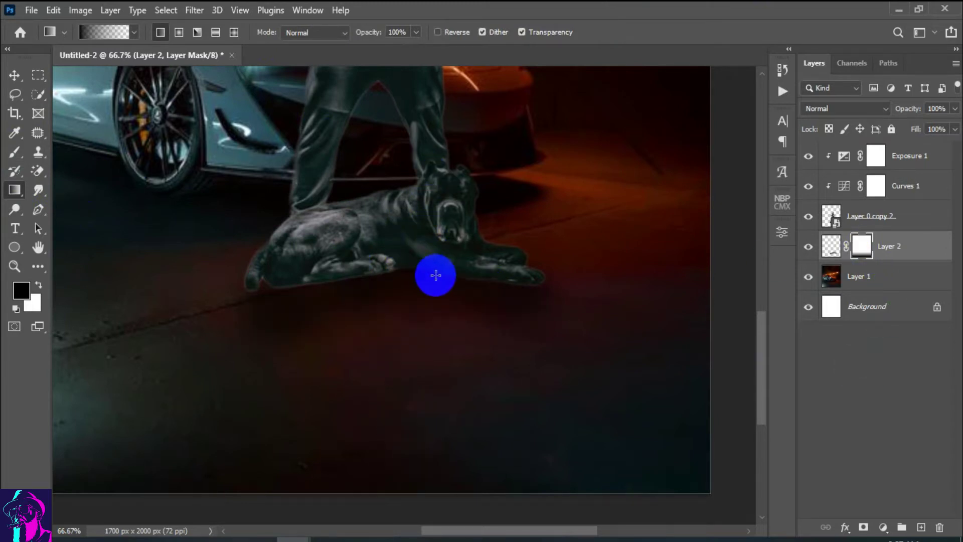
scroll(441, 340, down, 3)
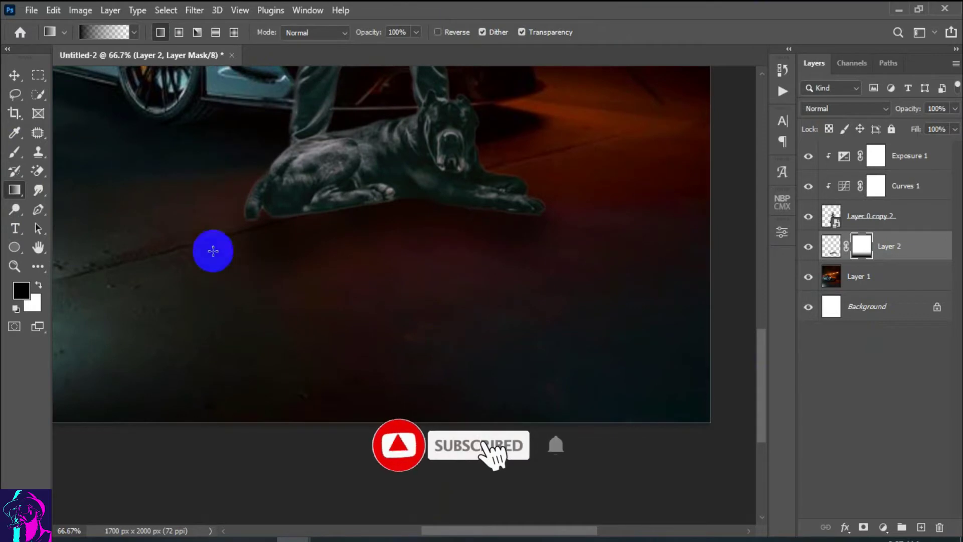
Redraw black-to-white gradients upward on the mask so the shadow softens into the floor
click(38, 286)
drag(403, 305, 403, 143)
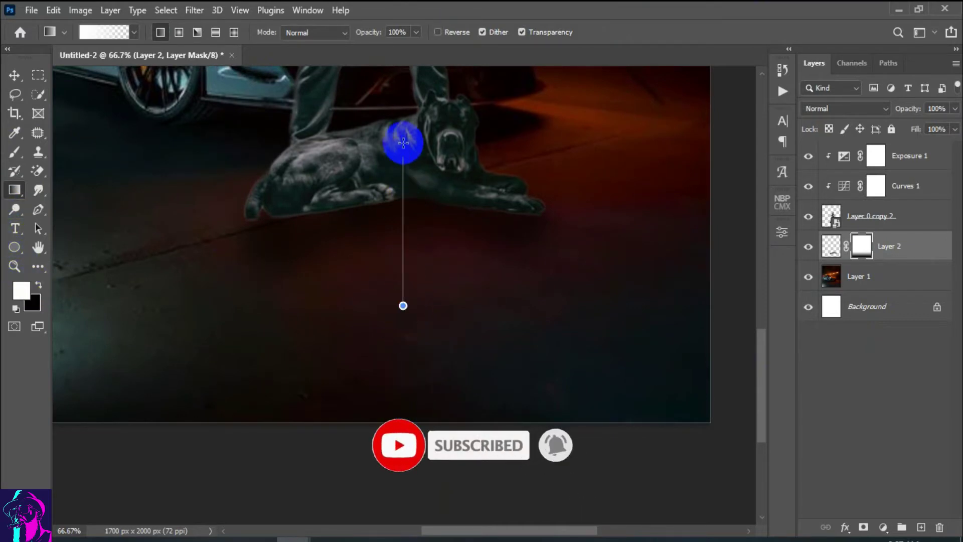
click(38, 285)
drag(385, 487, 383, 167)
drag(417, 462, 412, 162)
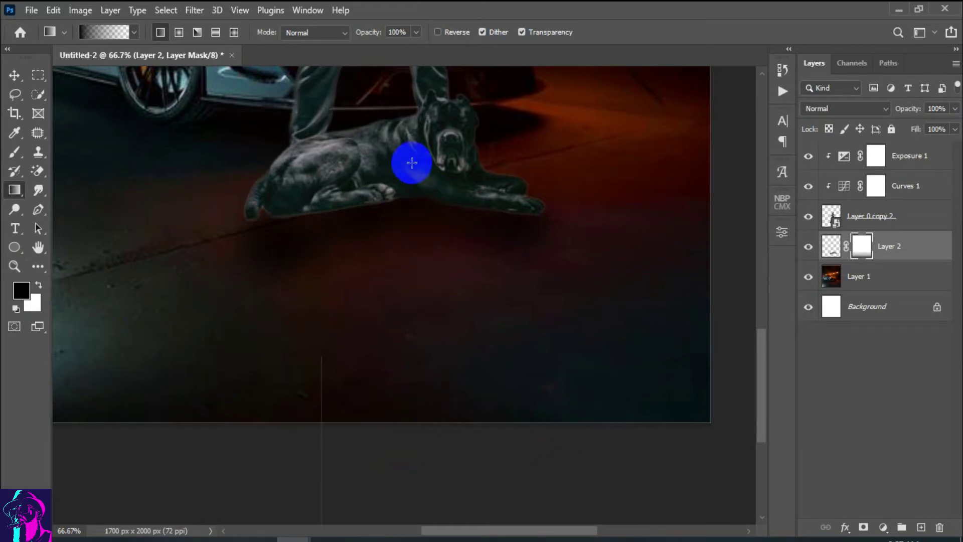
key(ctrl+0)
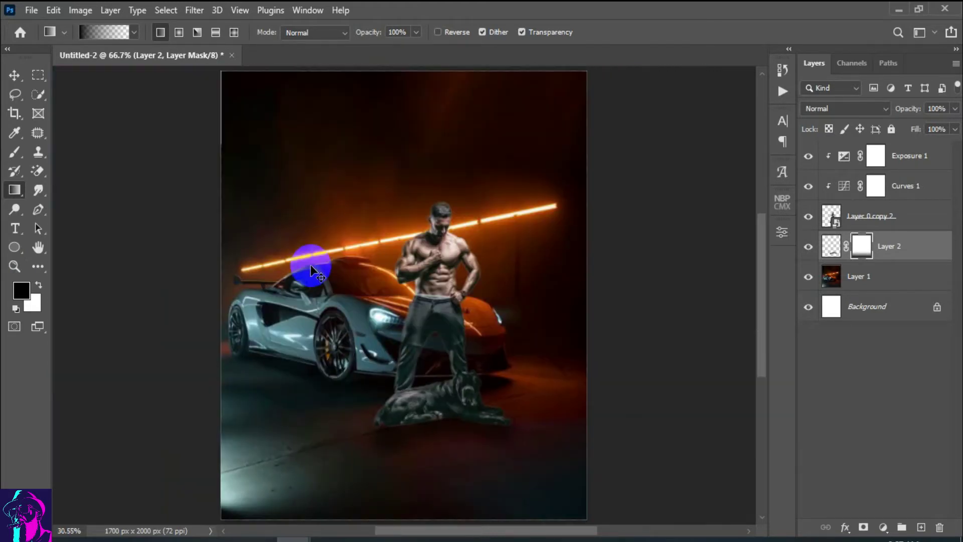
Set Layer 2's opacity to 90% and bring the dog back into view
click(14, 75)
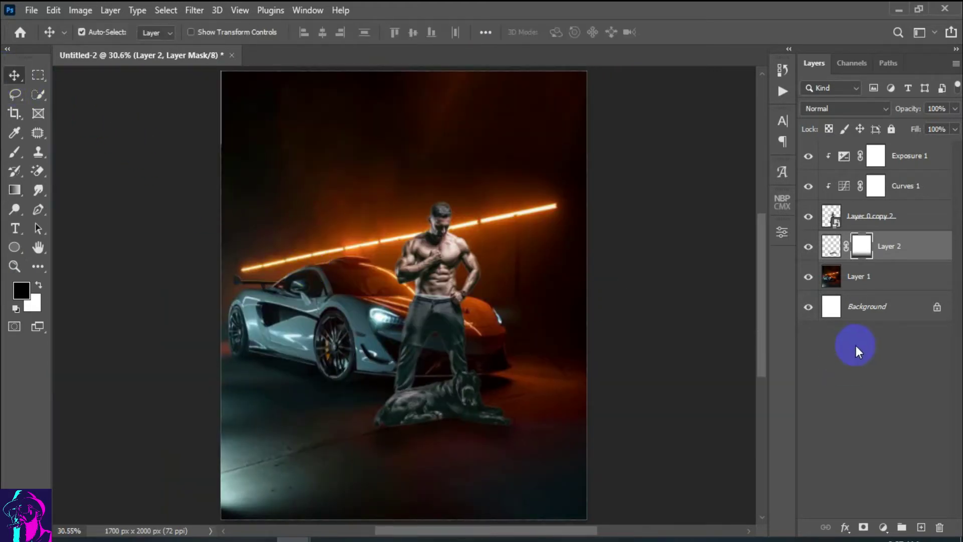
click(830, 246)
drag(903, 112, 900, 112)
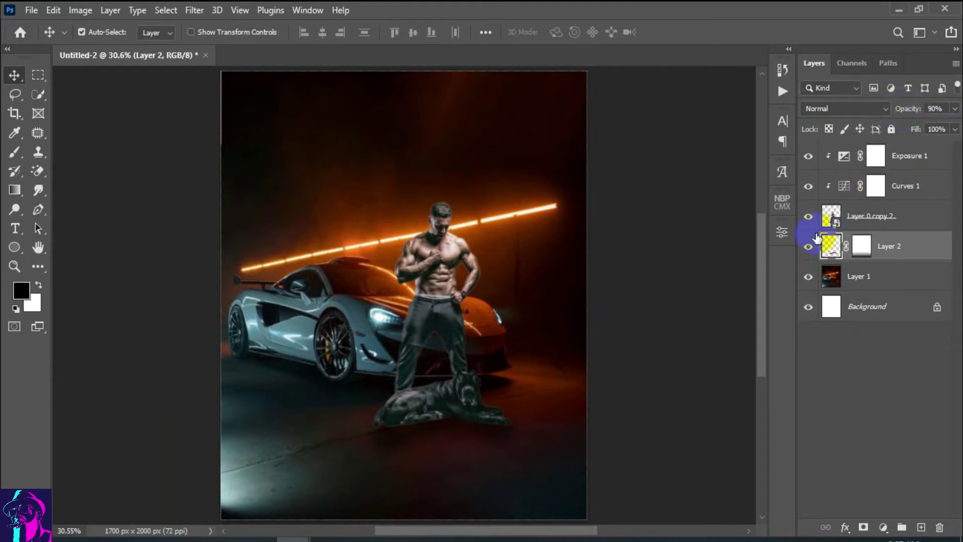
drag(494, 312, 489, 311)
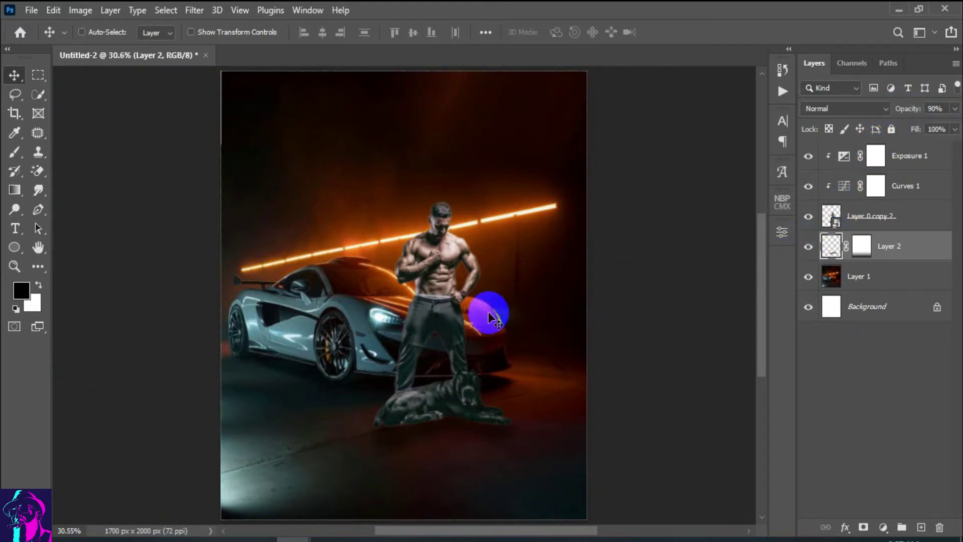
key(ctrl)
scroll(466, 415, up, 1)
scroll(474, 416, up, 4)
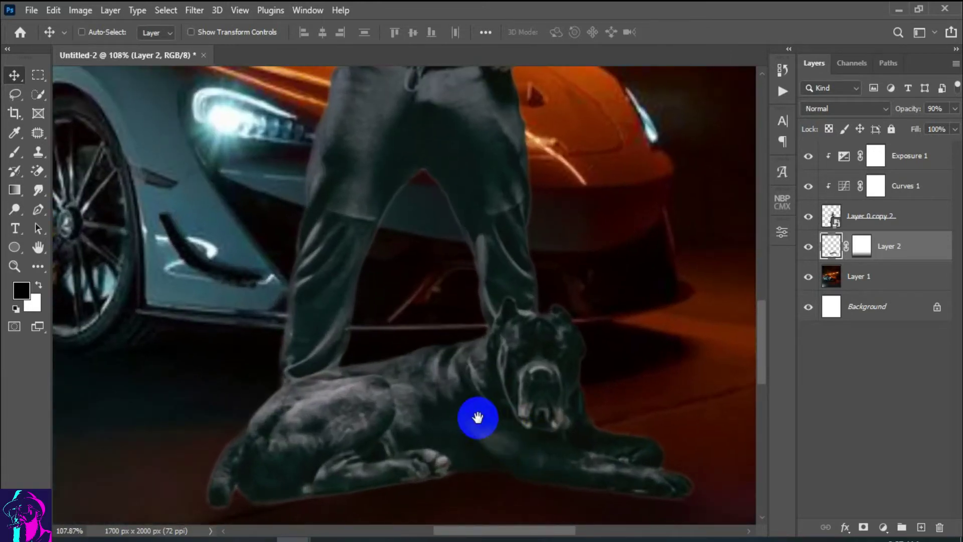
drag(477, 417, 462, 296)
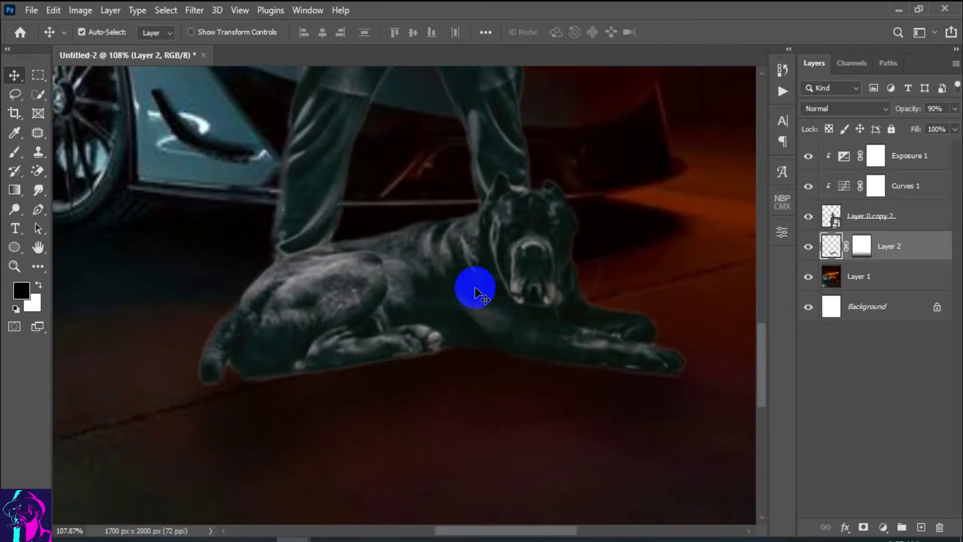
scroll(475, 291, up, 2)
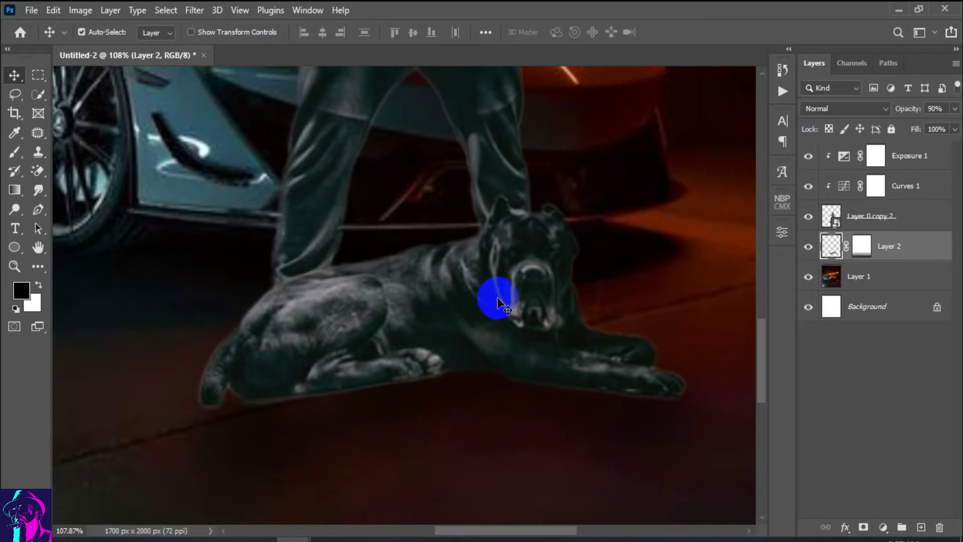
scroll(498, 300, up, 1)
Add a new Layer 3 above Exposure 1 and clip it to the layers below
click(874, 159)
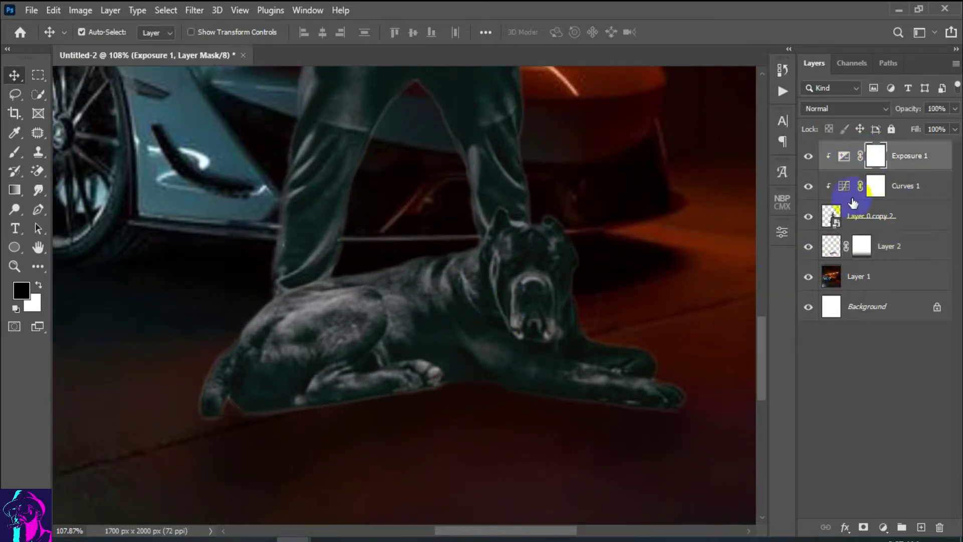
click(921, 526)
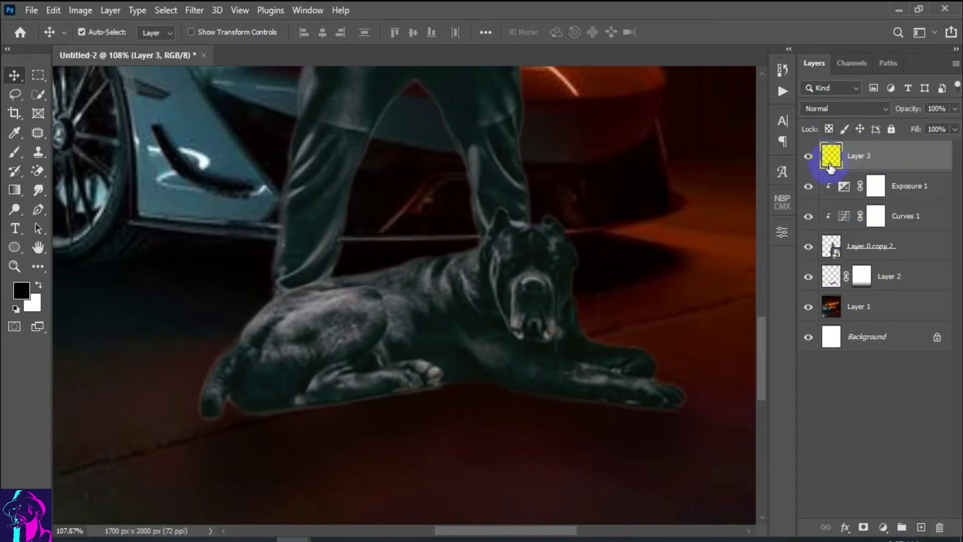
right_click(909, 165)
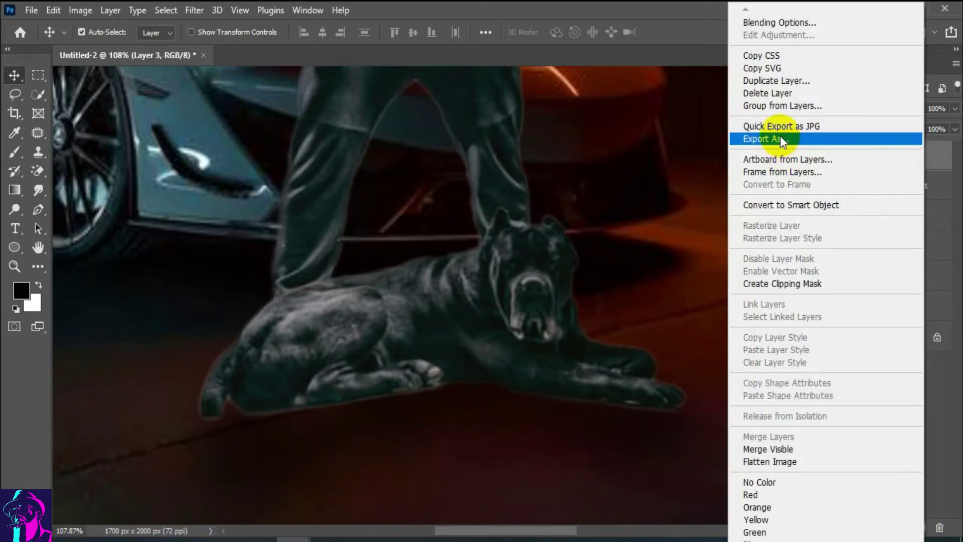
click(783, 284)
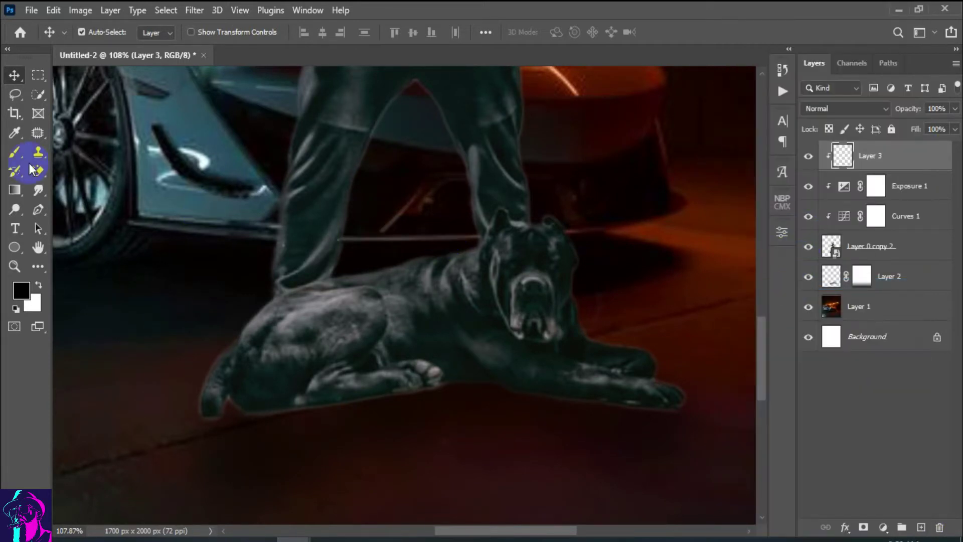
Choose the Soft Round brush at size 113 and centre the dog in view
right_click(15, 159)
click(85, 159)
right_click(449, 261)
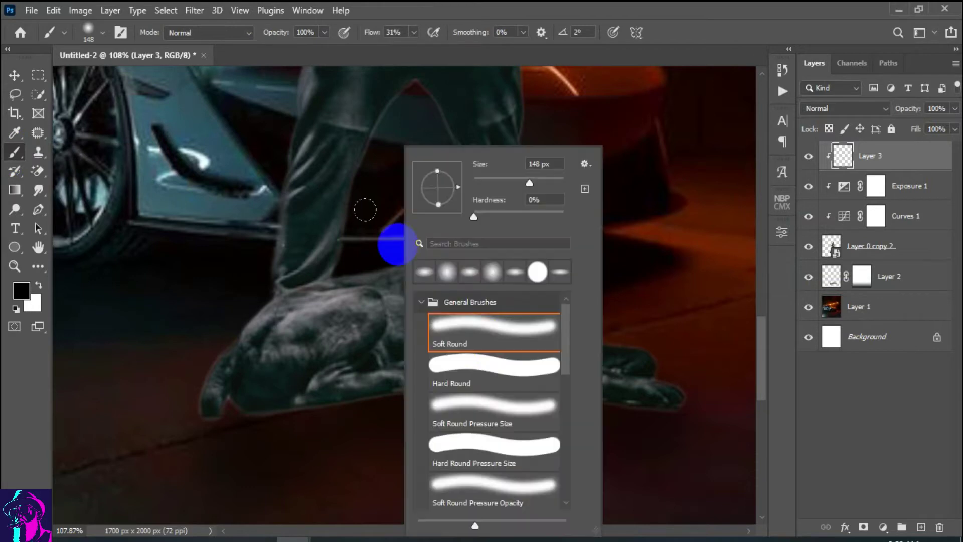
click(500, 334)
key(Return)
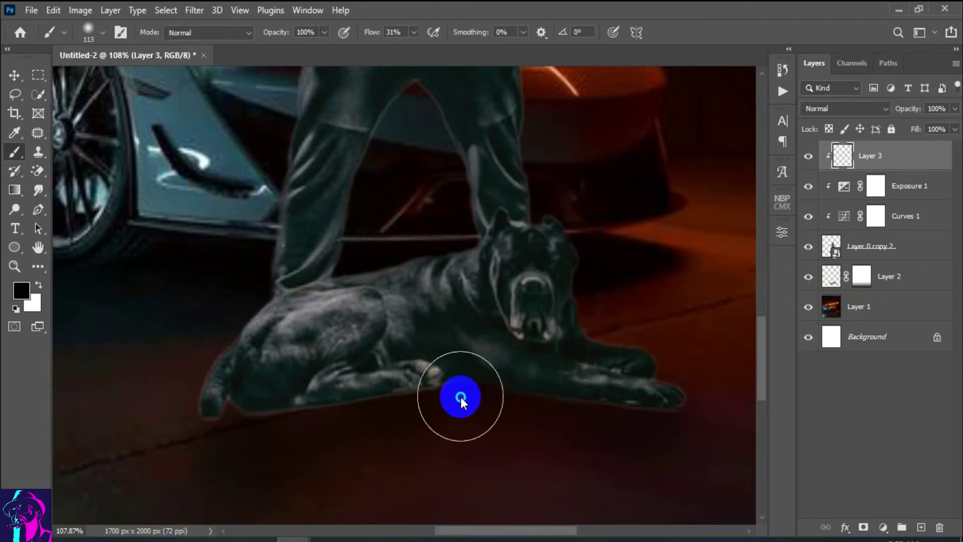
drag(458, 396, 476, 249)
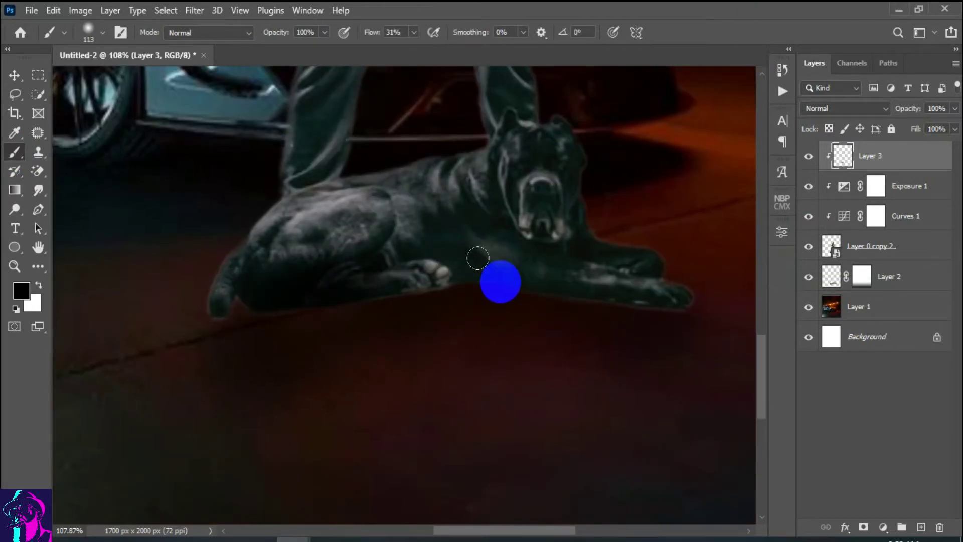
Try white strokes along the dog's belly and rear, then undo them and return to black
click(38, 284)
drag(441, 276, 193, 294)
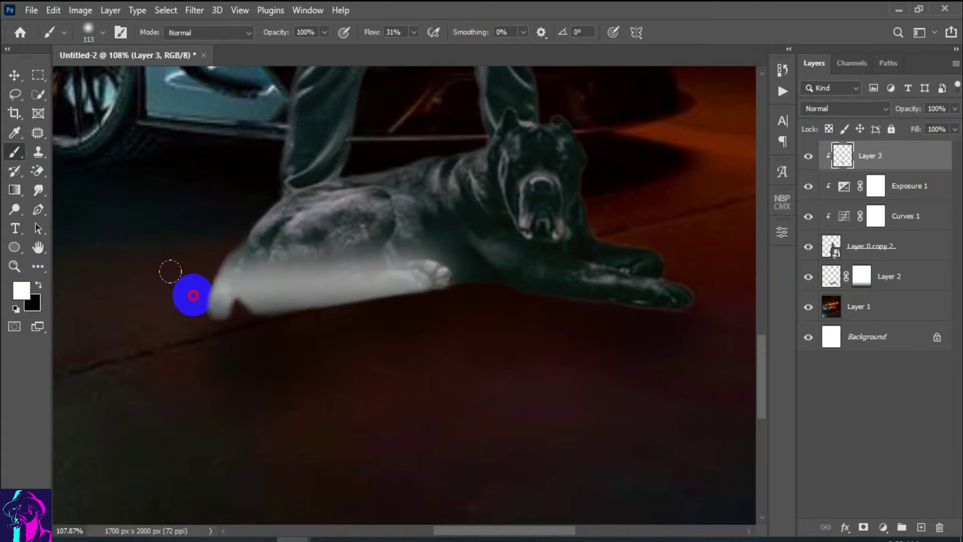
key(ctrl+z)
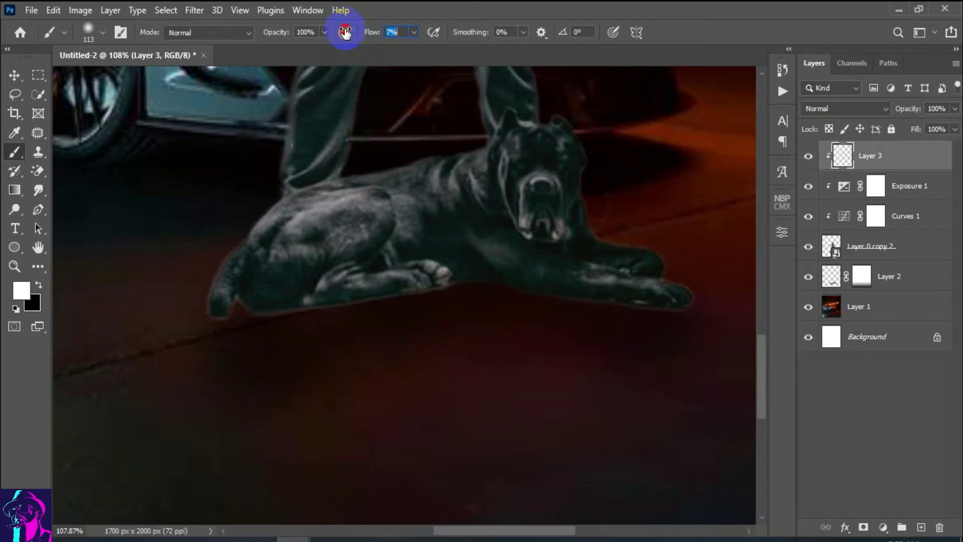
text(8)
drag(328, 302, 191, 321)
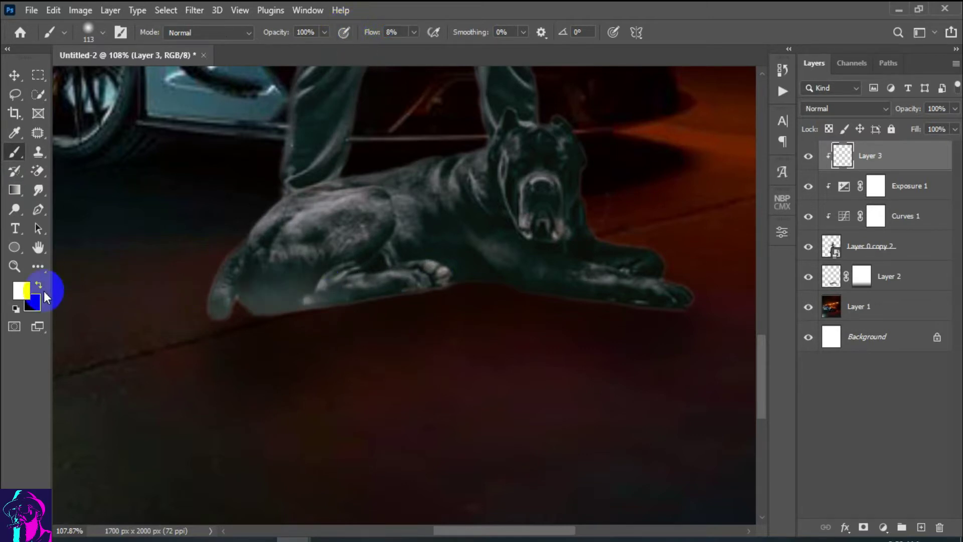
click(213, 296)
key(ctrl+z)
key(x)
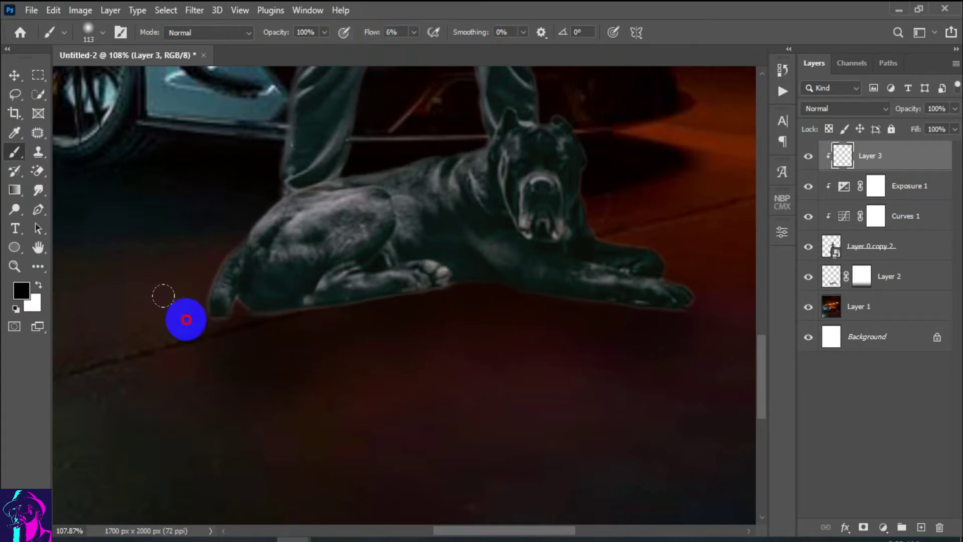
Paint soft black shading under the dog's belly and over its body, then compare with it off
drag(163, 294, 538, 326)
scroll(538, 326, up, 3)
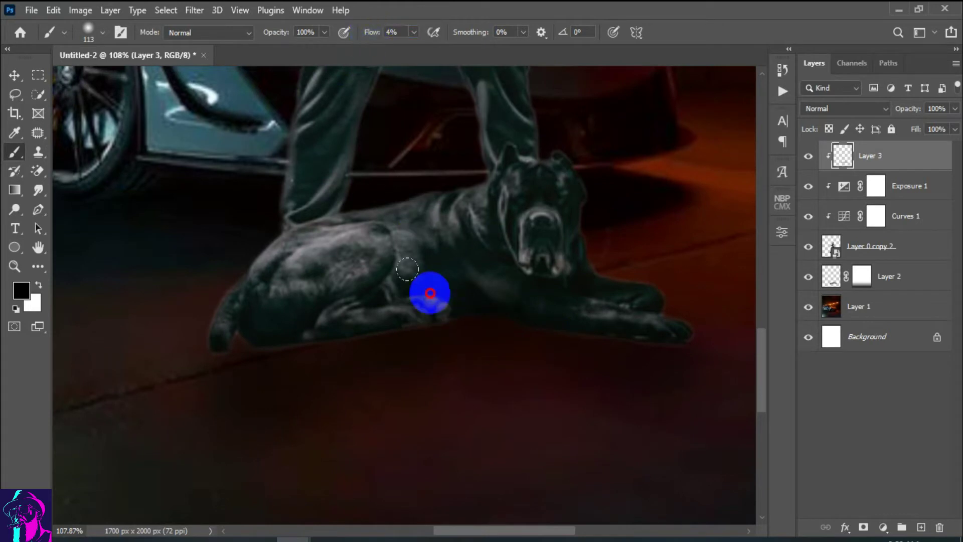
mouse_move(430, 289)
mouse_down()
mouse_move(238, 334)
mouse_move(799, 341)
mouse_move(561, 336)
mouse_move(707, 372)
mouse_move(520, 335)
mouse_move(568, 316)
mouse_move(269, 351)
mouse_move(340, 316)
mouse_move(149, 327)
mouse_up()
click(862, 277)
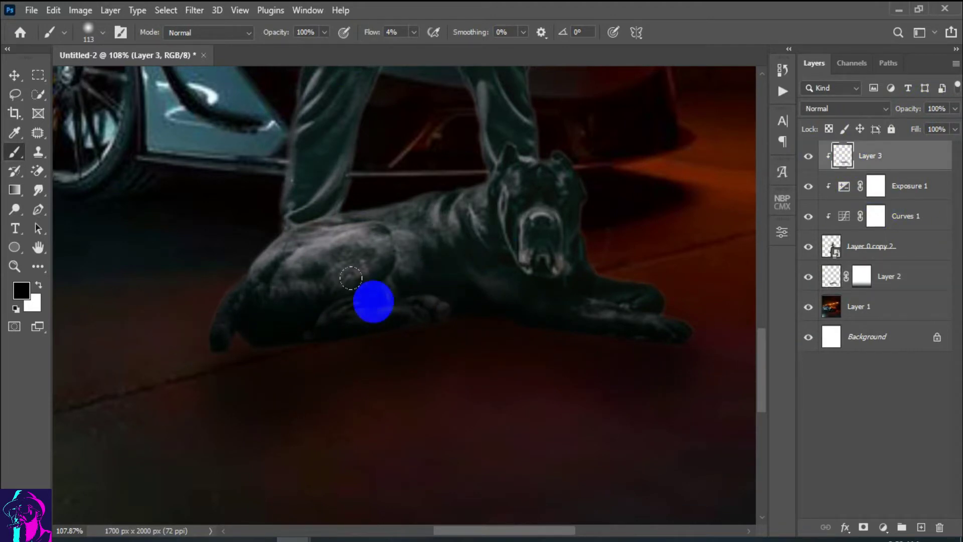
key(ctrl+0)
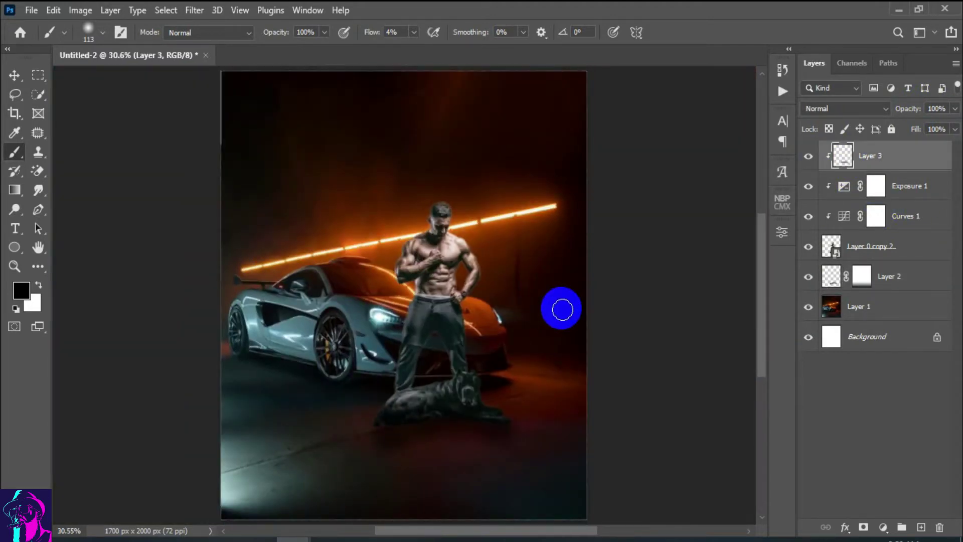
click(14, 75)
click(808, 156)
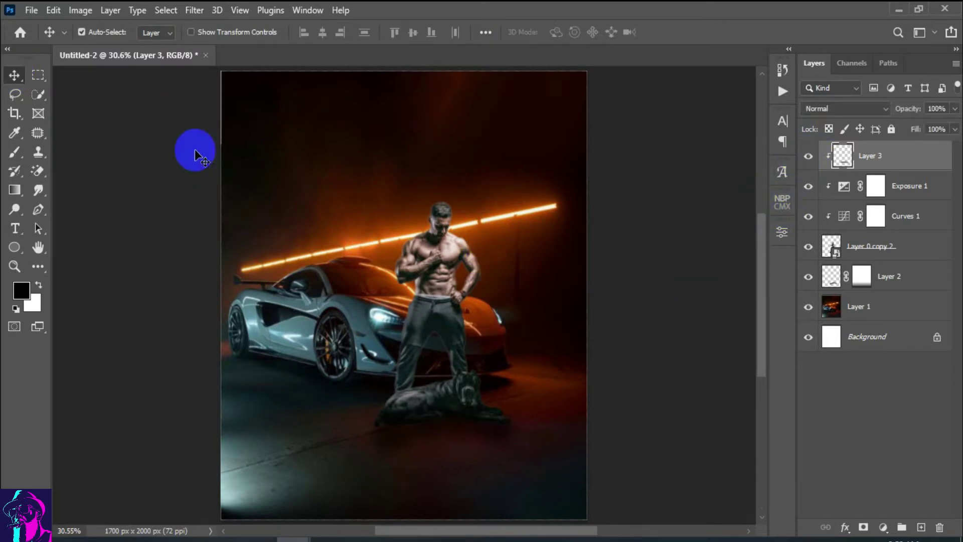
Lower the brush flow to 1% and move the view around the man
click(14, 152)
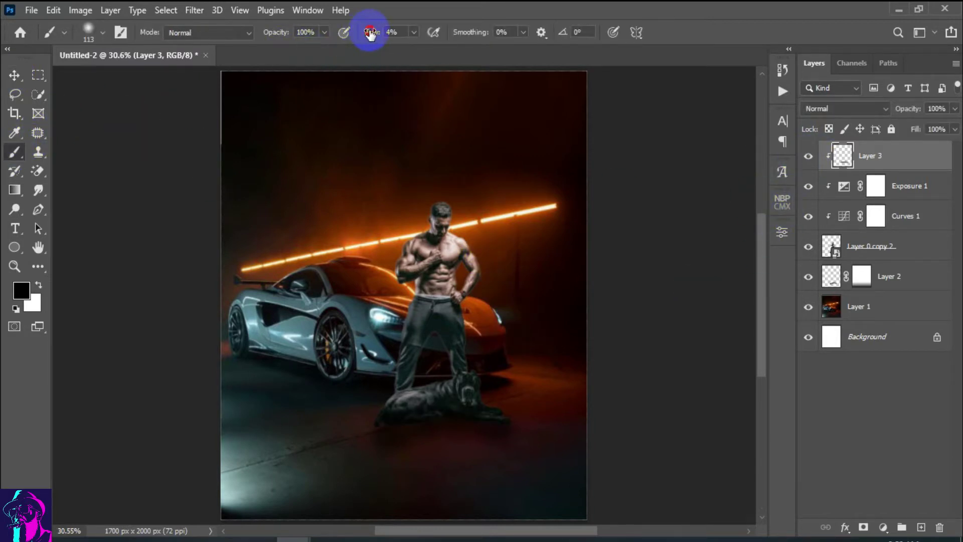
drag(370, 32, 366, 32)
scroll(468, 318, up, 3)
scroll(469, 404, down, 2)
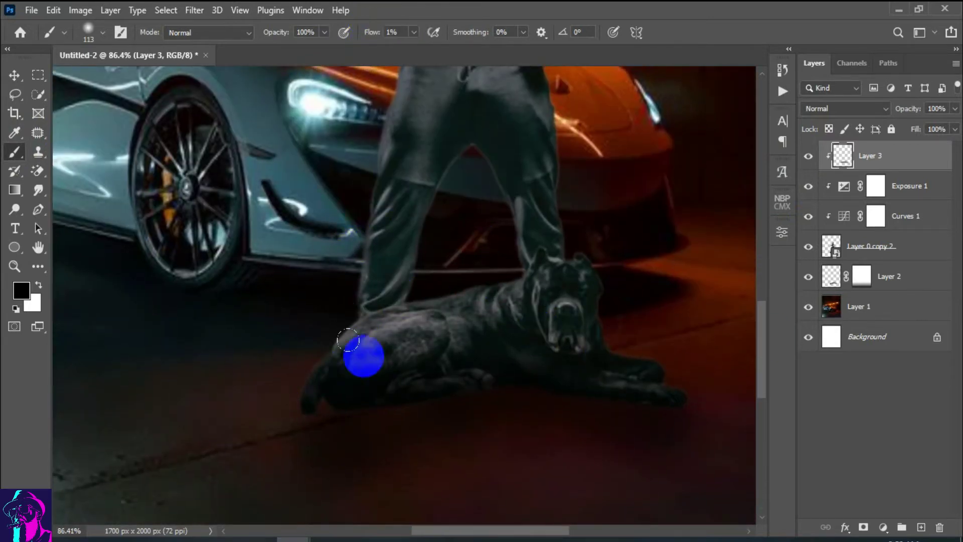
scroll(419, 337, down, 2)
scroll(419, 338, down, 2)
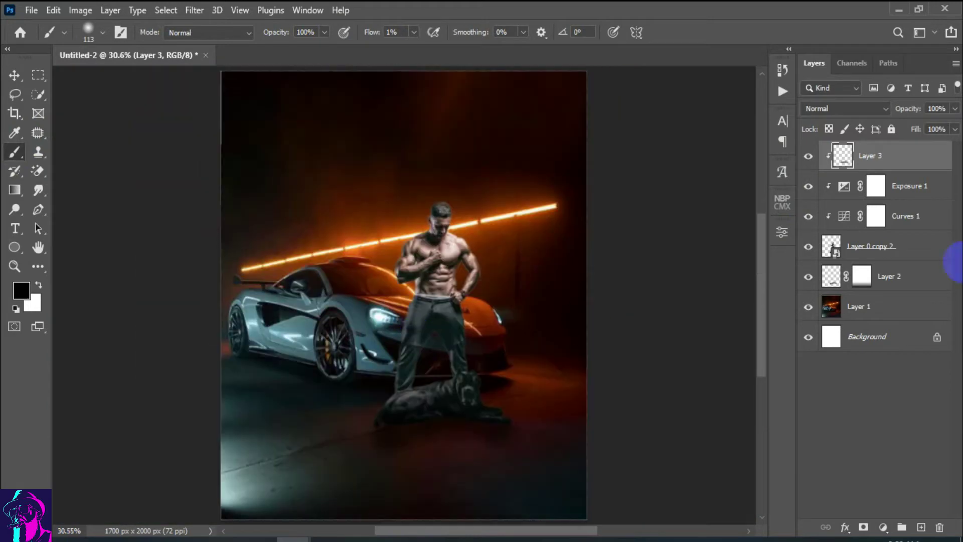
scroll(509, 350, up, 3)
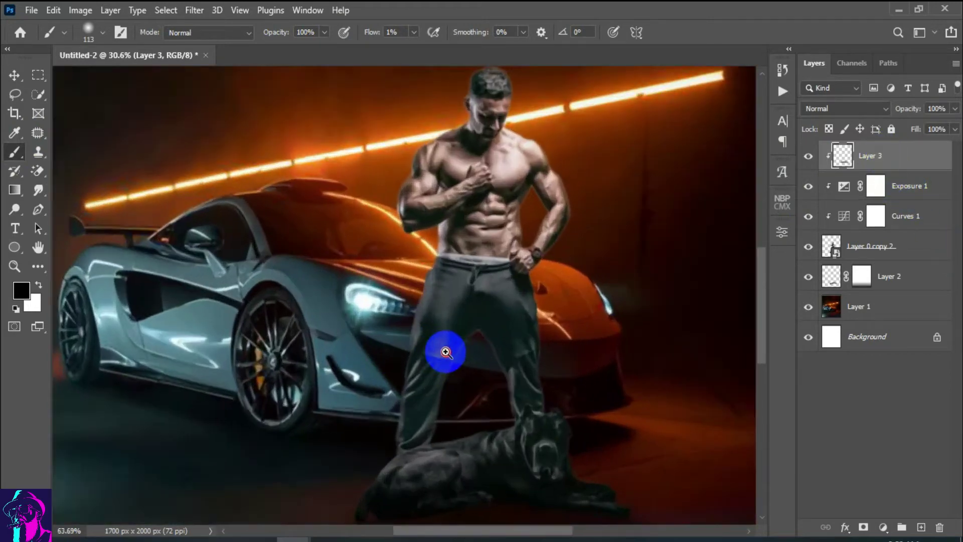
scroll(441, 348, down, 2)
mouse_move(511, 194)
mouse_down()
mouse_move(474, 198)
mouse_move(477, 181)
mouse_move(455, 237)
mouse_up()
scroll(462, 246, down, 2)
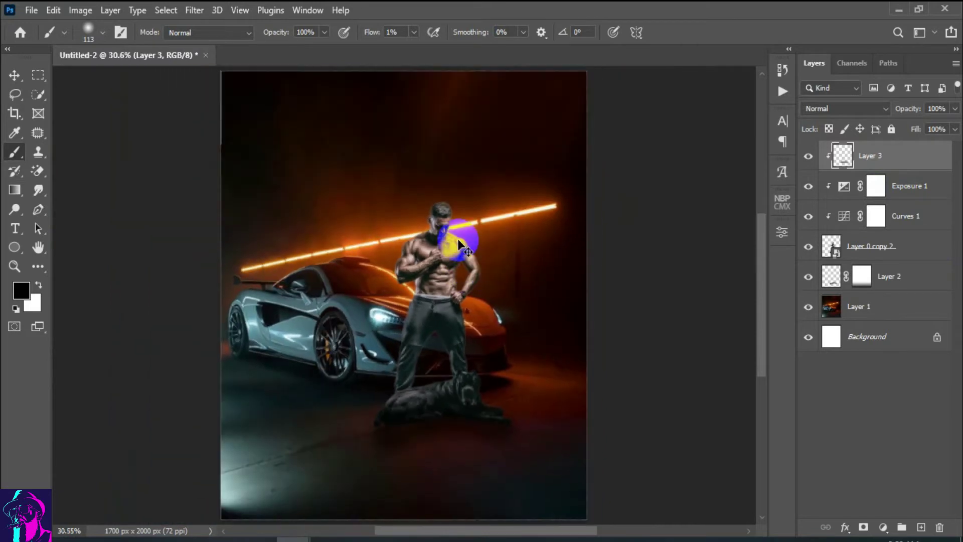
Add a Solid Color fill layer in orange-yellow #f5b62e
click(883, 527)
click(900, 270)
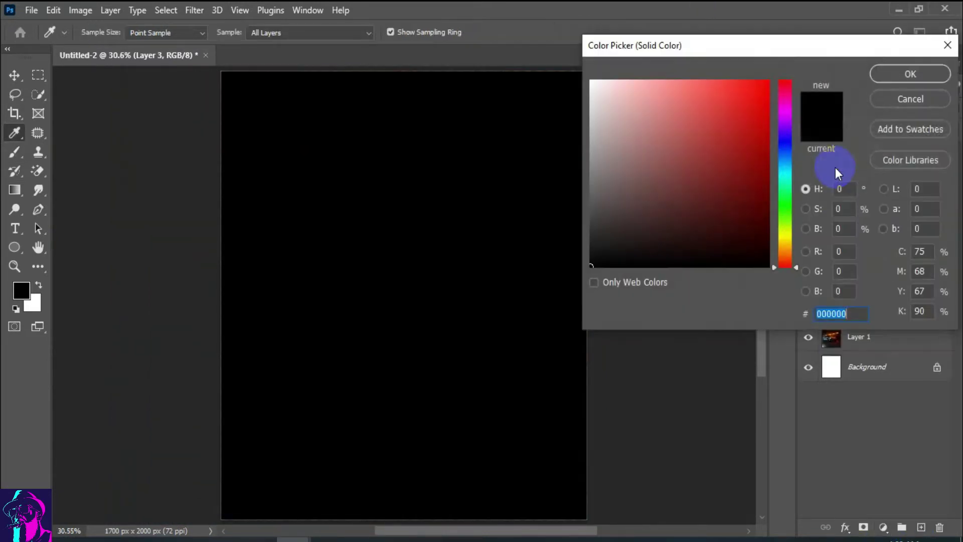
drag(796, 265, 796, 244)
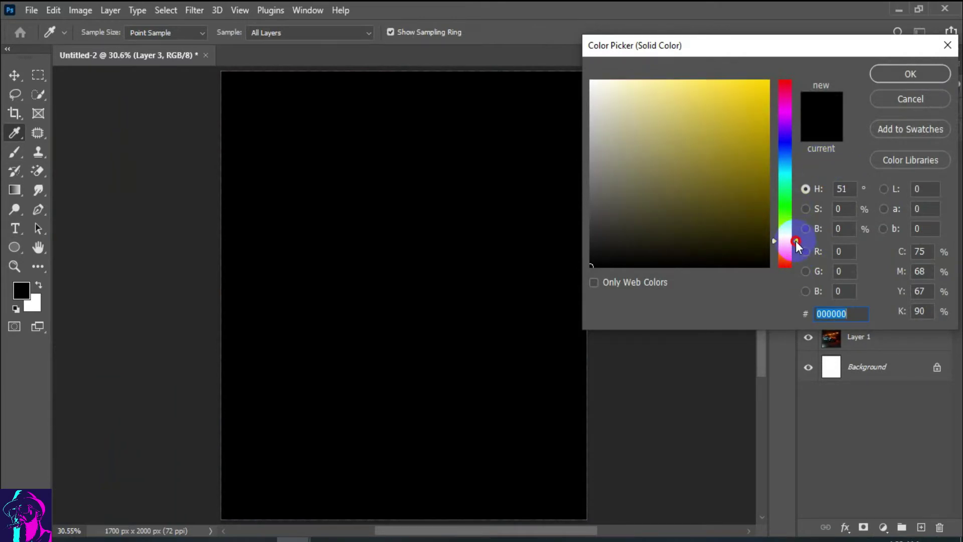
click(736, 85)
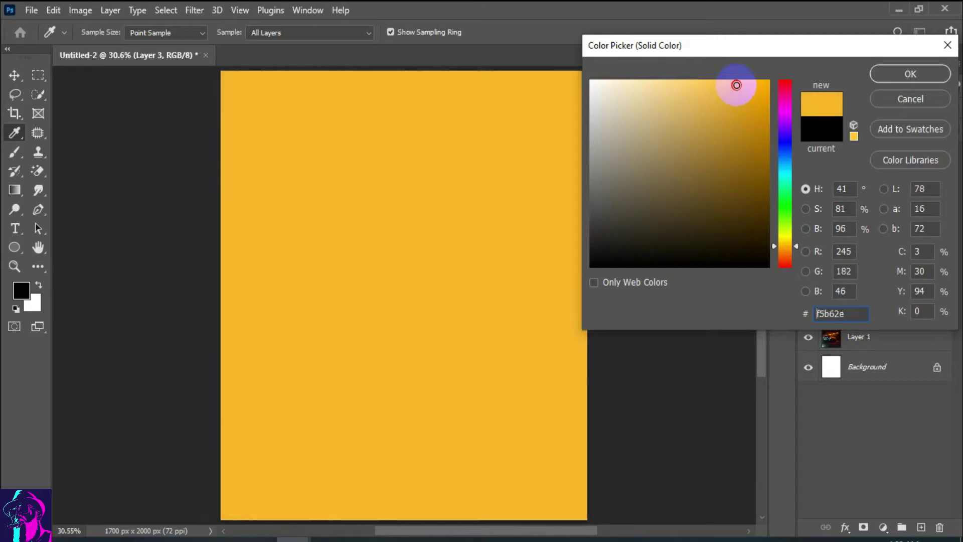
click(923, 77)
Clip Color Fill 1 to the figure and set its blend mode to Color Dodge
right_click(920, 153)
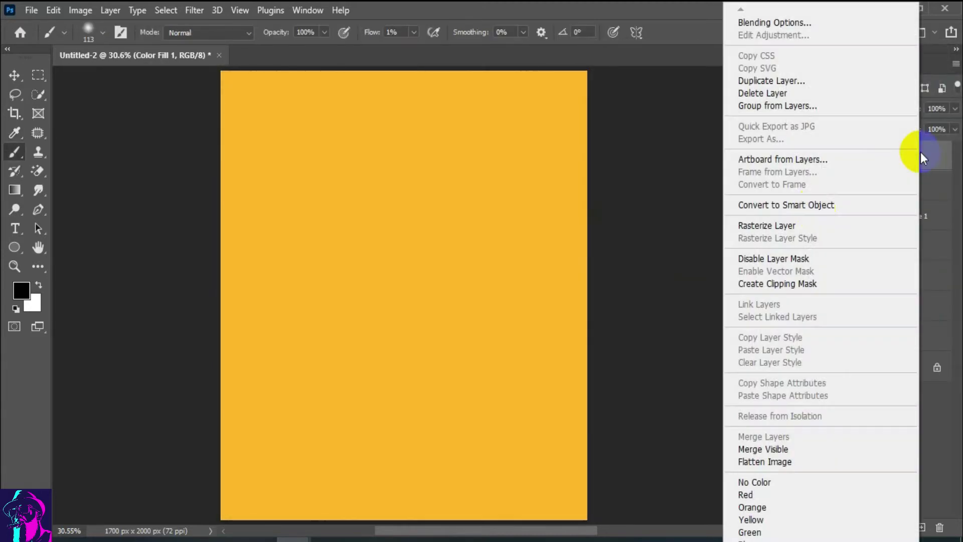
click(797, 283)
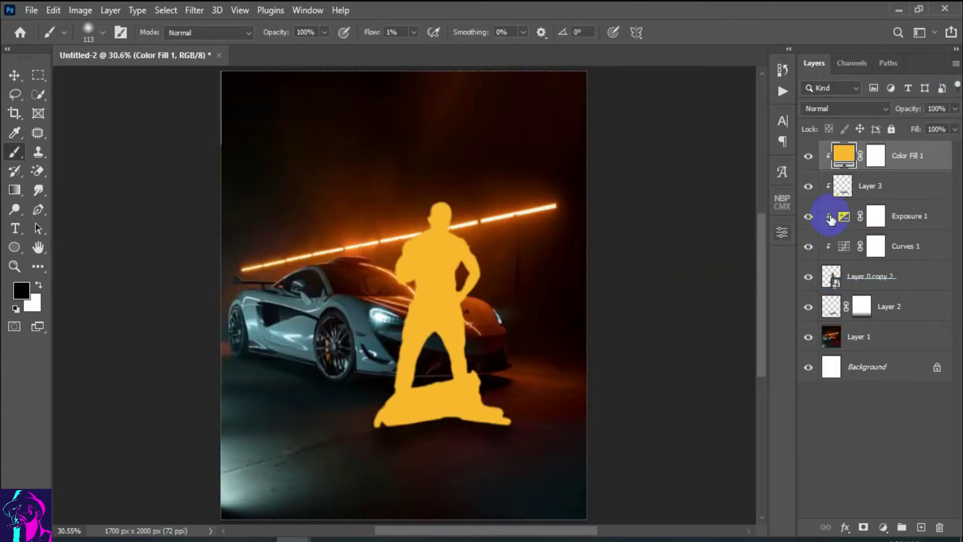
click(880, 110)
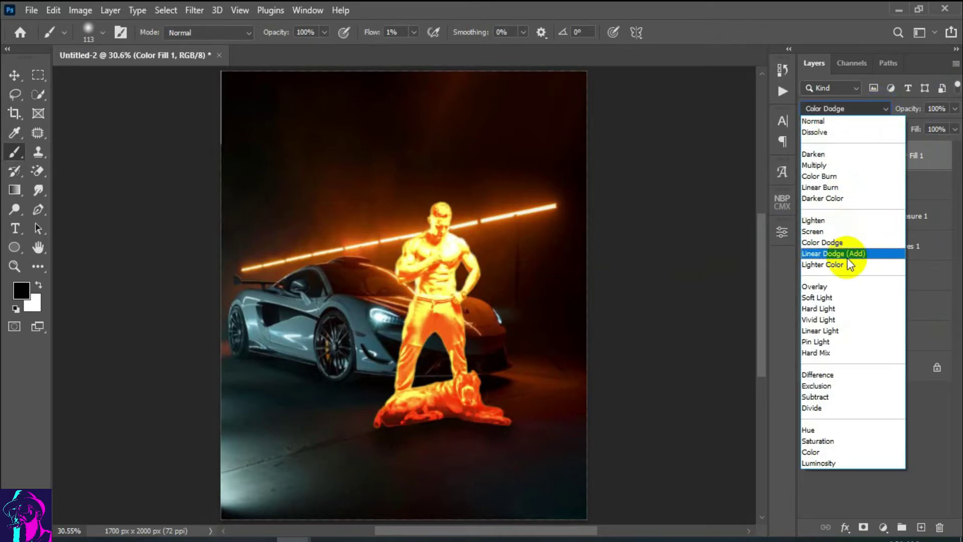
click(842, 243)
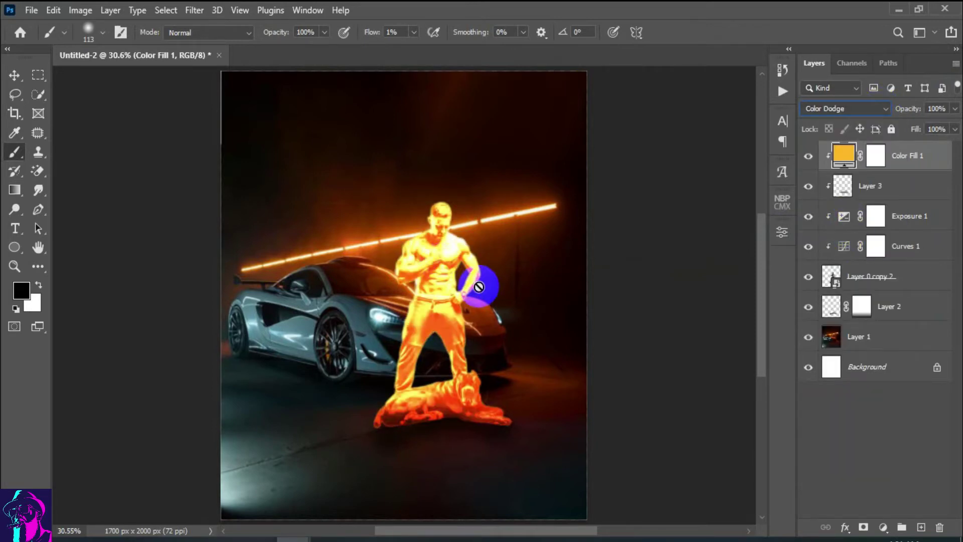
drag(447, 249, 501, 250)
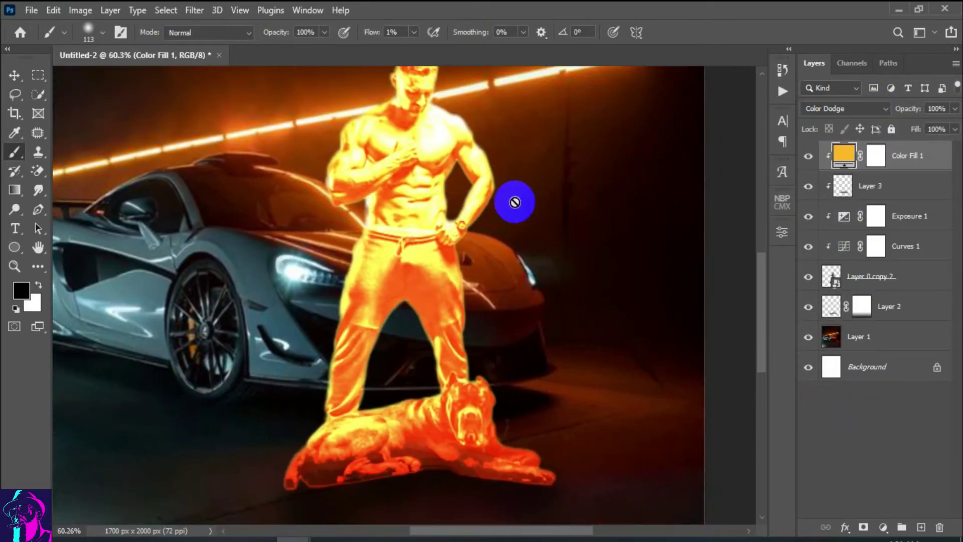
scroll(441, 271, up, 2)
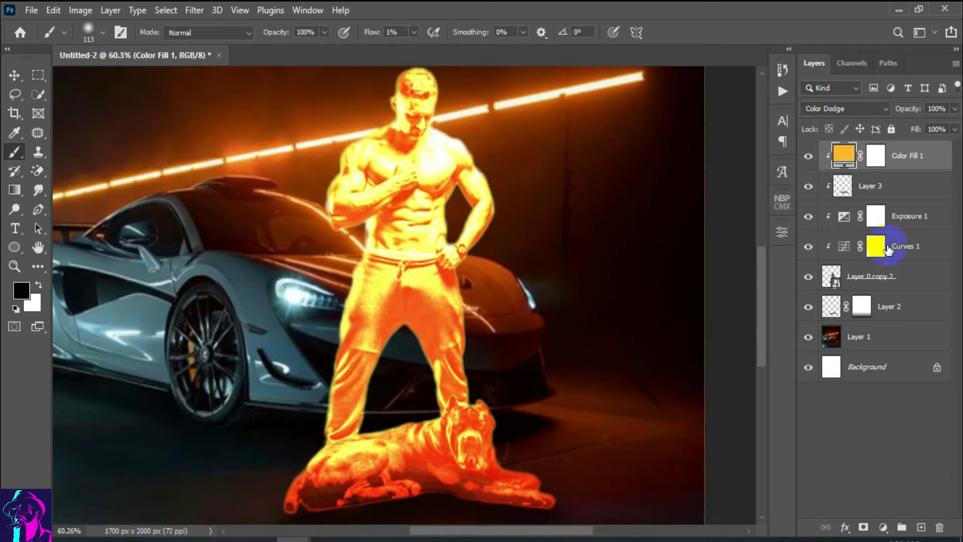
Split Color Fill 1's Underlying Layer Blend If black slider to 0/102 so only brighter tones glow
double_click(941, 159)
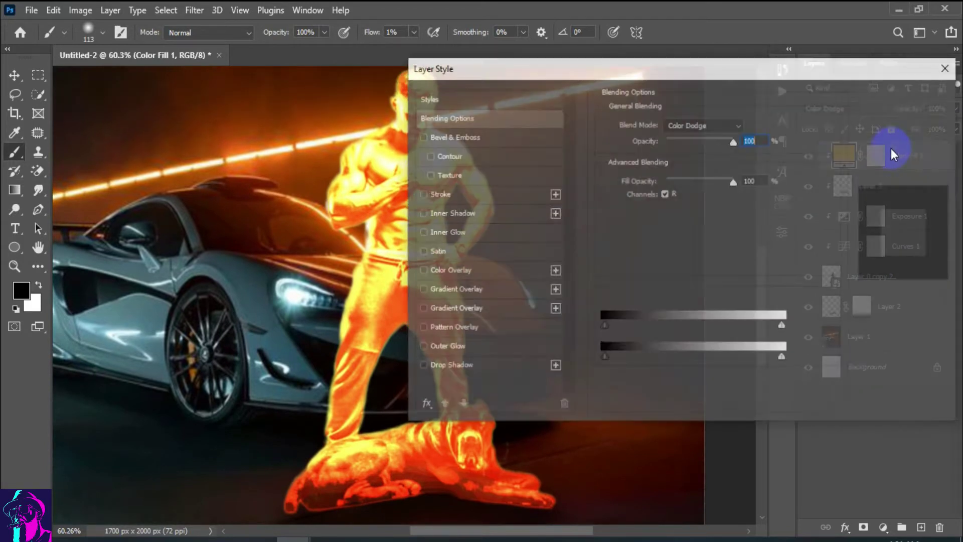
drag(715, 76, 792, 52)
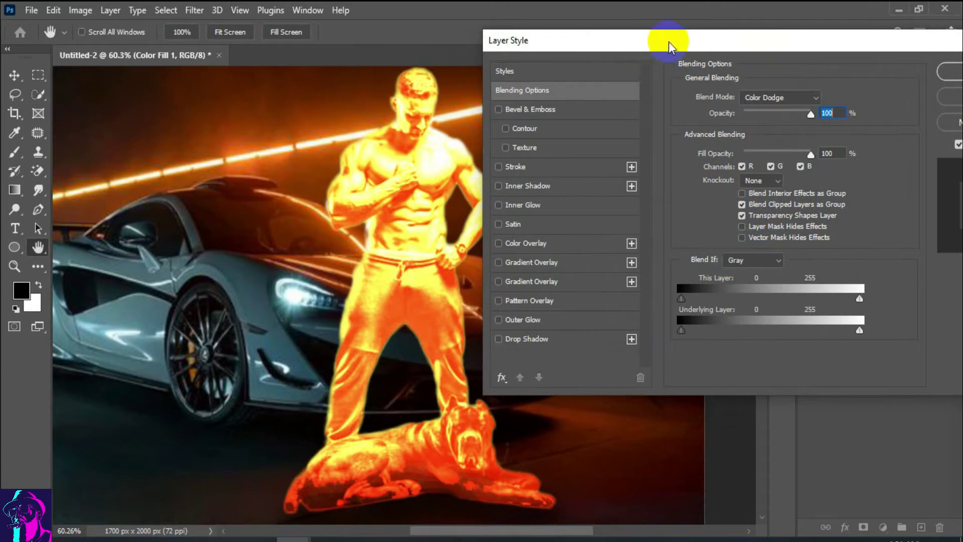
drag(669, 39, 739, 41)
drag(383, 215, 313, 230)
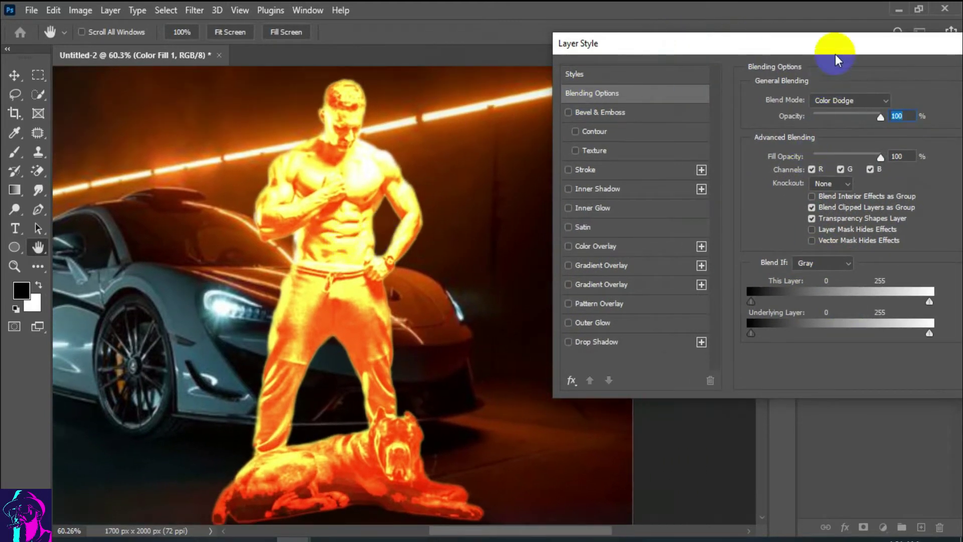
drag(836, 56, 814, 55)
drag(738, 332, 732, 334)
click(454, 213)
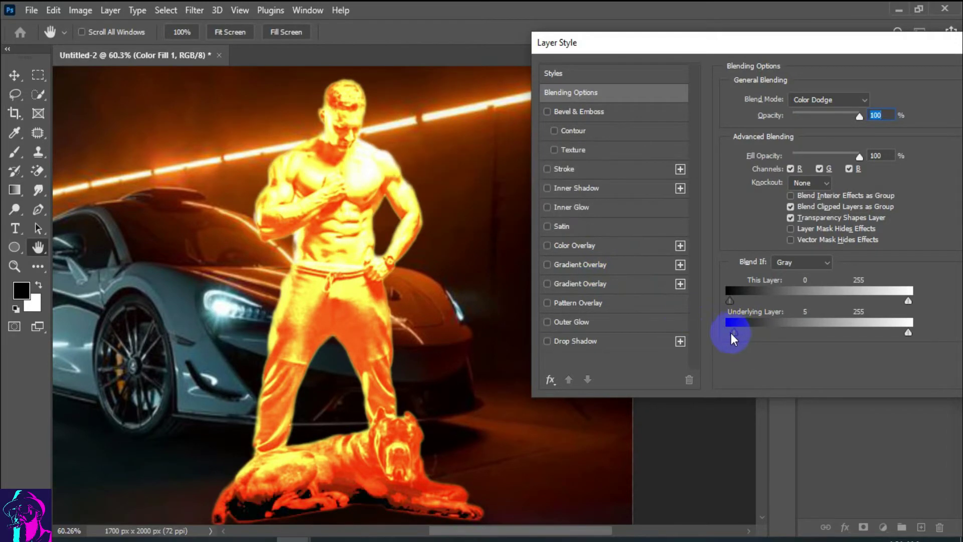
mouse_move(732, 333)
mouse_down()
mouse_move(828, 336)
mouse_move(781, 331)
mouse_move(802, 332)
mouse_up()
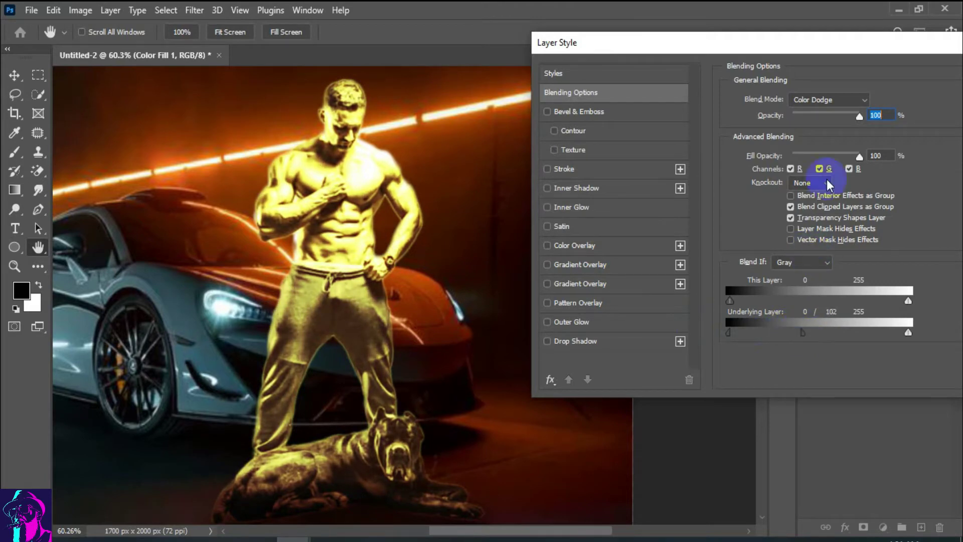
click(936, 80)
Recolour Color Fill 1 to a deeper orange, #f8a02e
double_click(843, 155)
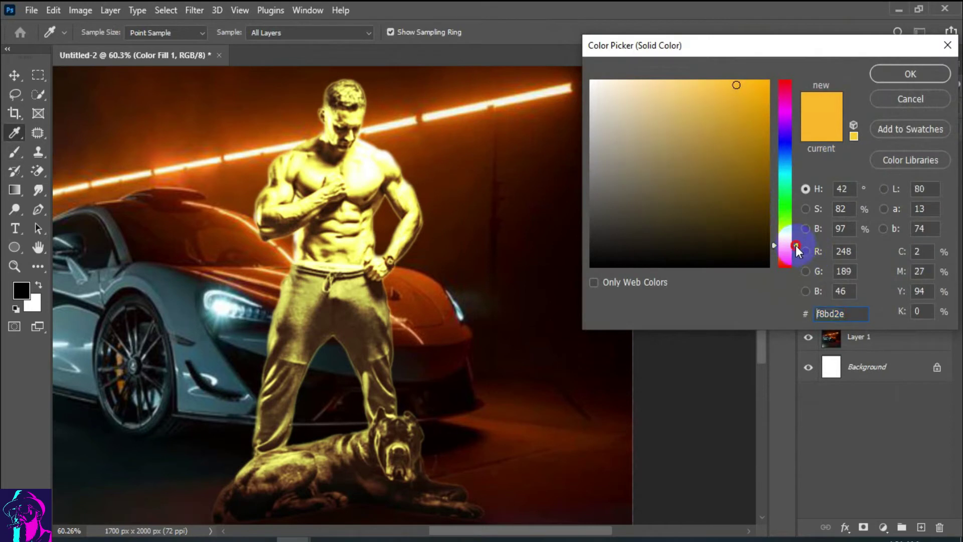
drag(796, 246, 796, 249)
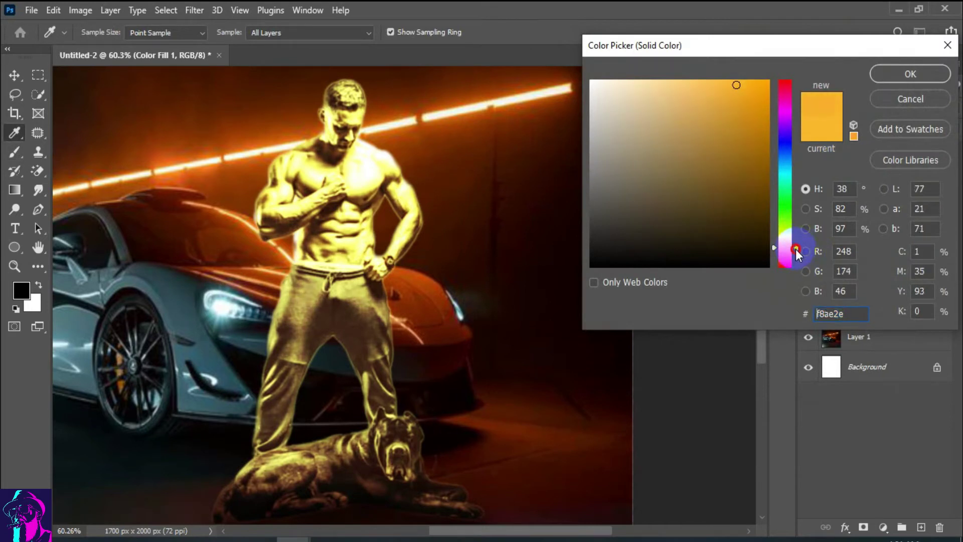
click(911, 74)
click(878, 157)
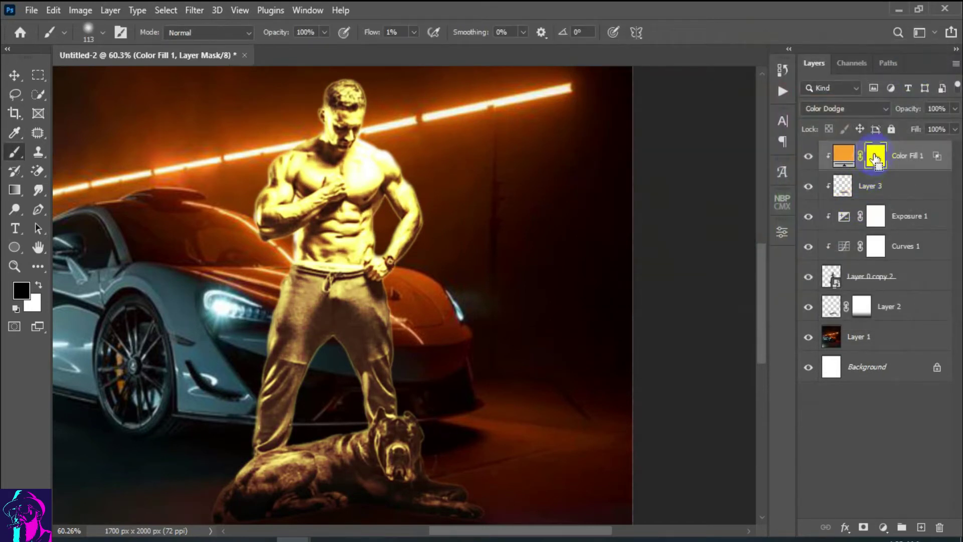
Invert Color Fill 1's mask to black and set the brush to 65 px at 6% flow
key(ctrl+i)
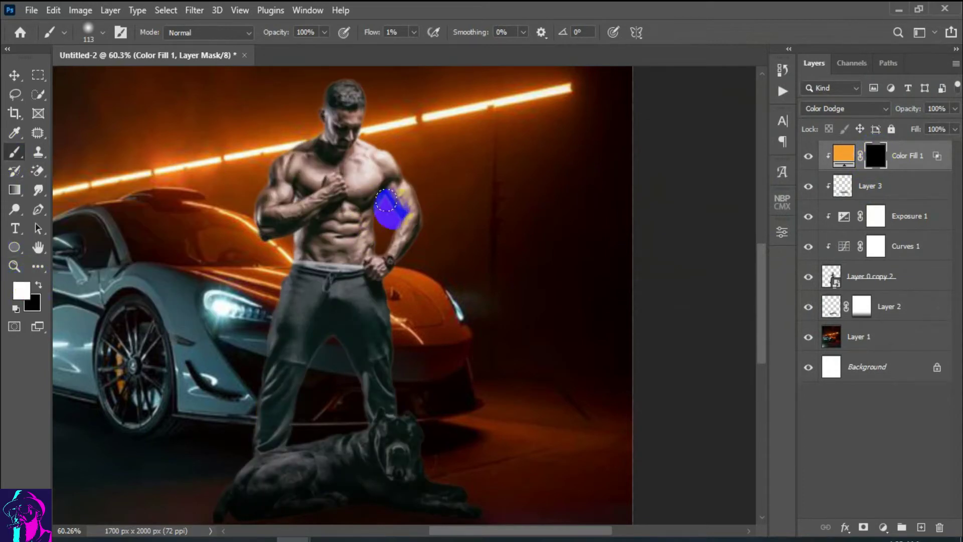
scroll(387, 203, up, 3)
drag(370, 206, 382, 215)
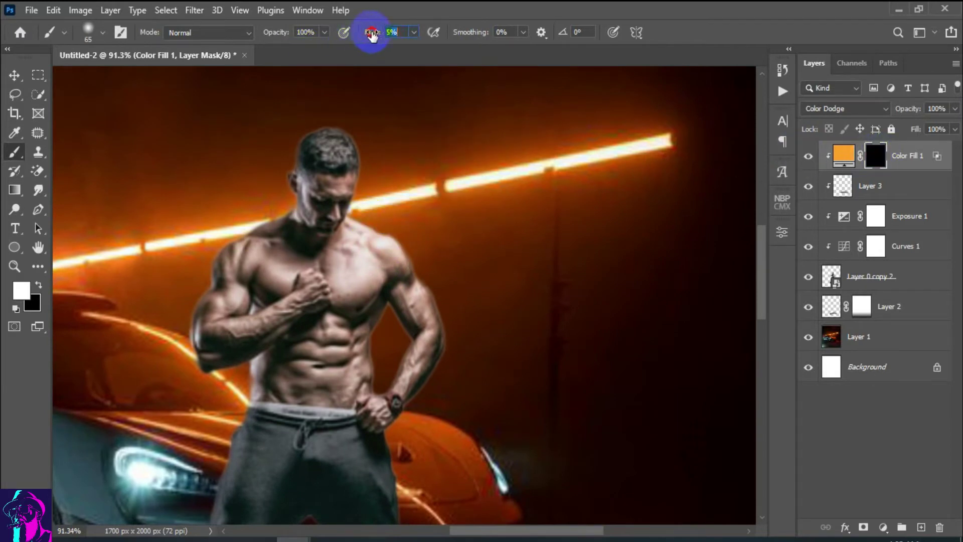
text(6)
key(Return)
Paint the orange glow onto the man's head, neck, right arm and shoulder
mouse_move(354, 156)
mouse_down()
mouse_move(359, 199)
mouse_move(402, 236)
mouse_up()
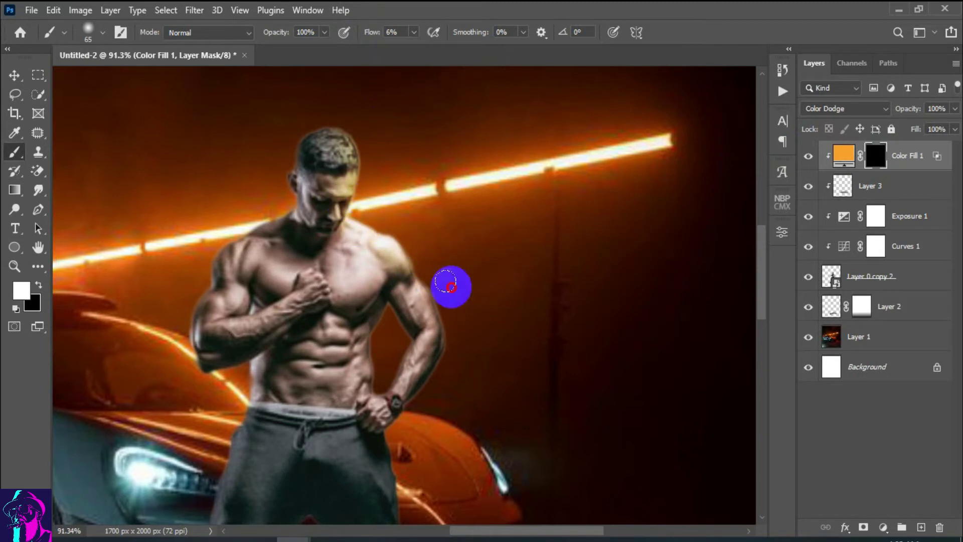
click(354, 213)
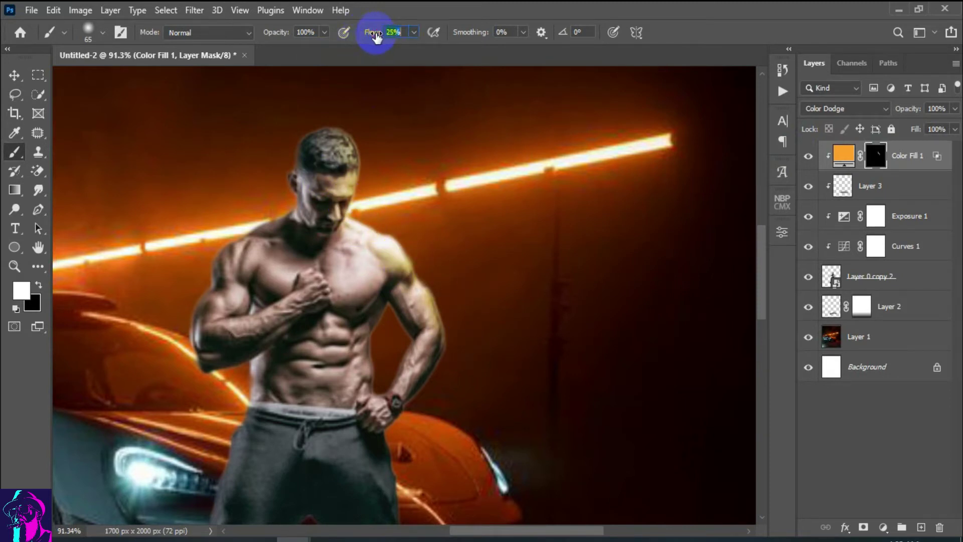
drag(428, 267, 458, 340)
drag(379, 221, 377, 234)
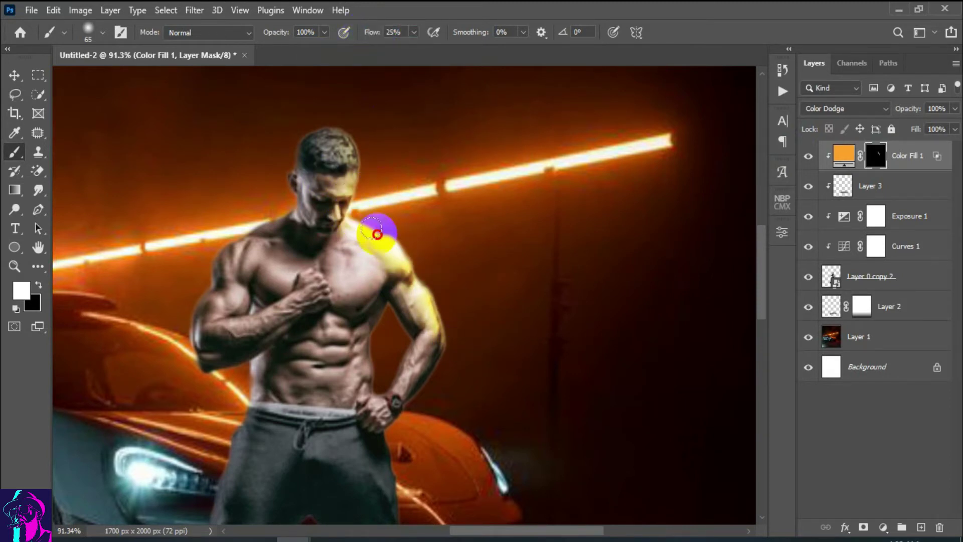
scroll(494, 232, down, 3)
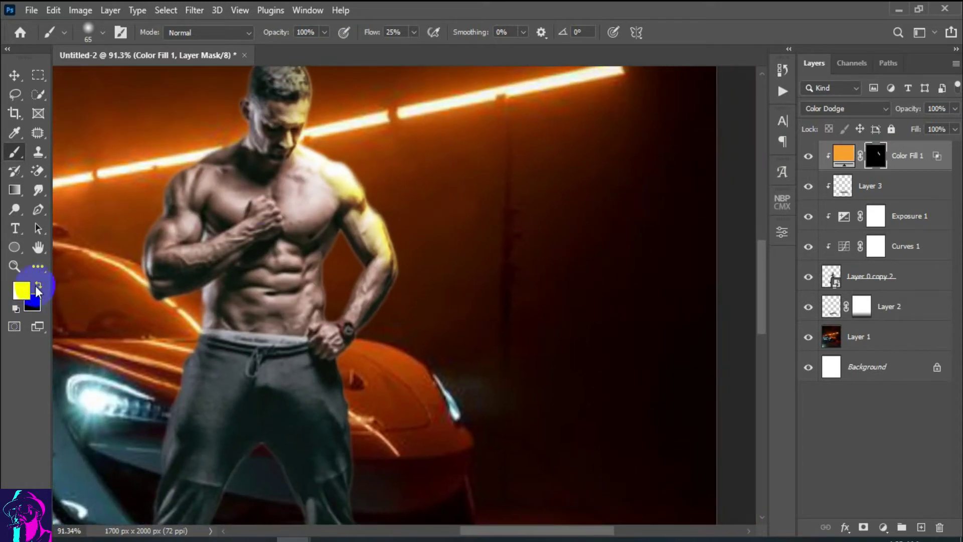
scroll(271, 306, up, 2)
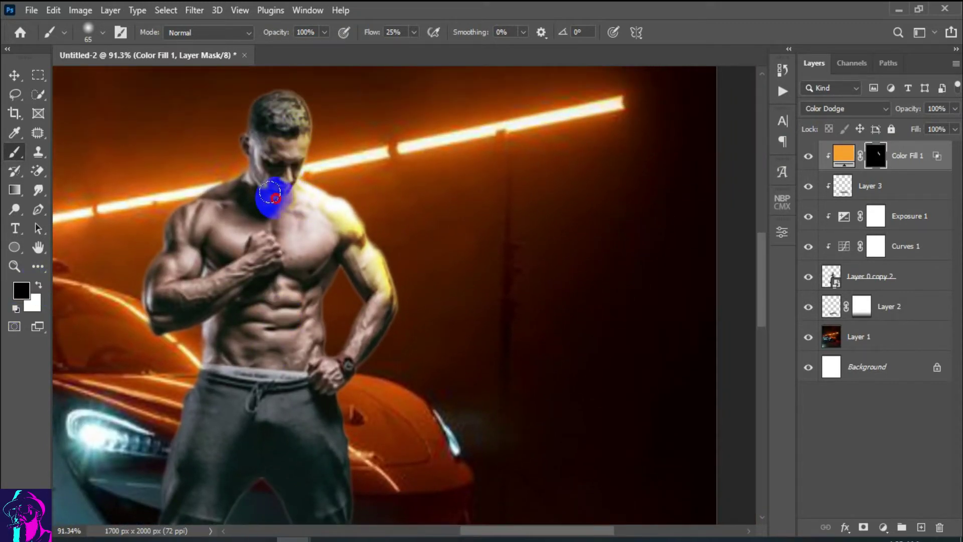
scroll(283, 150, up, 1)
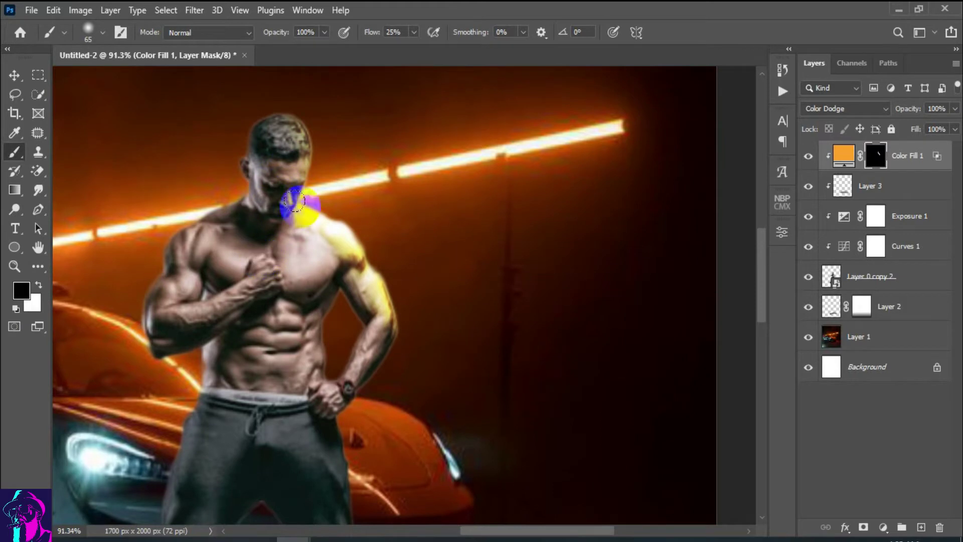
scroll(301, 208, down, 1)
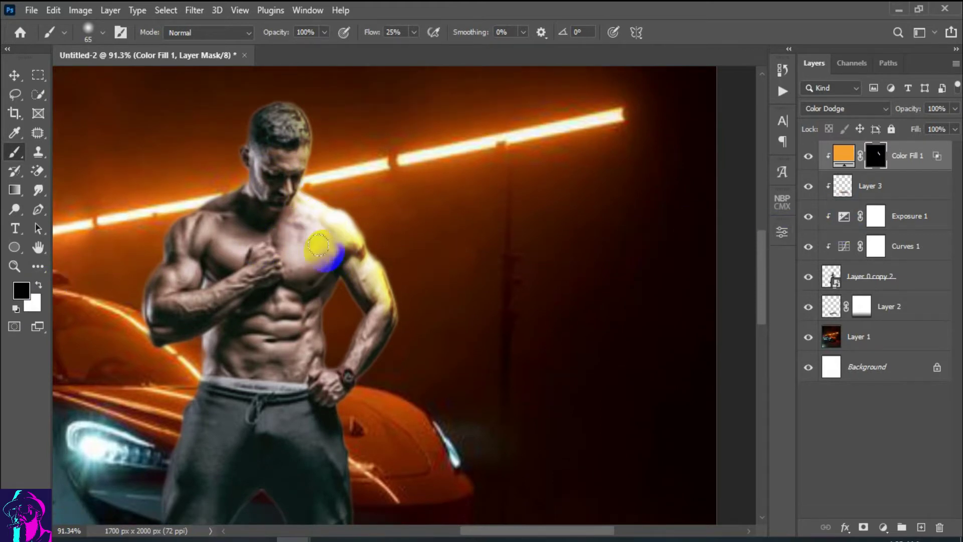
drag(349, 269, 360, 285)
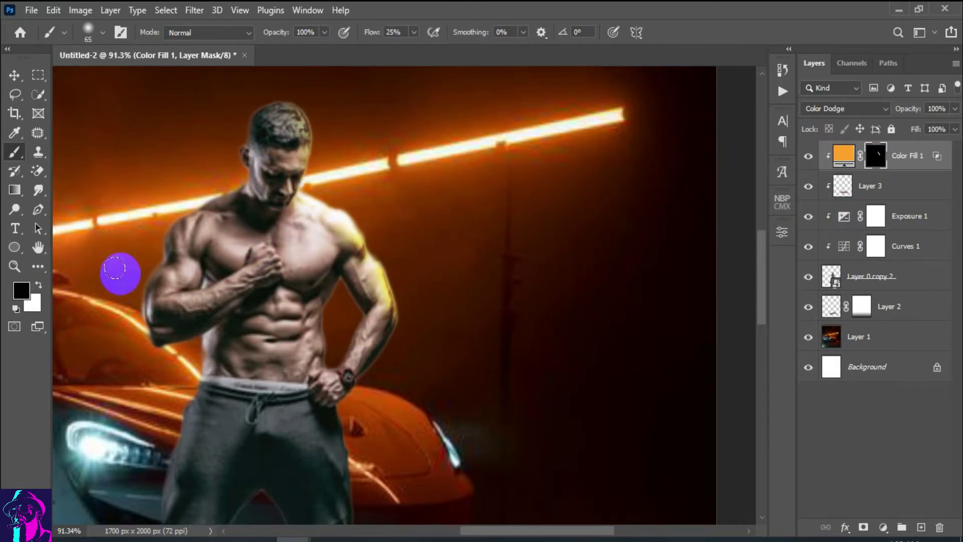
Extend the white rim light from the shoulder along the arm up to the neck
click(38, 285)
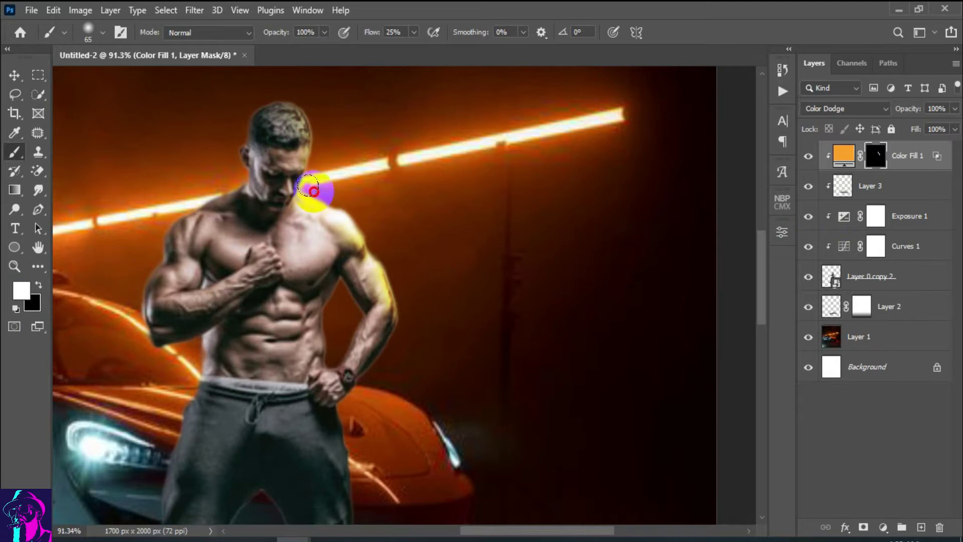
scroll(325, 191, up, 2)
scroll(351, 209, up, 3)
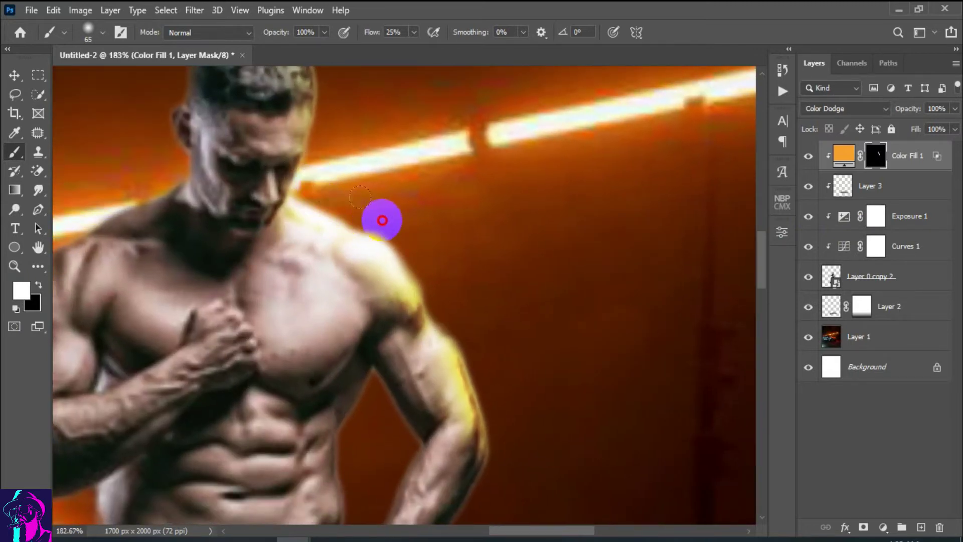
scroll(374, 217, down, 2)
scroll(376, 215, down, 3)
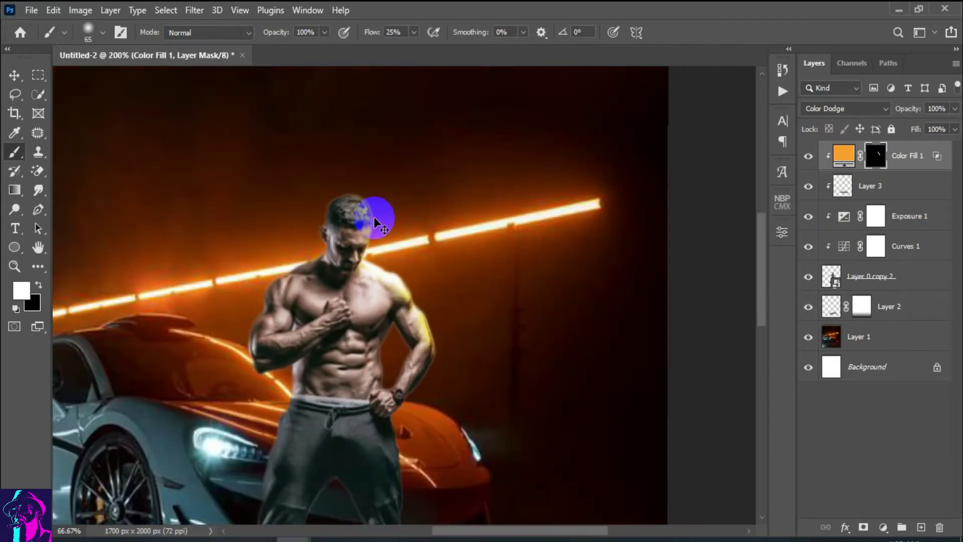
drag(405, 269, 374, 260)
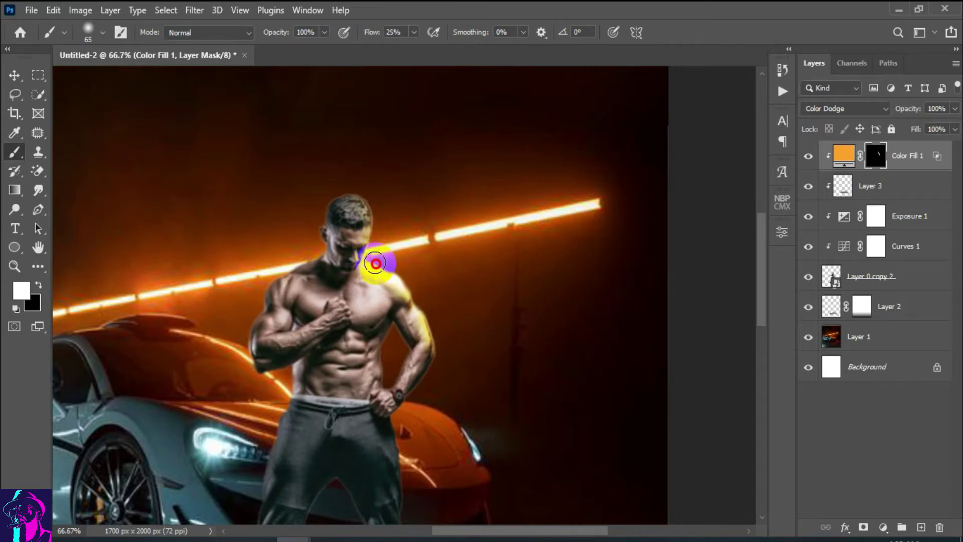
scroll(389, 296, up, 5)
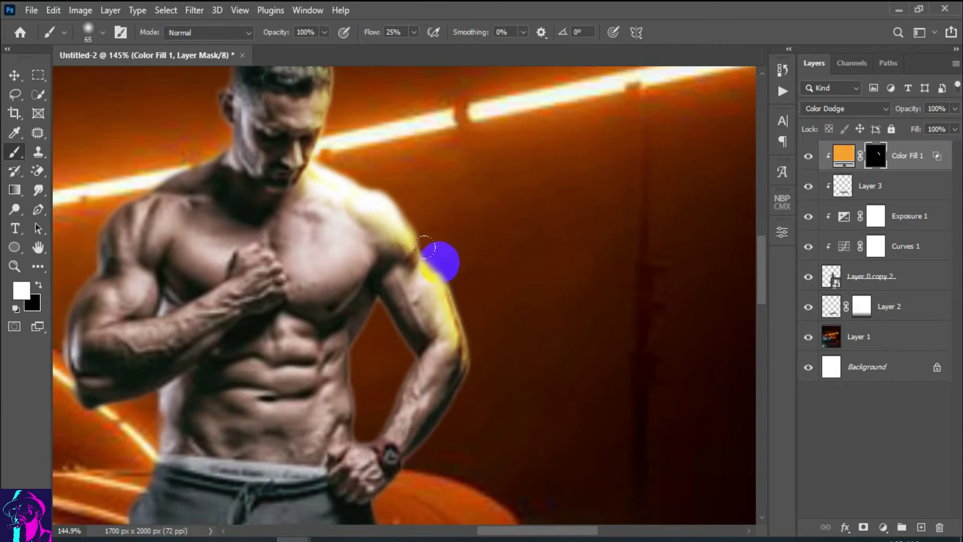
drag(422, 237, 278, 200)
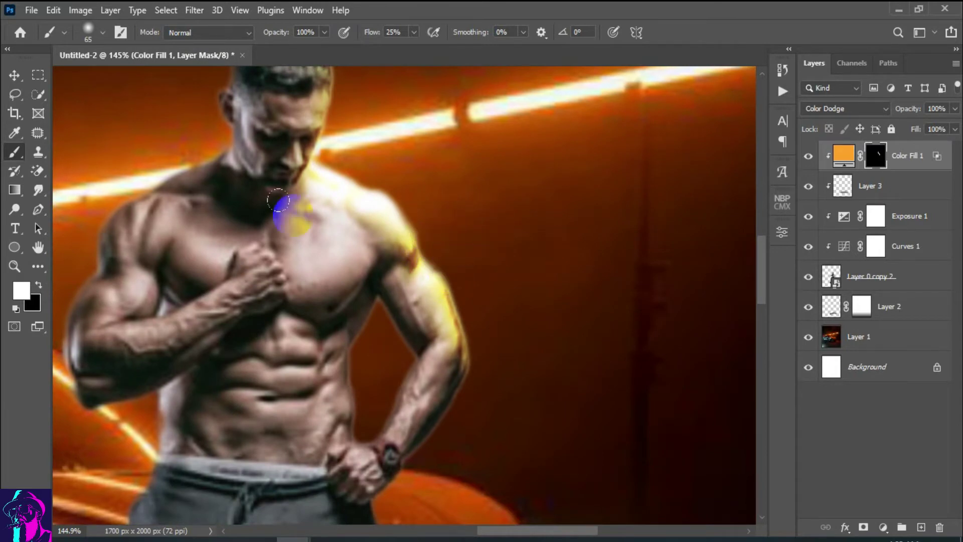
drag(379, 317, 332, 161)
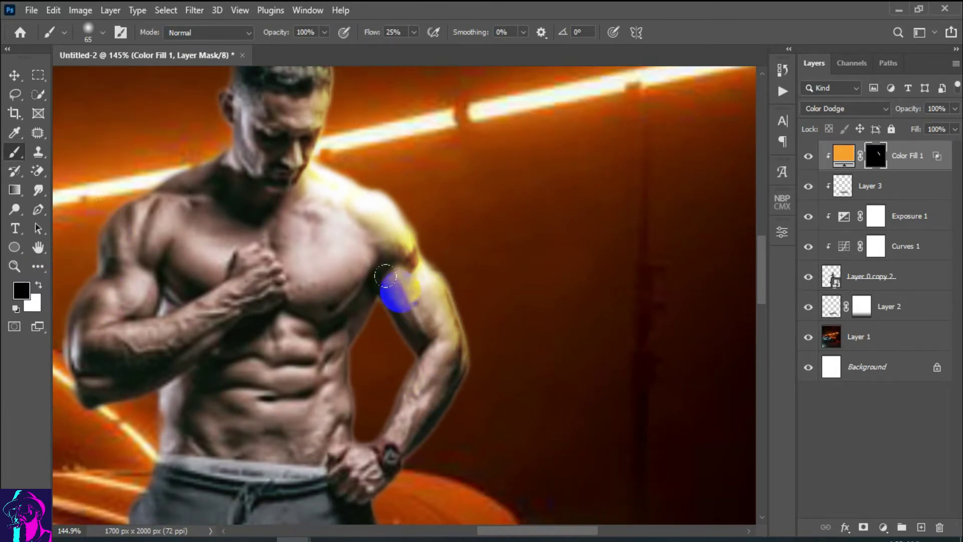
Paint black to remove glow spilling onto the head, then restore it on the shoulder edge
click(39, 285)
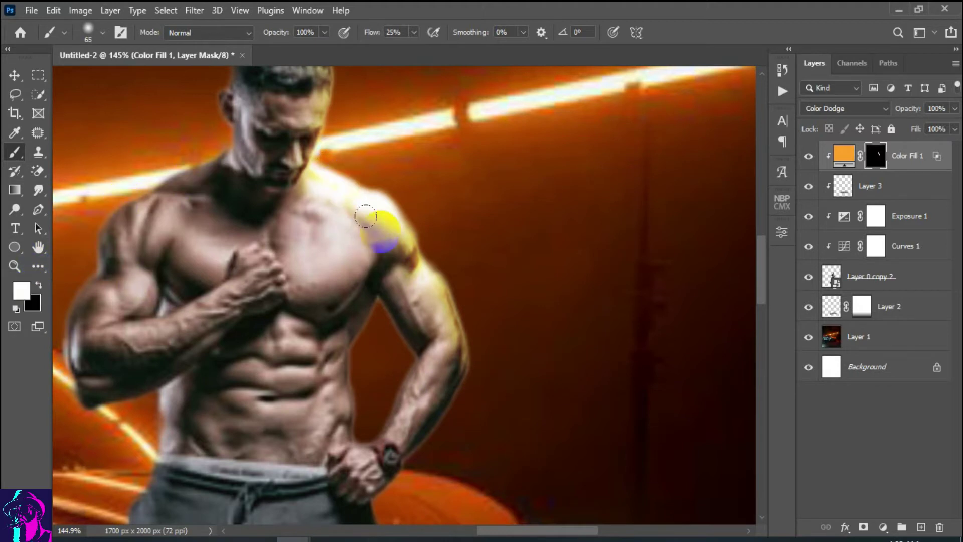
scroll(65, 221, up, 3)
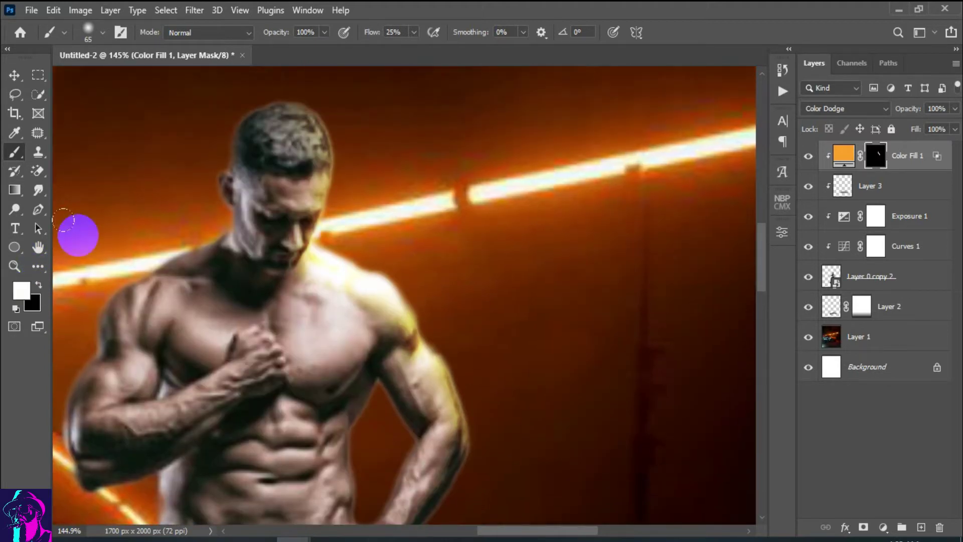
click(39, 285)
mouse_move(288, 184)
mouse_down()
mouse_move(258, 232)
mouse_move(284, 298)
mouse_up()
key(ctrl+0)
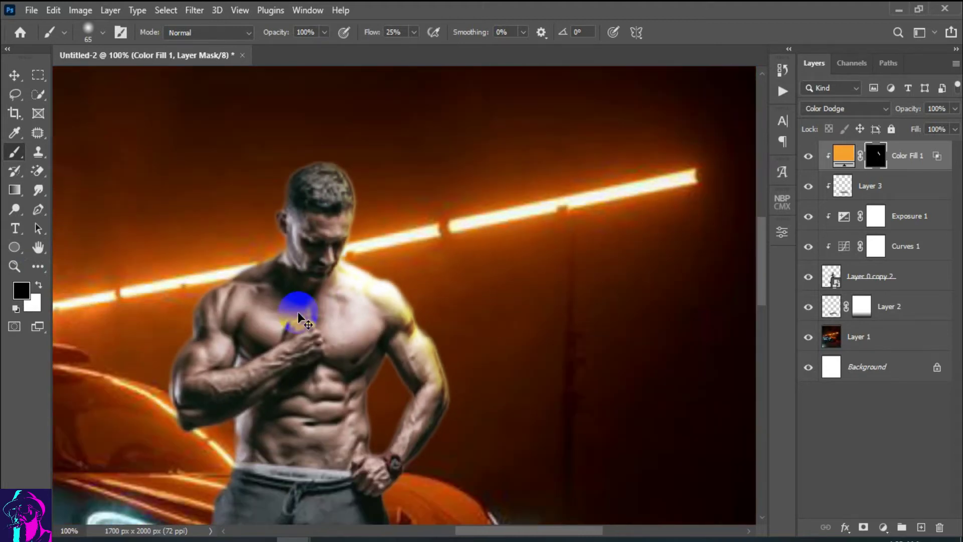
click(468, 258)
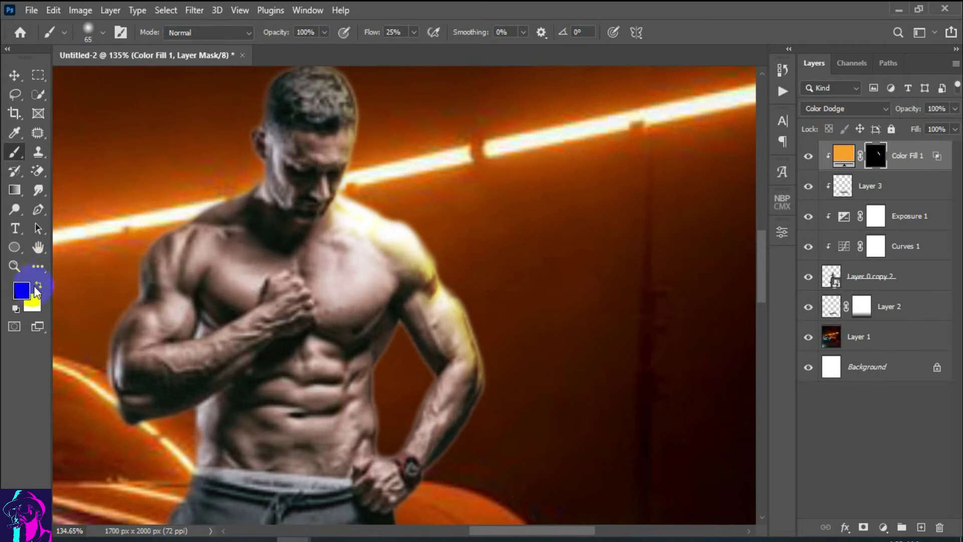
key(d)
mouse_move(424, 226)
mouse_down()
mouse_move(366, 198)
mouse_move(428, 230)
mouse_up()
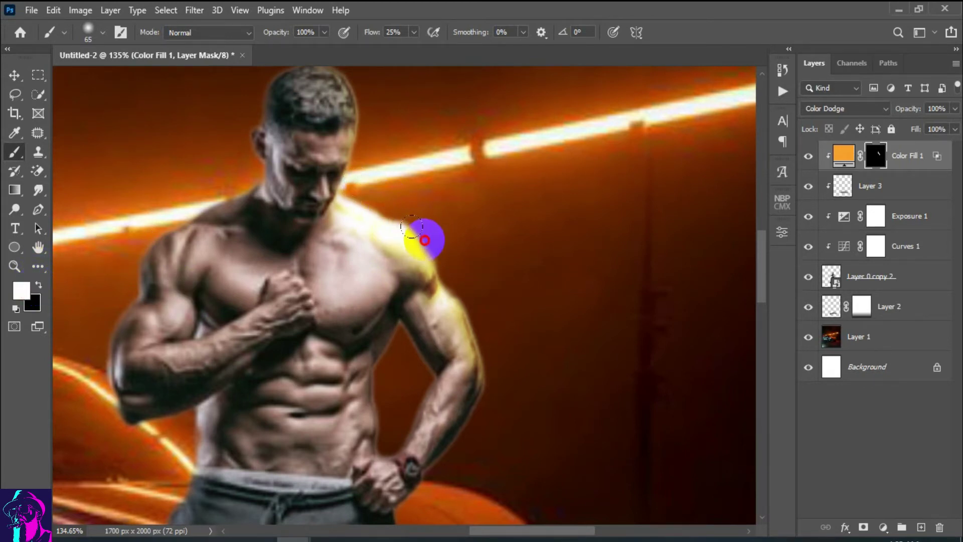
scroll(436, 226, down, 8)
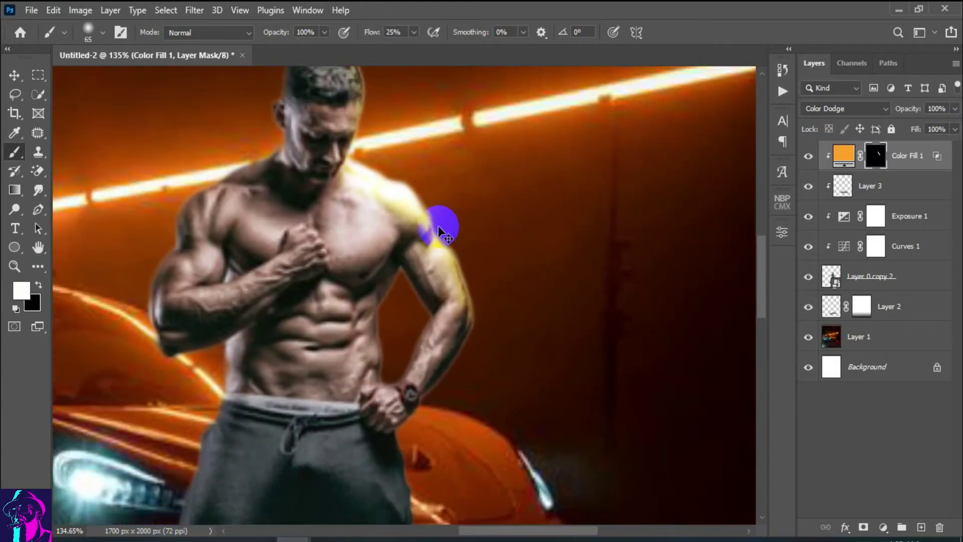
scroll(462, 269, up, 8)
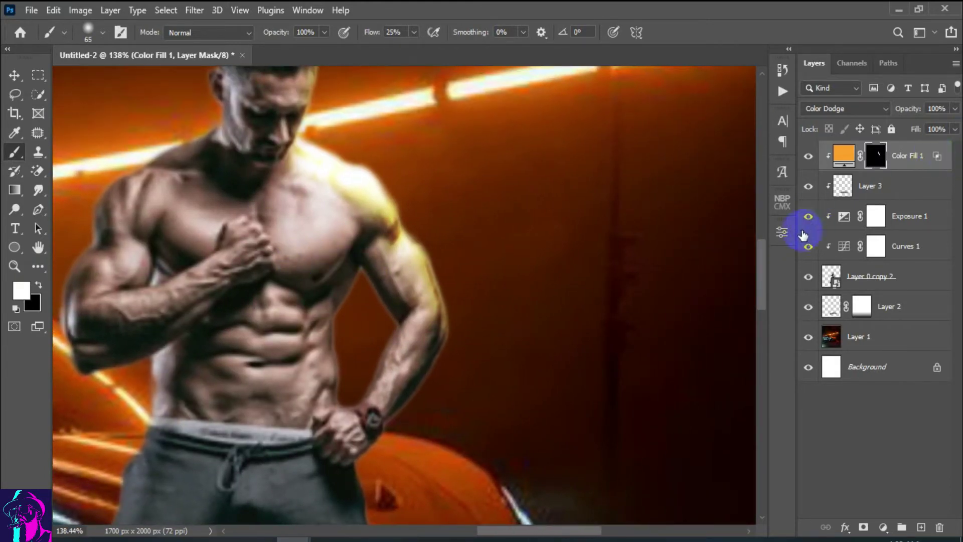
Split Color Fill 1's Underlying Layer Blend If dark slider to 0/44 for a softer glow
double_click(802, 235)
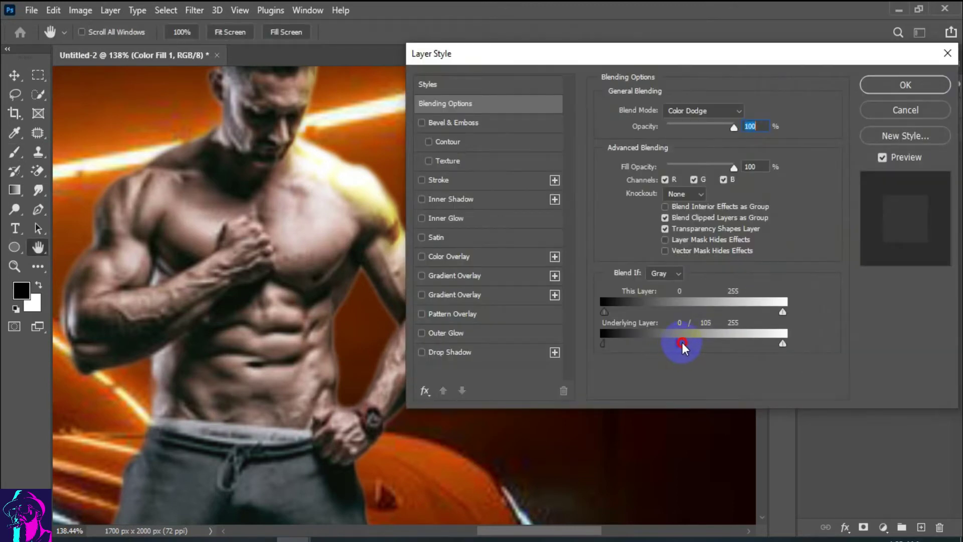
drag(716, 58, 813, 51)
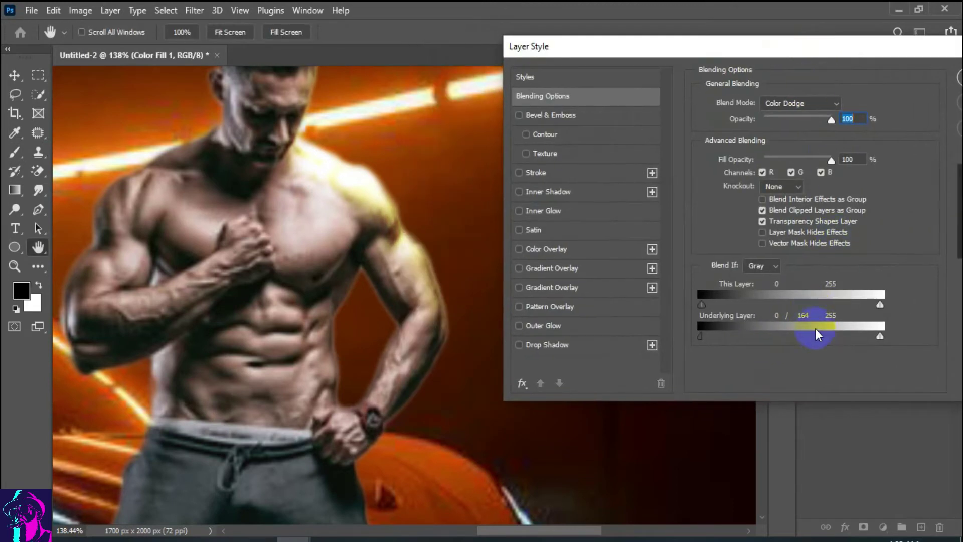
drag(775, 336, 733, 333)
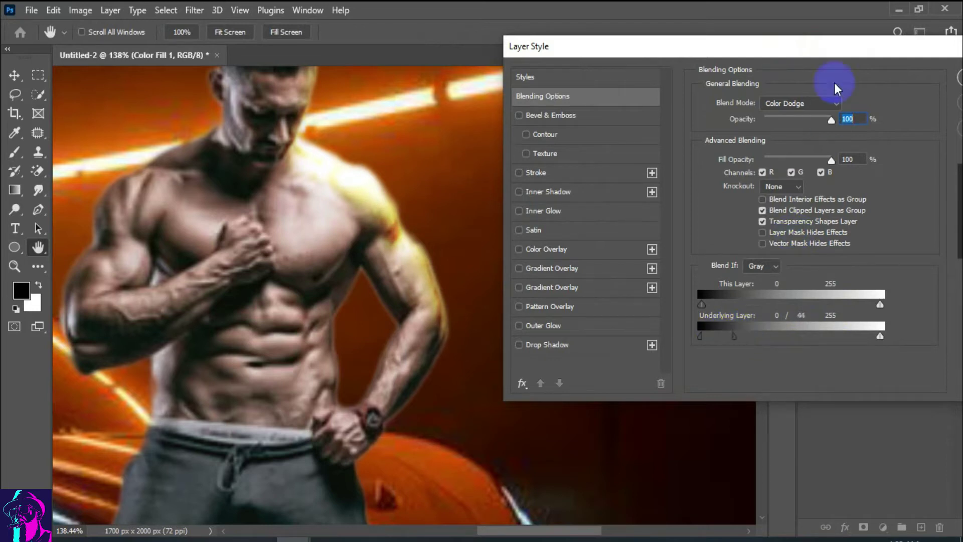
drag(841, 49, 754, 63)
click(904, 91)
Zoom in on the torso, target the Color Fill 1 mask and lower brush flow to 6%
scroll(565, 226, down, 5)
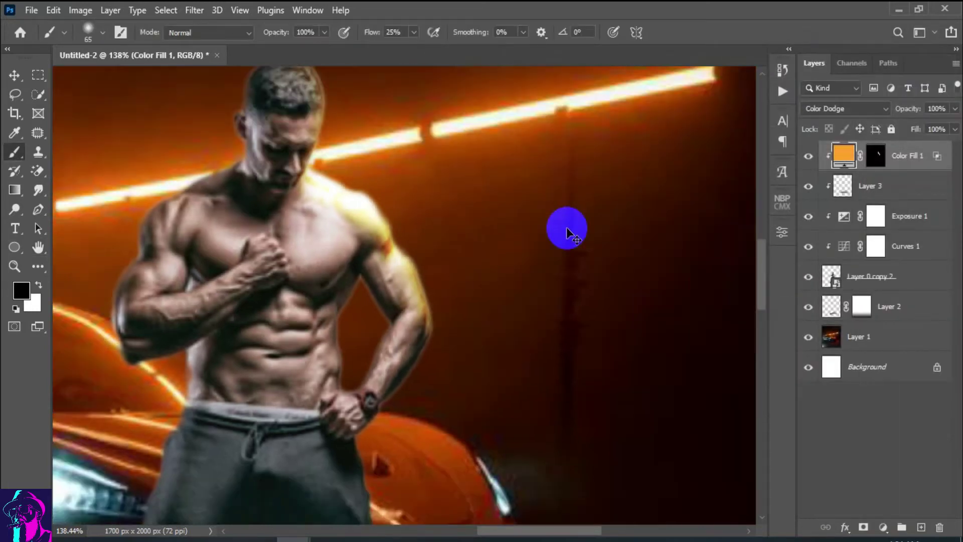
drag(457, 268, 518, 337)
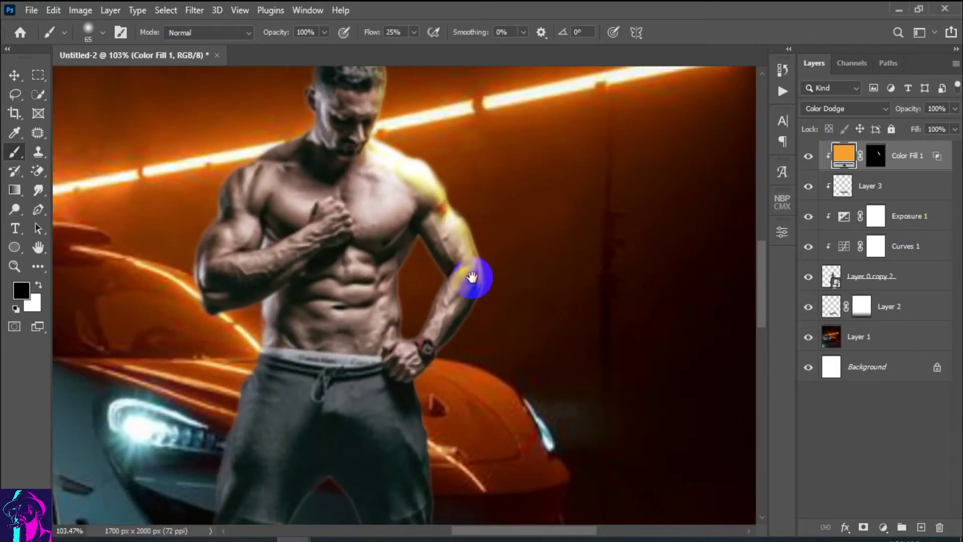
key(x)
click(875, 156)
click(36, 289)
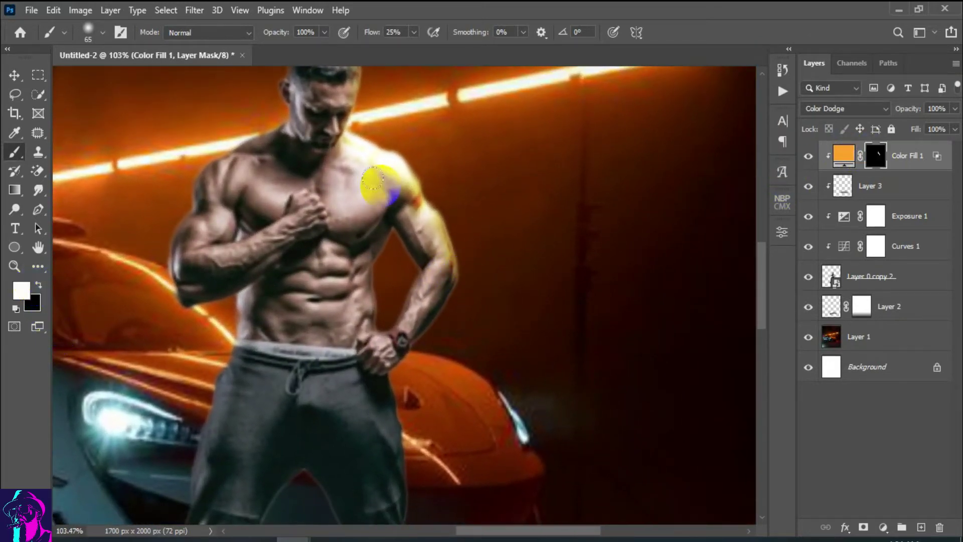
drag(367, 35, 360, 35)
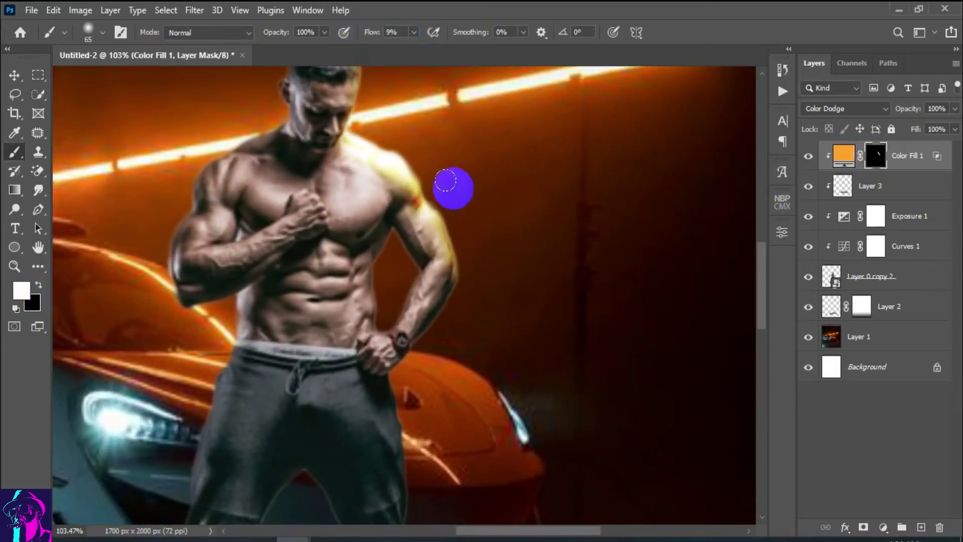
scroll(502, 239, down, 3)
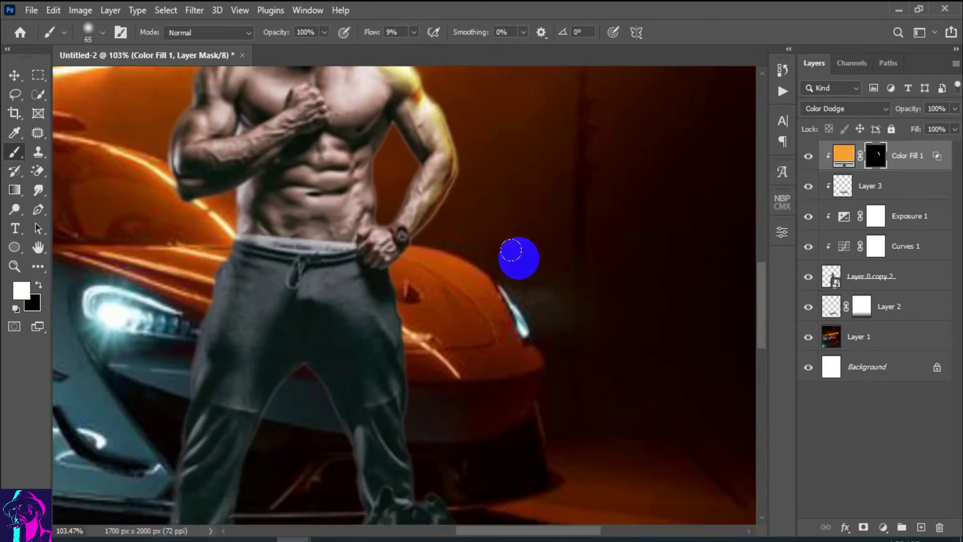
scroll(516, 257, down, 1)
drag(369, 36, 363, 36)
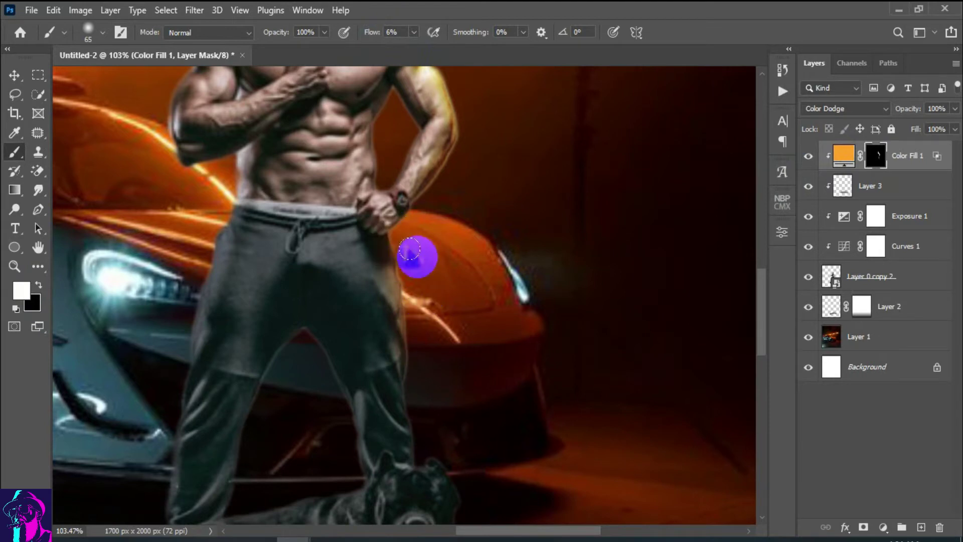
Paint black on the mask to hide the rim glow along the shoulder
scroll(427, 266, down, 3)
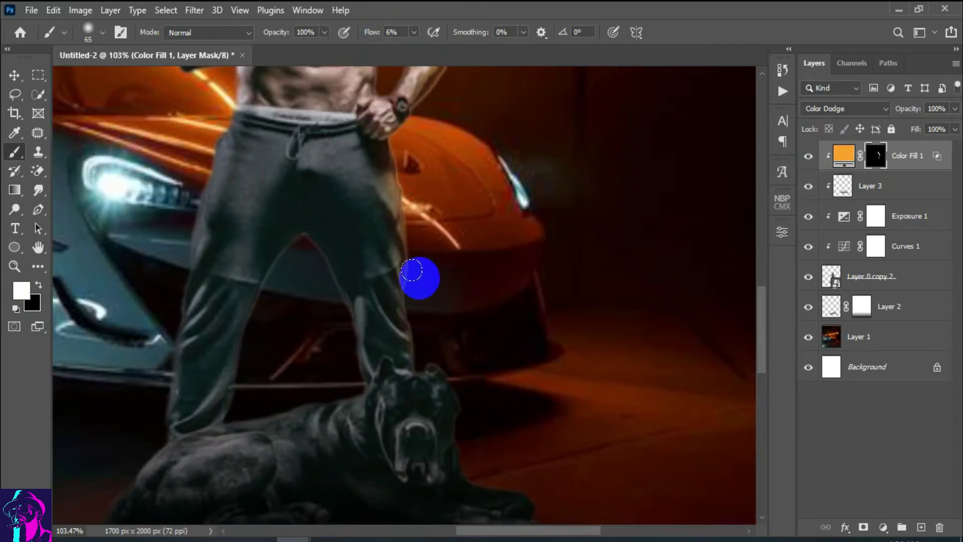
scroll(459, 336, down, 2)
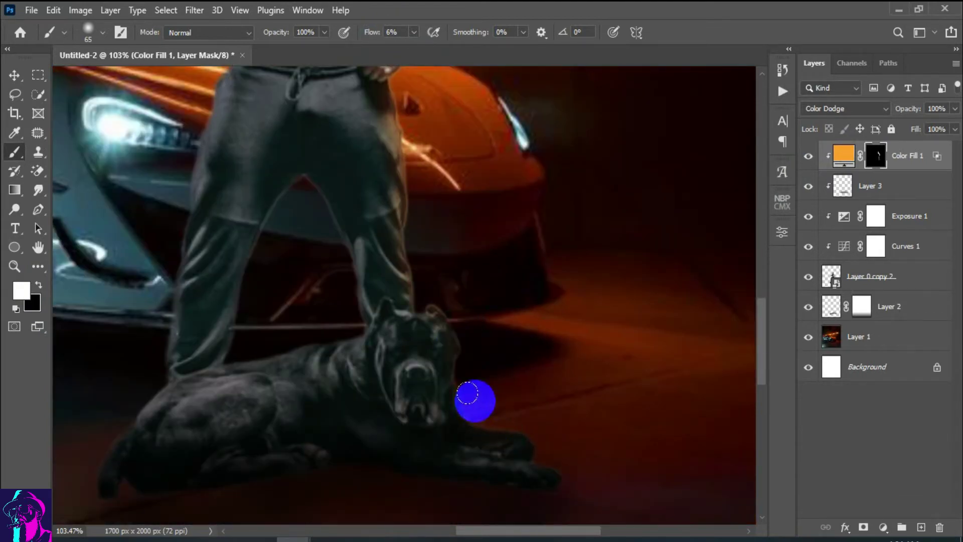
scroll(532, 387, up, 5)
scroll(535, 391, up, 5)
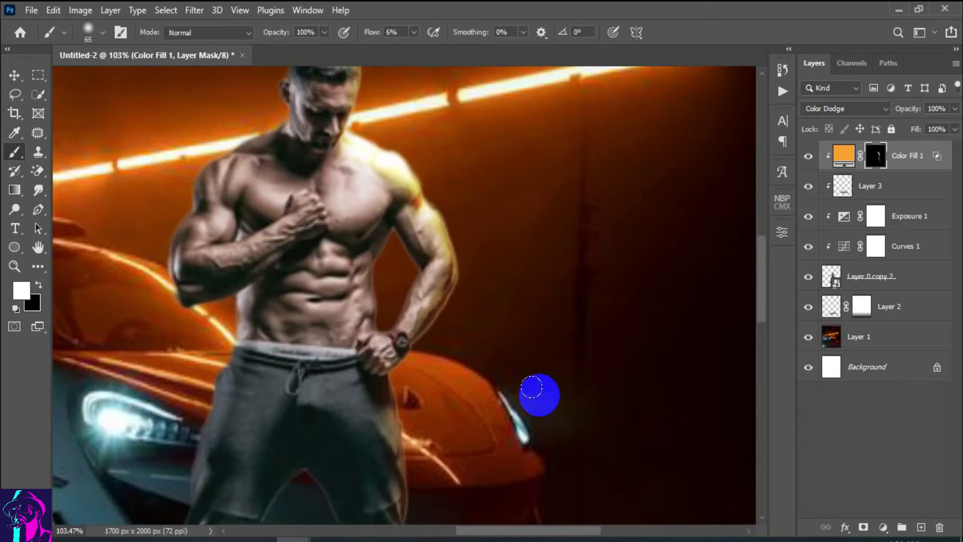
scroll(536, 394, up, 5)
scroll(537, 393, up, 1)
click(38, 286)
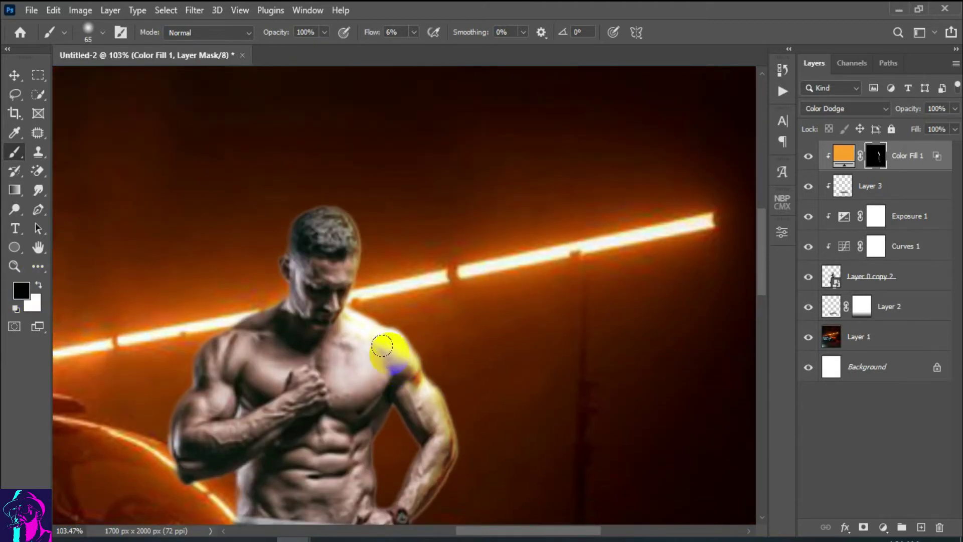
mouse_move(393, 361)
mouse_down()
mouse_move(380, 372)
mouse_move(409, 415)
mouse_up()
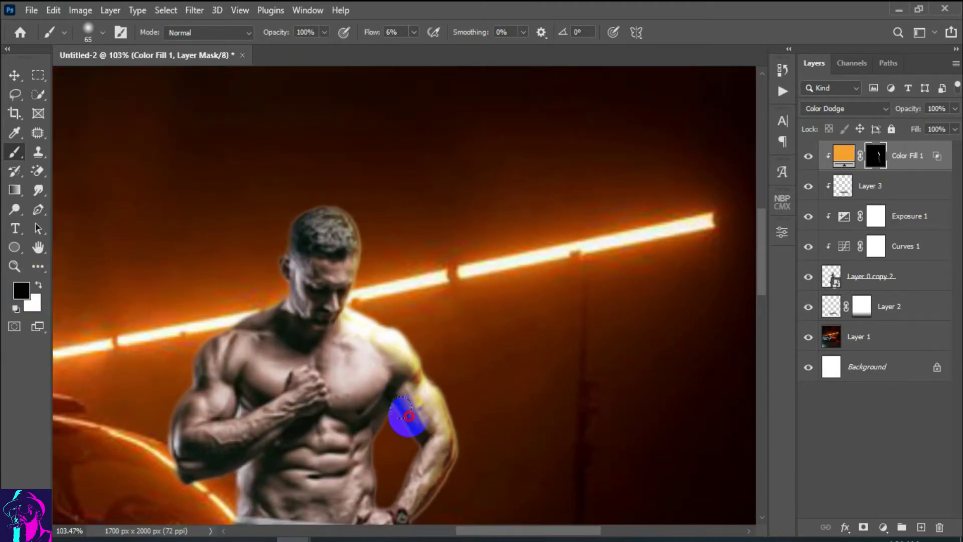
drag(401, 377, 412, 380)
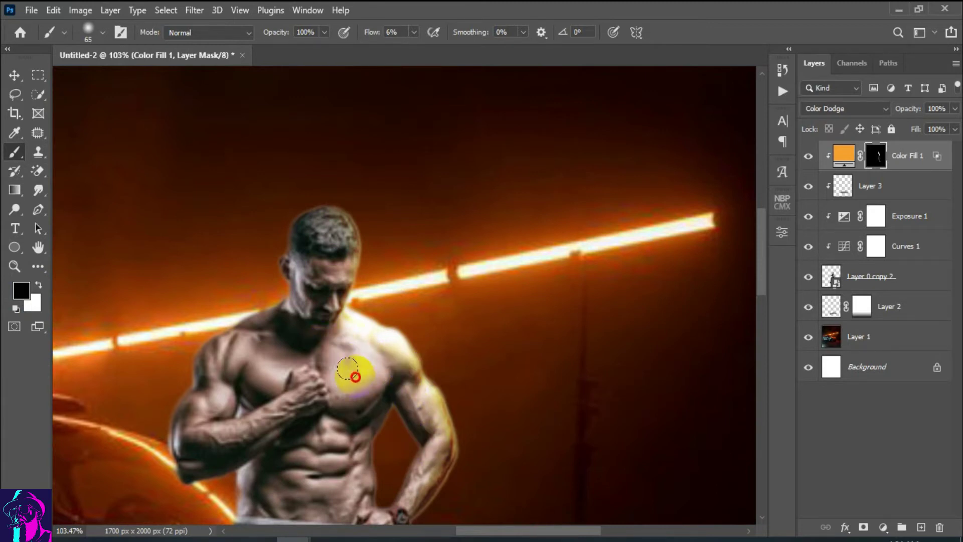
Paint white to softly bring the glow back on the neck and shoulder
key(x)
click(357, 315)
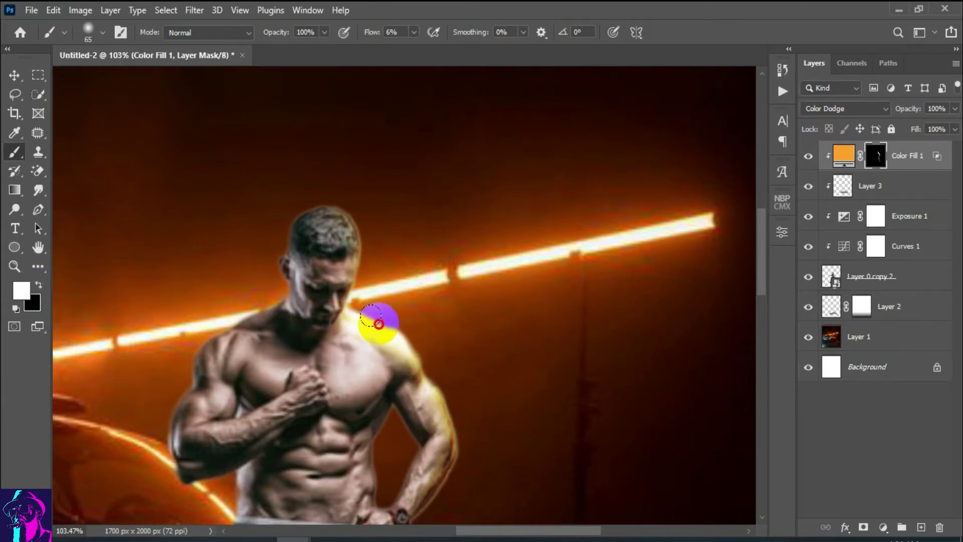
click(371, 329)
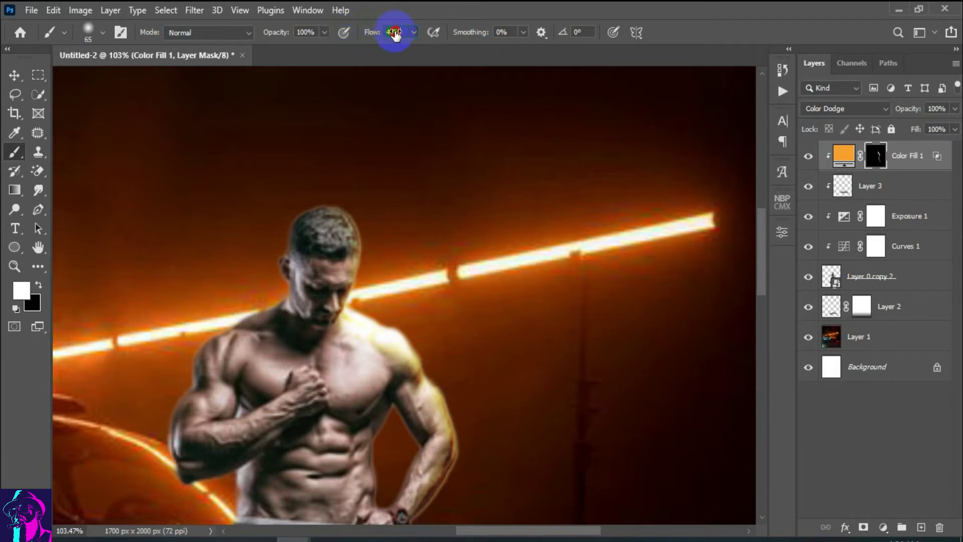
At 48% flow, paint black to clear glow near the face, then restore the neck in white
click(364, 305)
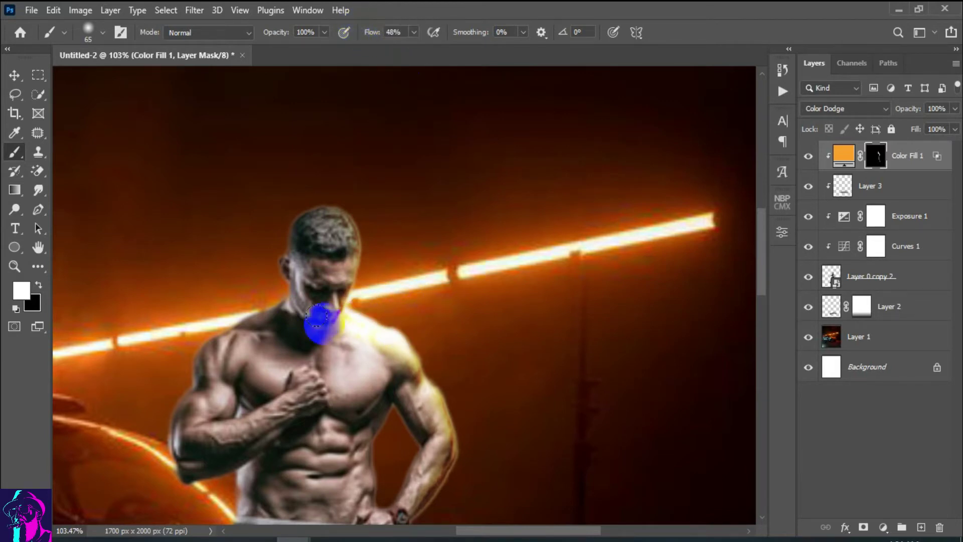
key(d)
drag(311, 322, 323, 290)
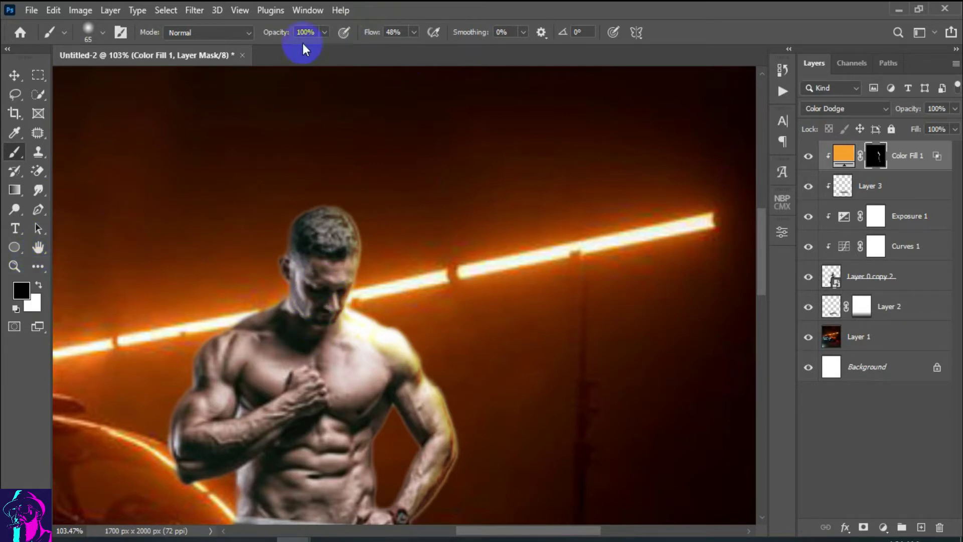
click(39, 285)
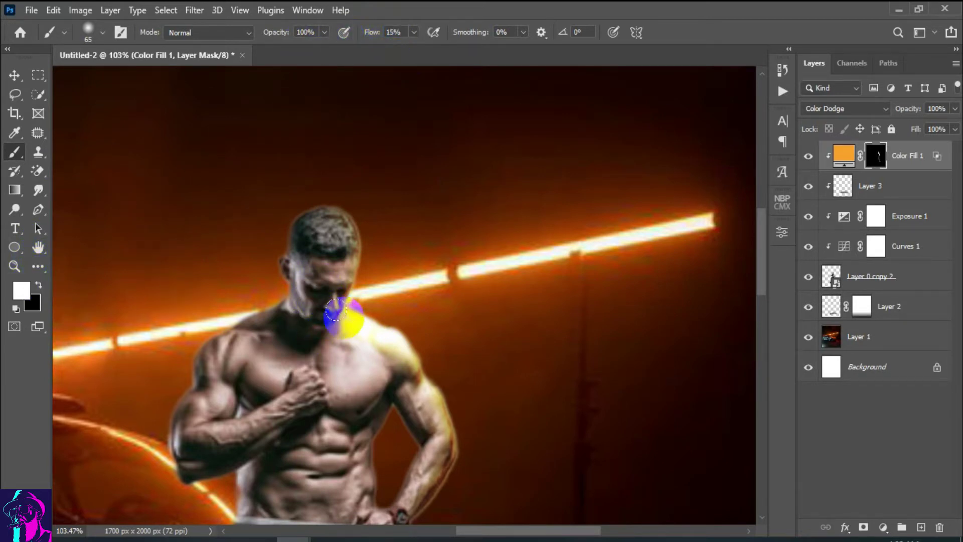
drag(332, 318, 356, 259)
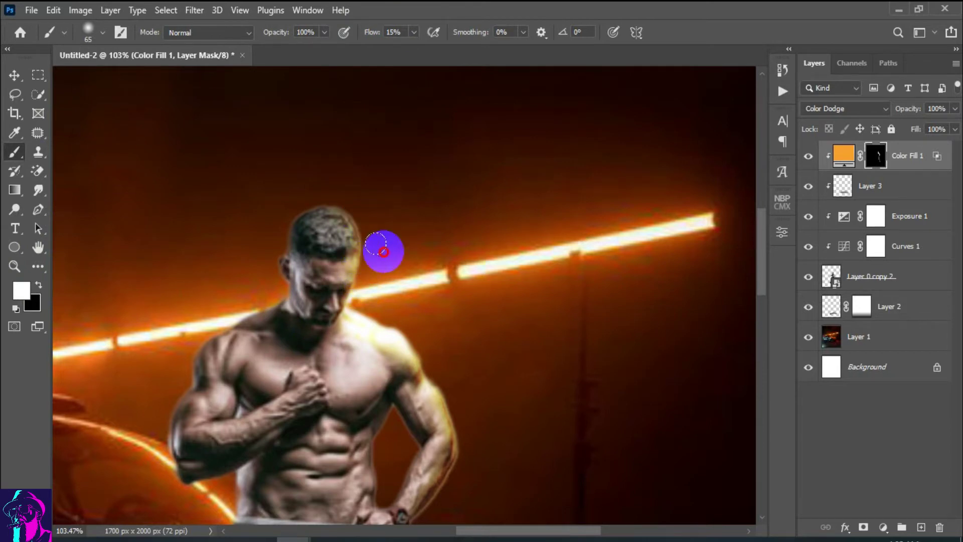
Fit the poster in view and softly paint white glow at 6% flow on the shoulder and upper arm
key(ctrl+0)
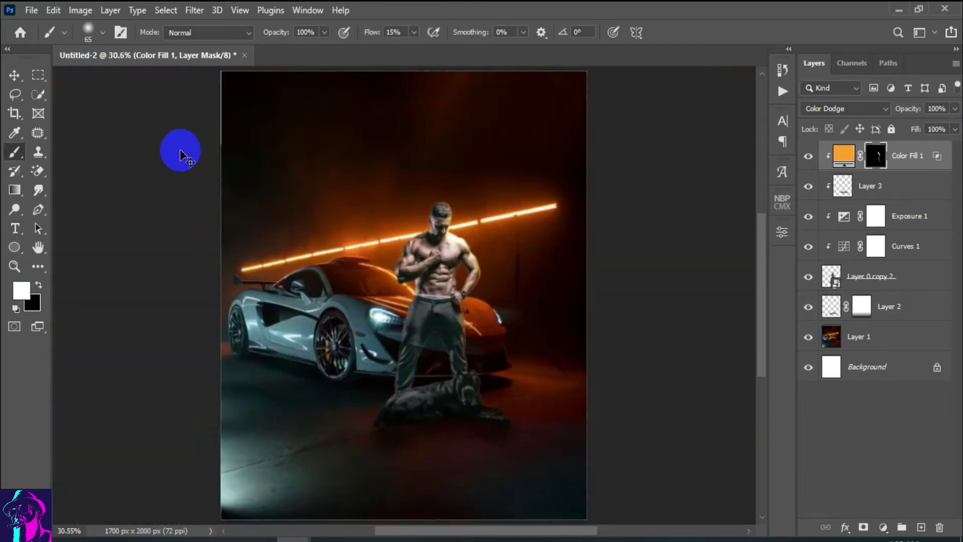
scroll(490, 288, up, 5)
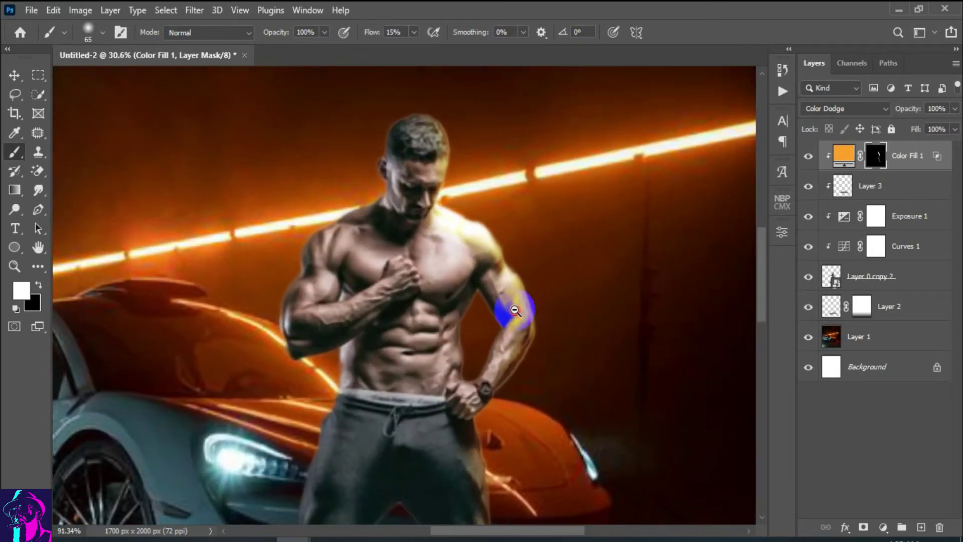
scroll(500, 311, up, 1)
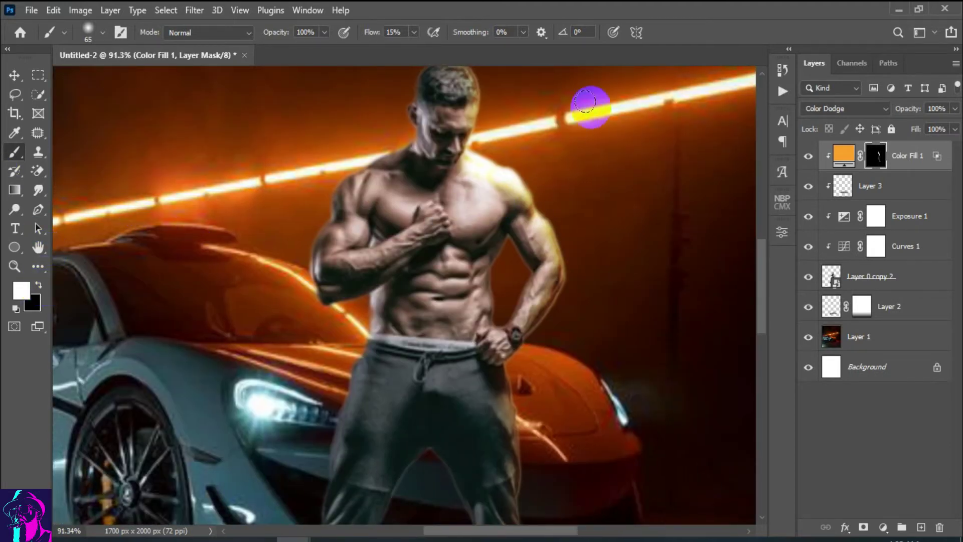
drag(370, 32, 361, 33)
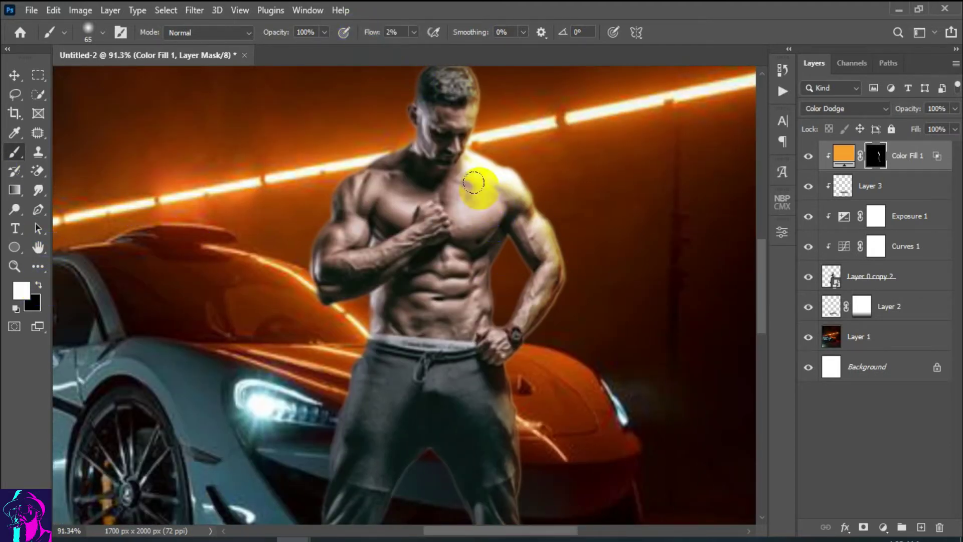
drag(464, 182, 515, 247)
click(486, 173)
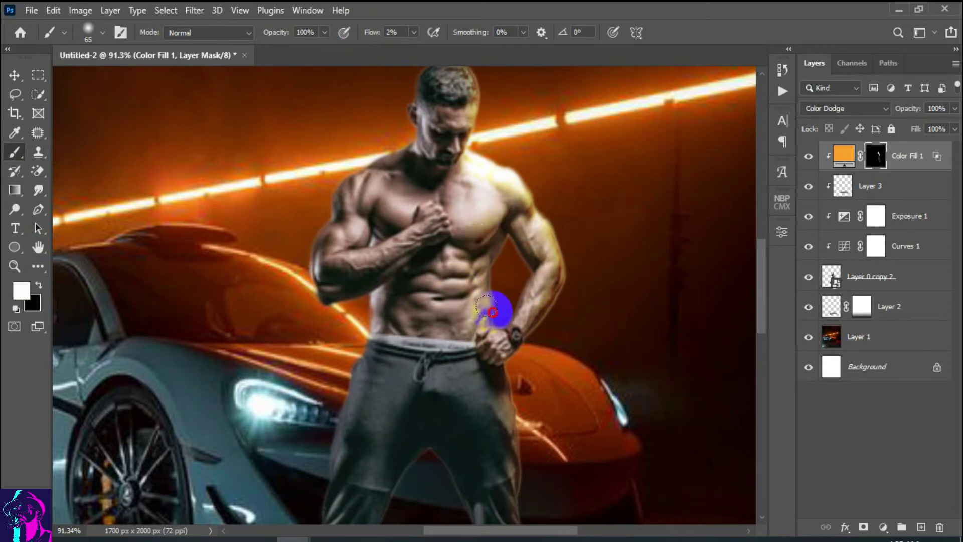
drag(484, 181, 538, 249)
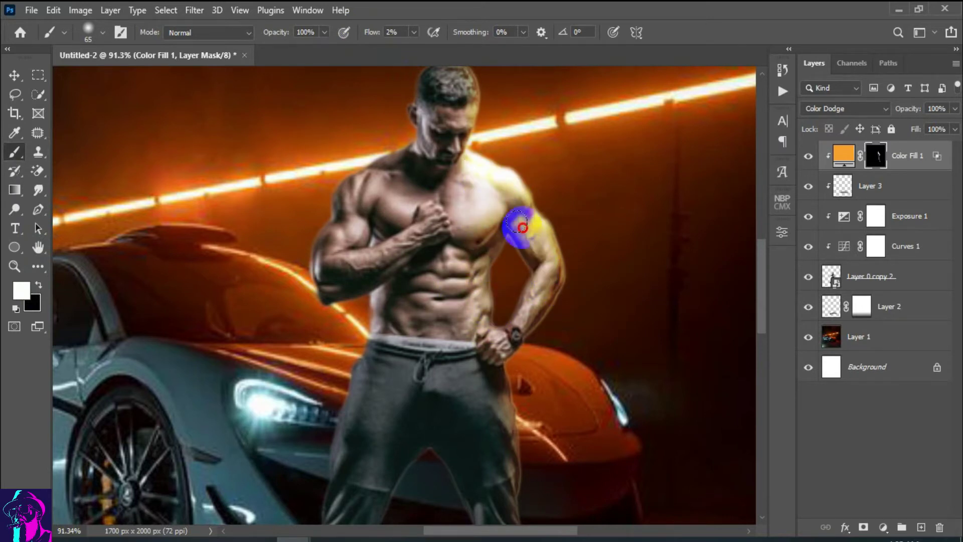
Set the brush flow to 15% and paint white glow along the neck and shoulder edge
scroll(461, 315, down, 1)
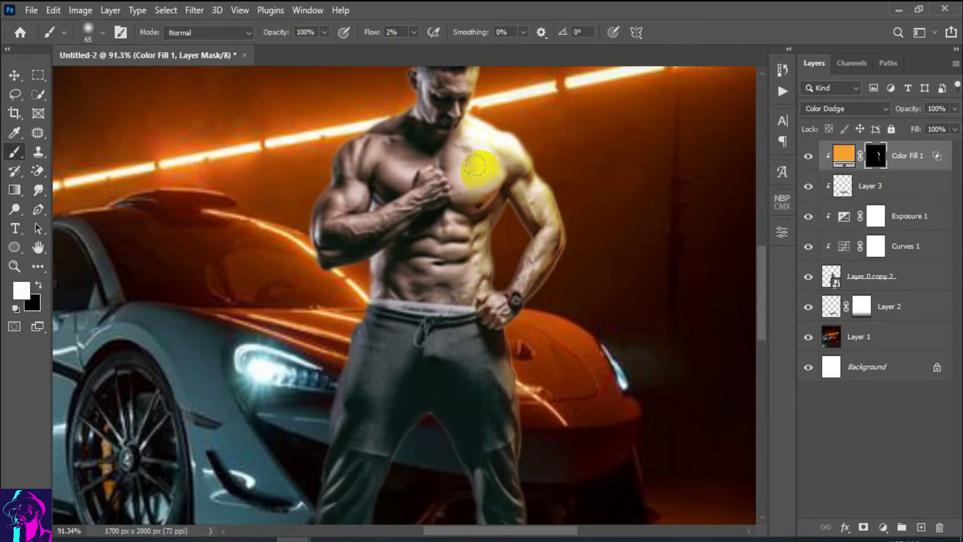
click(38, 284)
click(229, 305)
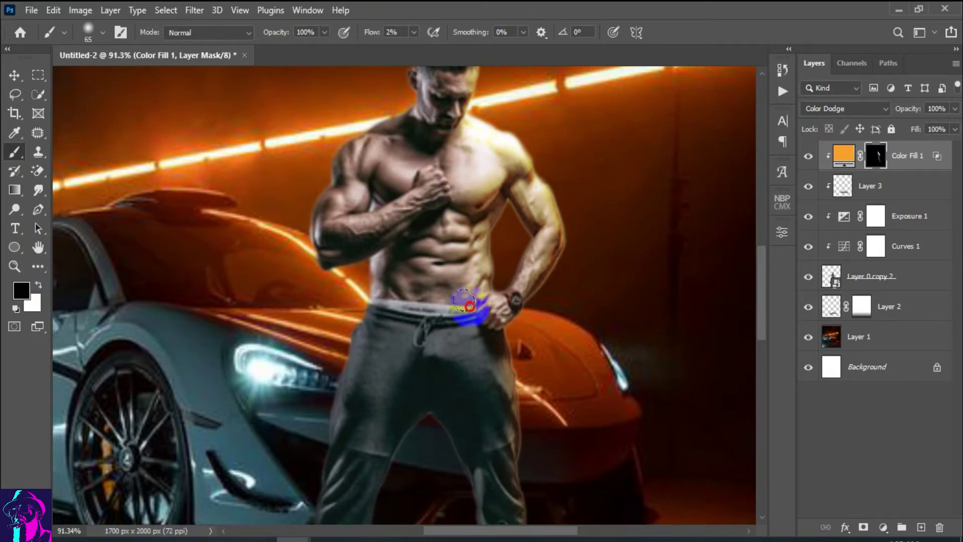
scroll(455, 371, up, 1)
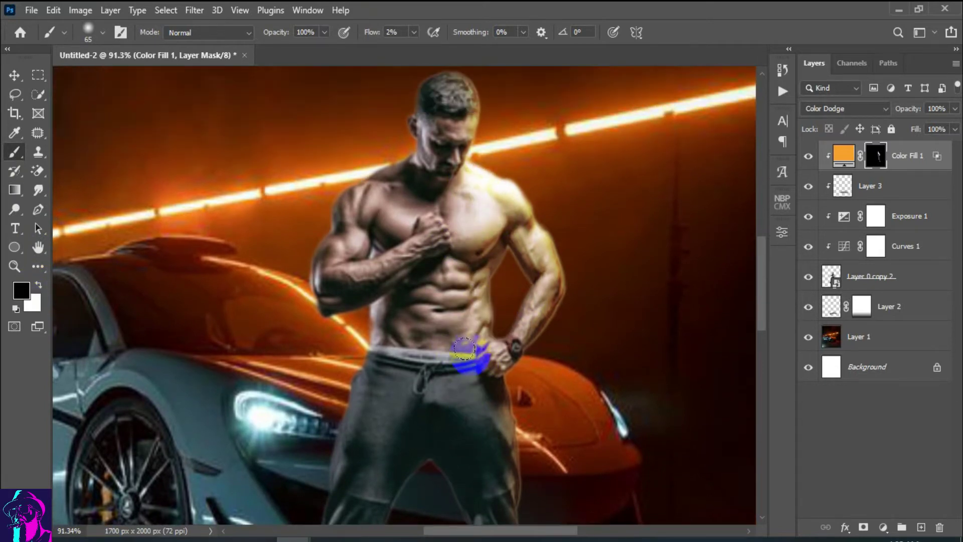
scroll(460, 337, up, 1)
scroll(459, 337, up, 1)
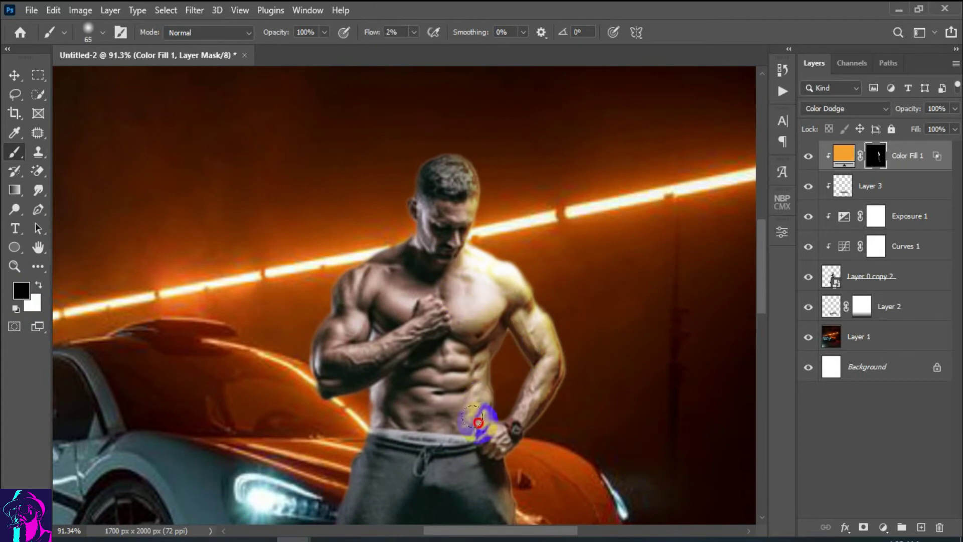
key(ctrl+0)
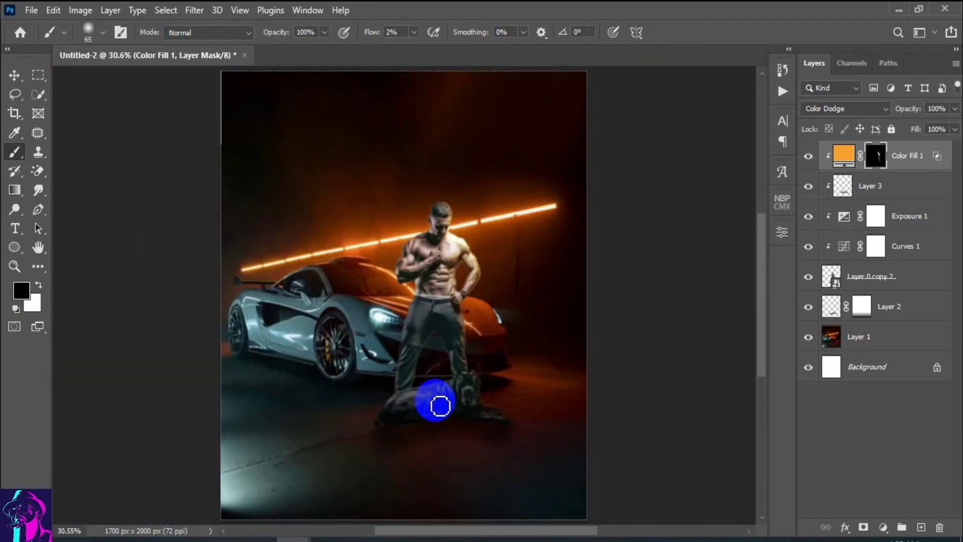
scroll(434, 296, up, 5)
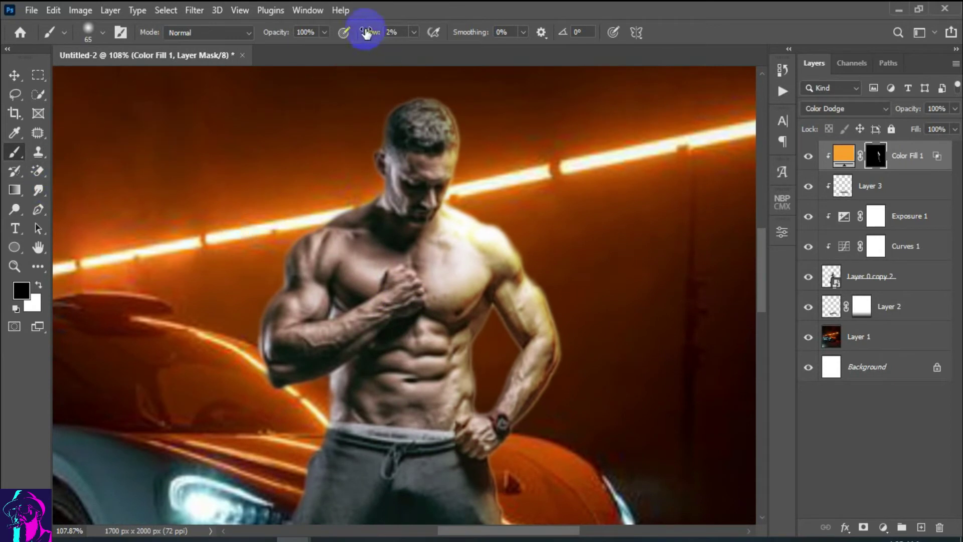
text(15)
key(Return)
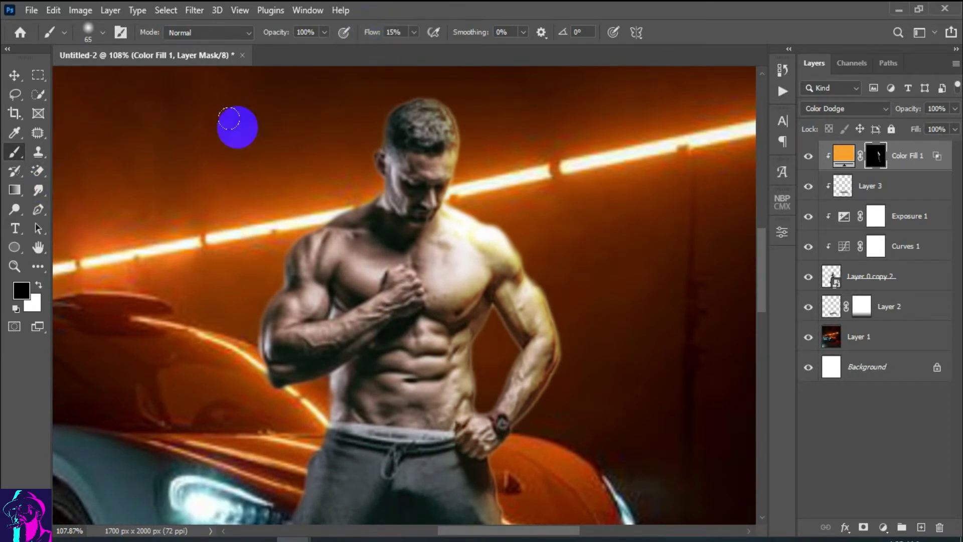
click(39, 284)
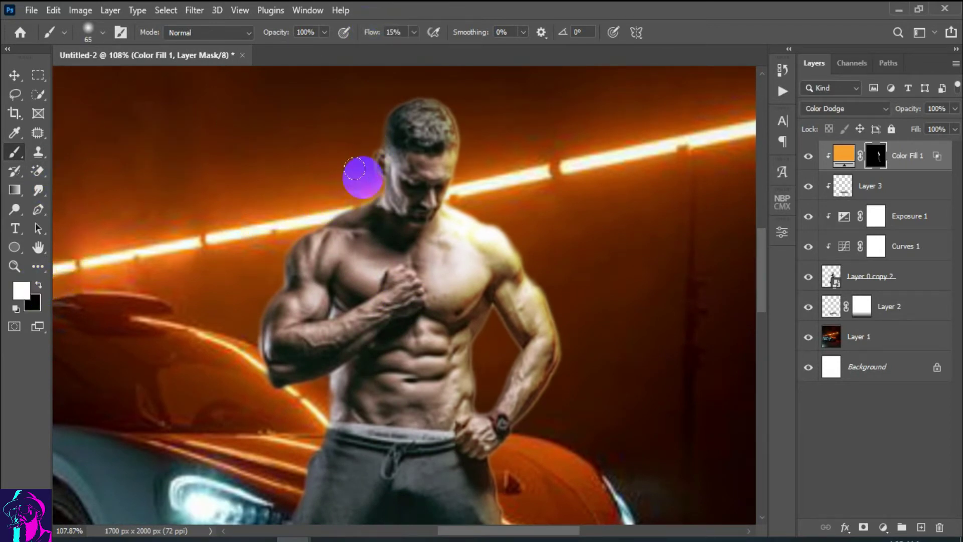
drag(325, 217, 286, 230)
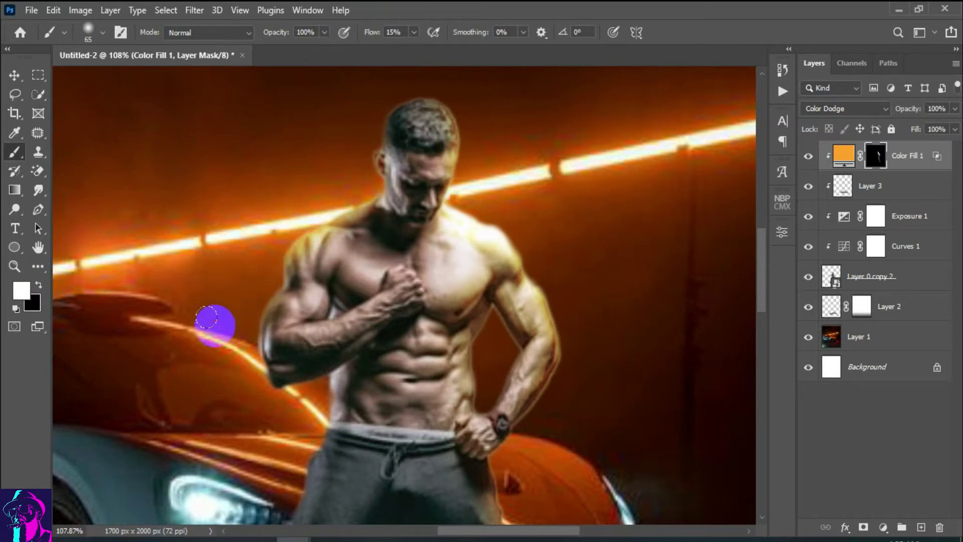
Lower the flow to 4% and dab white glow near the top of the head and body edges
scroll(240, 286, down, 2)
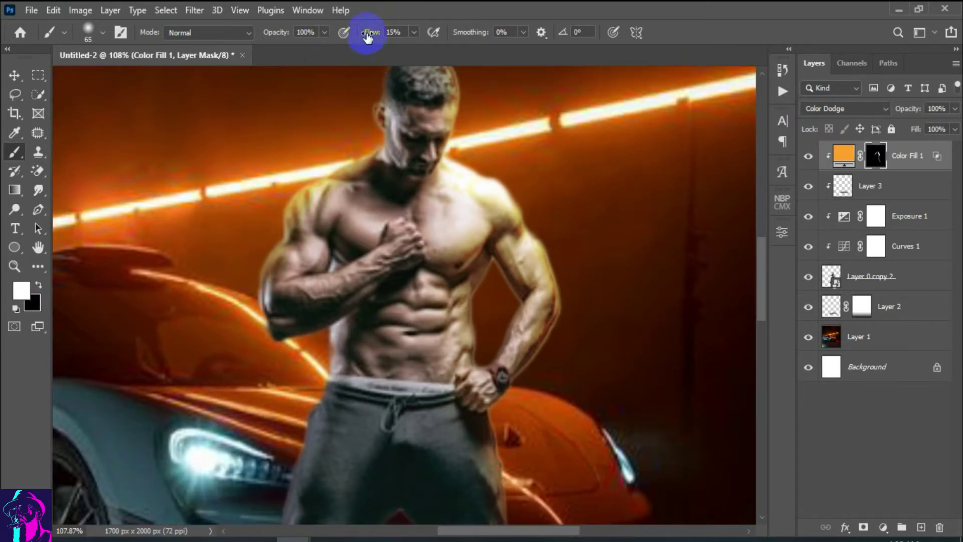
drag(361, 35, 358, 35)
scroll(281, 201, down, 2)
scroll(253, 269, down, 3)
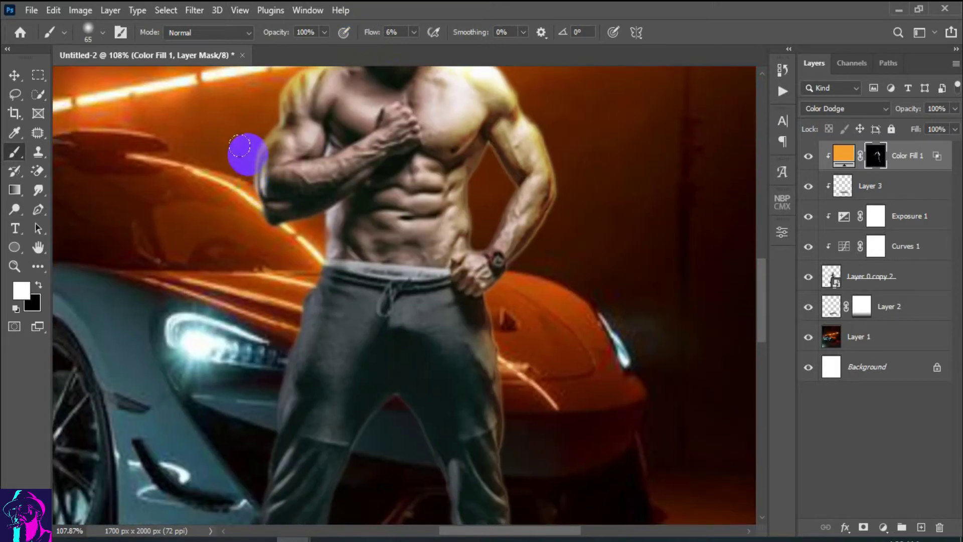
scroll(215, 189, up, 2)
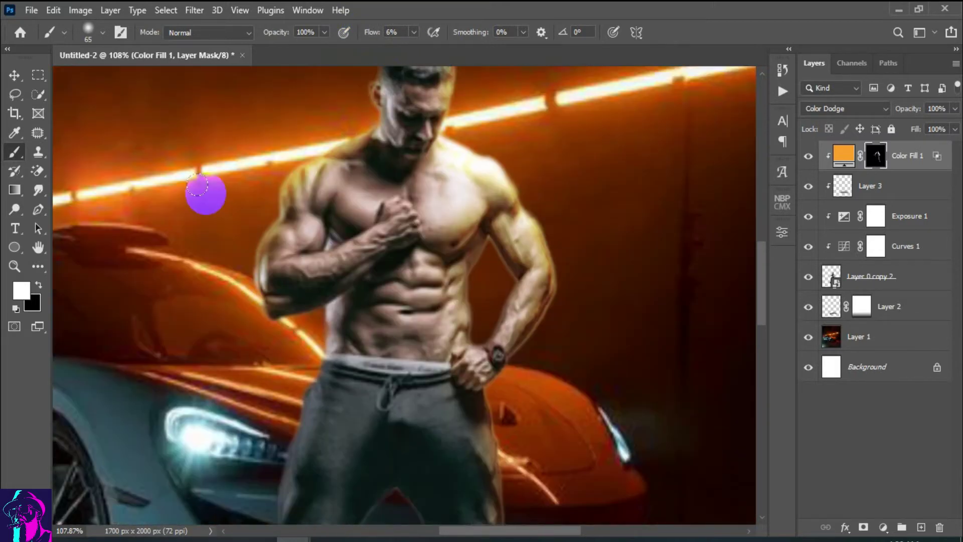
scroll(251, 161, up, 2)
click(404, 88)
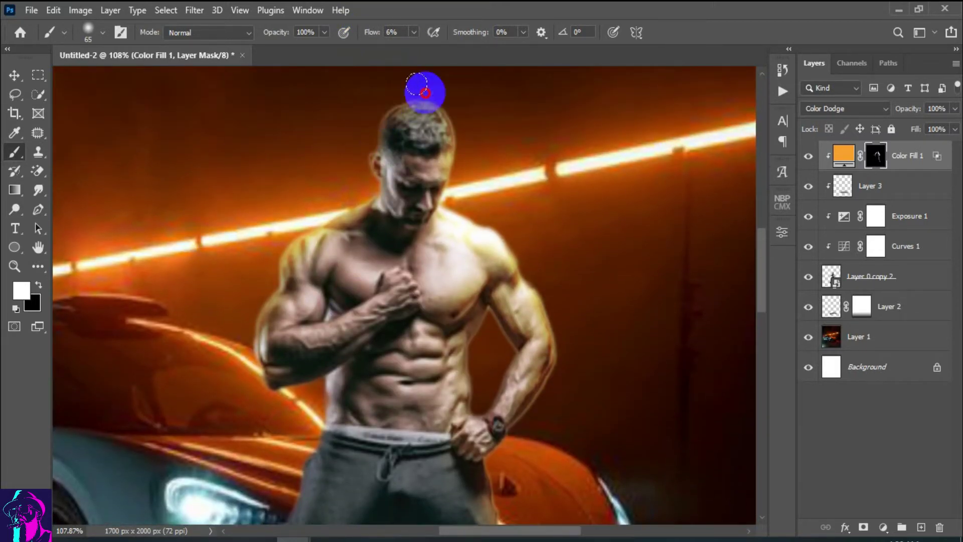
scroll(200, 171, down, 1)
scroll(301, 271, down, 2)
scroll(307, 238, down, 1)
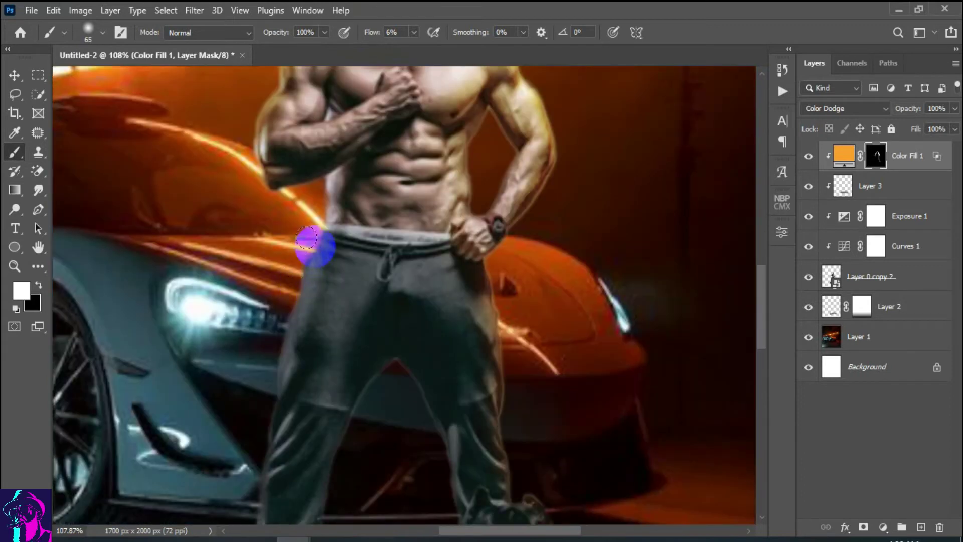
click(316, 197)
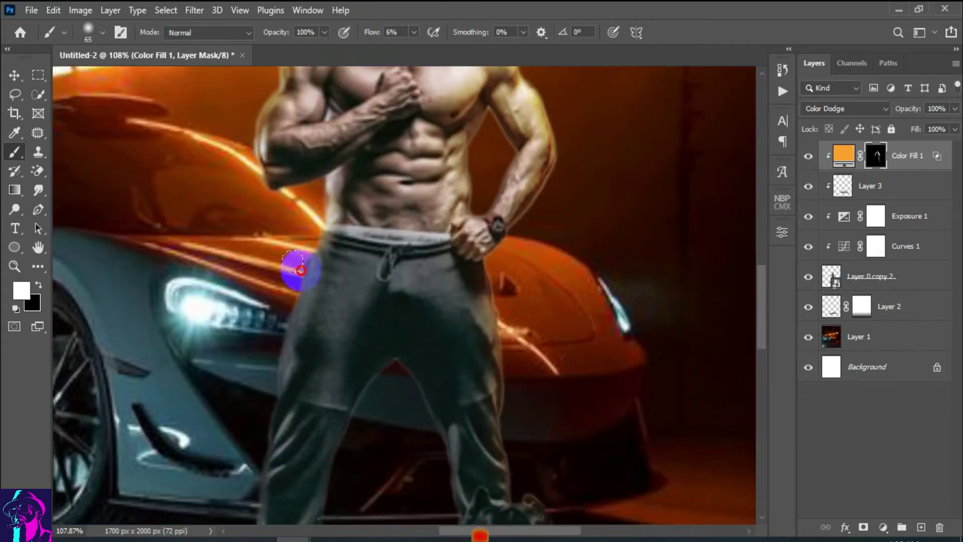
scroll(247, 236, down, 2)
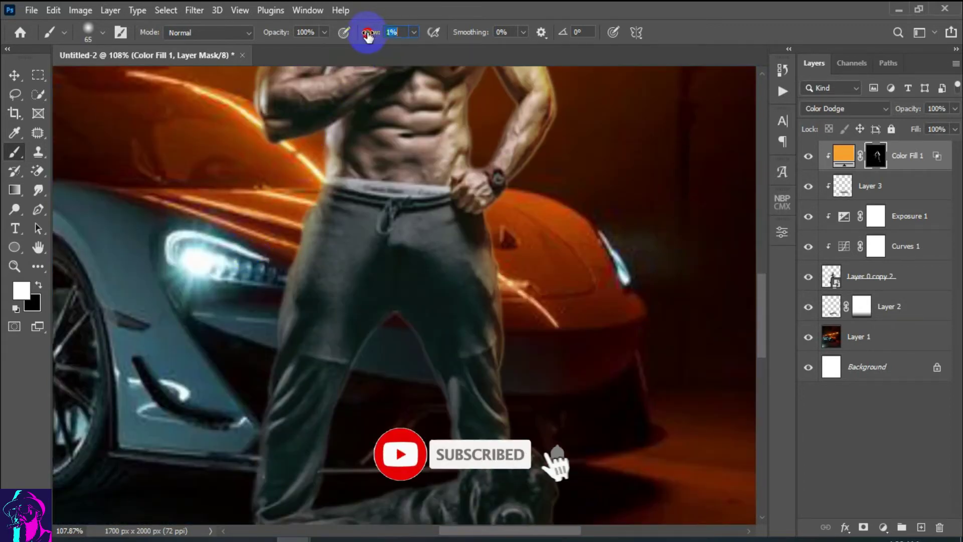
scroll(254, 201, down, 3)
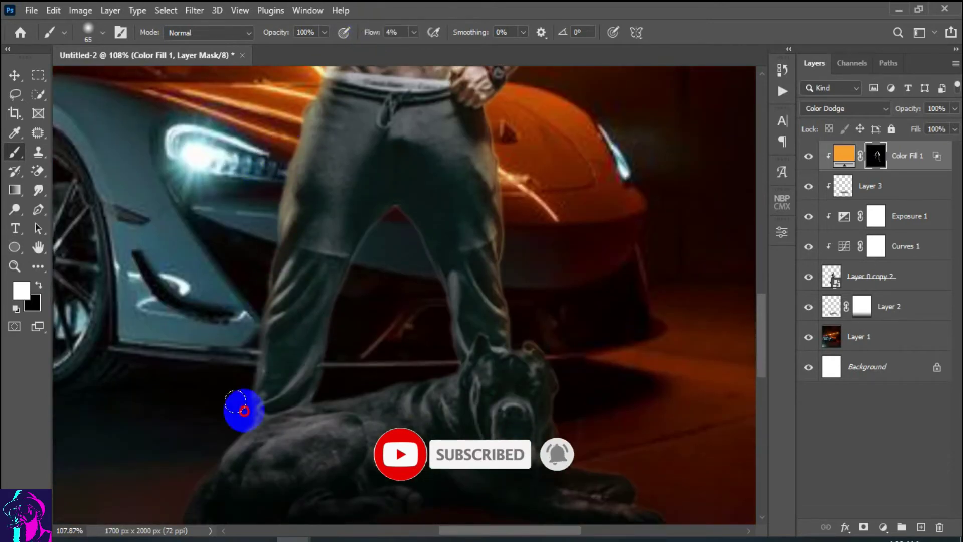
scroll(194, 310, down, 5)
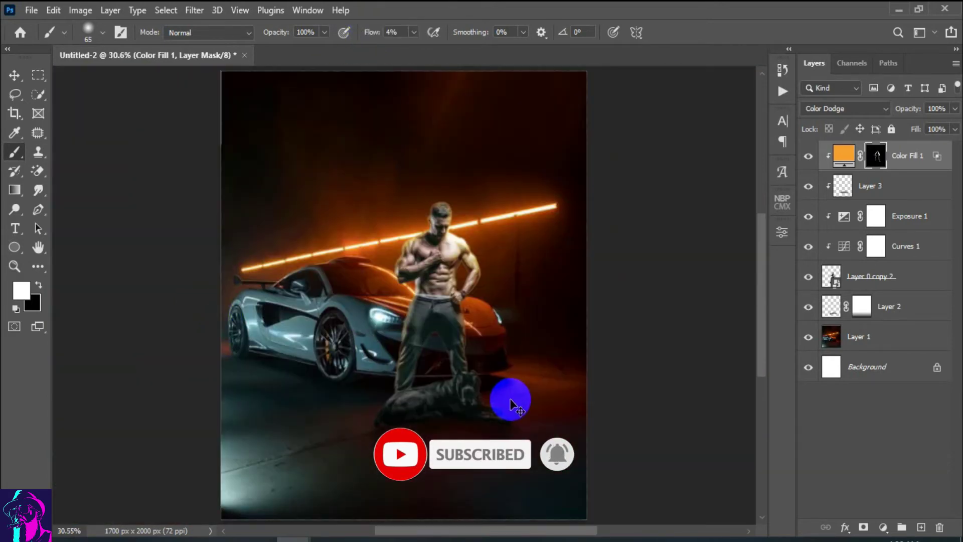
Paint faint white glow across the abdomen and from the forearm onto the chest
scroll(462, 378, up, 3)
scroll(463, 377, up, 2)
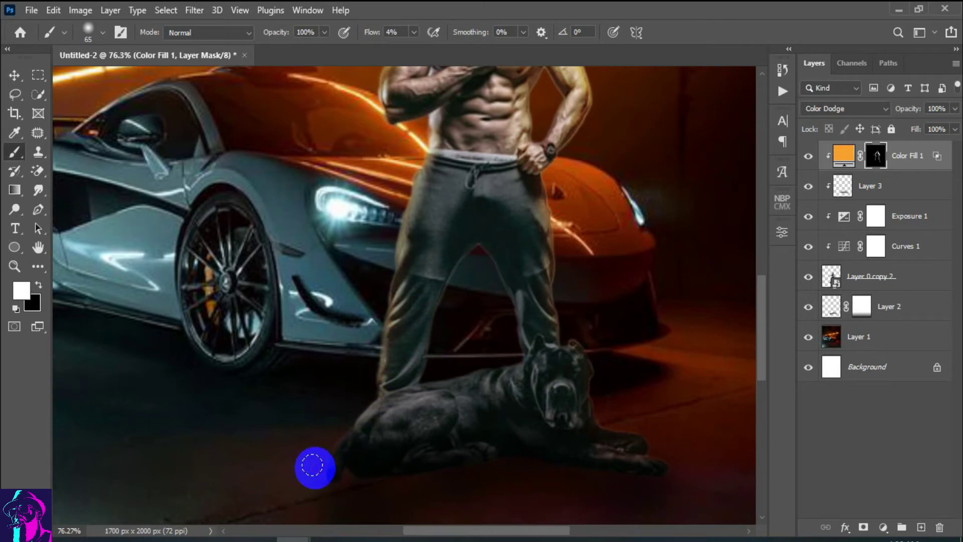
scroll(301, 440, up, 3)
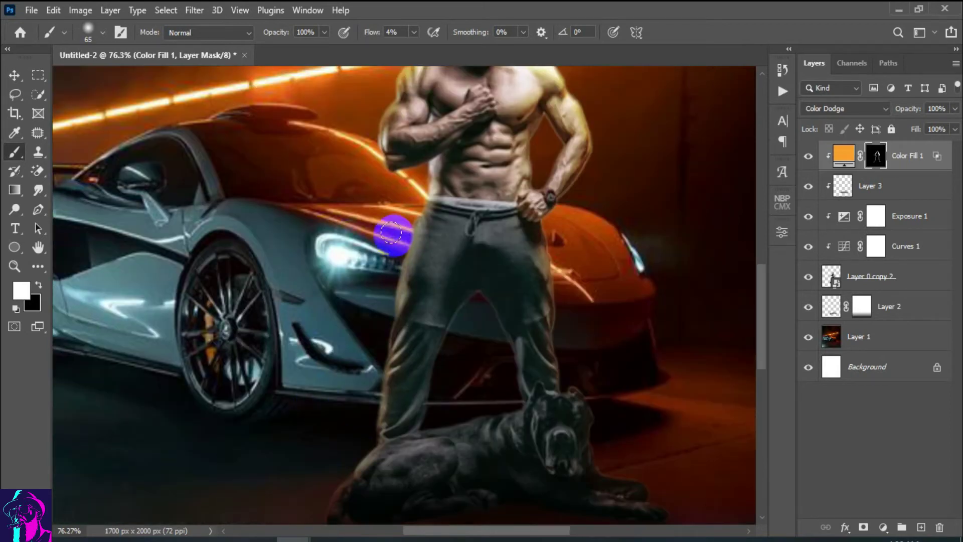
scroll(411, 250, up, 2)
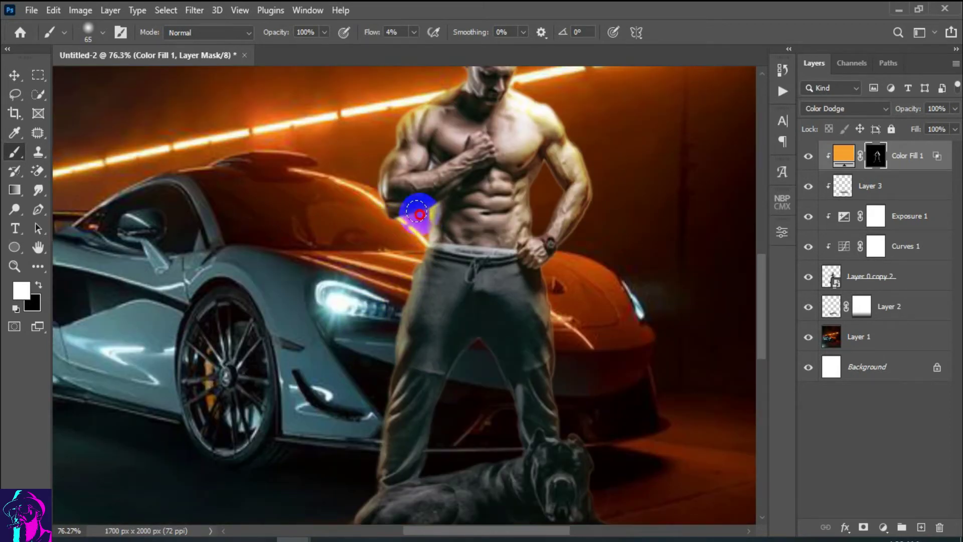
scroll(421, 271, up, 3)
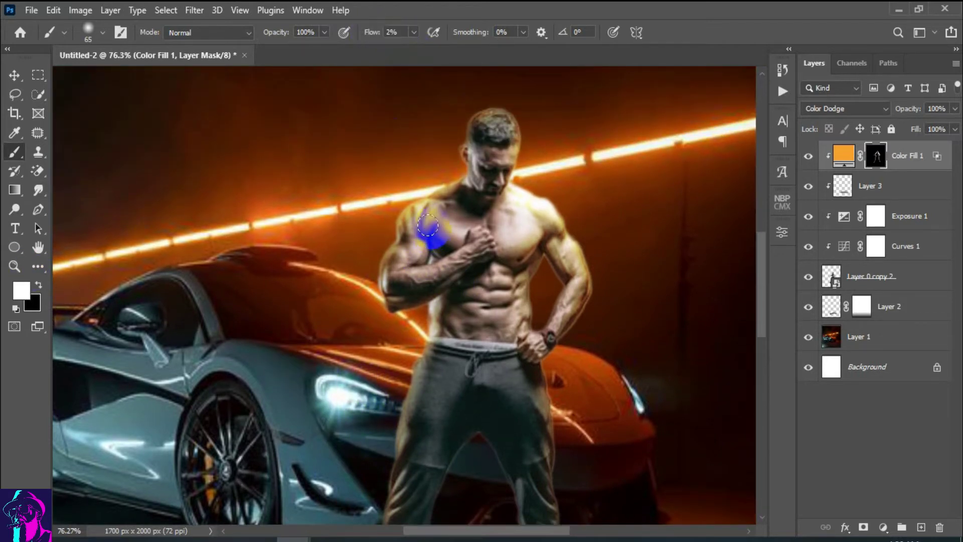
drag(424, 319, 457, 330)
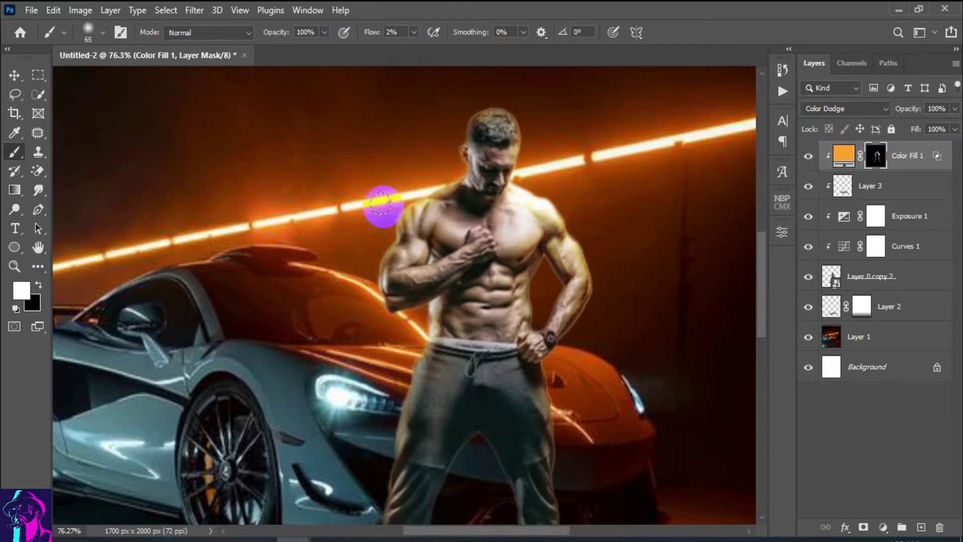
drag(377, 293, 441, 318)
Add rim light near the left shoulder and around the head outline
scroll(443, 312, up, 2)
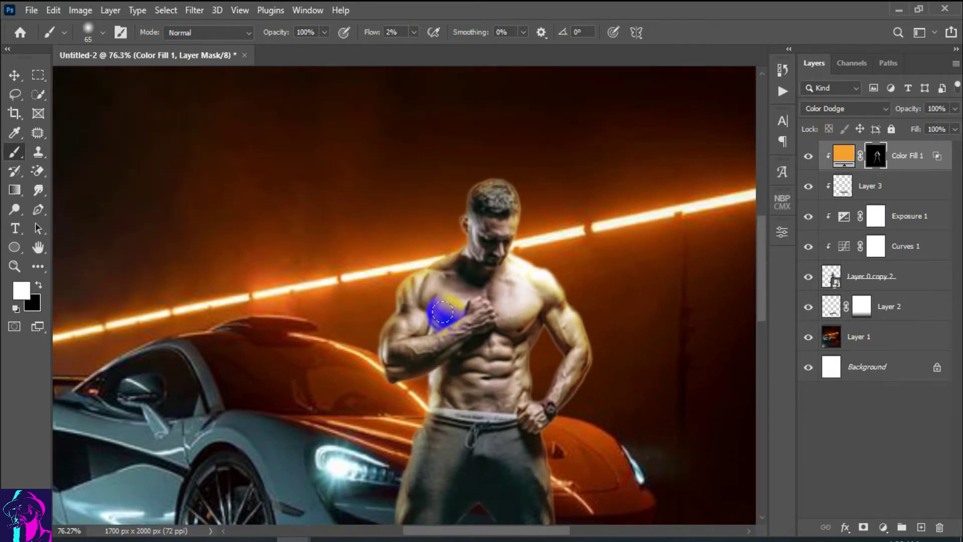
scroll(419, 279, down, 1)
click(355, 271)
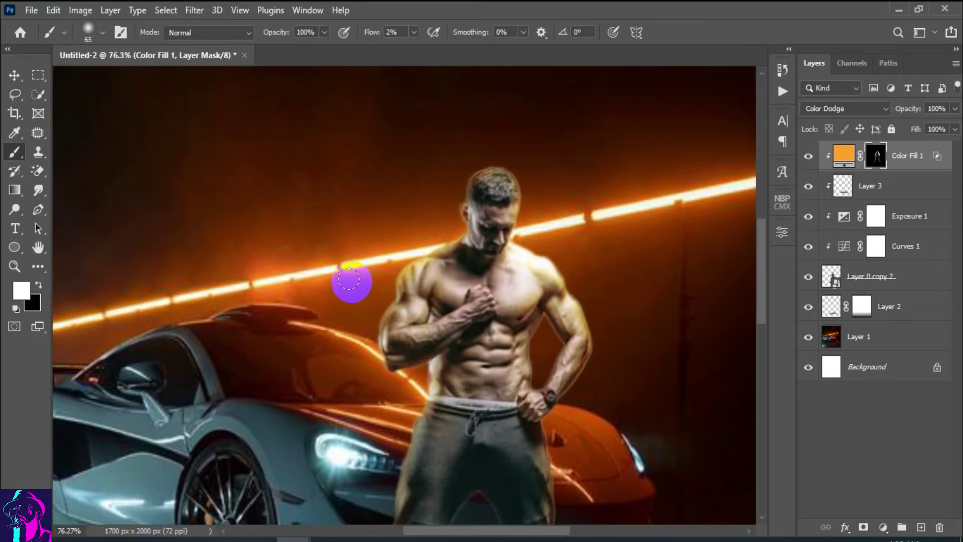
alt+scroll(351, 281, down, 3)
alt+scroll(461, 160, up, 6)
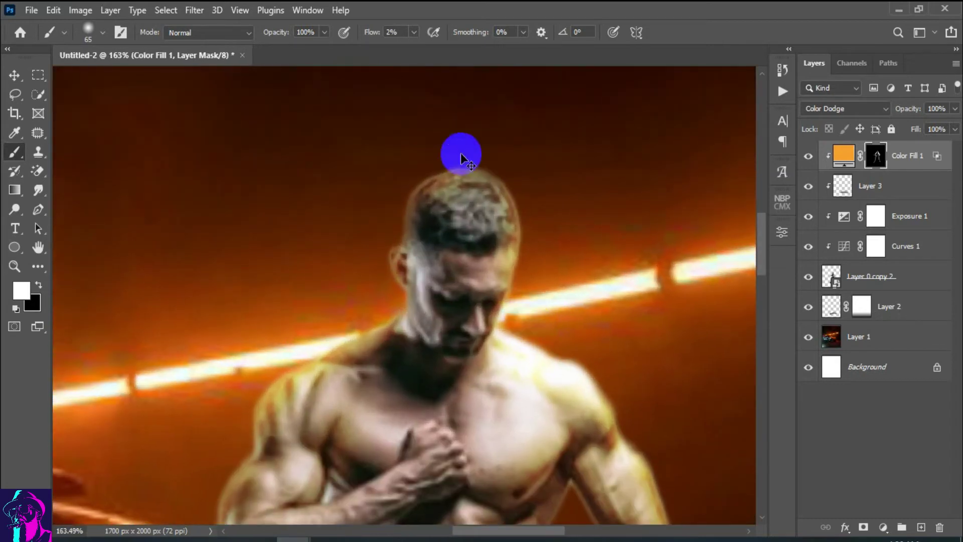
mouse_move(441, 175)
mouse_down()
mouse_move(370, 181)
mouse_move(399, 198)
mouse_move(392, 253)
mouse_move(406, 299)
mouse_move(366, 382)
mouse_move(413, 361)
mouse_move(389, 228)
mouse_move(420, 236)
mouse_move(387, 291)
mouse_up()
Paint longer white rim-light strokes down the man's arm and body edges
scroll(393, 213, down, 3)
mouse_move(394, 213)
mouse_down()
mouse_move(274, 404)
mouse_move(356, 319)
mouse_move(398, 322)
mouse_move(372, 381)
mouse_up()
scroll(372, 381, down, 3)
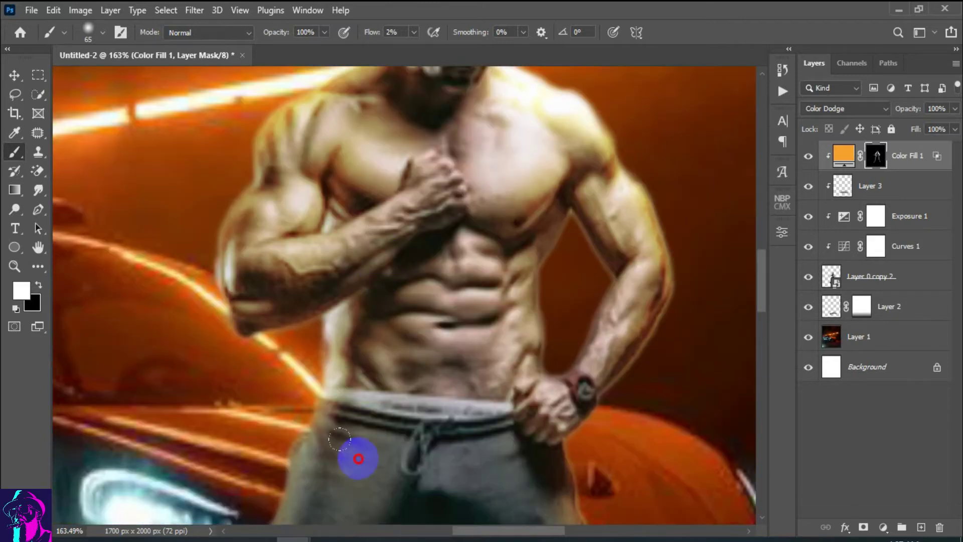
mouse_move(355, 454)
mouse_down()
mouse_move(424, 301)
mouse_move(455, 263)
mouse_move(400, 505)
mouse_move(485, 513)
mouse_move(426, 370)
mouse_move(365, 430)
mouse_move(421, 318)
mouse_move(382, 381)
mouse_move(430, 422)
mouse_move(427, 331)
mouse_up()
scroll(424, 301, up, 1)
scroll(426, 369, down, 1)
scroll(422, 318, down, 2)
Switch to black and tone back the glow over the abdomen near the waistband
click(39, 284)
scroll(424, 324, up, 1)
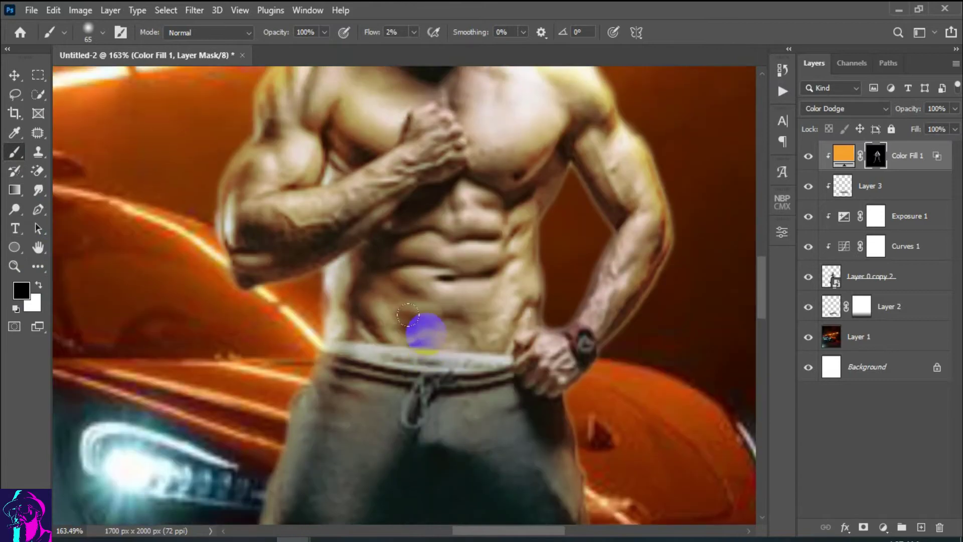
scroll(370, 502, up, 1)
mouse_move(477, 447)
mouse_down()
mouse_move(338, 195)
mouse_move(352, 336)
mouse_up()
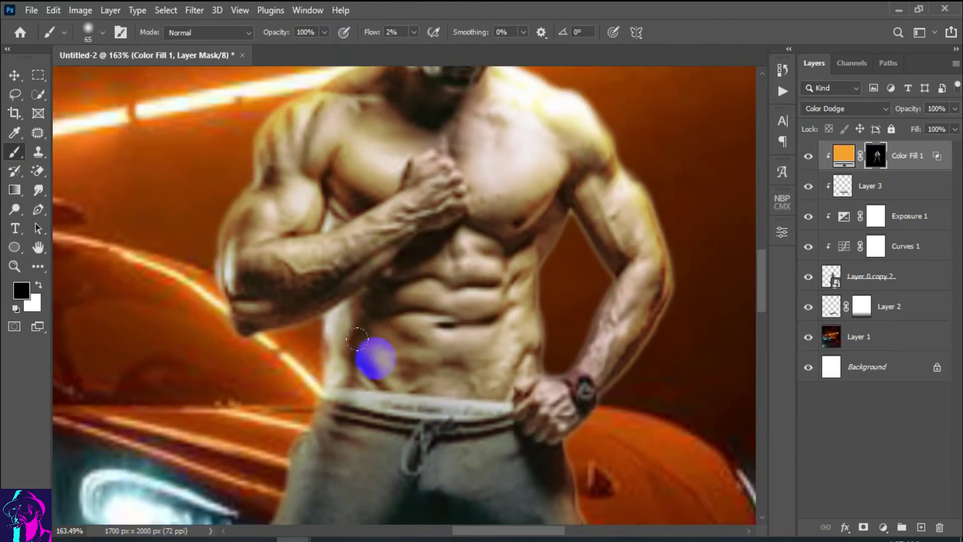
scroll(274, 291, up, 2)
scroll(289, 313, down, 5)
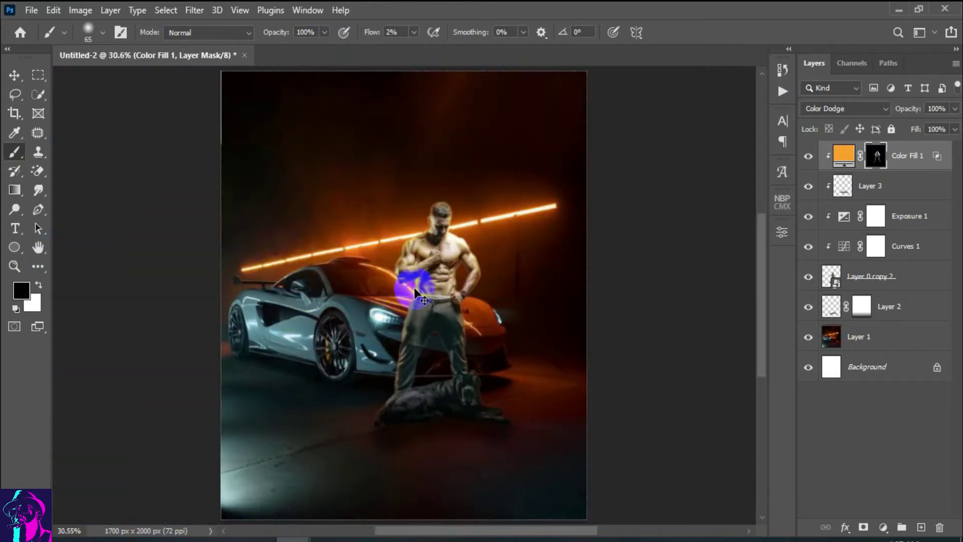
scroll(494, 268, up, 3)
scroll(441, 253, down, 1)
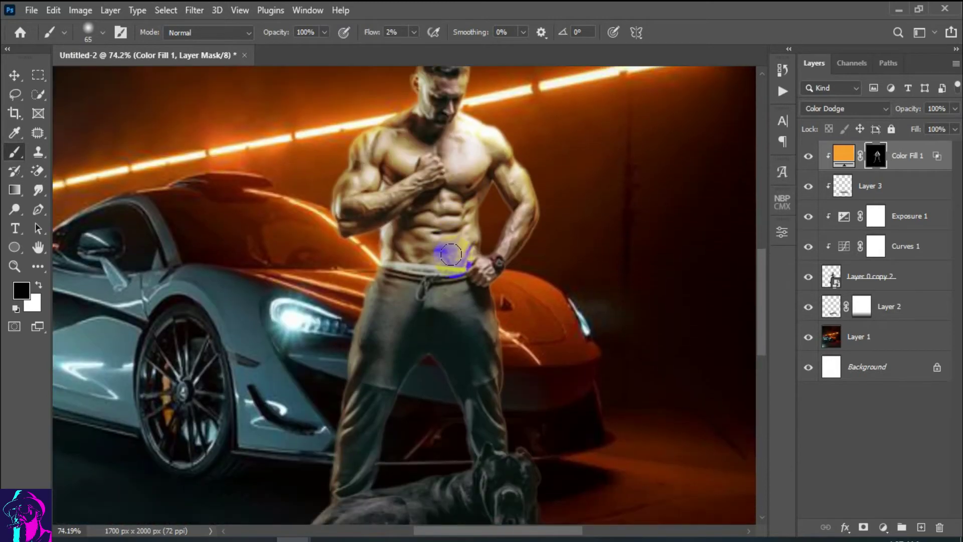
scroll(446, 254, down, 1)
scroll(447, 252, up, 2)
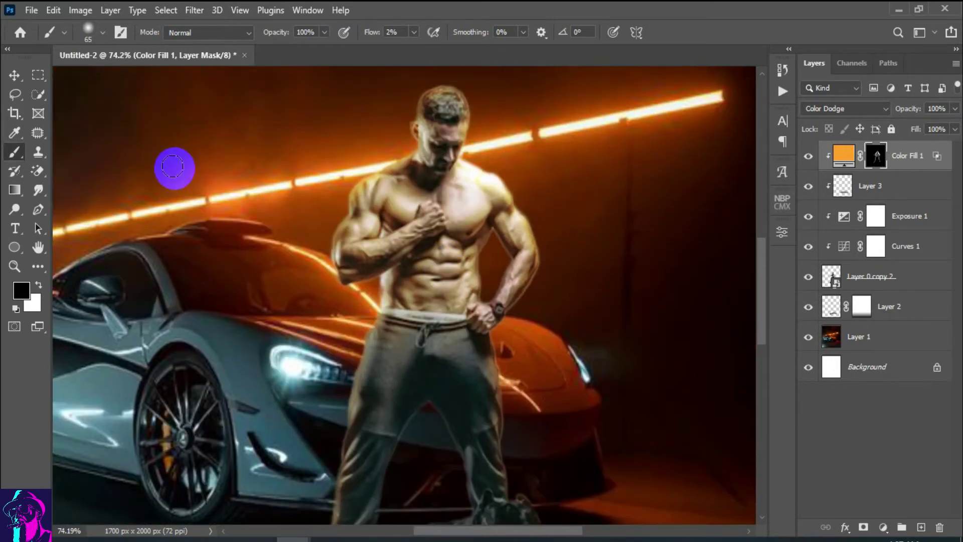
Switch to the Move tool, zoom in on the man's upper body and select Layer 0 copy 2
click(15, 75)
scroll(215, 217, down, 3)
scroll(215, 218, up, 3)
scroll(215, 218, up, 3)
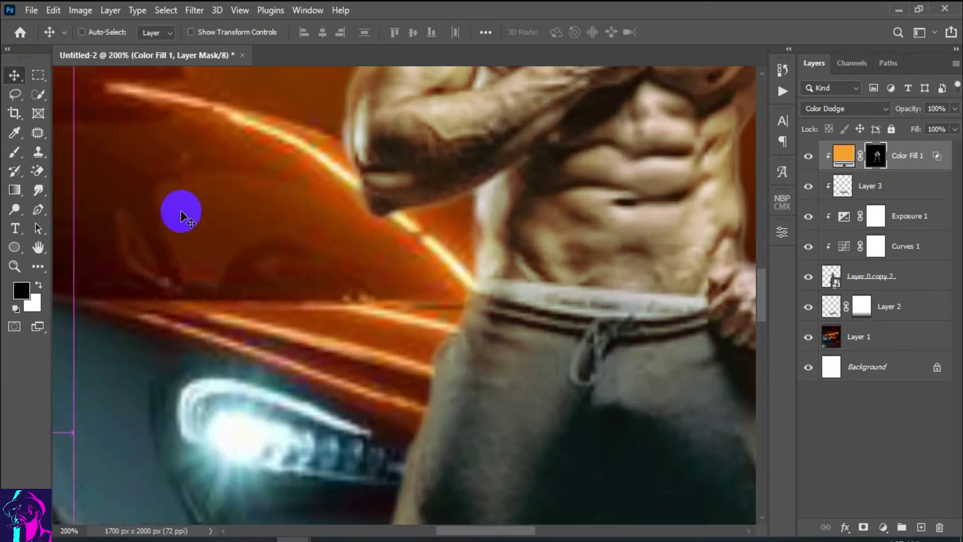
drag(181, 209, 411, 385)
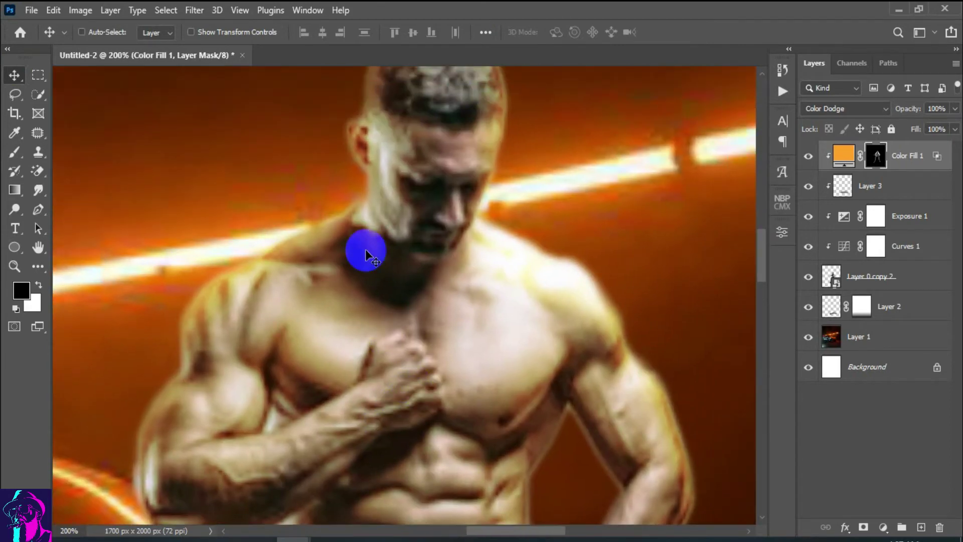
key(ctrl+0)
click(507, 323)
scroll(453, 250, down, 3)
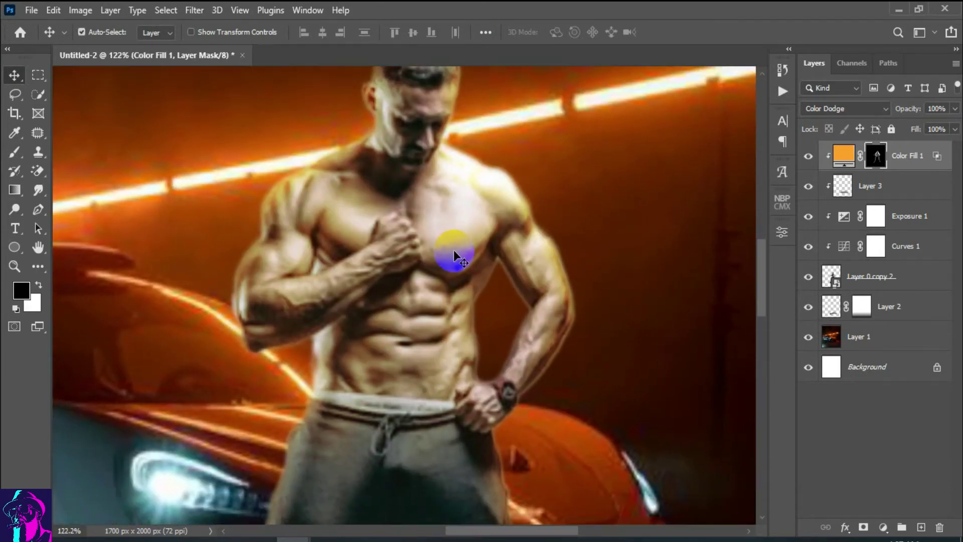
click(903, 276)
scroll(469, 249, up, 1)
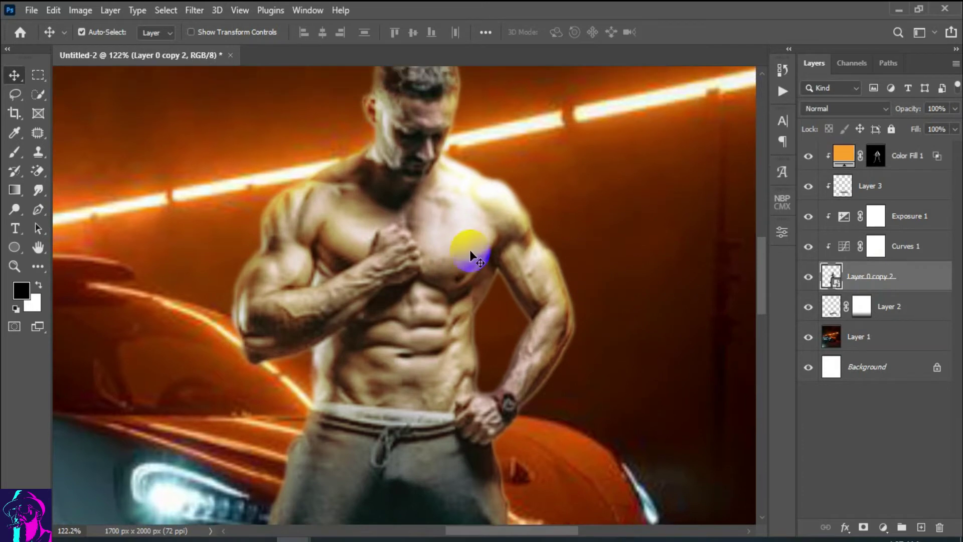
scroll(352, 151, up, 1)
Apply Unsharp Mask (Amount 48%, Radius 31.1 px, Threshold 36), then launch Camera Raw Filter
click(195, 11)
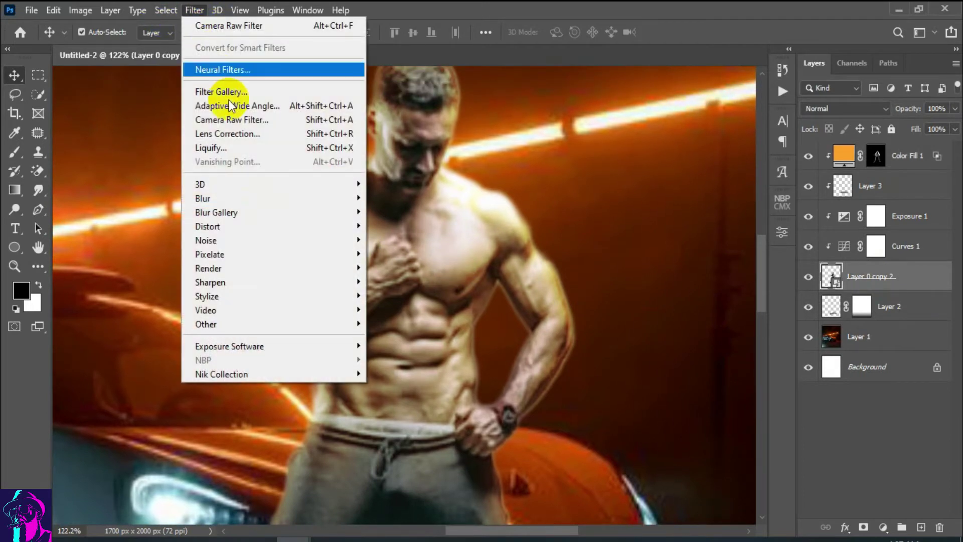
mouse_move(209, 282)
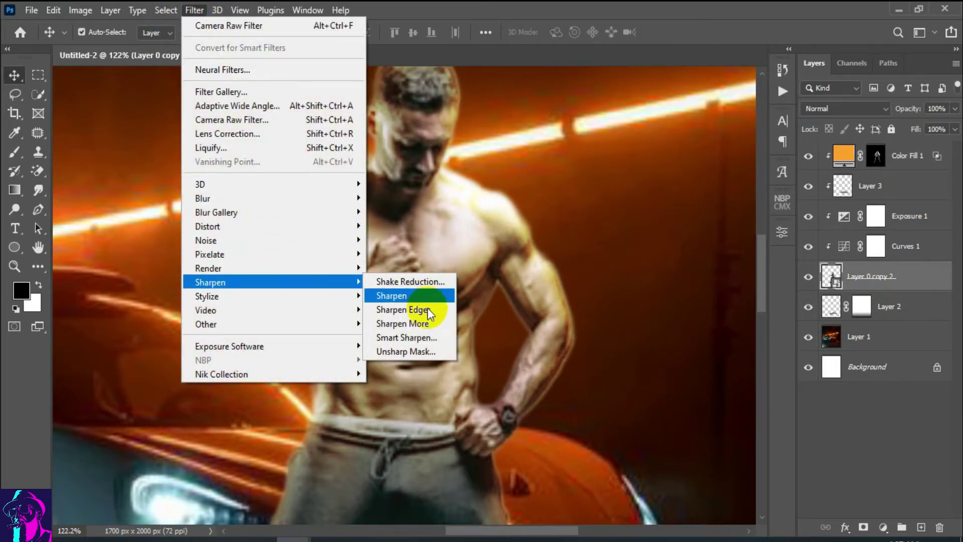
click(420, 350)
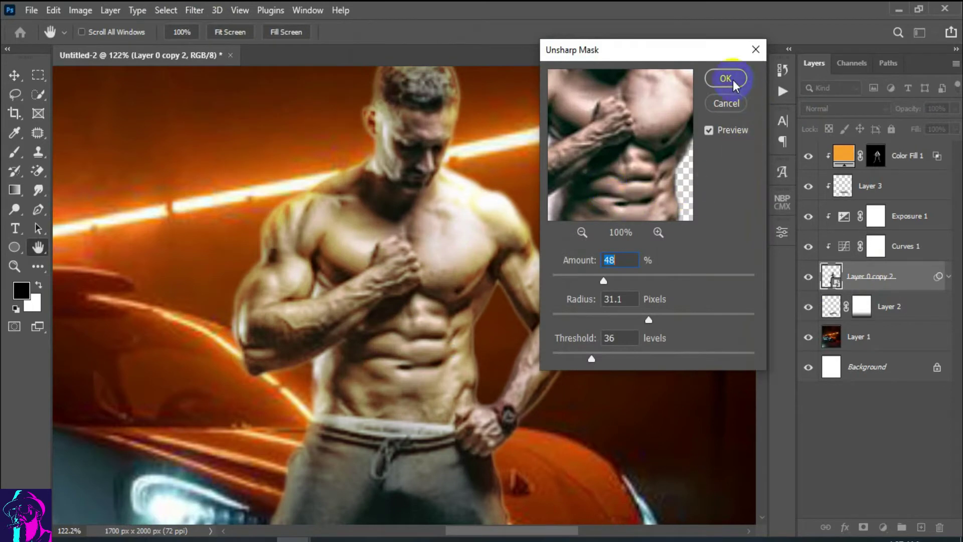
click(725, 78)
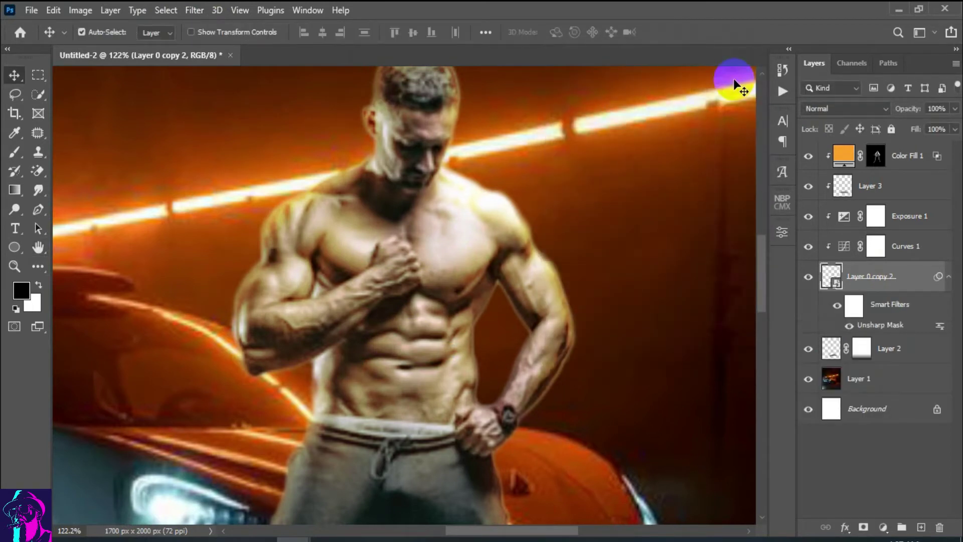
click(198, 11)
click(315, 120)
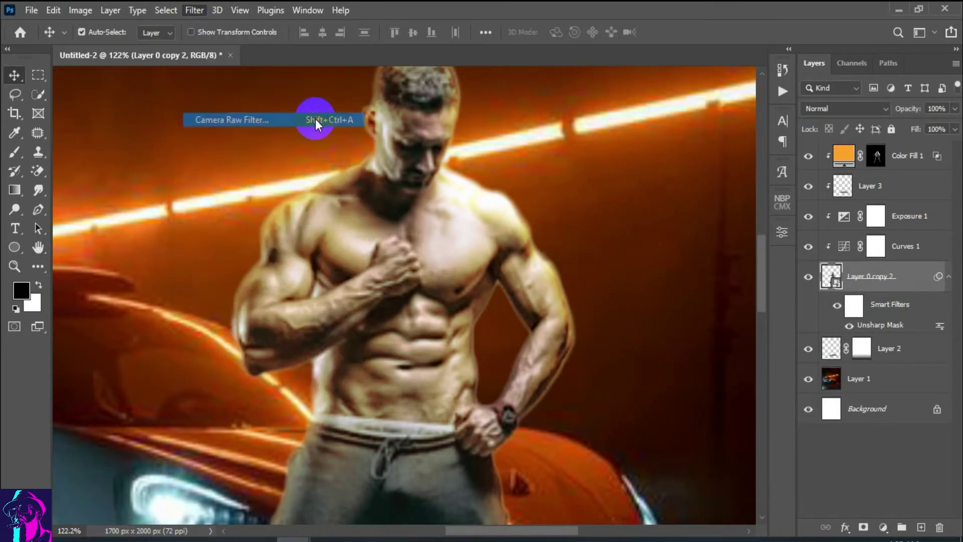
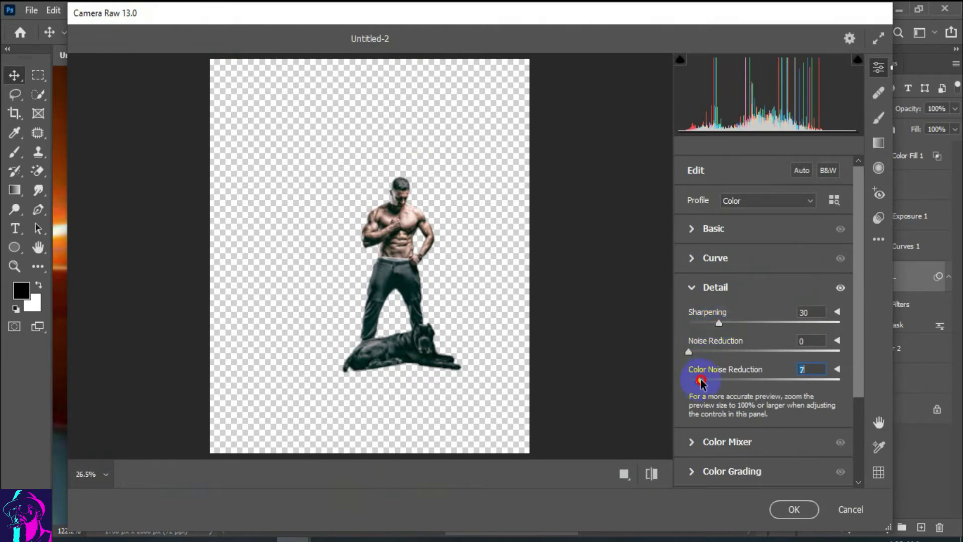
Apply the Camera Raw noise reduction and collapse Layer 0 copy 2's Smart Filters
click(793, 509)
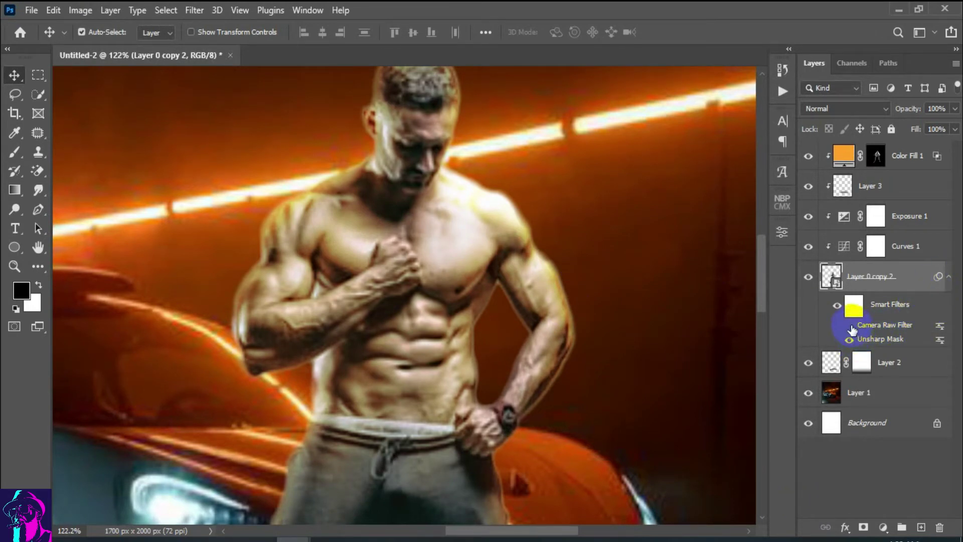
click(948, 276)
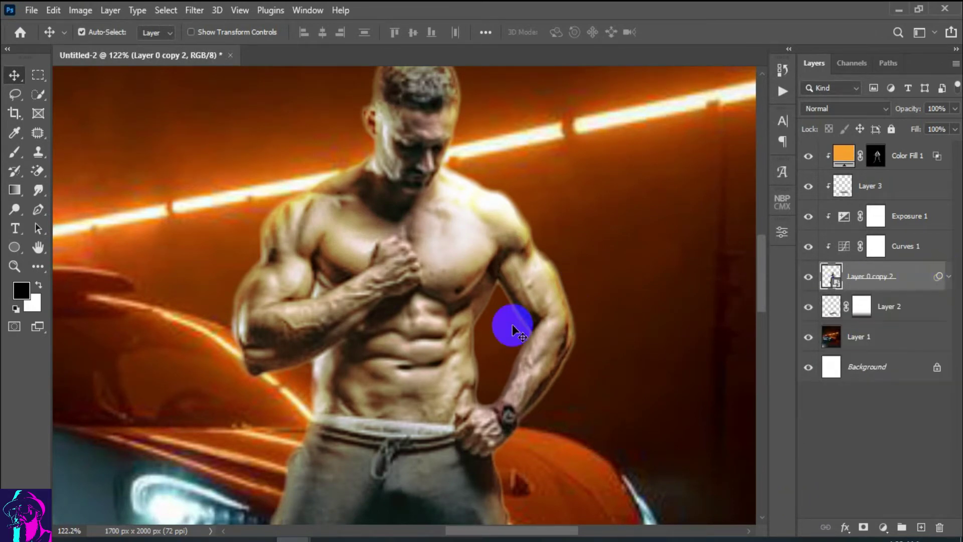
drag(474, 311, 415, 235)
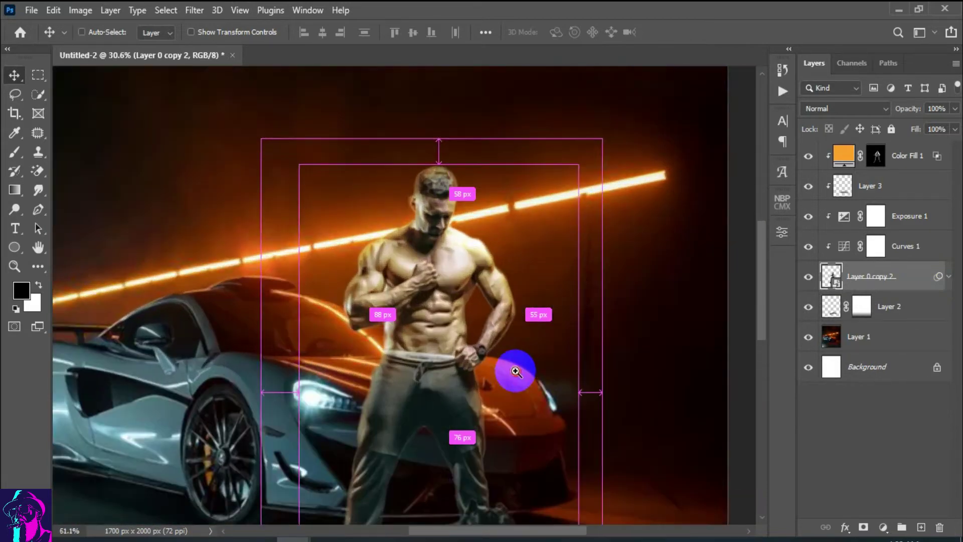
scroll(418, 239, up, 5)
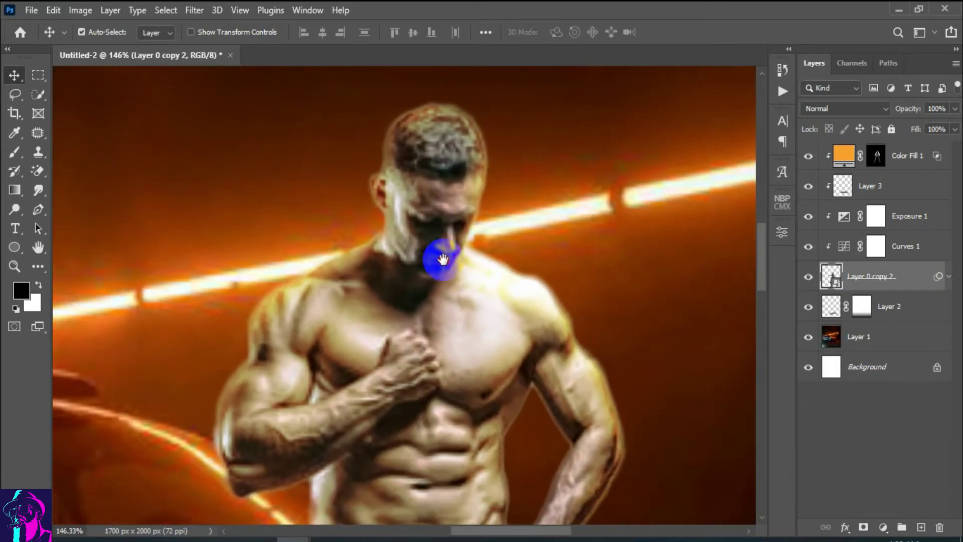
scroll(427, 235, down, 5)
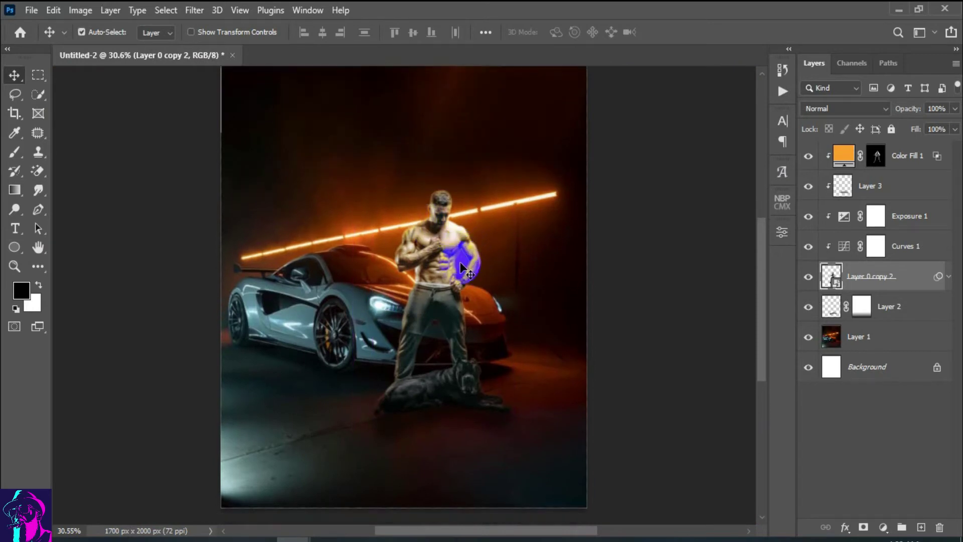
Add a clipped Layer 4 and fill the man-and-dog selection with 50% Gray
click(921, 528)
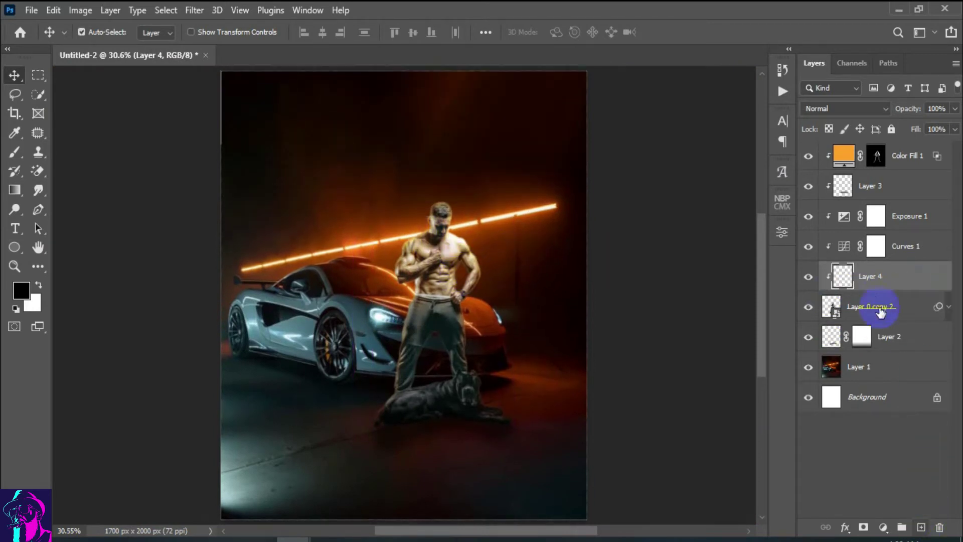
ctrl+click(832, 309)
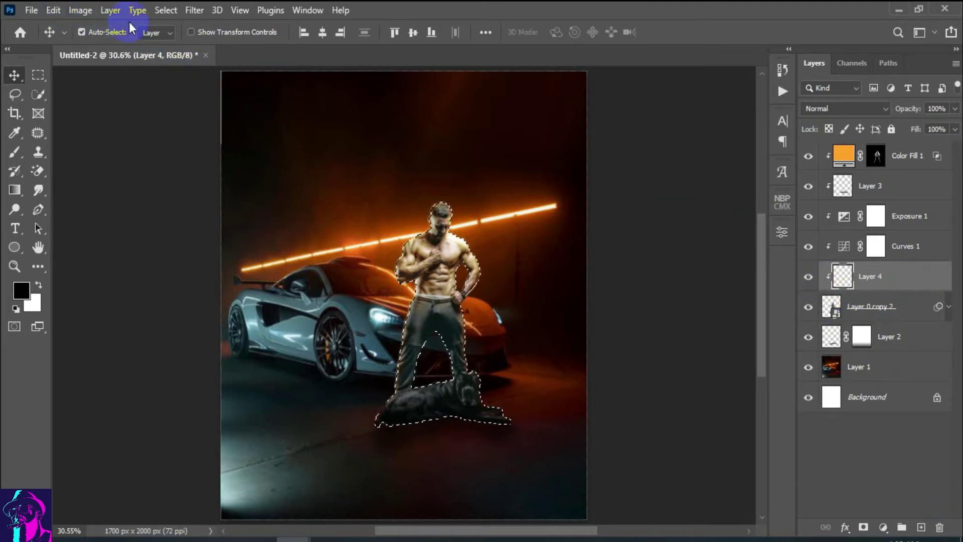
click(53, 10)
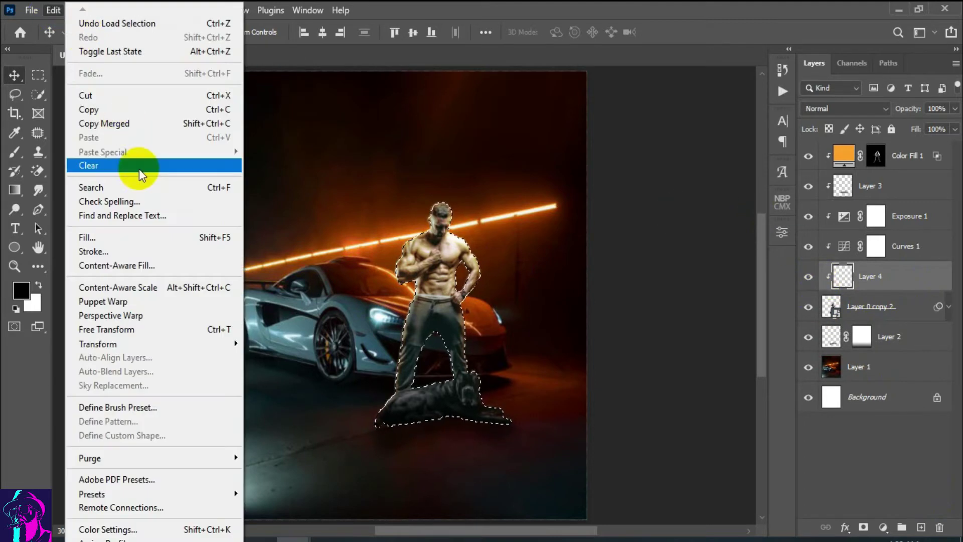
click(145, 234)
click(532, 132)
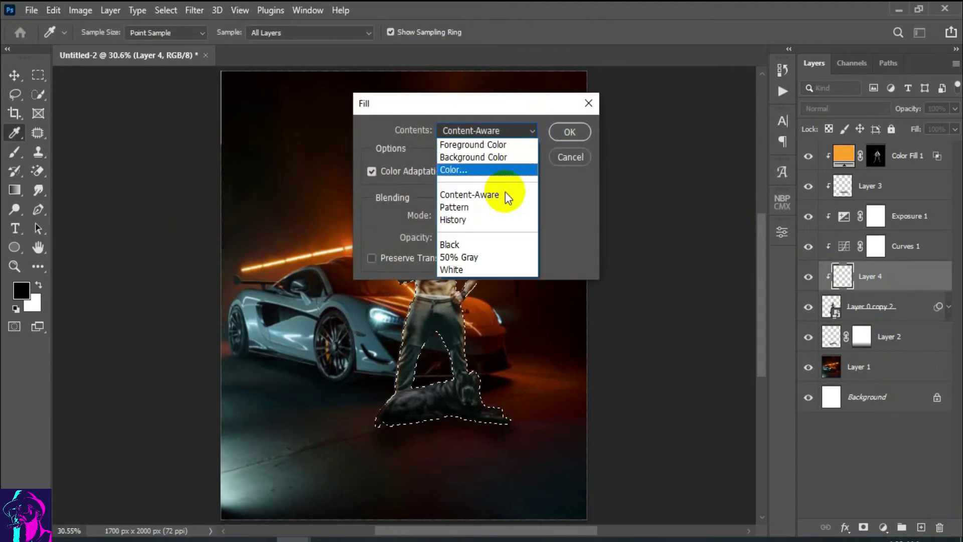
click(490, 258)
click(576, 131)
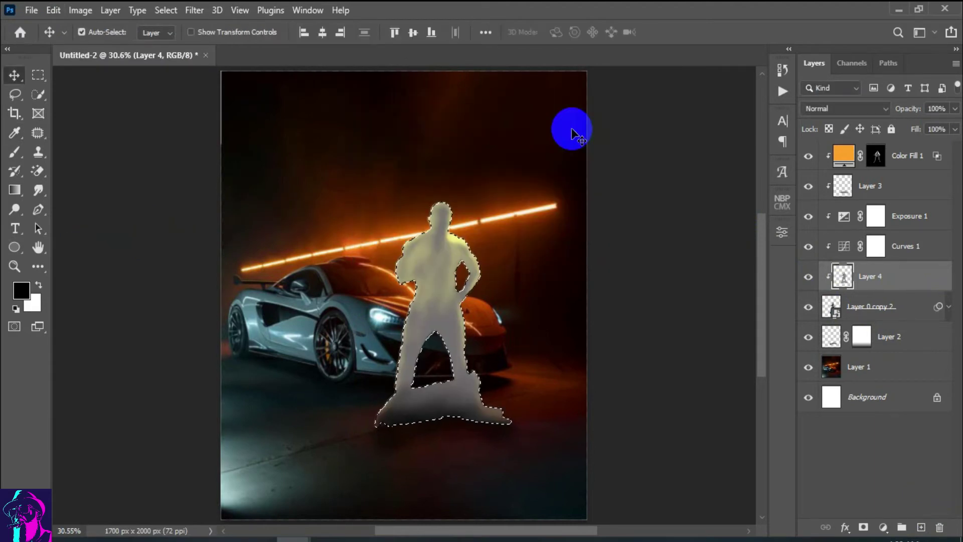
Set Layer 4 to Overlay blending and deselect
click(883, 108)
click(827, 287)
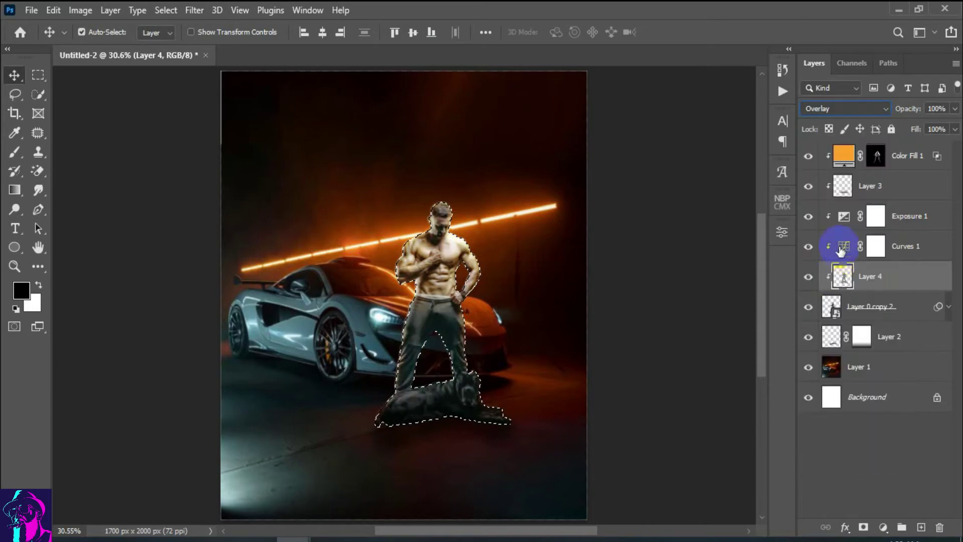
click(172, 12)
click(189, 39)
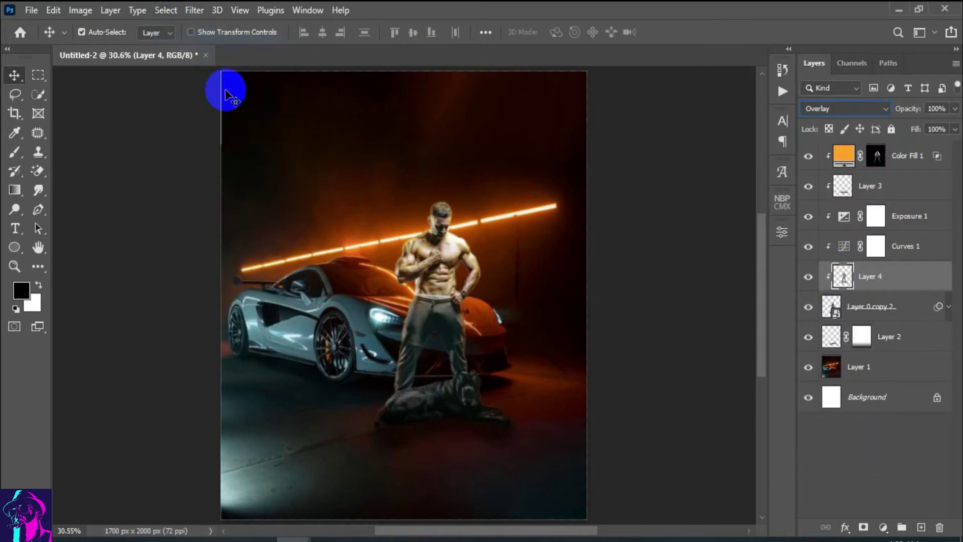
Zoom in on the man and pick the Dodge tool with a 78 px Soft Round brush
drag(457, 233, 534, 296)
scroll(535, 296, up, 3)
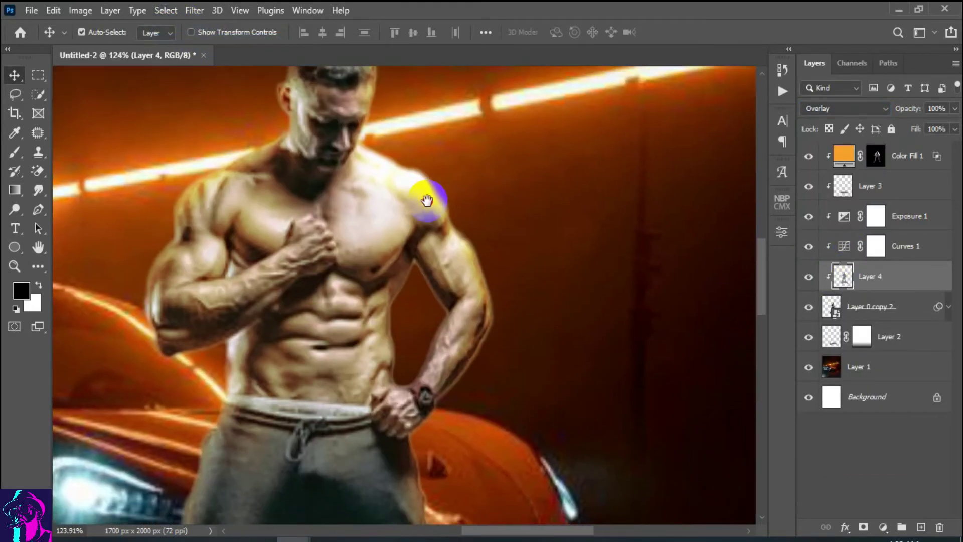
drag(289, 190, 427, 191)
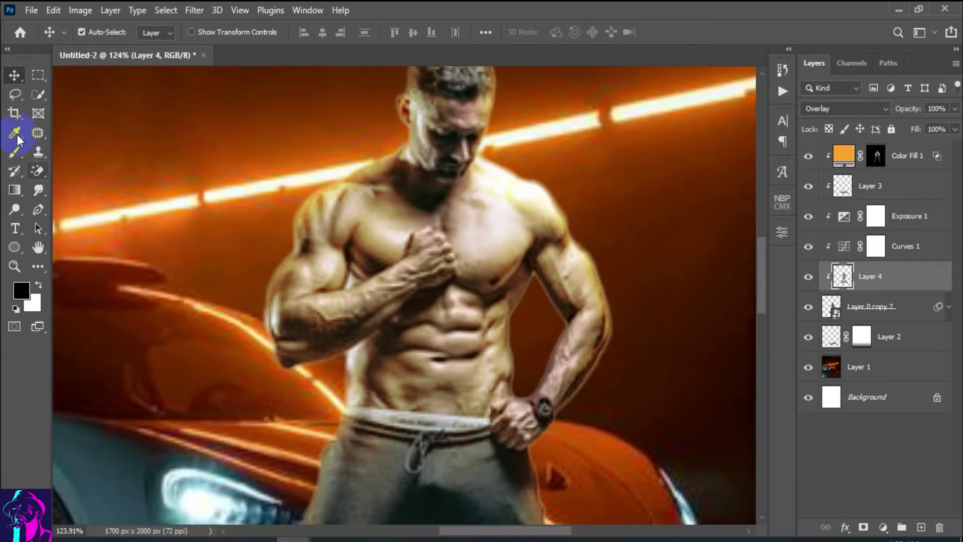
click(18, 213)
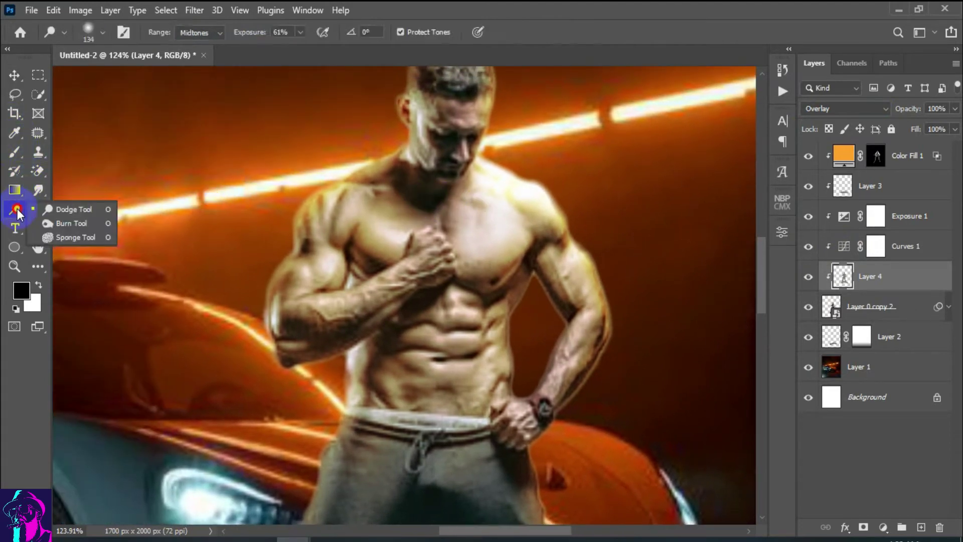
click(75, 207)
scroll(387, 258, down, 2)
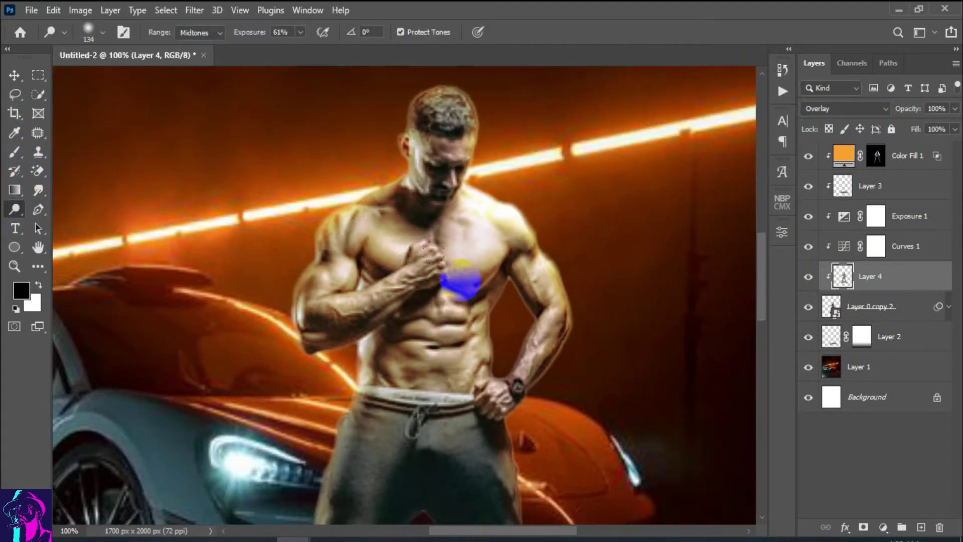
drag(446, 285, 432, 296)
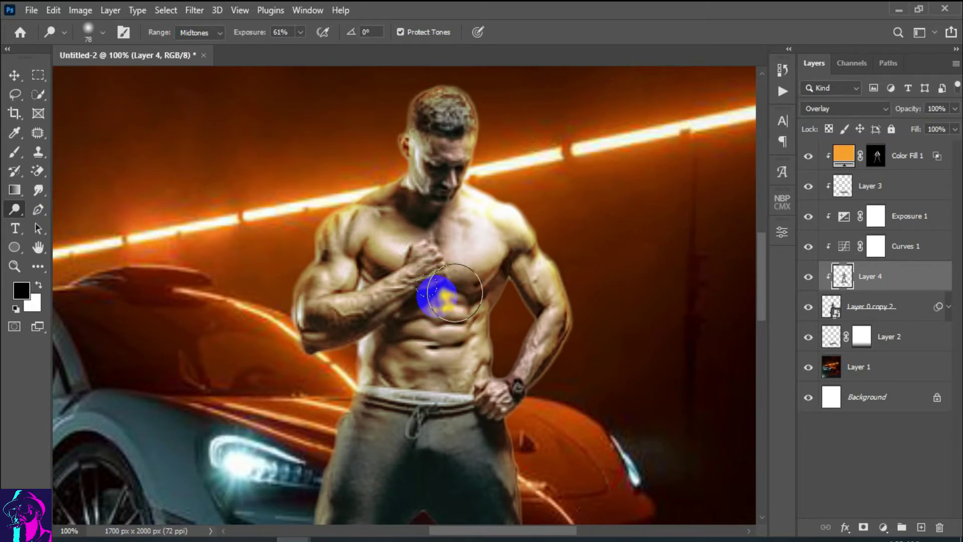
click(494, 320)
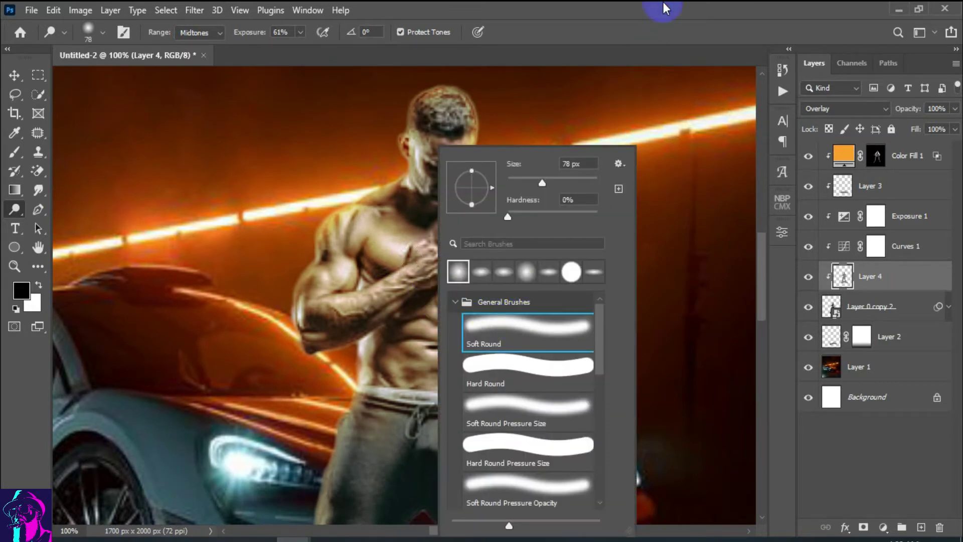
click(435, 215)
Dodge the chest and right pectoral with a 42 px brush, plus the dog's back
drag(458, 217, 435, 301)
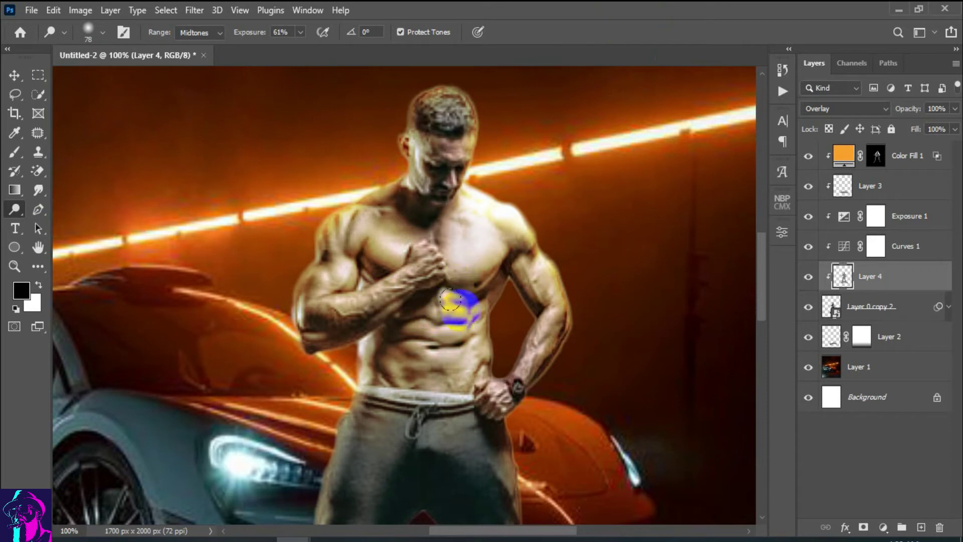
mouse_move(516, 315)
mouse_down()
mouse_move(408, 296)
mouse_move(460, 249)
mouse_up()
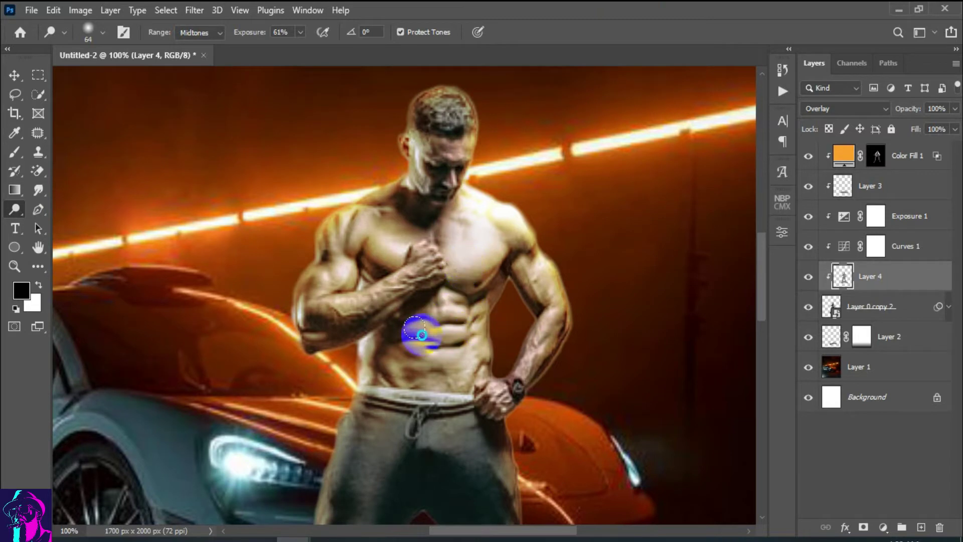
drag(421, 335, 428, 341)
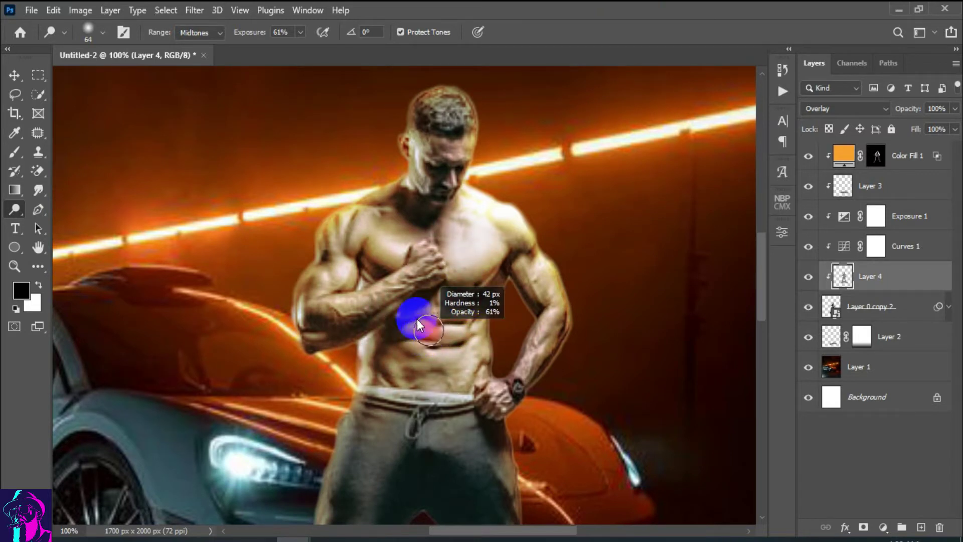
drag(462, 269, 420, 208)
click(483, 276)
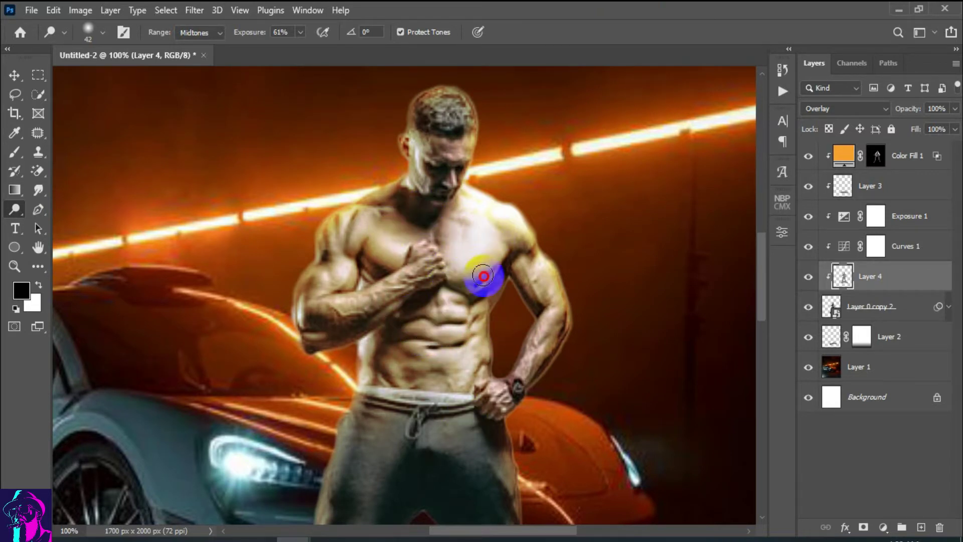
scroll(477, 311, down, 3)
scroll(474, 323, down, 3)
scroll(492, 445, down, 2)
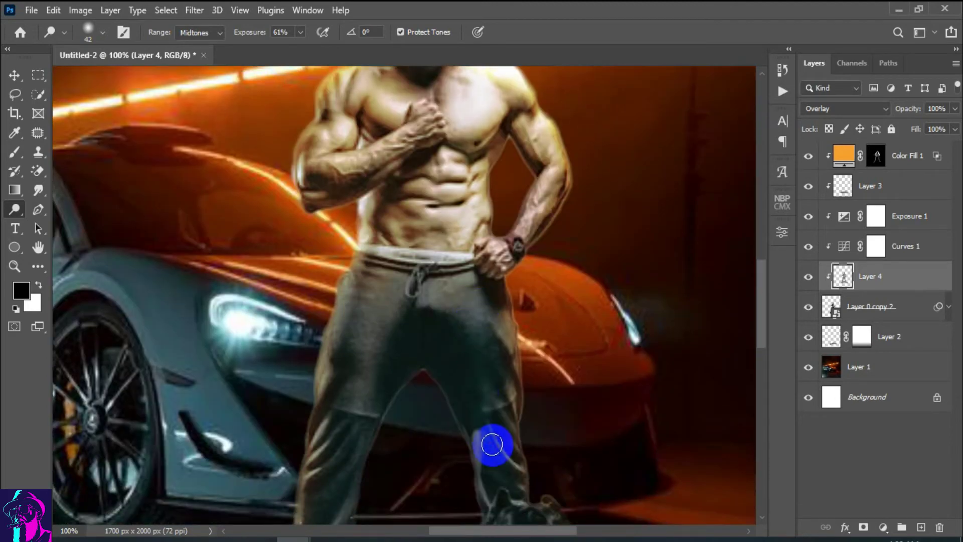
scroll(484, 348, down, 3)
scroll(511, 404, down, 4)
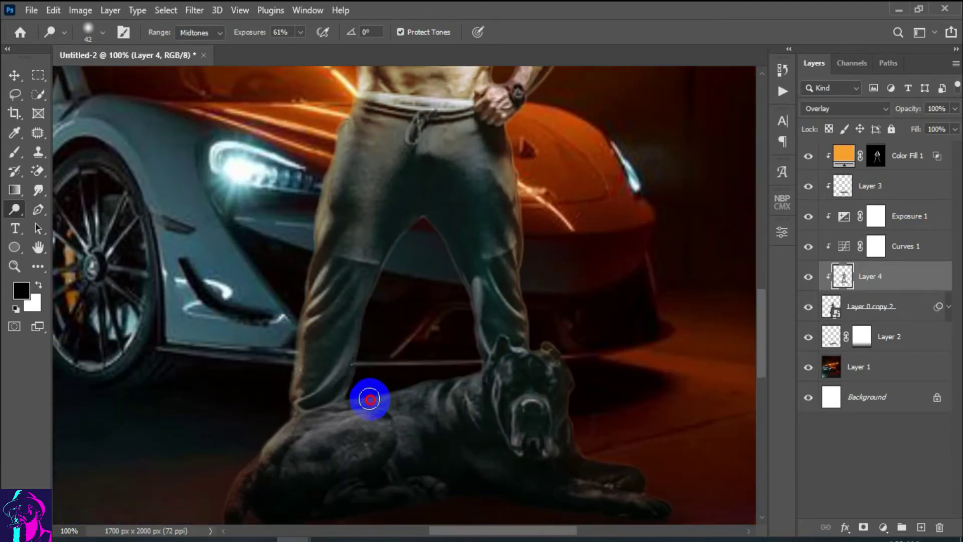
mouse_move(370, 400)
mouse_down()
mouse_move(446, 398)
mouse_move(548, 355)
mouse_move(498, 348)
mouse_move(494, 362)
mouse_move(529, 383)
mouse_move(510, 458)
mouse_move(329, 406)
mouse_move(387, 414)
mouse_up()
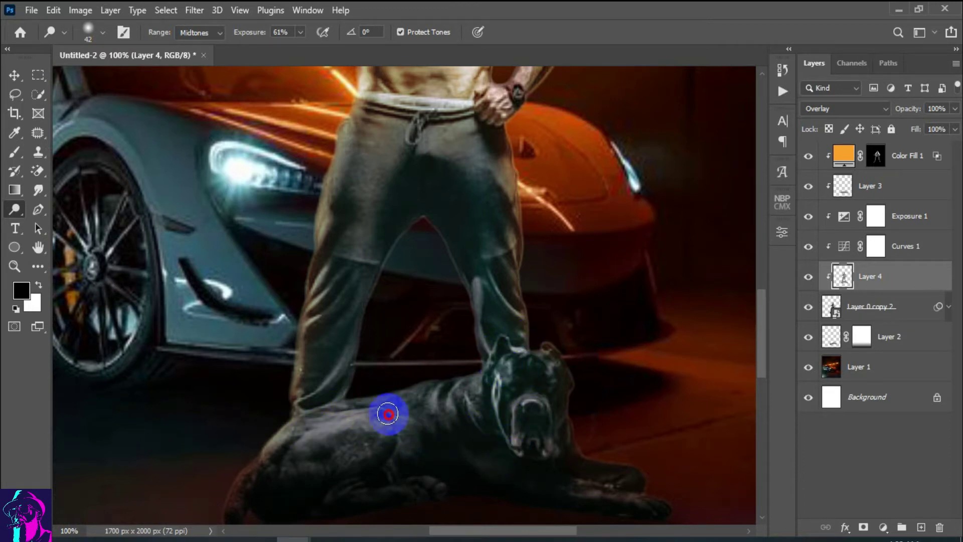
Dodge the left trouser thigh and the left shoulder and pectoral
scroll(380, 303, up, 3)
drag(377, 189, 326, 434)
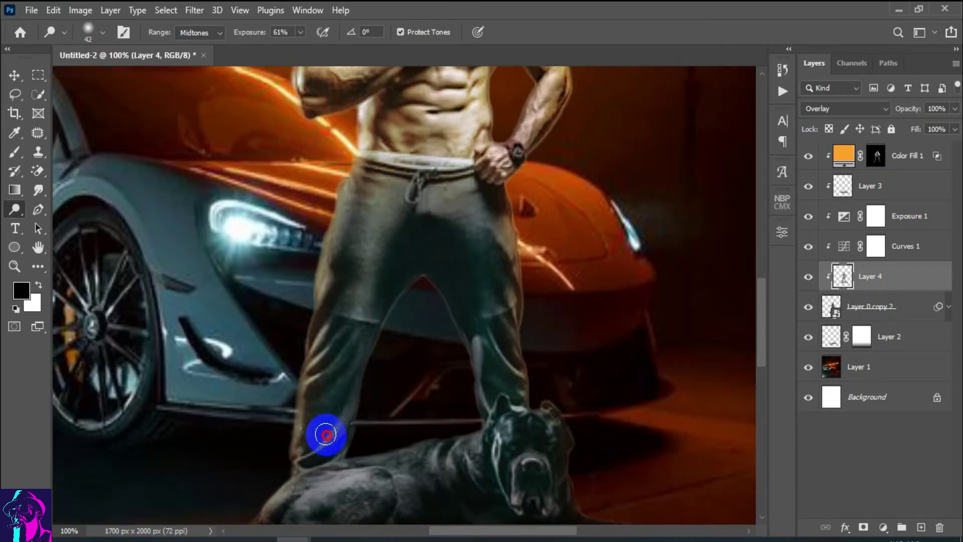
scroll(326, 434, up, 2)
drag(344, 294, 354, 330)
scroll(367, 325, up, 1)
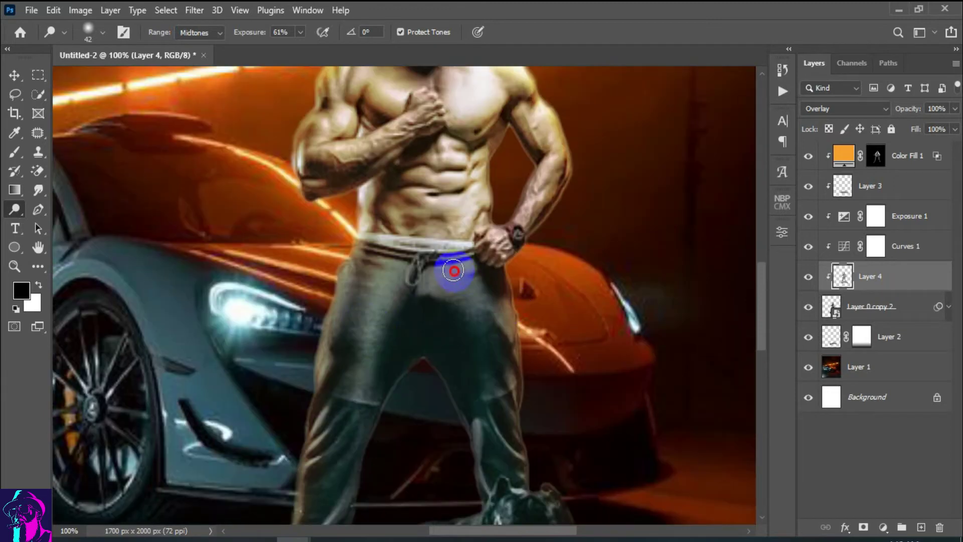
scroll(469, 379, up, 3)
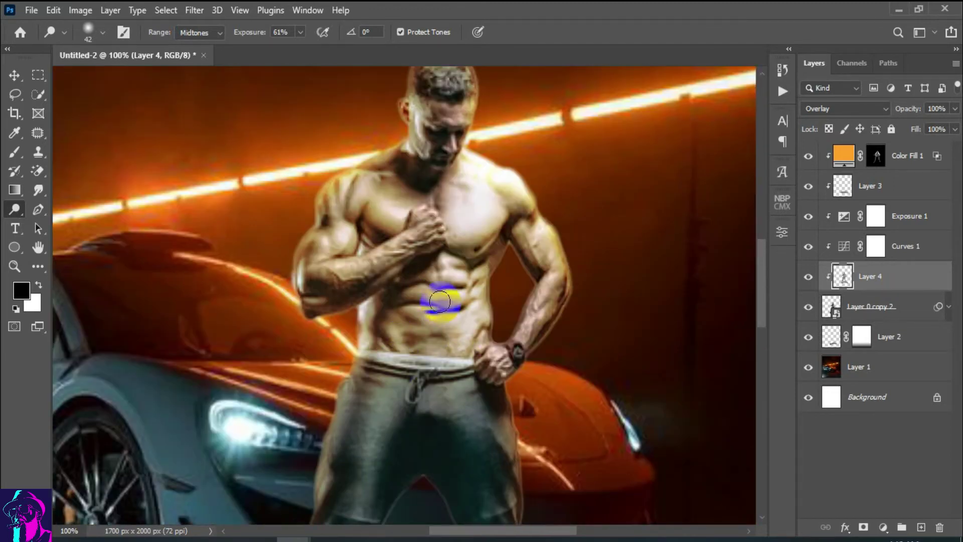
scroll(436, 359, up, 3)
drag(430, 352, 381, 271)
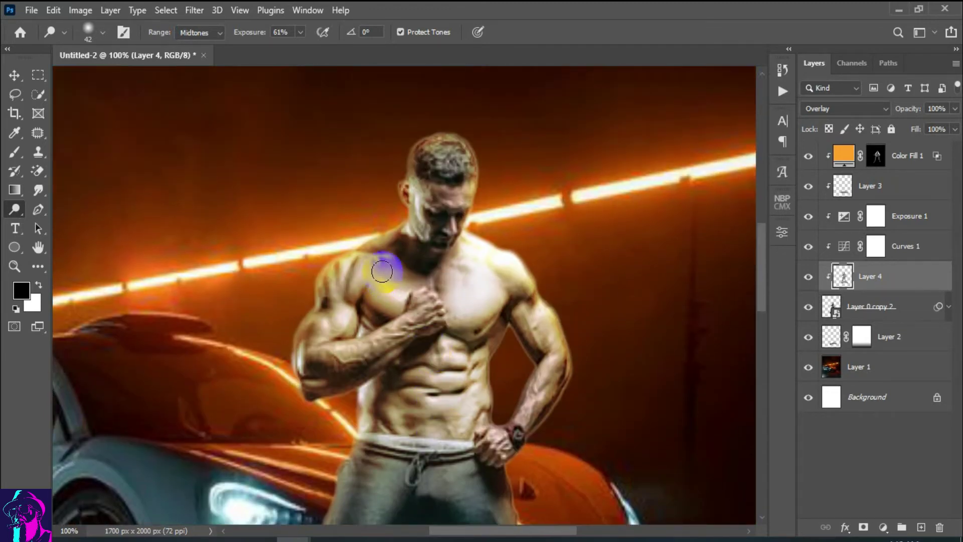
scroll(430, 318, down, 2)
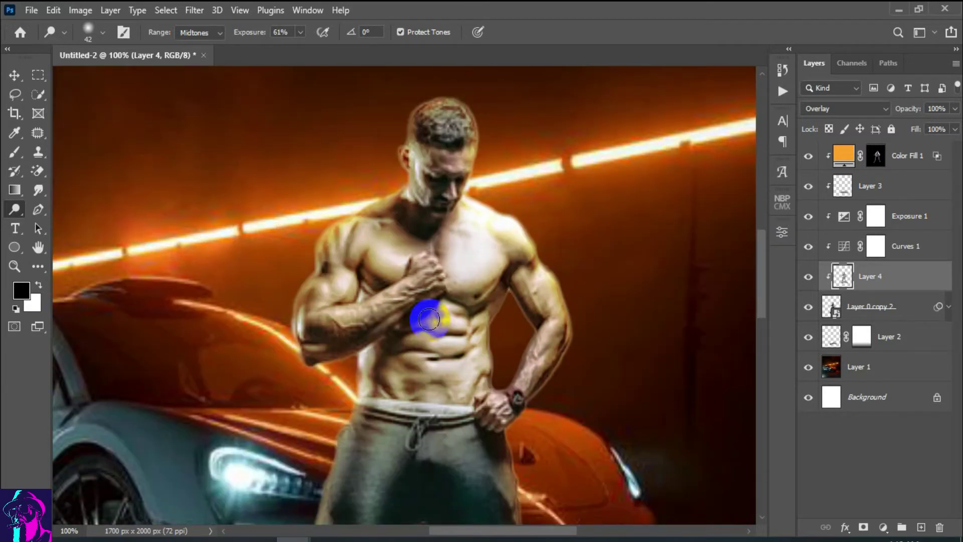
scroll(429, 319, down, 1)
scroll(429, 319, down, 1)
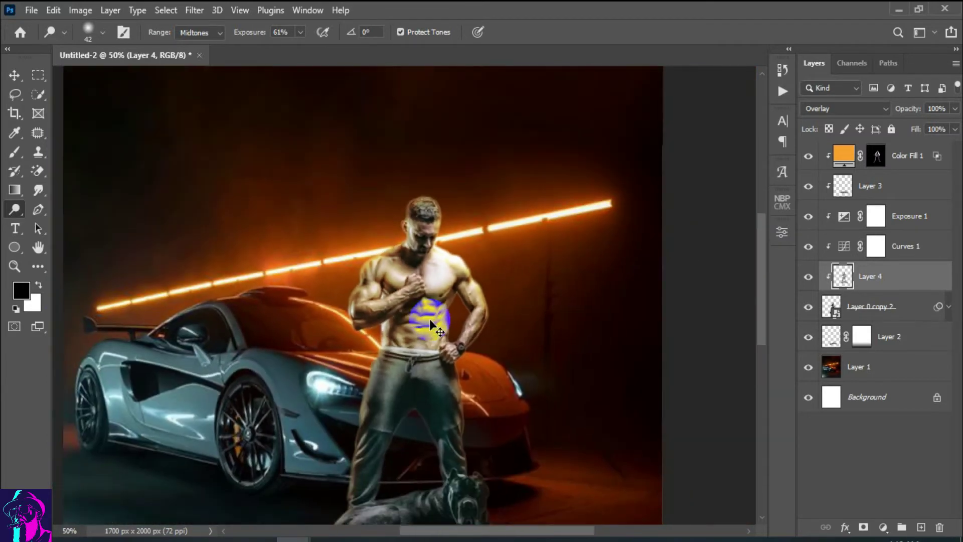
Zoom in on the face and brighten the brow highlight with a smaller brush
mouse_move(451, 301)
mouse_down()
mouse_move(477, 301)
mouse_move(436, 228)
mouse_up()
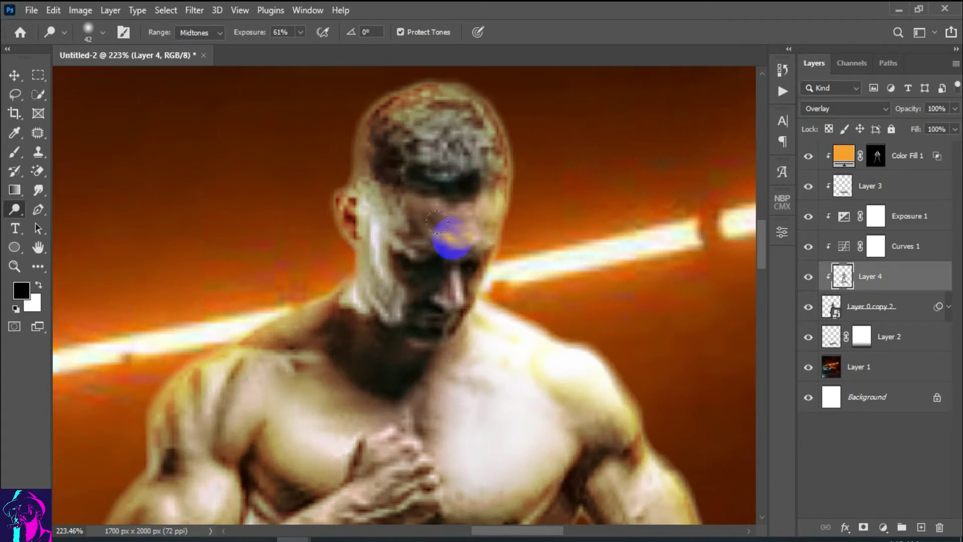
alt+right_click(436, 221)
click(485, 233)
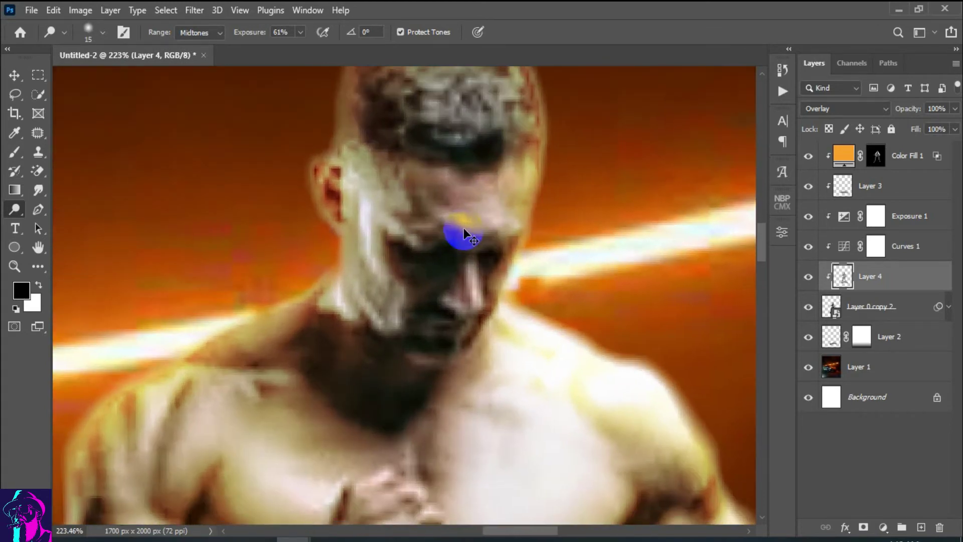
key(ctrl+1)
scroll(470, 236, down, 3)
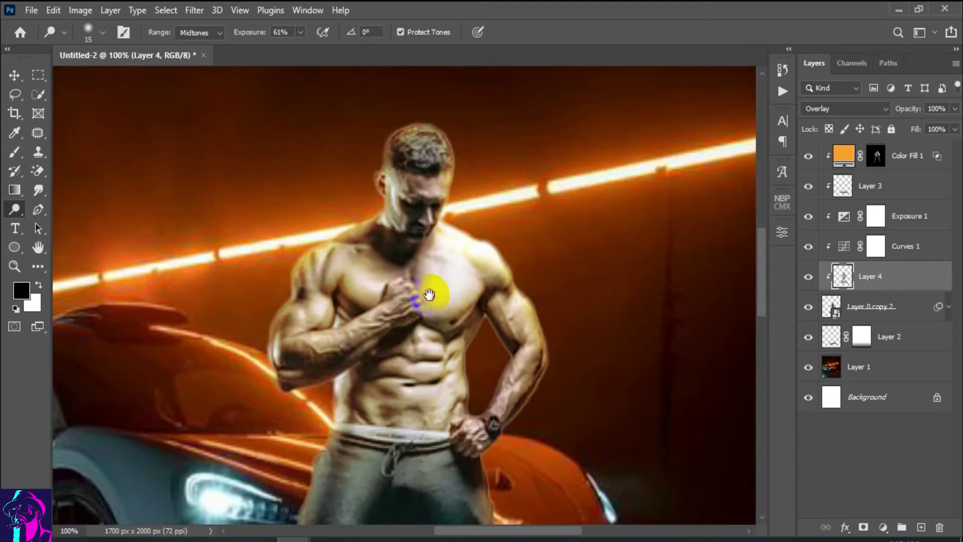
scroll(430, 288, down, 3)
alt+scroll(422, 262, down, 2)
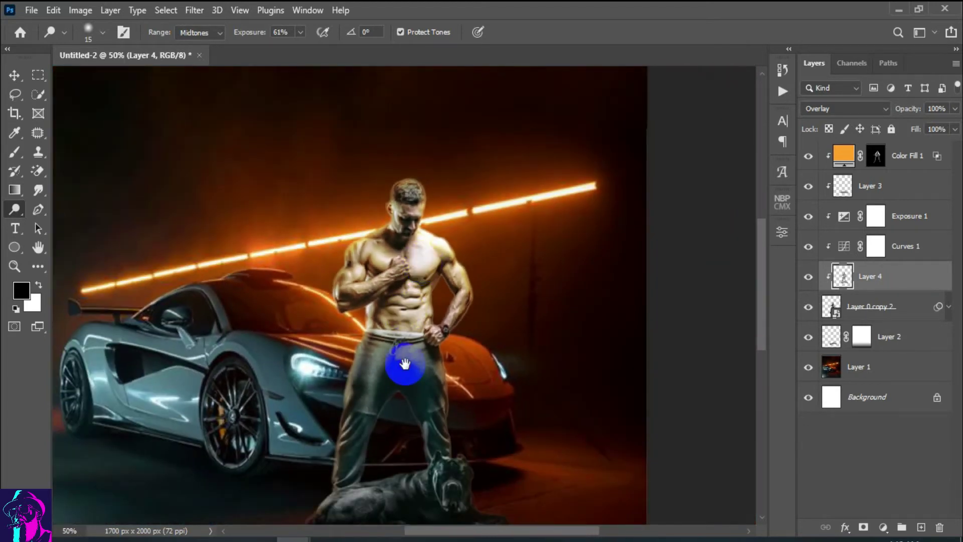
scroll(398, 363, down, 1)
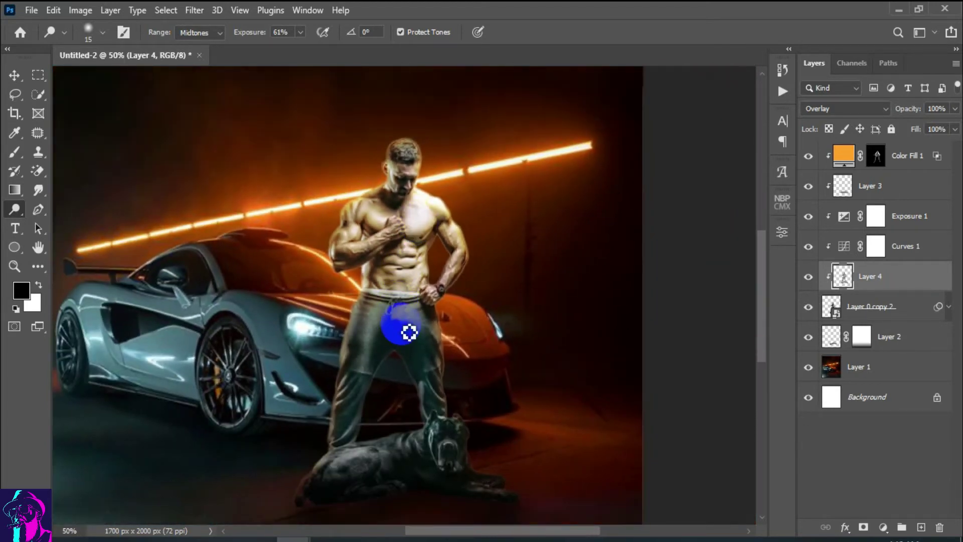
Drag Light-Effect.jpg into the composite above Layer 1
click(897, 377)
click(14, 75)
scroll(291, 251, down, 1)
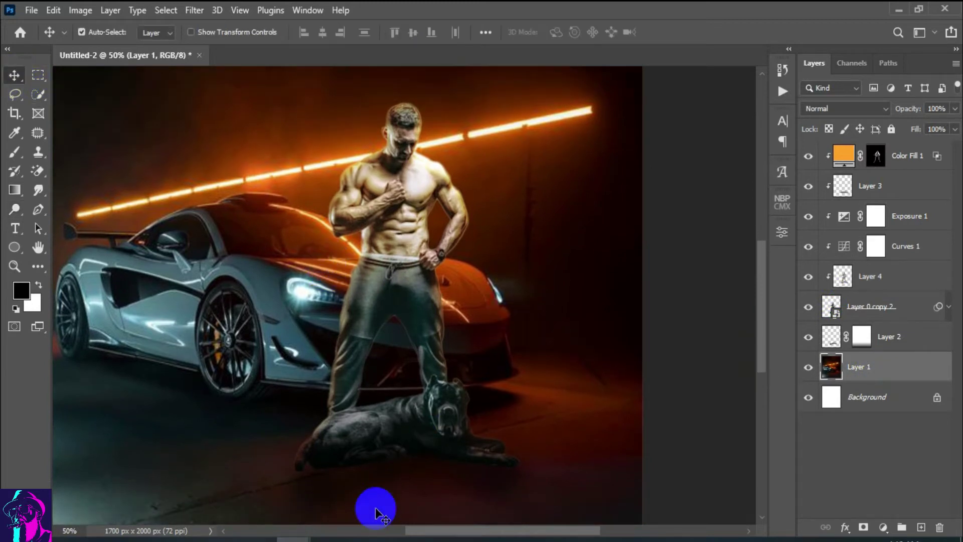
click(291, 497)
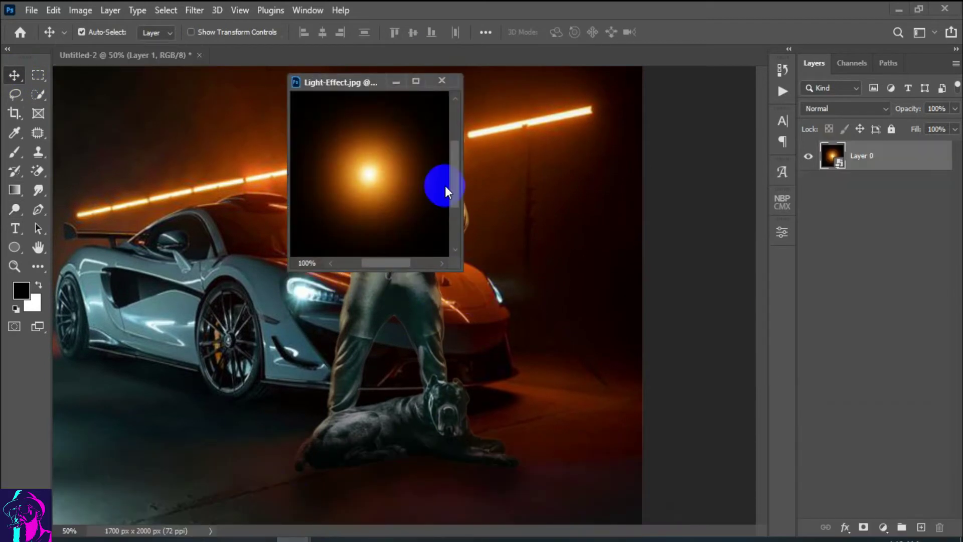
drag(375, 83, 728, 140)
mouse_move(738, 199)
mouse_down()
mouse_move(397, 310)
mouse_move(353, 241)
mouse_up()
click(747, 140)
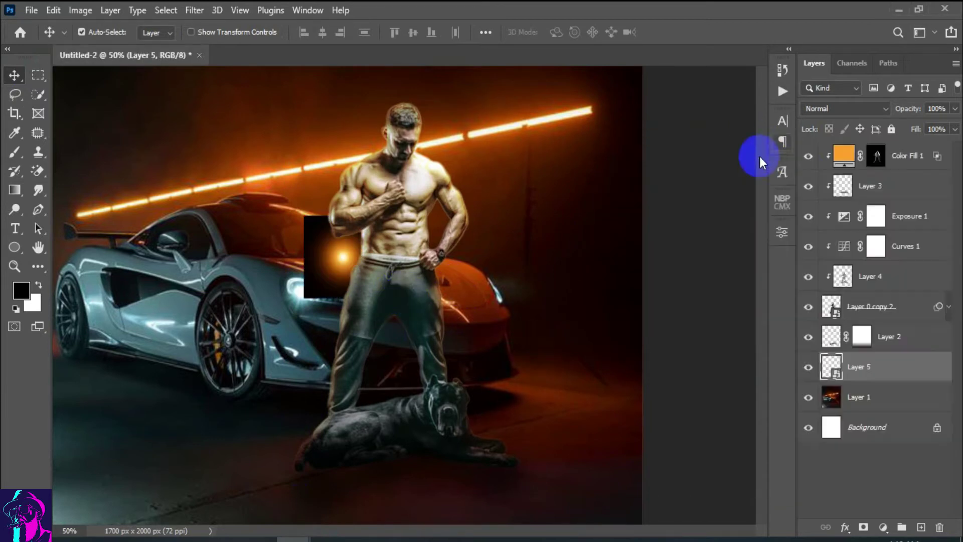
Set the glow layer to Screen and place it over the car's headlight
click(880, 109)
click(837, 232)
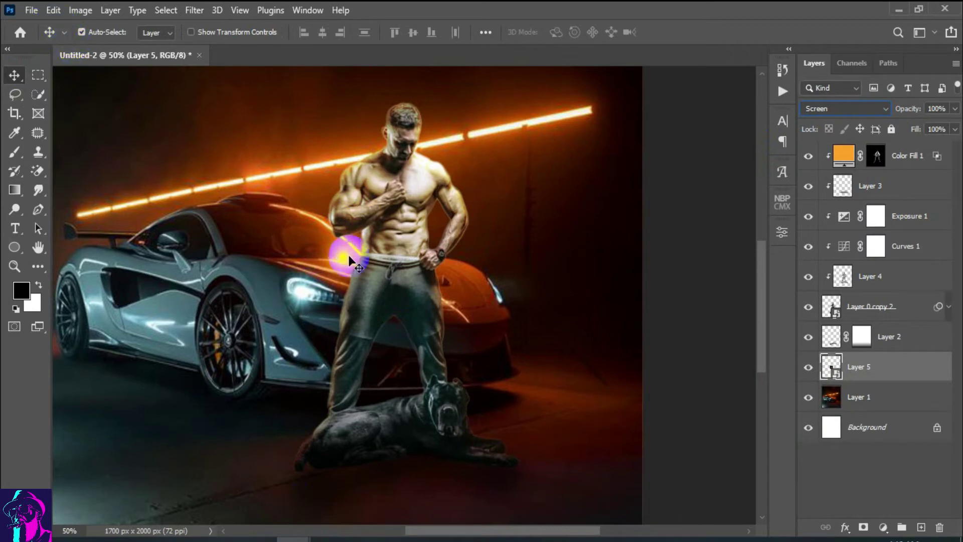
drag(350, 258, 305, 295)
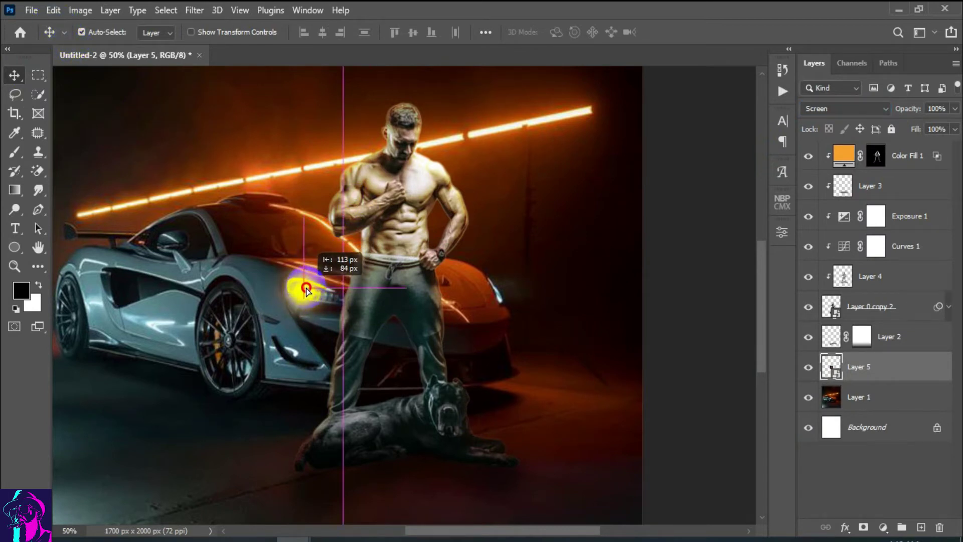
drag(305, 291, 305, 292)
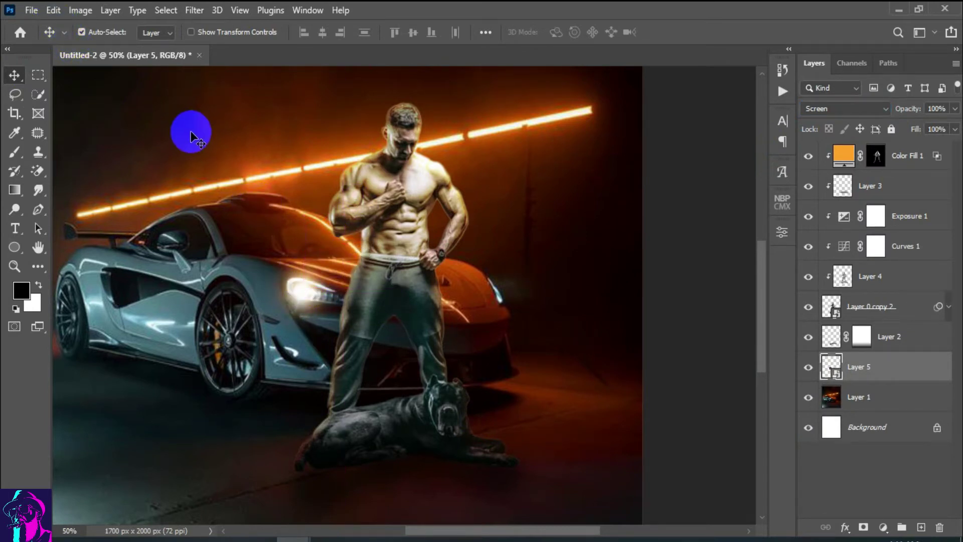
Free Transform the glow to about 244% and commit it
click(53, 10)
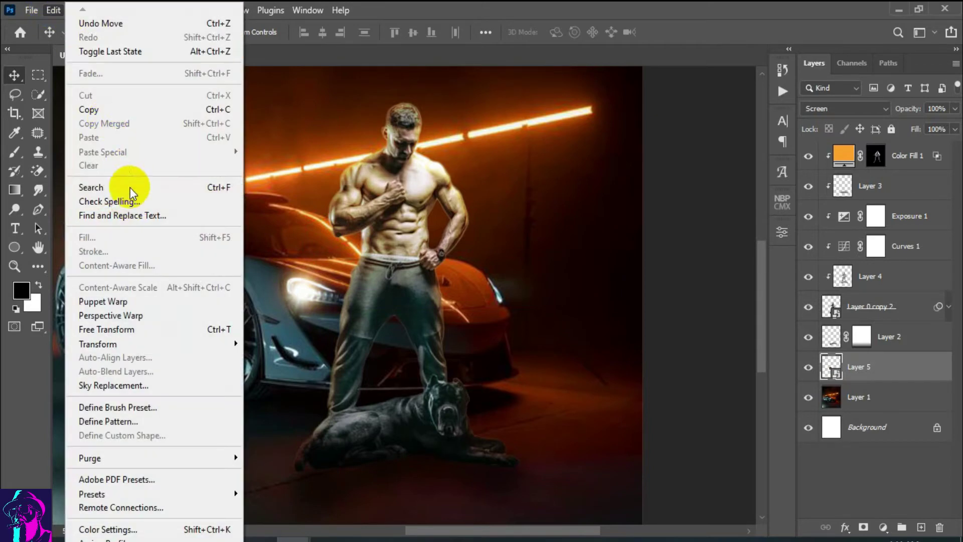
click(124, 328)
drag(341, 288, 399, 291)
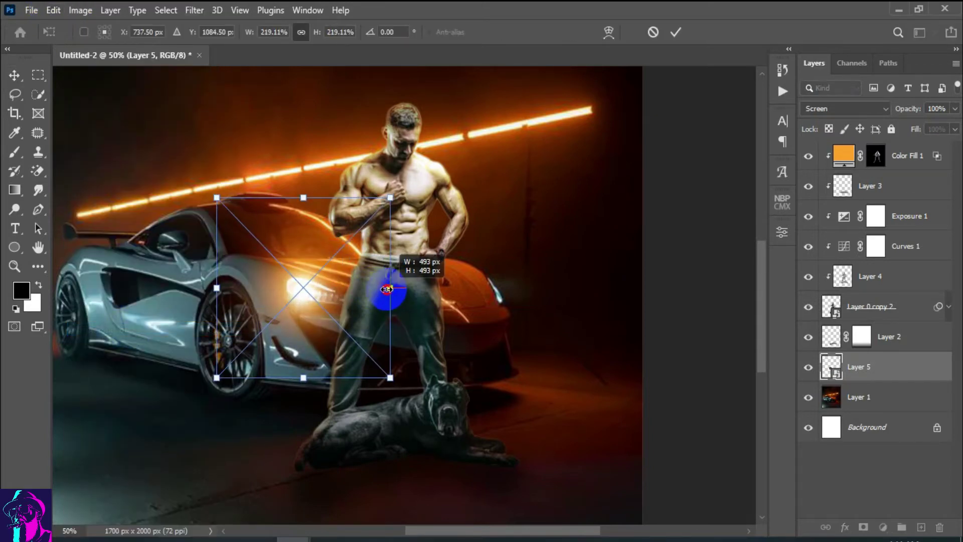
drag(330, 281, 329, 285)
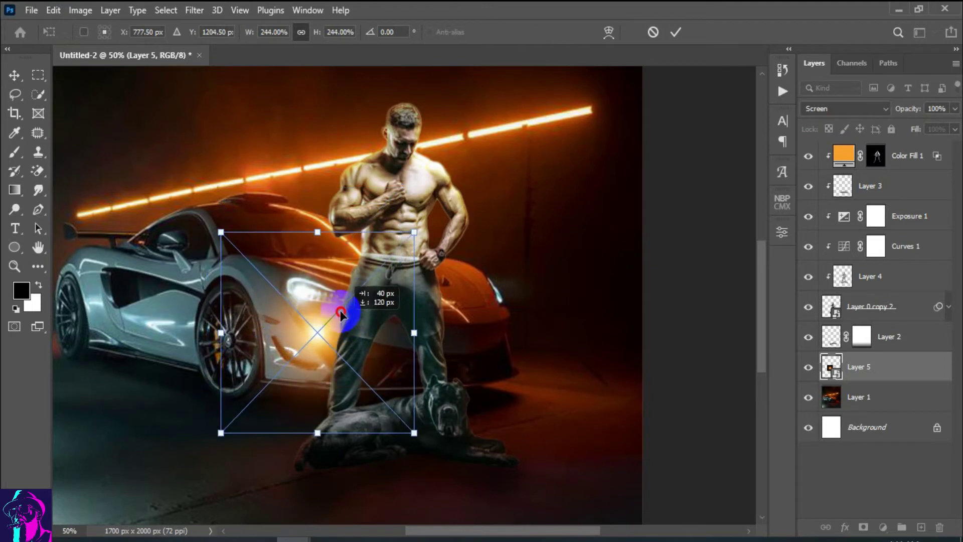
click(676, 32)
click(843, 341)
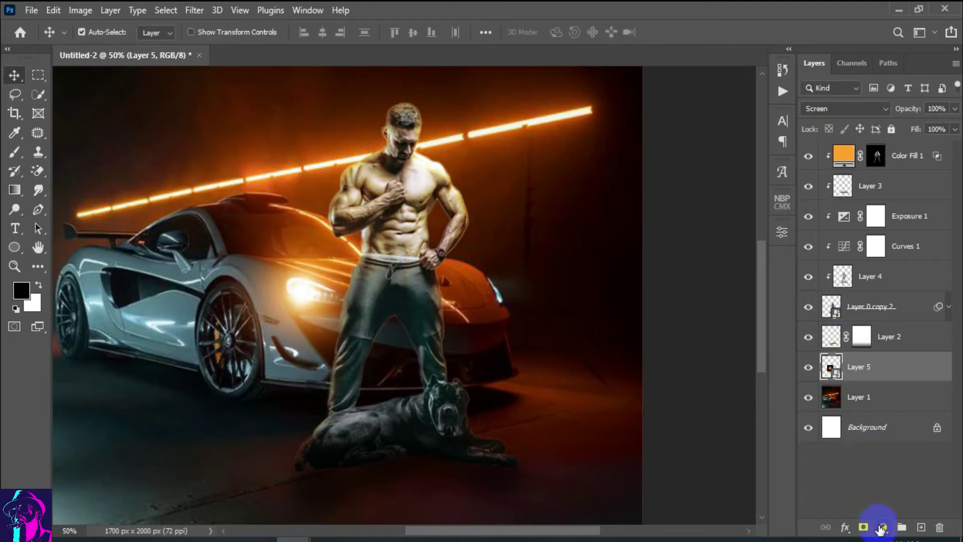
click(882, 528)
Add a Hue/Saturation layer clipped to Layer 5 with Hue +153 and Saturation -59
click(891, 383)
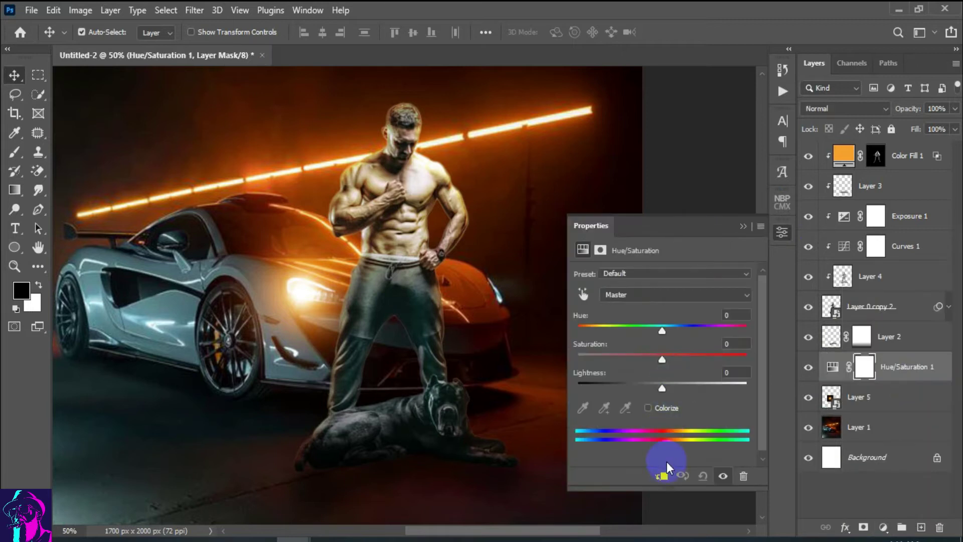
click(662, 476)
mouse_move(662, 331)
mouse_down()
mouse_move(692, 332)
mouse_move(639, 333)
mouse_move(724, 333)
mouse_up()
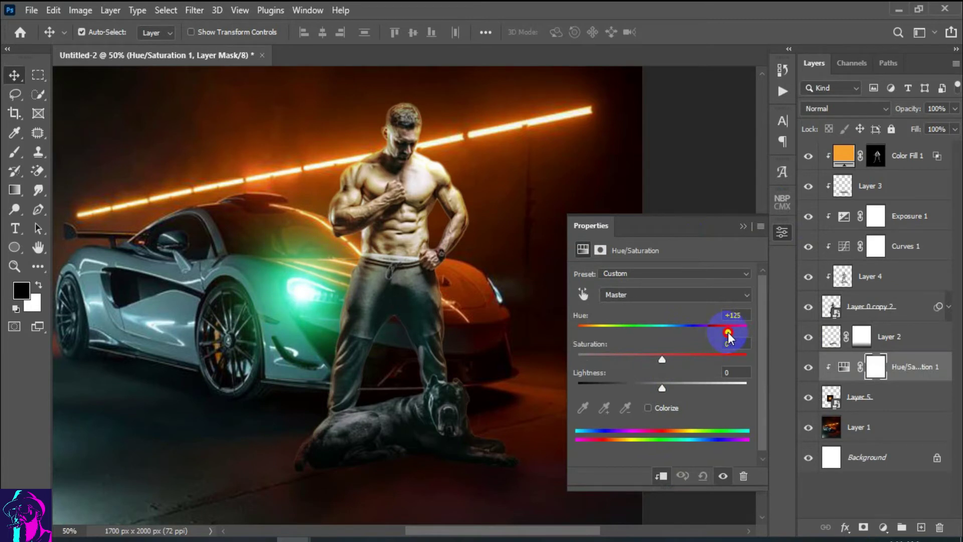
drag(726, 333, 734, 333)
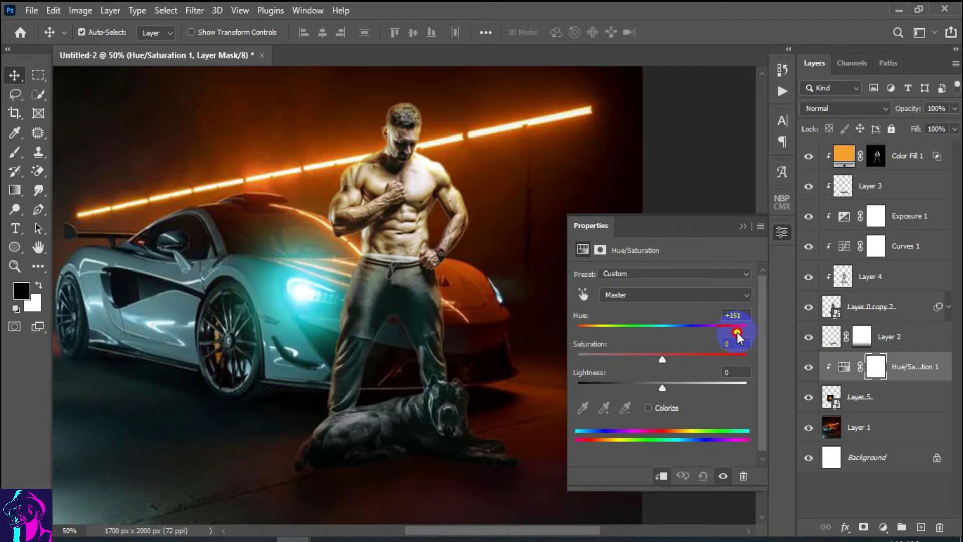
drag(738, 332, 739, 332)
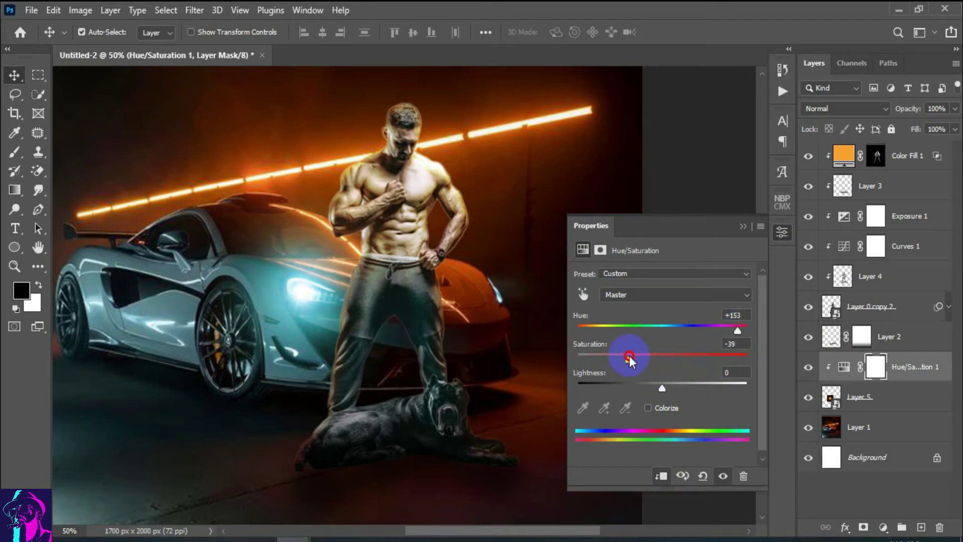
mouse_move(629, 356)
mouse_down()
mouse_move(611, 354)
mouse_move(625, 345)
mouse_up()
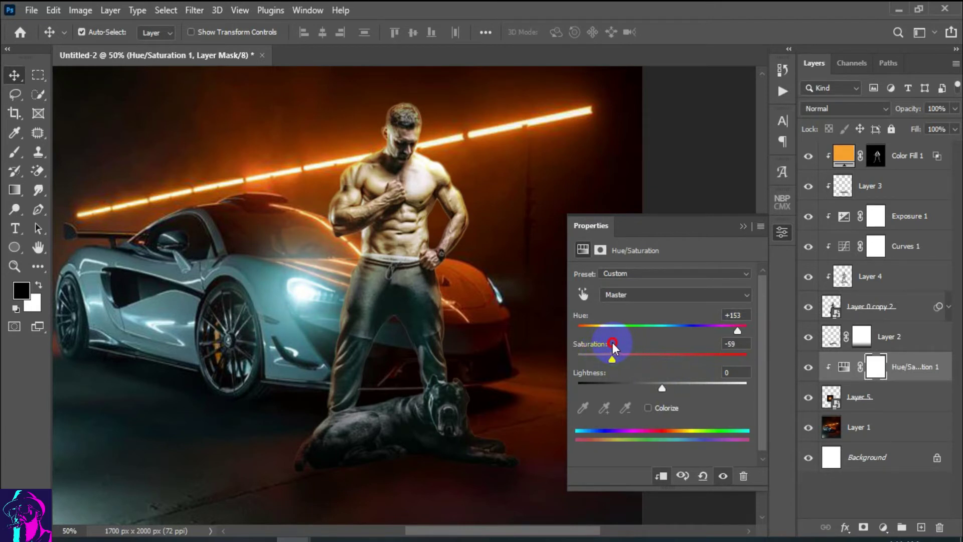
mouse_move(671, 387)
mouse_down()
mouse_move(649, 384)
mouse_move(658, 382)
mouse_up()
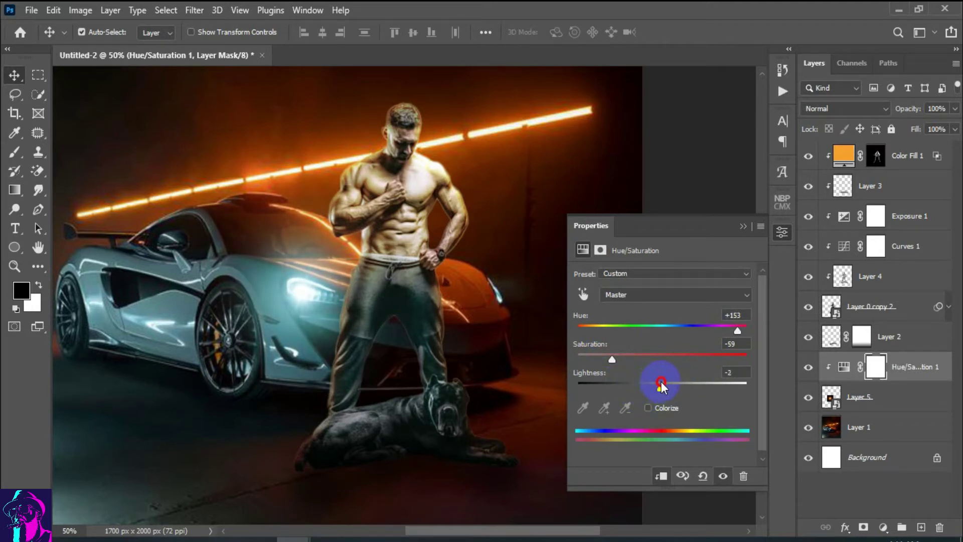
click(743, 226)
click(808, 368)
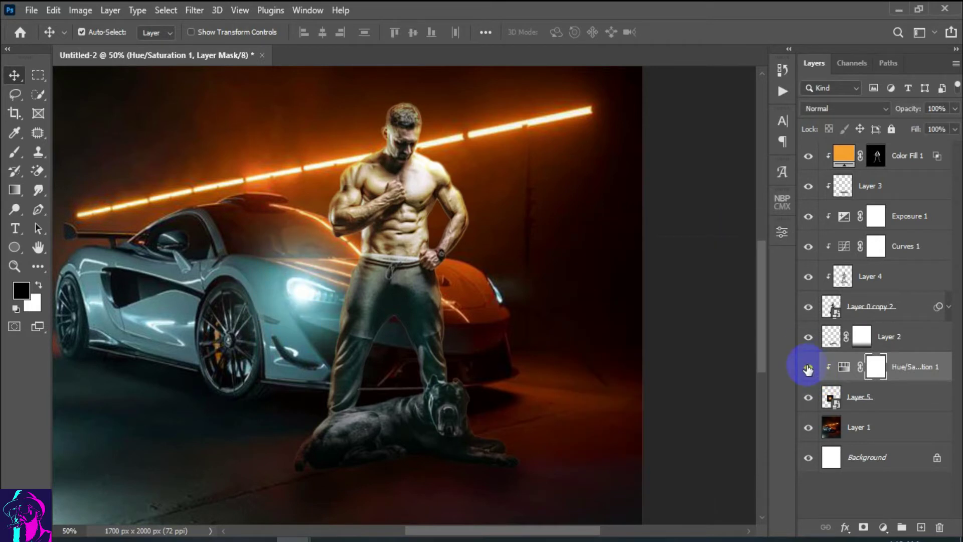
Toggle the glow's visibility to compare, then zoom back to 50%
click(808, 397)
click(808, 398)
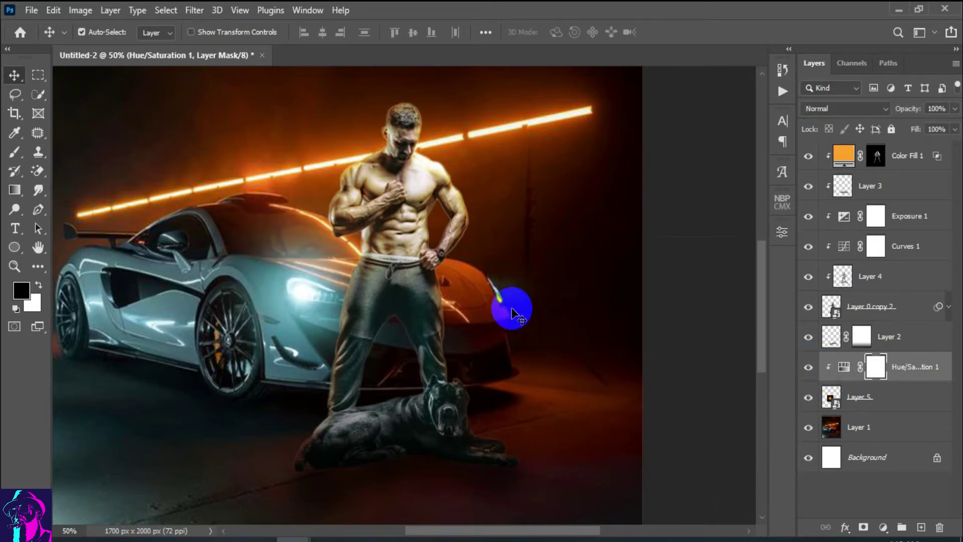
key(ctrl+0)
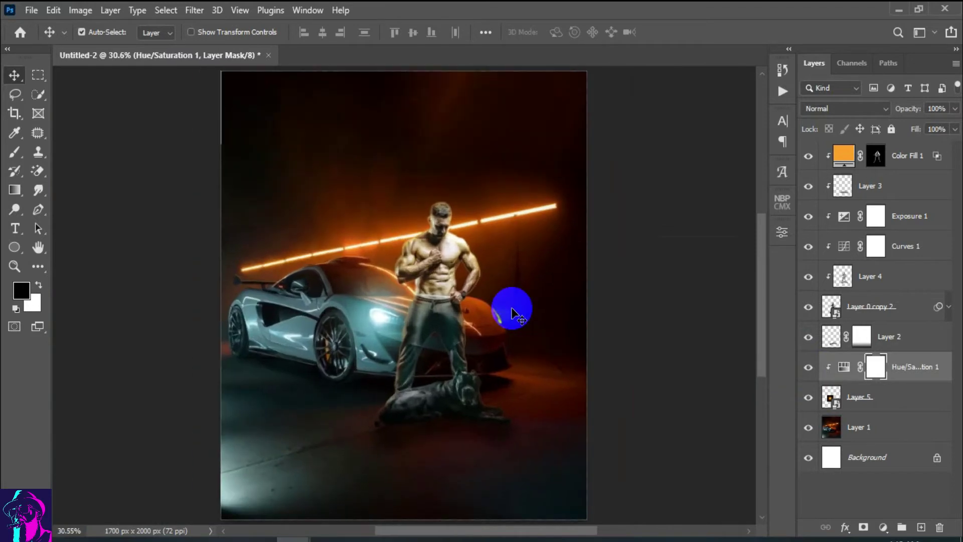
key(ctrl+plus)
key(ctrl+plus)
scroll(512, 305, down, 1)
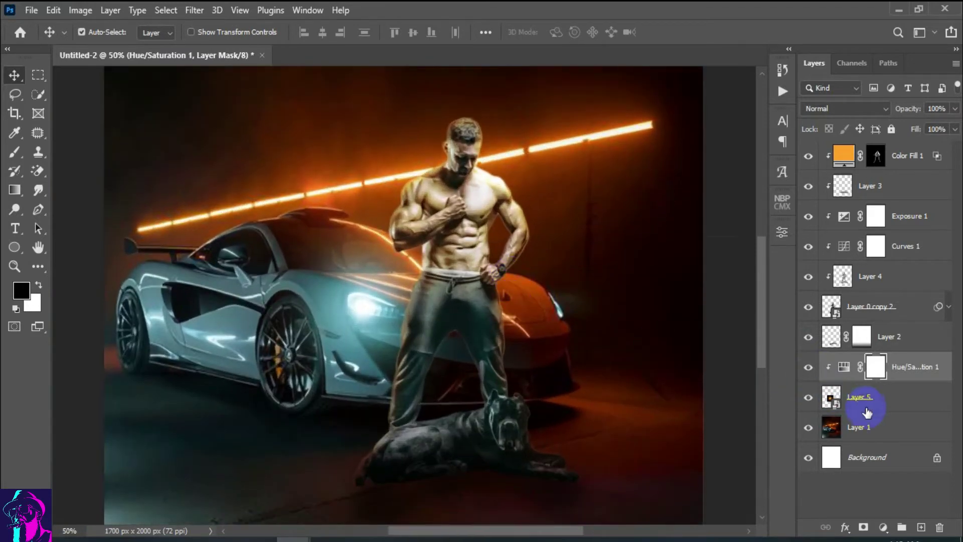
Duplicate Layer 5 with its Hue/Saturation adjustment
click(886, 405)
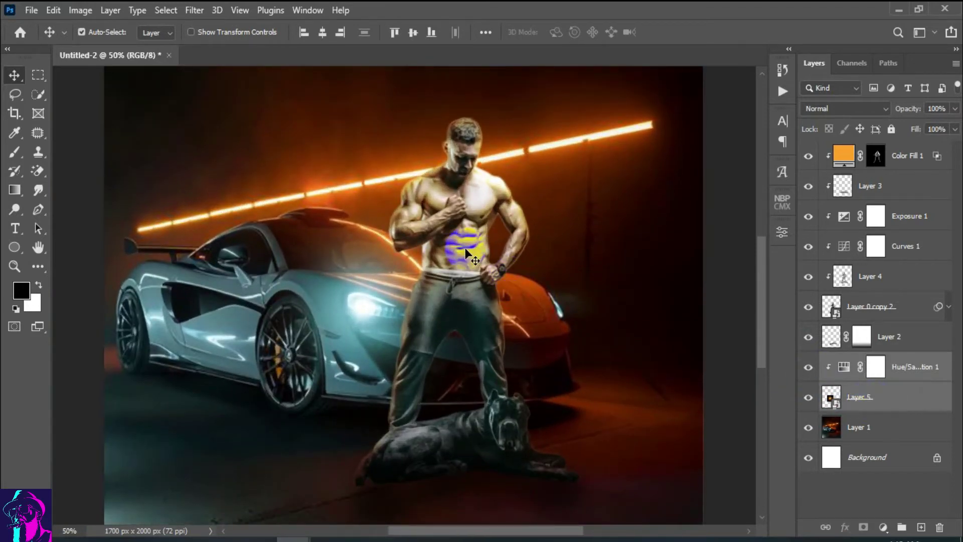
right_click(910, 401)
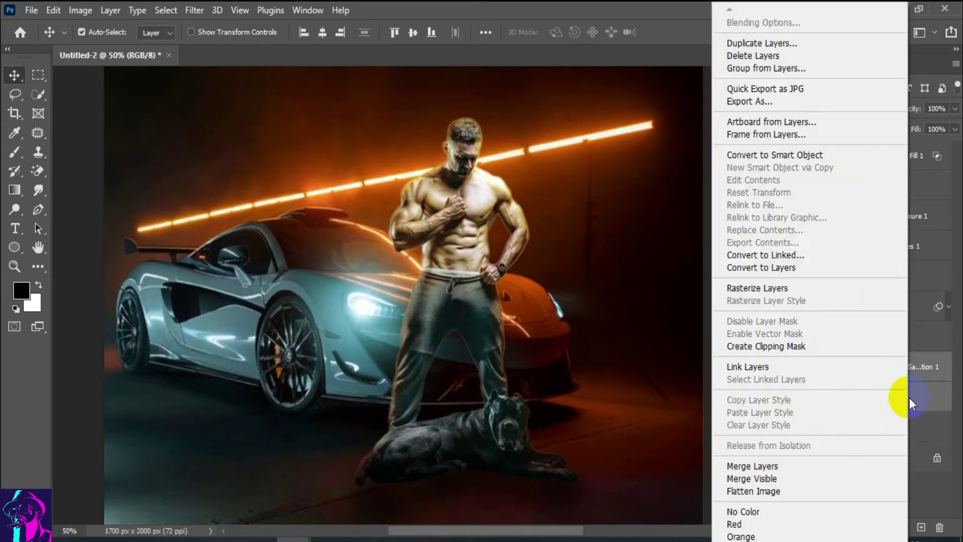
click(771, 44)
click(622, 149)
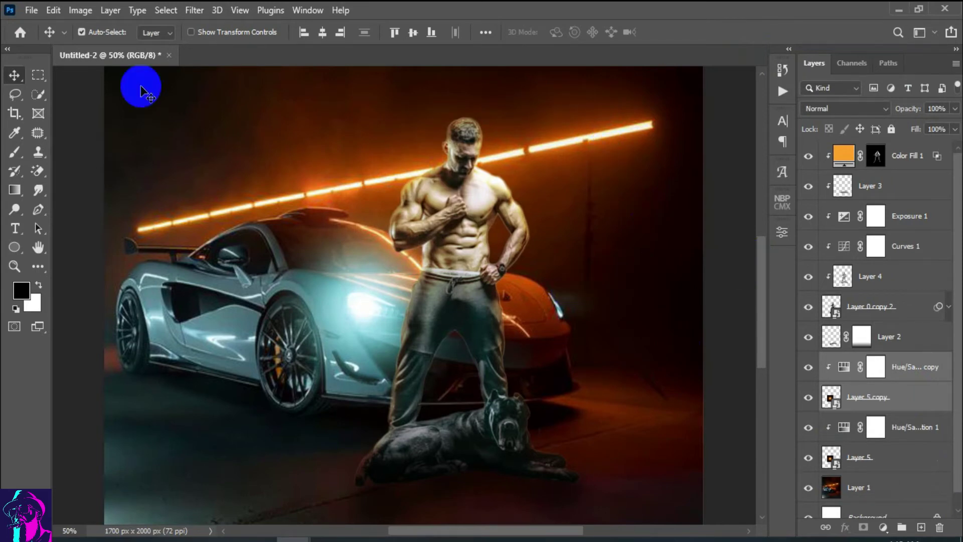
Flip the duplicated glow horizontally, move it right and scale it to about 73%
click(54, 11)
click(107, 329)
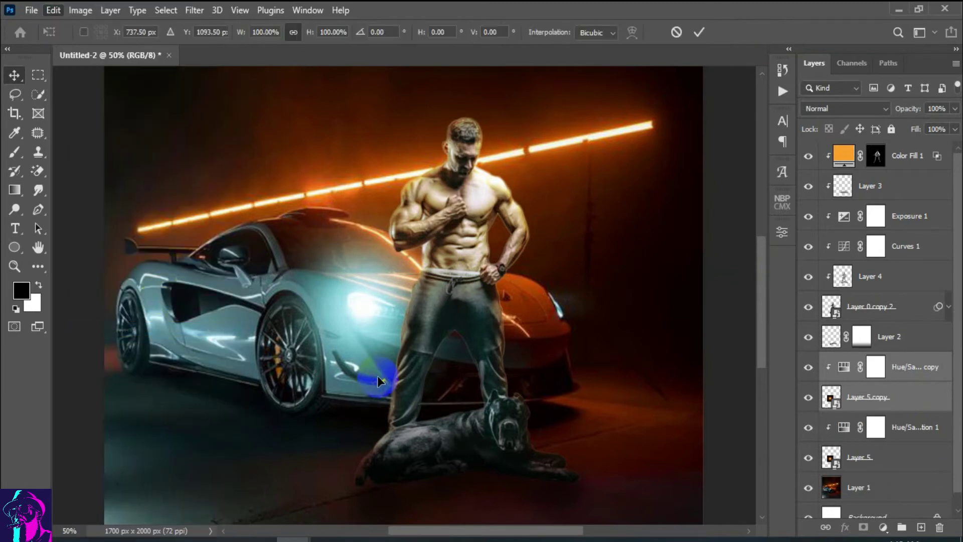
right_click(392, 318)
click(443, 296)
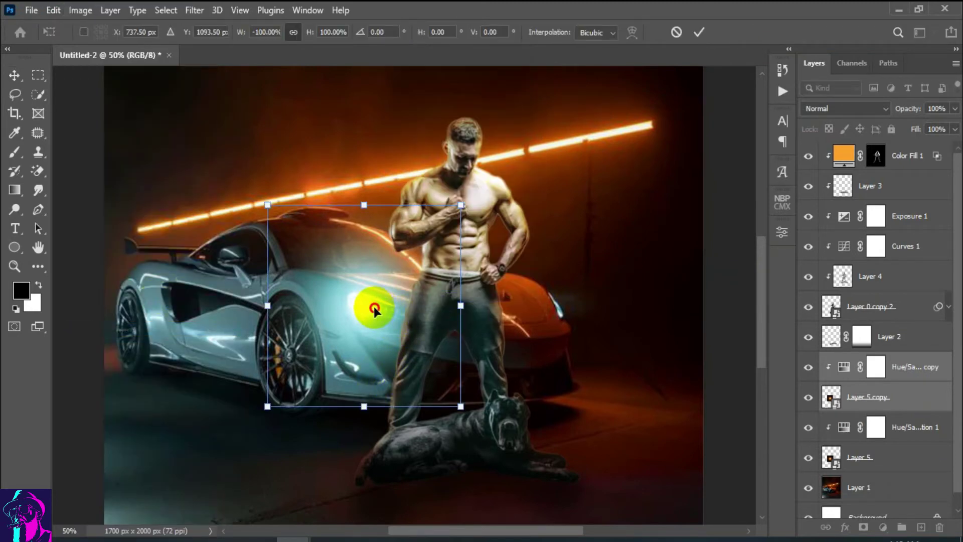
mouse_move(372, 307)
mouse_down()
mouse_move(564, 311)
mouse_move(568, 302)
mouse_up()
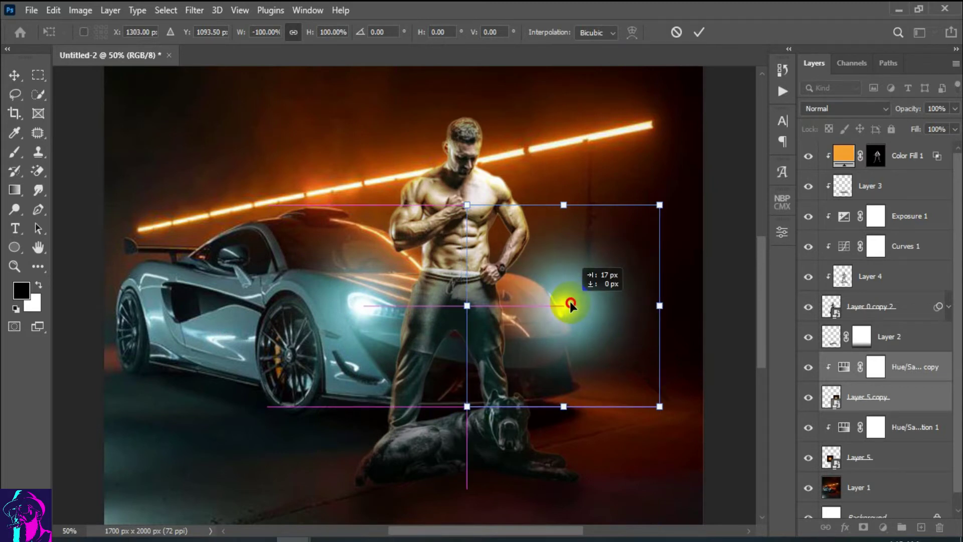
drag(654, 306, 631, 305)
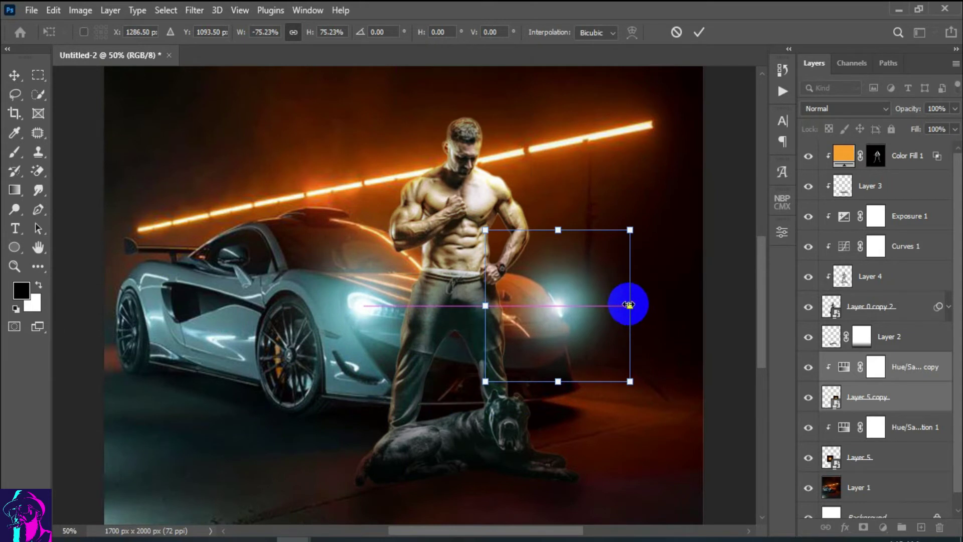
mouse_move(630, 382)
mouse_down()
mouse_move(637, 369)
mouse_move(626, 403)
mouse_up()
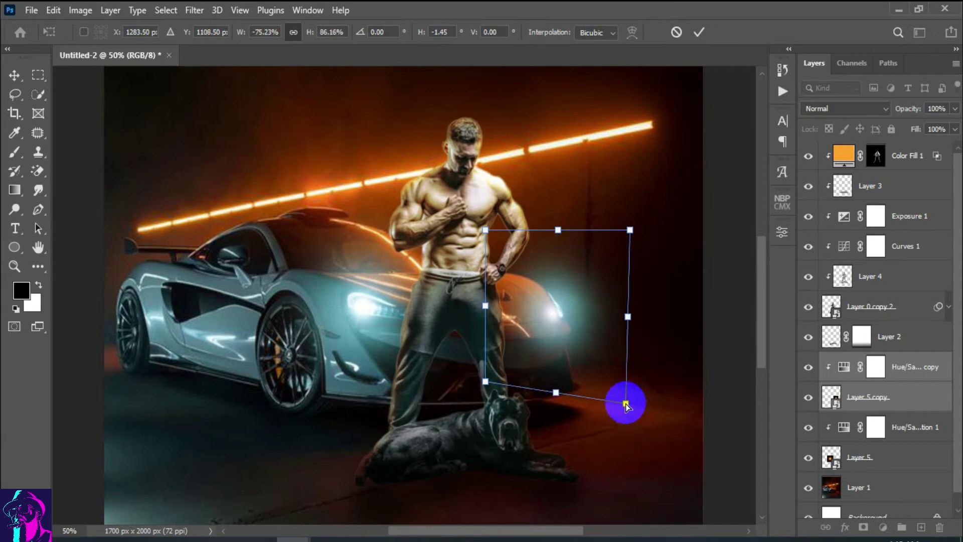
Tilt the glow in perspective about 13°, move it onto the headlight and commit
right_click(572, 310)
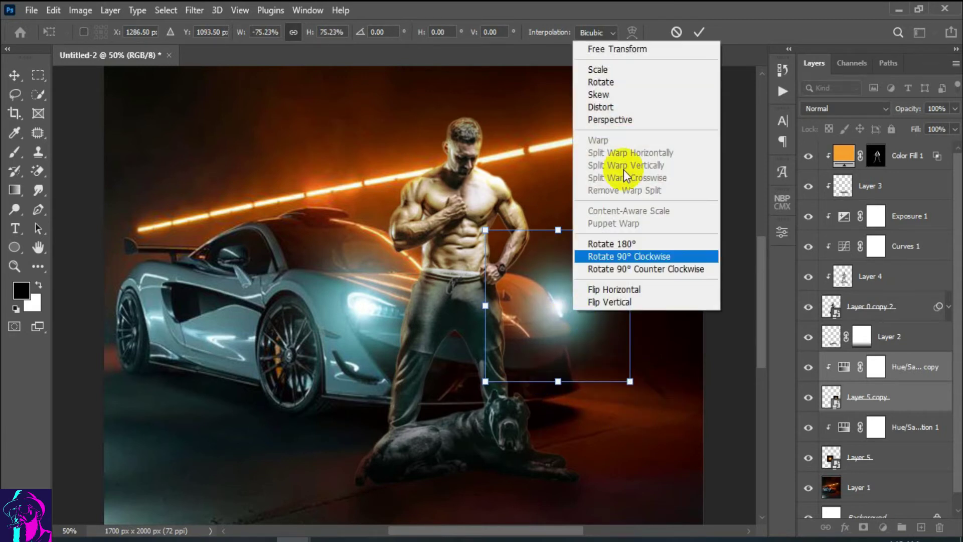
click(616, 121)
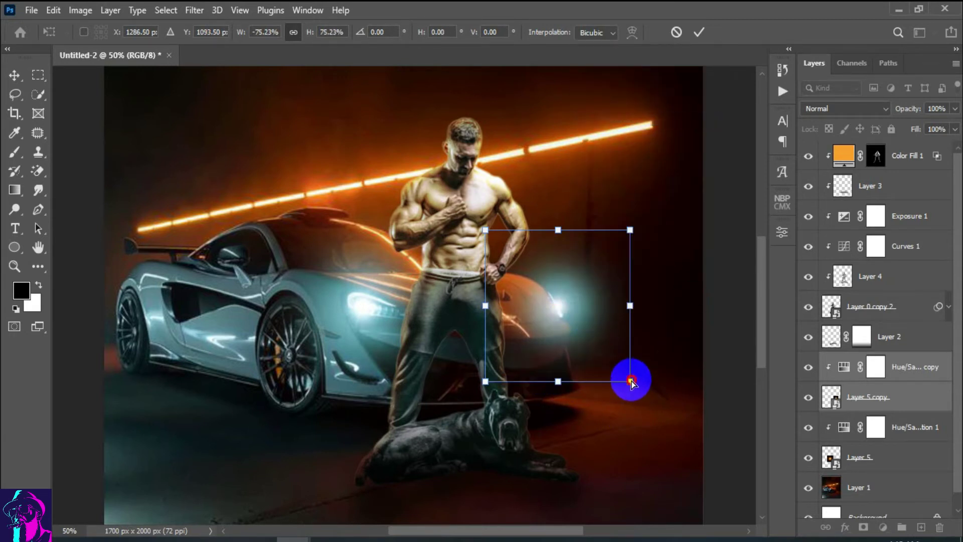
drag(631, 382, 628, 348)
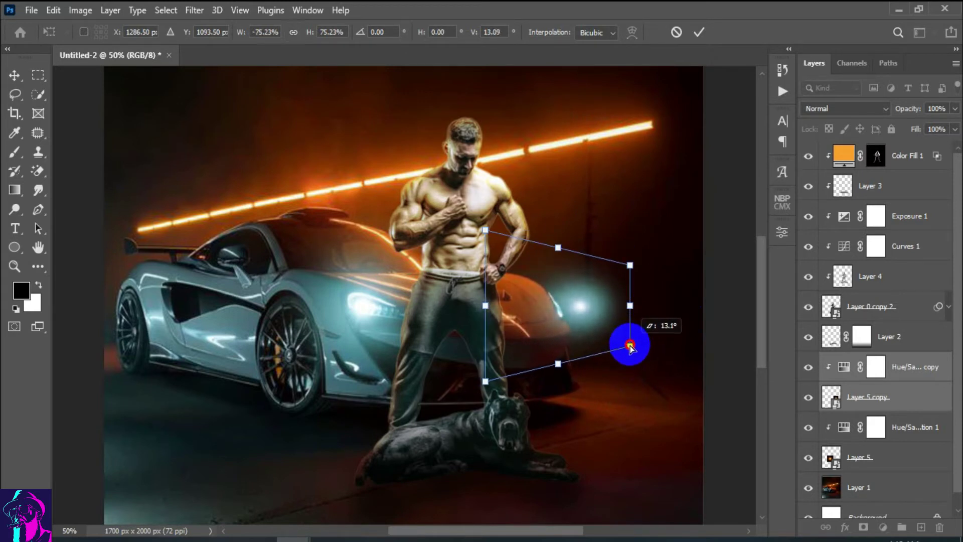
drag(628, 348, 629, 346)
drag(585, 312, 530, 318)
scroll(570, 307, up, 5)
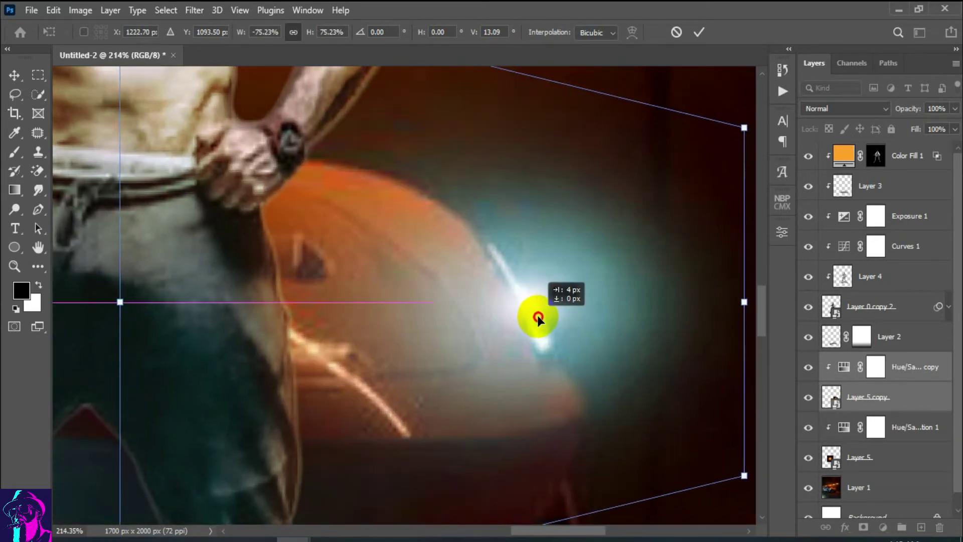
click(698, 32)
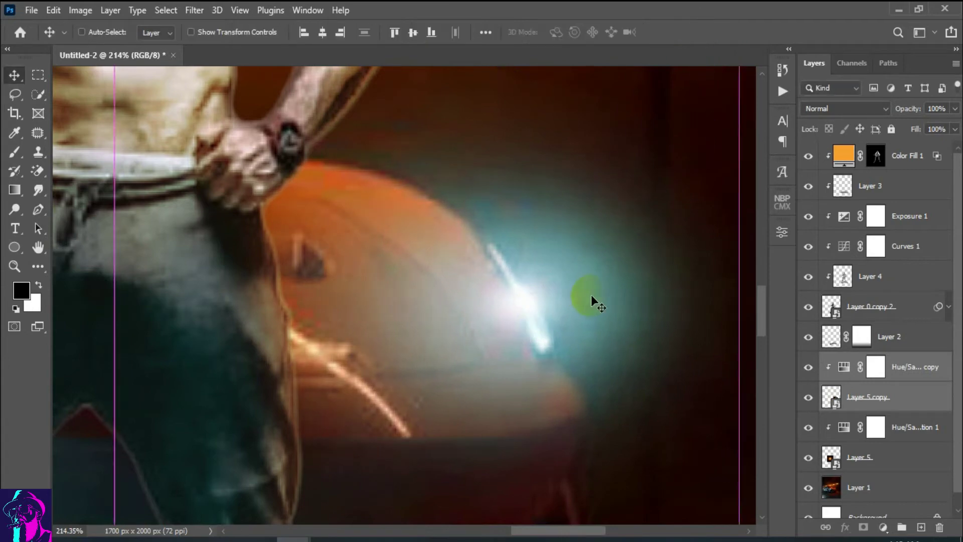
key(ctrl+0)
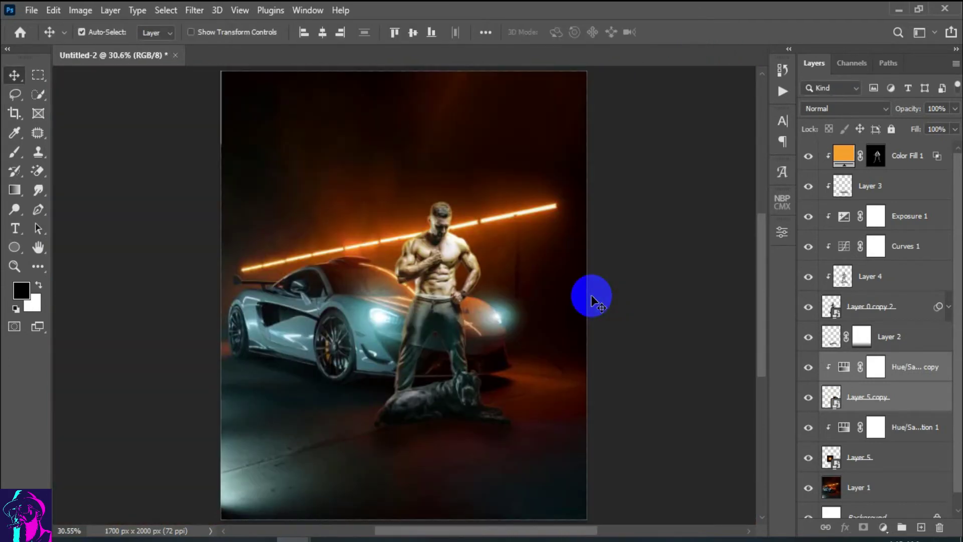
Free Transform the glow, rotating it to about 38° and nudging it up-right
click(53, 10)
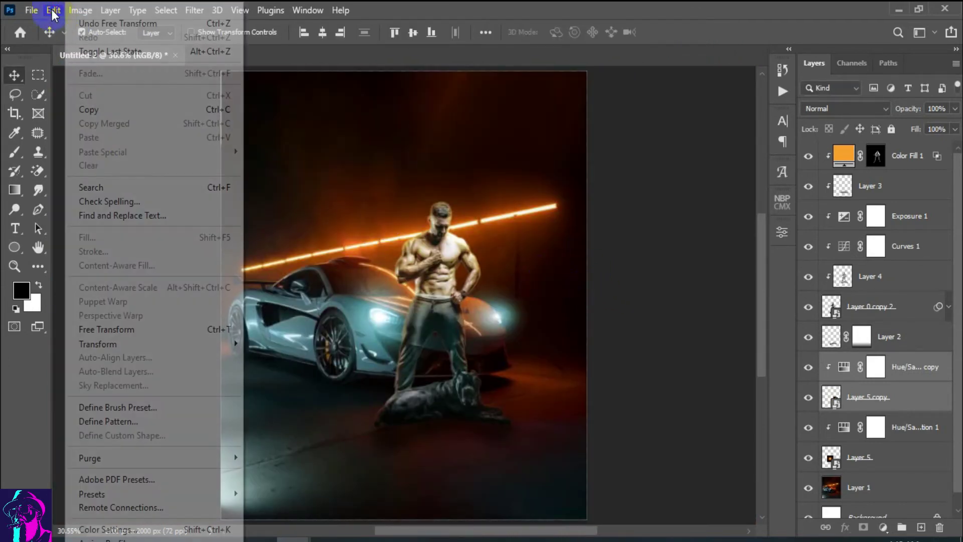
key(Escape)
drag(552, 266, 585, 303)
drag(480, 332, 486, 326)
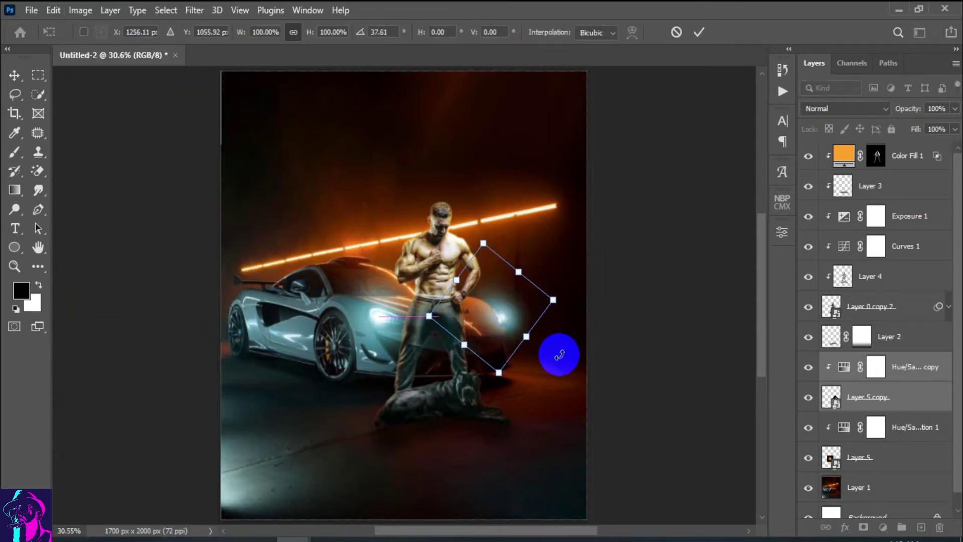
scroll(561, 351, up, 5)
scroll(530, 330, down, 1)
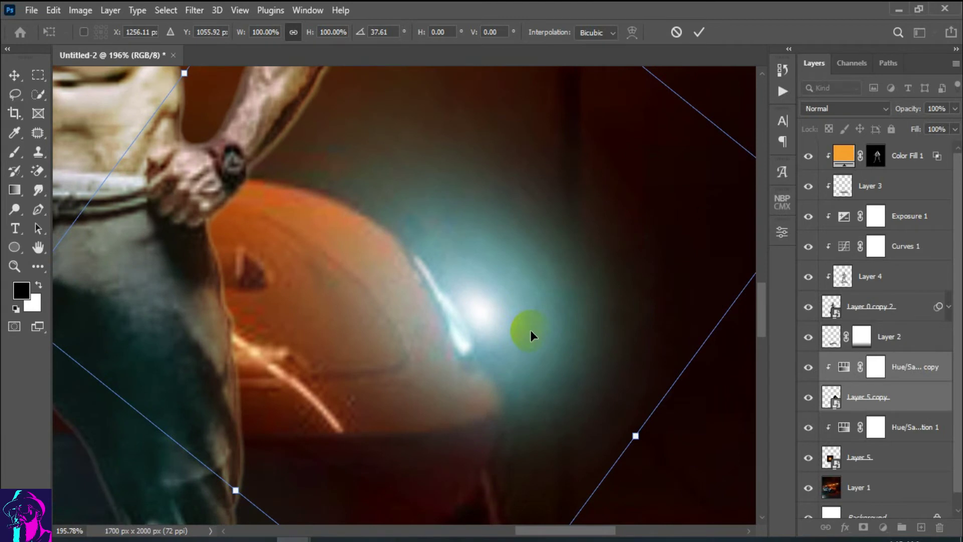
scroll(530, 330, down, 4)
Settle the glow's rotation at 36° beside the front light and commit
drag(446, 305, 436, 305)
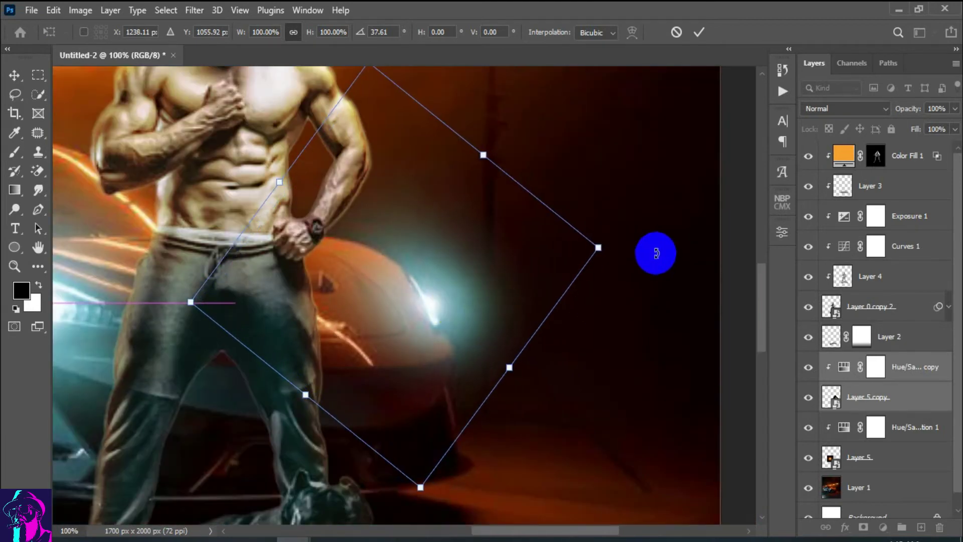
drag(654, 252, 662, 331)
drag(472, 316, 459, 308)
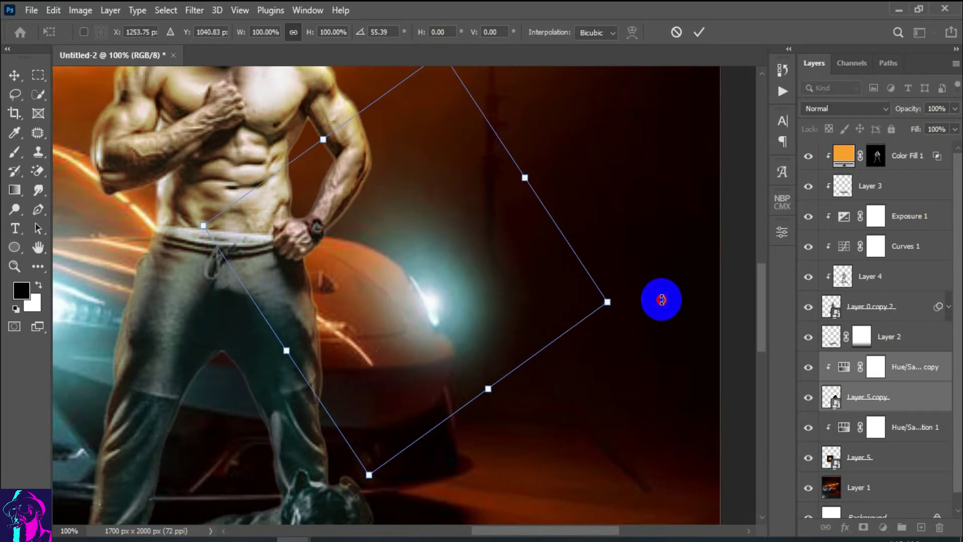
drag(656, 299, 677, 219)
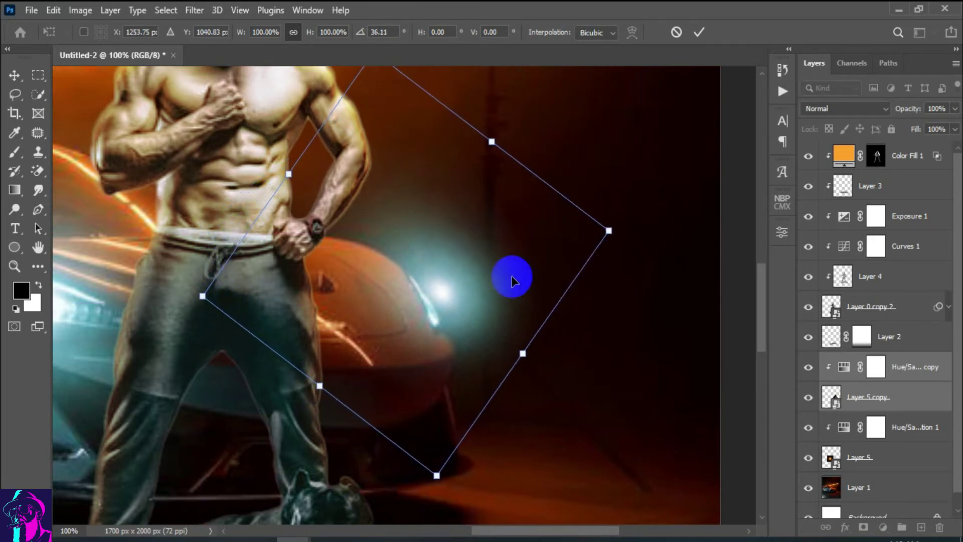
drag(439, 295, 430, 305)
scroll(491, 287, up, 2)
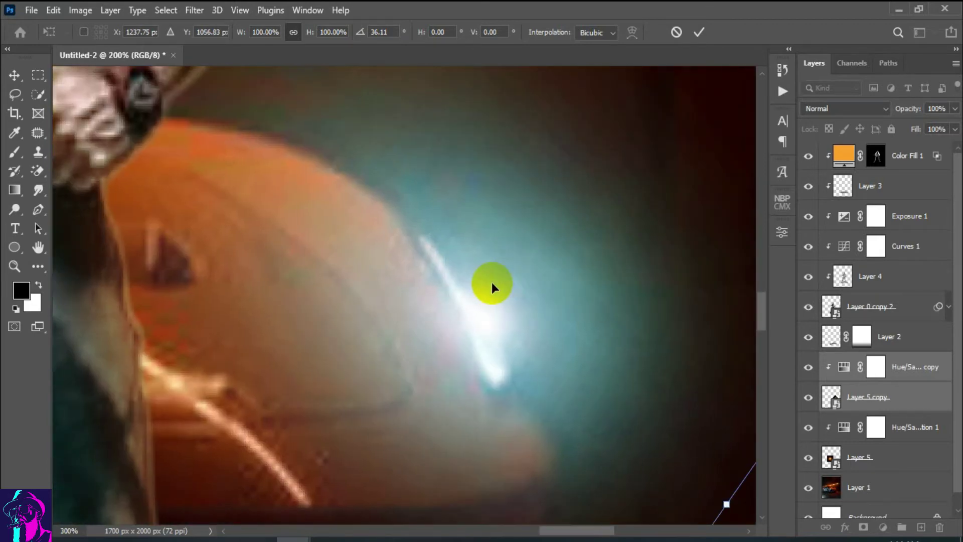
scroll(492, 287, down, 2)
scroll(491, 287, down, 1)
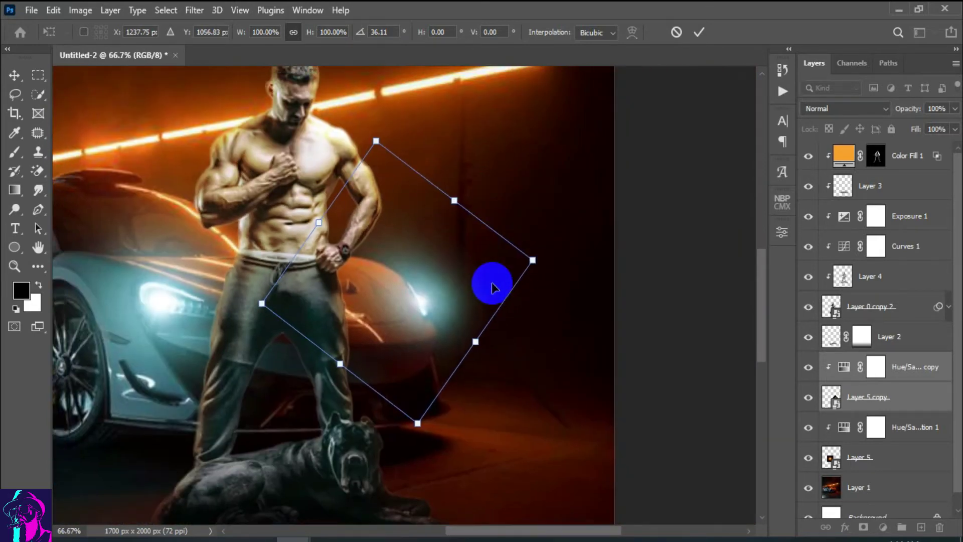
click(699, 32)
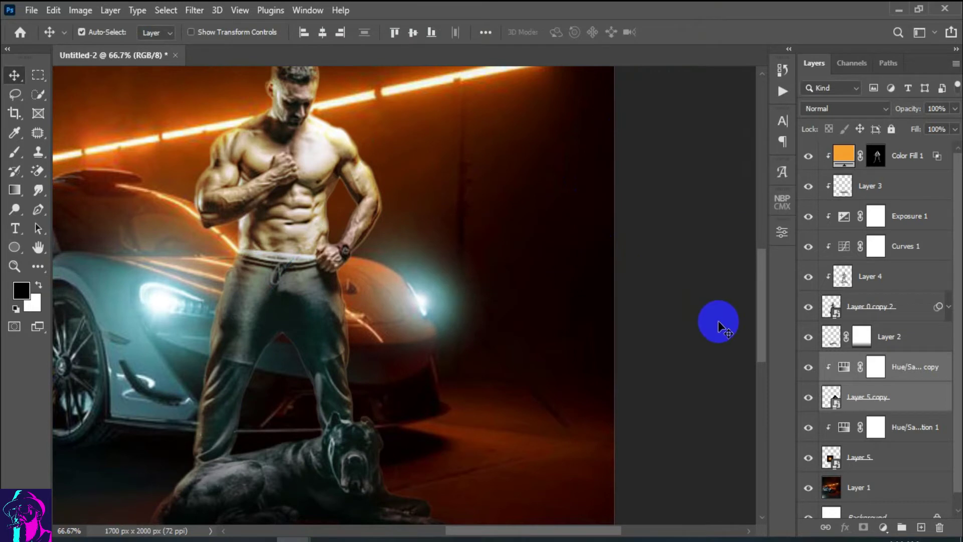
Select the Hue/Saturation 1 copy layer mask and zoom out
click(895, 400)
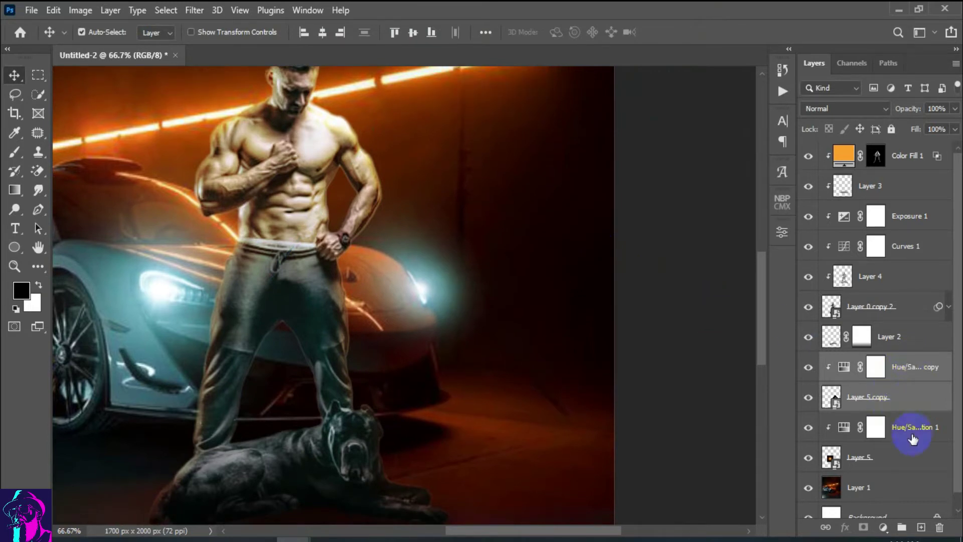
click(923, 366)
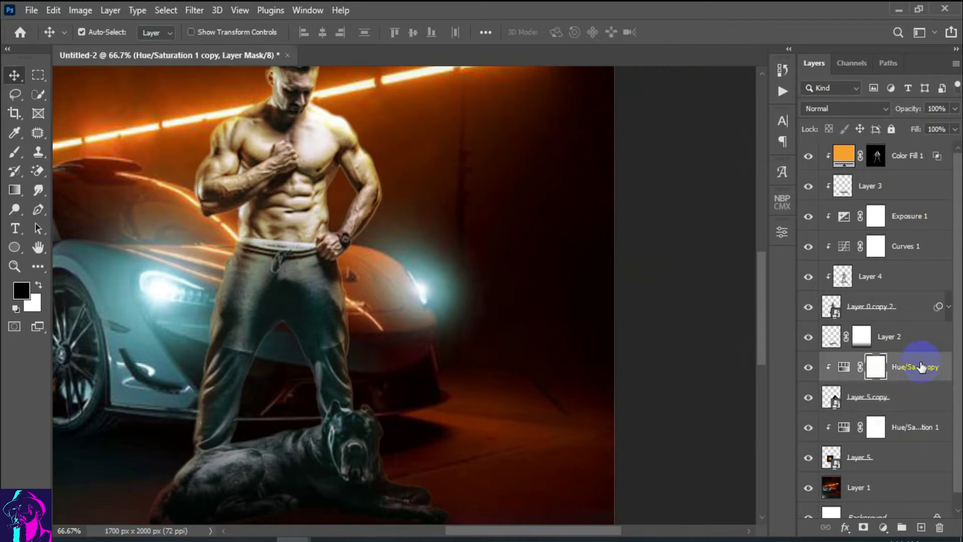
click(621, 377)
key(ctrl+minus)
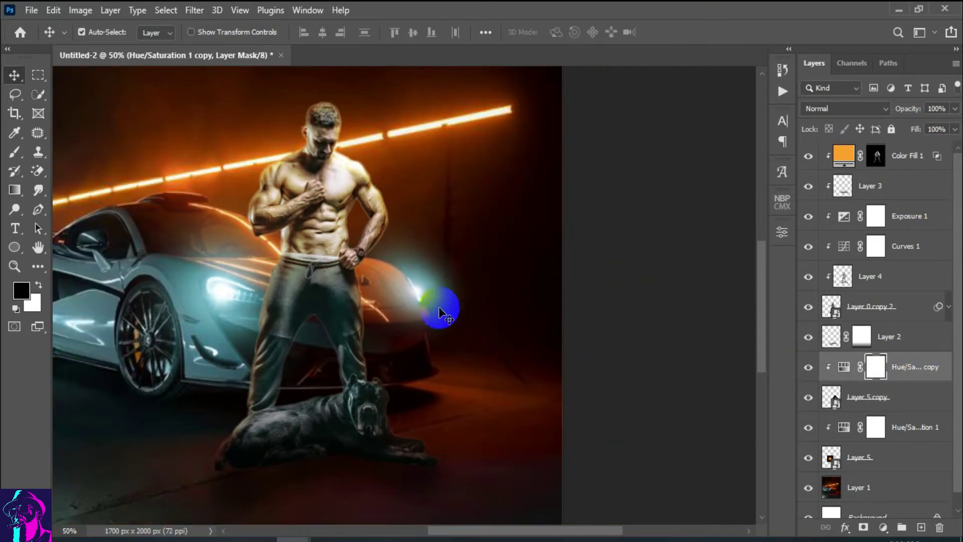
Add Layer 6 and set up the Brush tool with white Soft Round
click(921, 528)
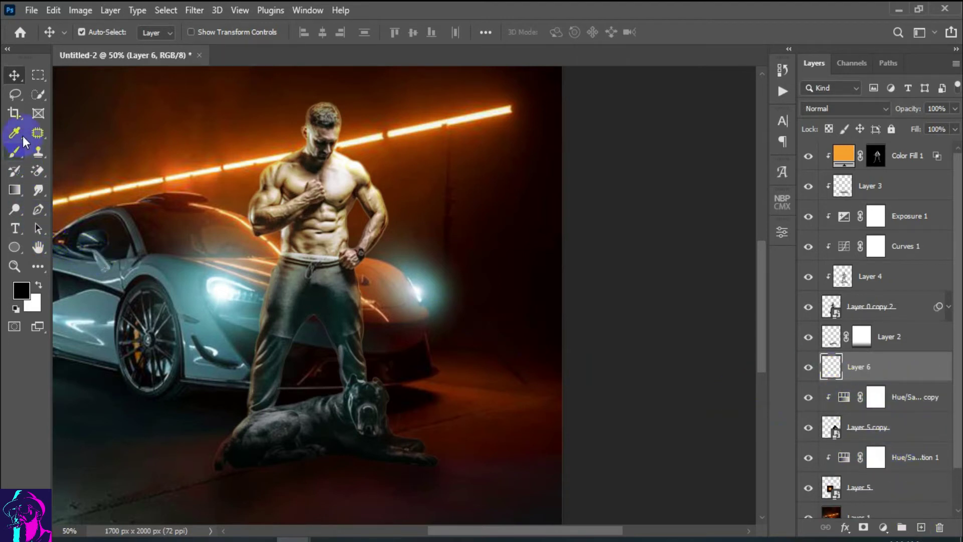
click(15, 150)
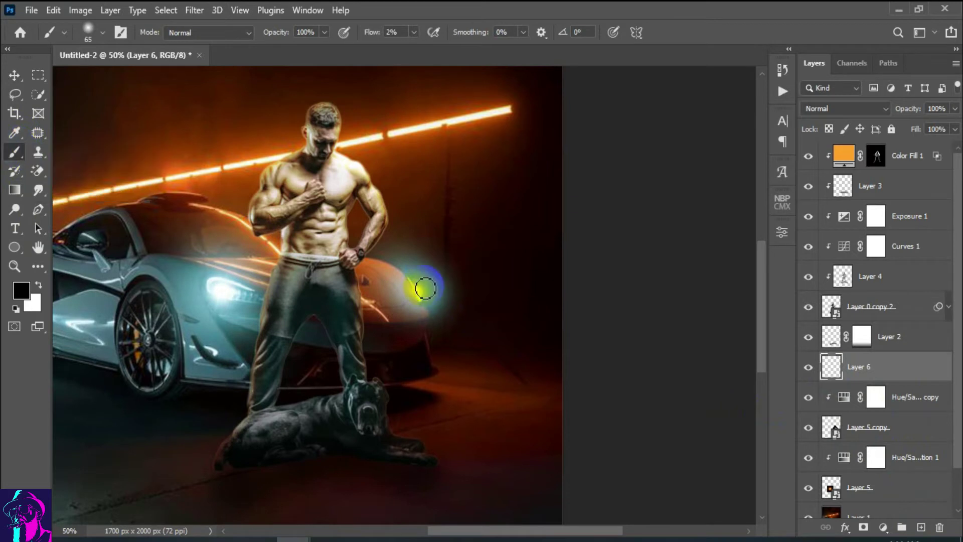
click(38, 285)
right_click(439, 249)
click(510, 326)
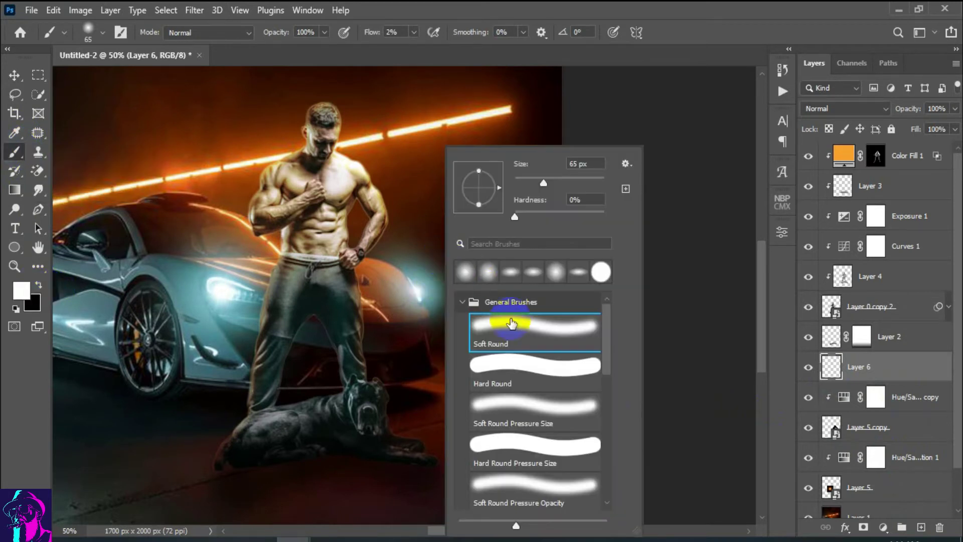
click(702, 46)
Paint faint white light near the headlight with a 109 px brush, ending in Normal mode
click(880, 111)
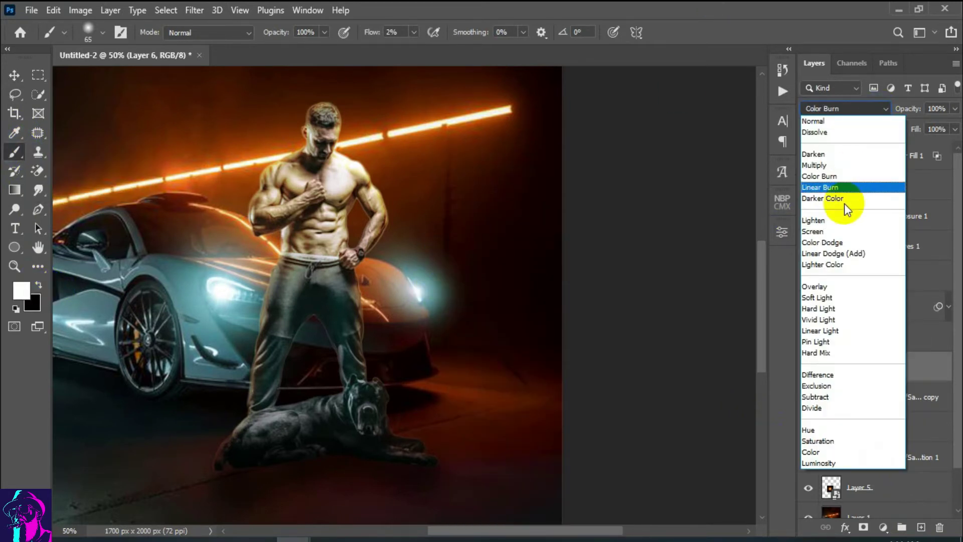
click(832, 297)
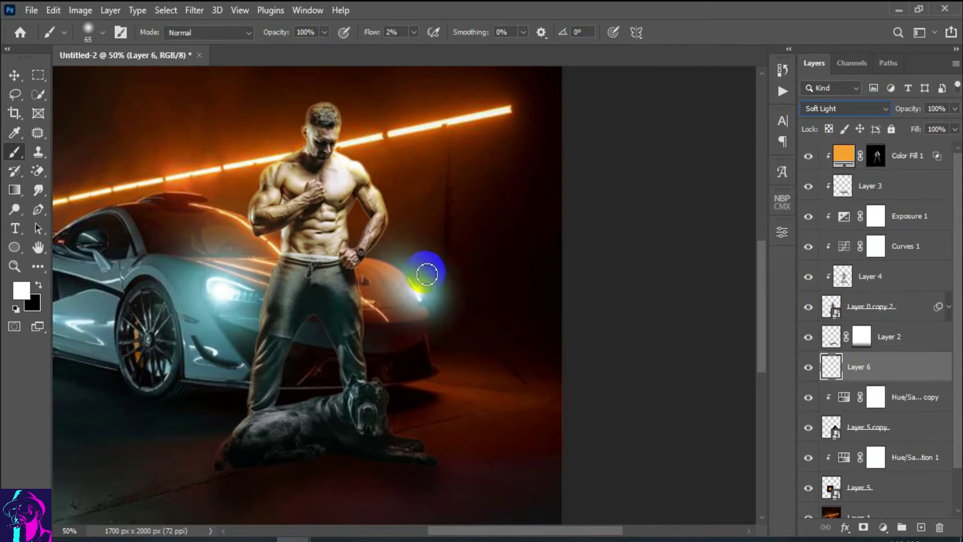
mouse_move(415, 297)
mouse_down()
mouse_move(420, 310)
mouse_move(504, 297)
mouse_move(419, 286)
mouse_up()
click(831, 367)
click(883, 249)
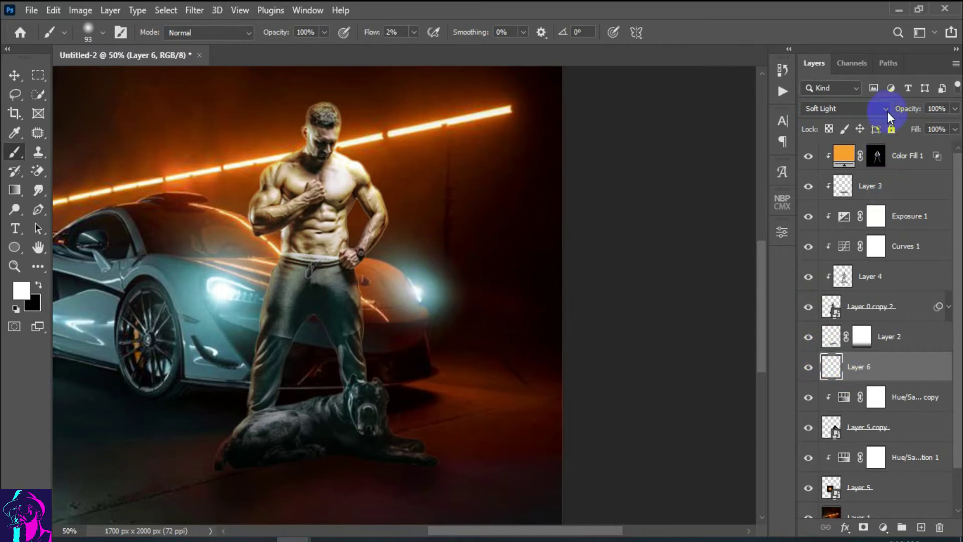
click(886, 111)
click(839, 121)
Paint a white light beam from the headlight out to the image's right edge
drag(528, 284, 481, 309)
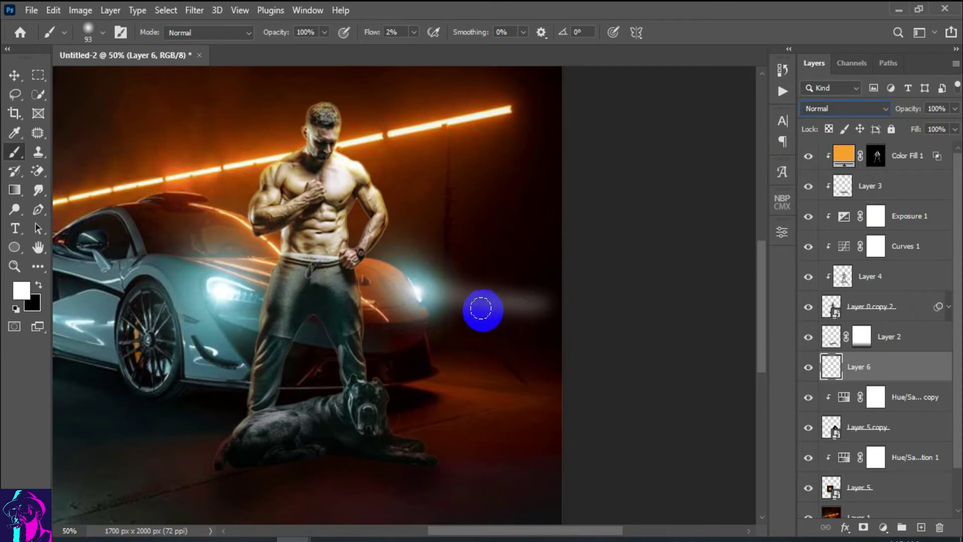
alt+right_click(481, 310)
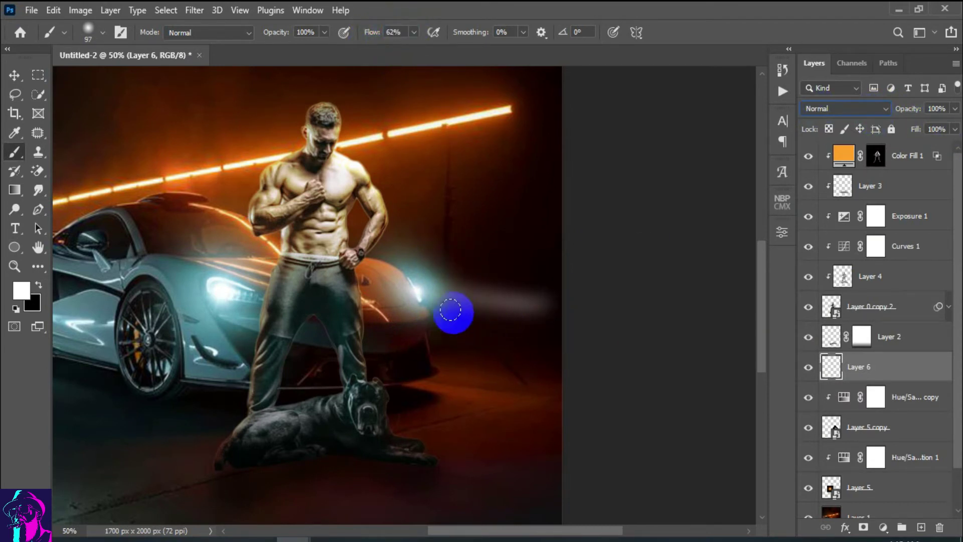
drag(452, 315, 517, 318)
drag(450, 302, 537, 318)
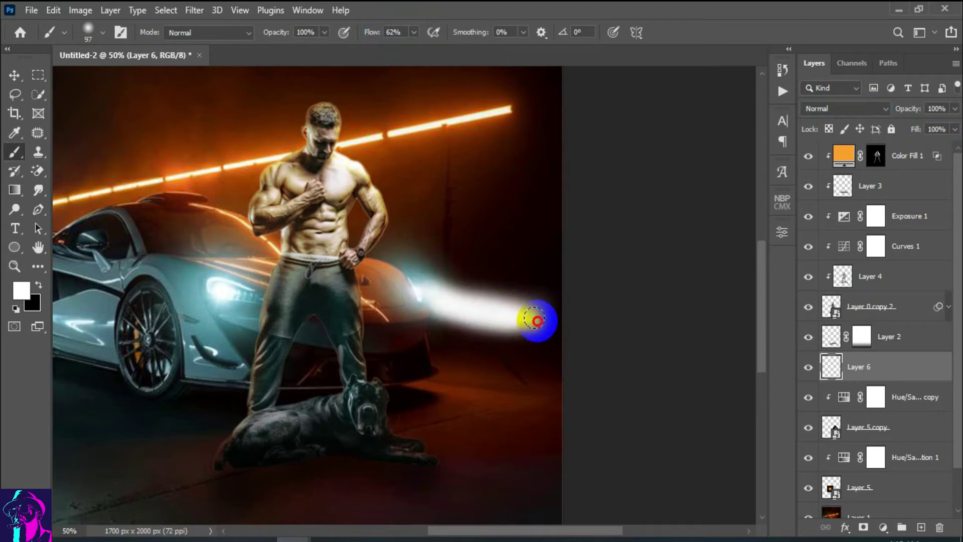
drag(516, 280, 572, 322)
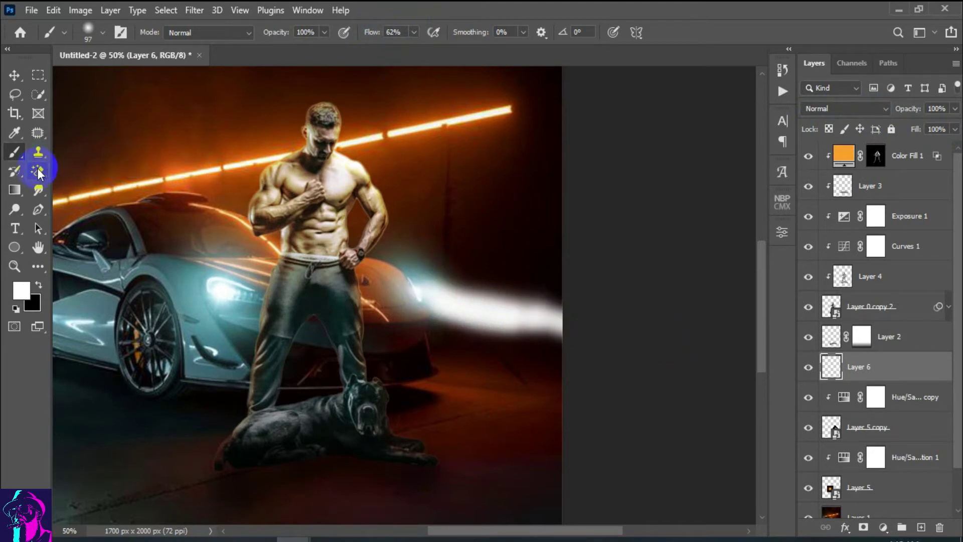
Thin the white streak with the Eraser at 188 px and 15% flow
drag(40, 172, 95, 171)
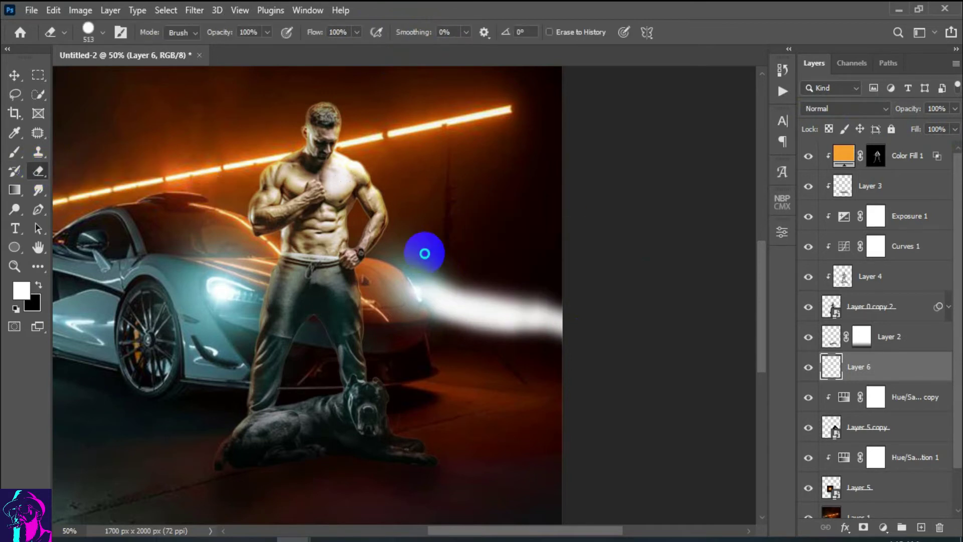
drag(424, 253, 366, 279)
drag(314, 33, 278, 40)
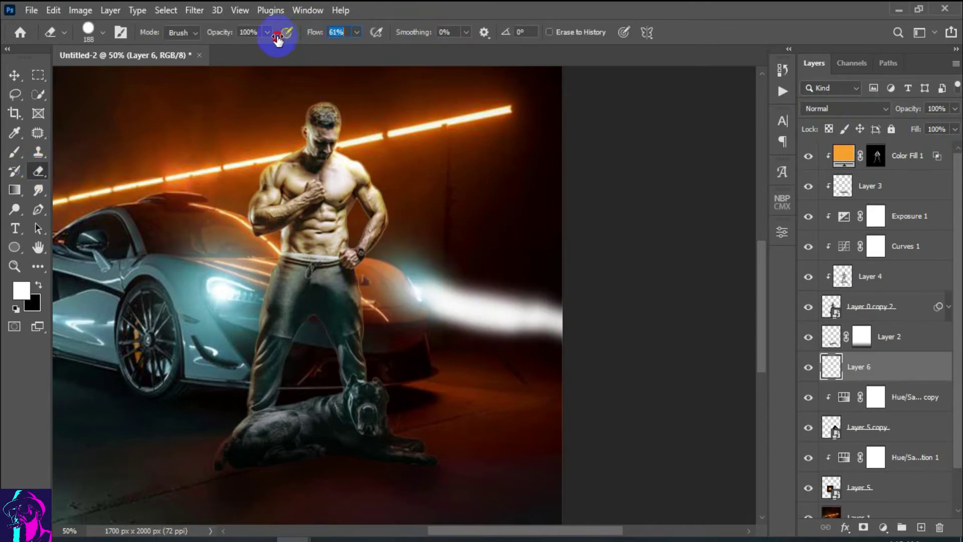
text(15)
drag(507, 258, 537, 279)
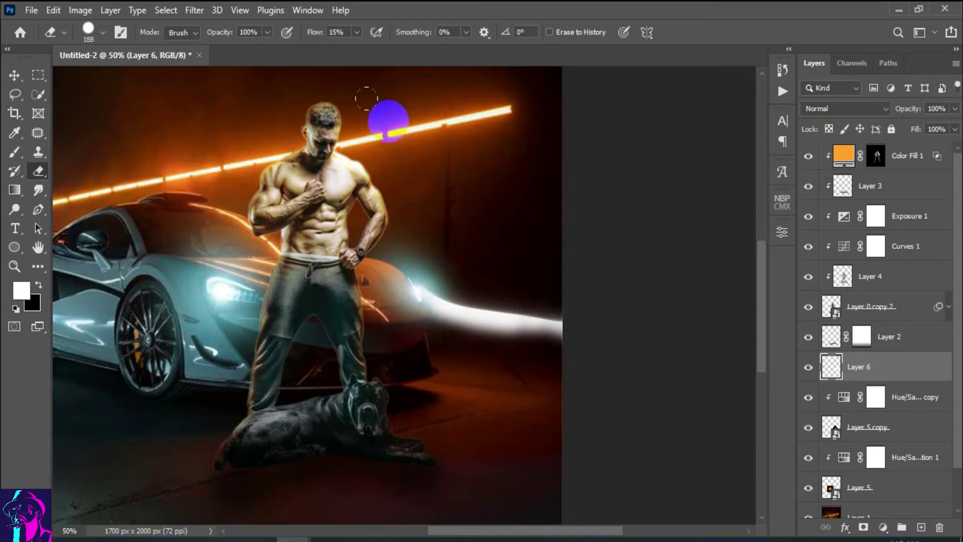
Fade the streak further near the car using a Soft Round eraser tip
right_click(362, 254)
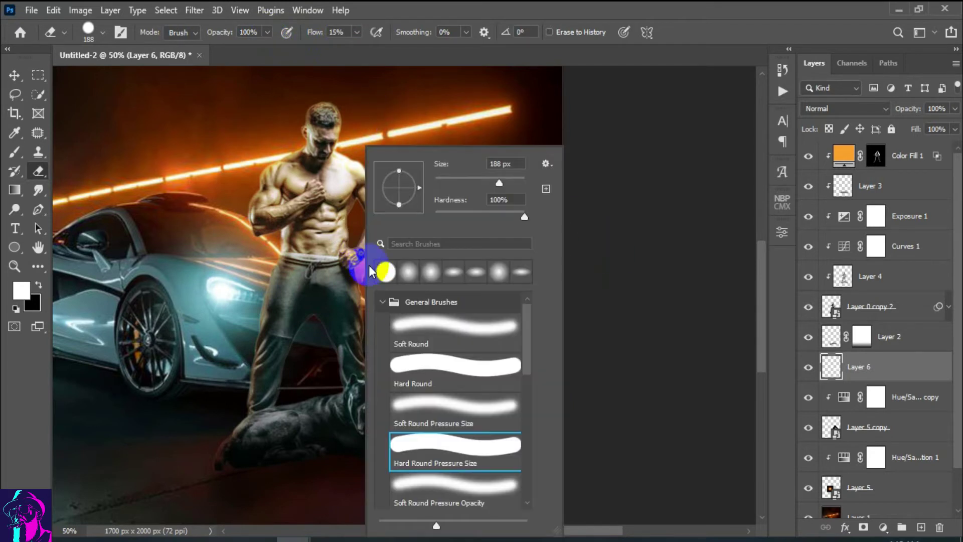
click(457, 328)
click(577, 70)
drag(449, 280, 630, 295)
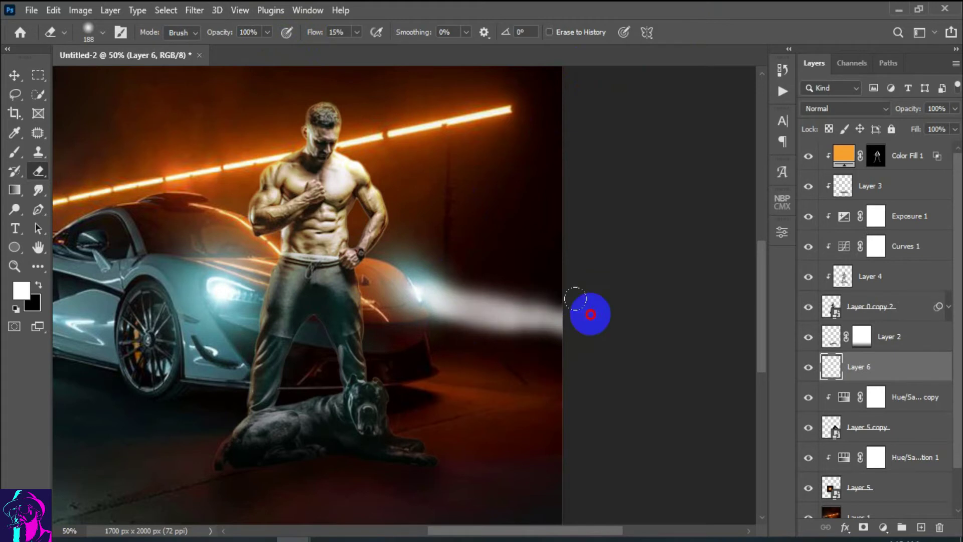
drag(496, 339, 441, 261)
Keep Layer 6 in Normal mode and lower its opacity to 28%
click(878, 108)
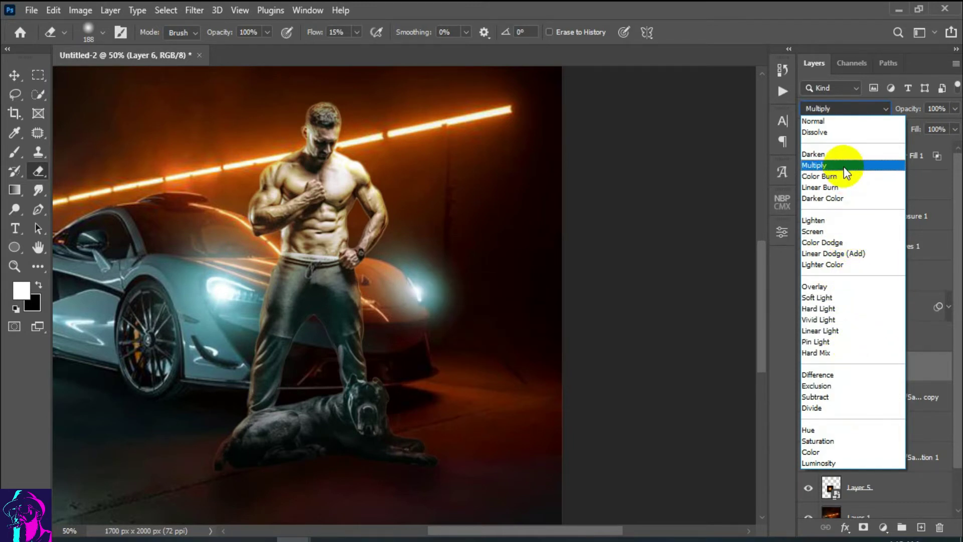
click(845, 122)
drag(896, 113, 909, 160)
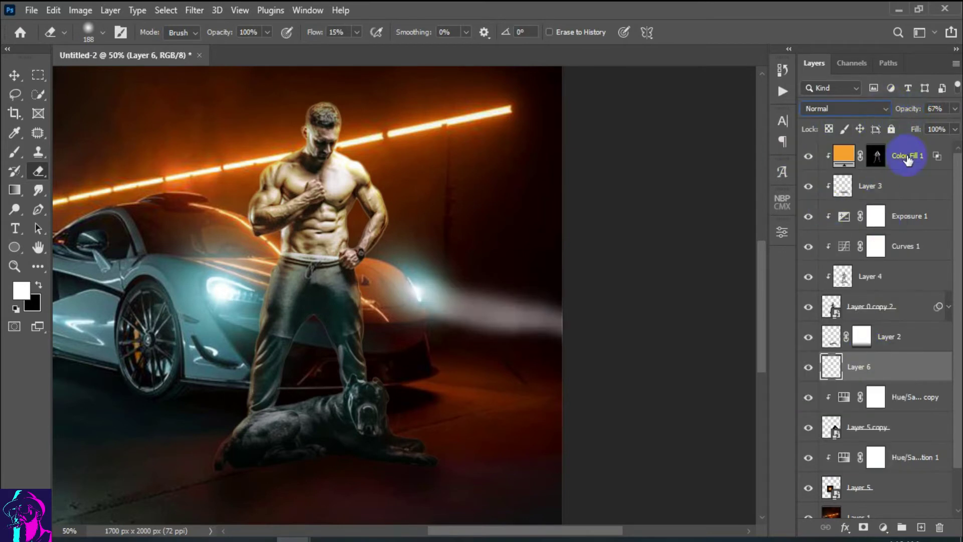
mouse_move(890, 112)
mouse_down()
mouse_move(910, 138)
mouse_move(901, 111)
mouse_up()
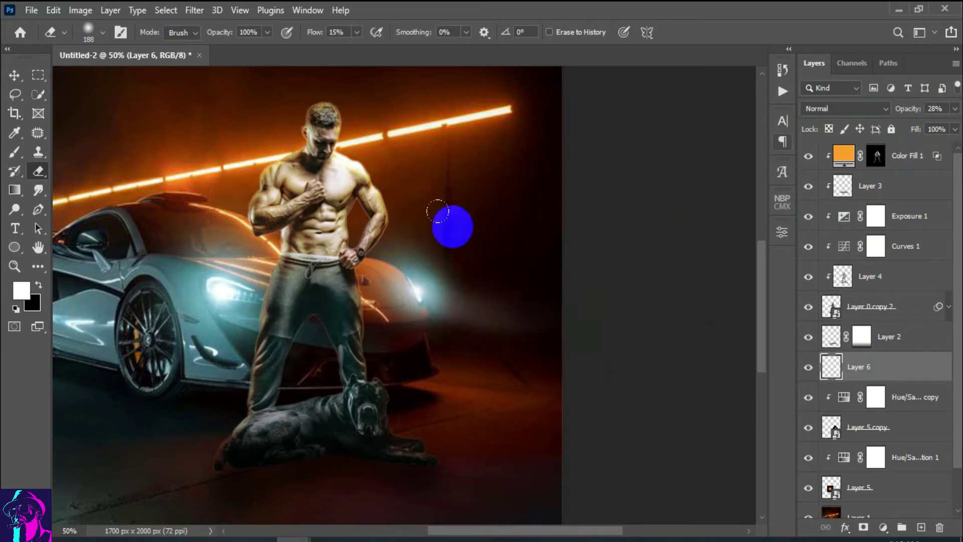
Paint a soft white glow right of the headlight, partly erase it, and set brush flow to 8%
click(15, 152)
drag(504, 318, 609, 359)
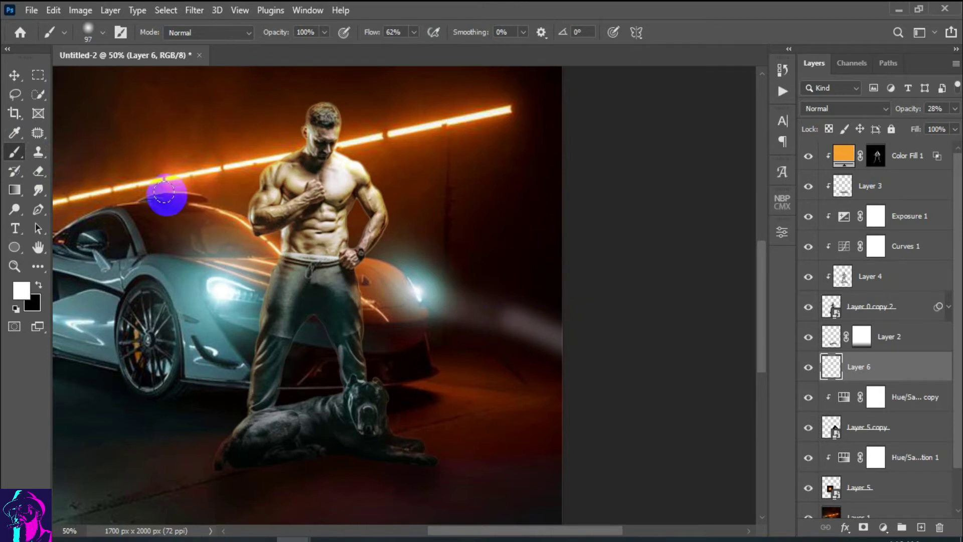
click(39, 171)
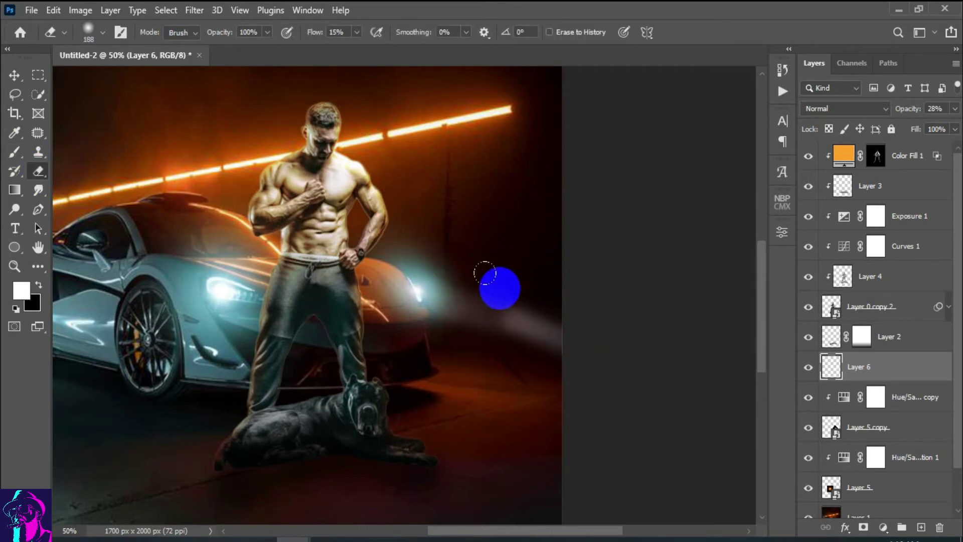
mouse_move(485, 273)
mouse_down()
mouse_move(535, 303)
mouse_move(458, 295)
mouse_move(571, 246)
mouse_up()
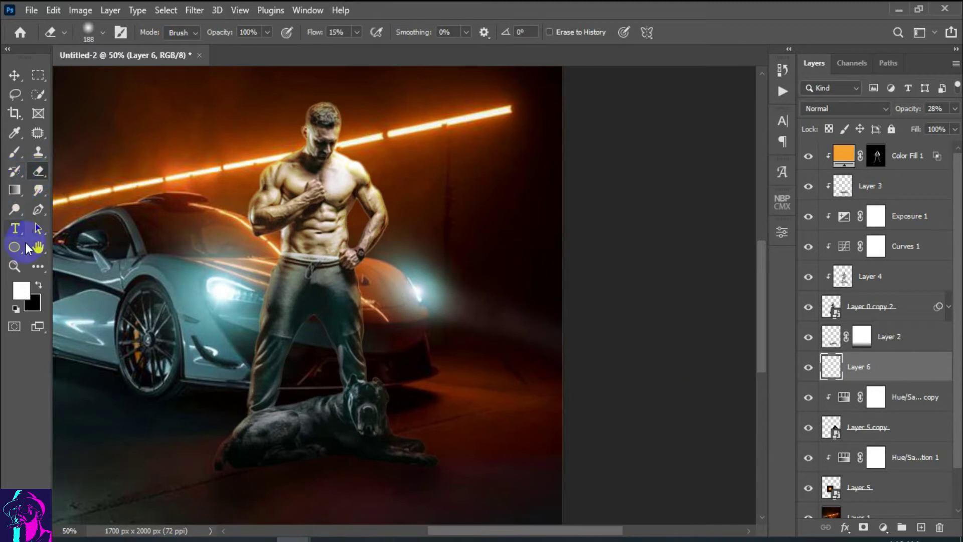
click(15, 151)
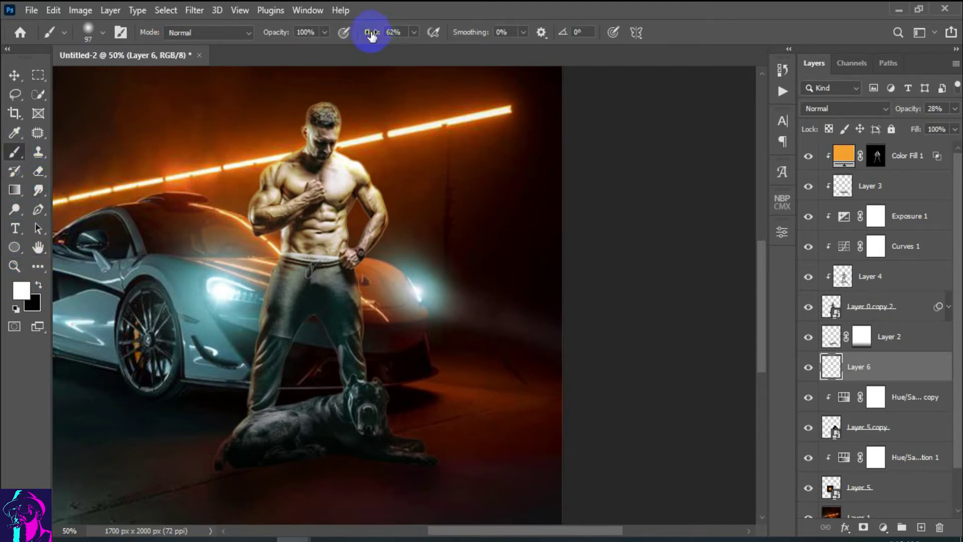
text(8)
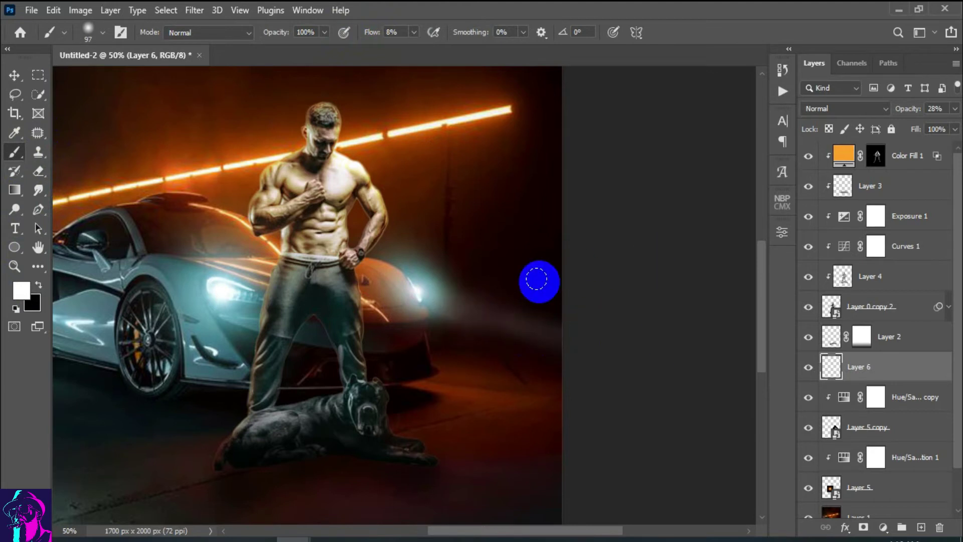
key(ctrl+minus)
key(ctrl+minus)
key(ctrl+minus)
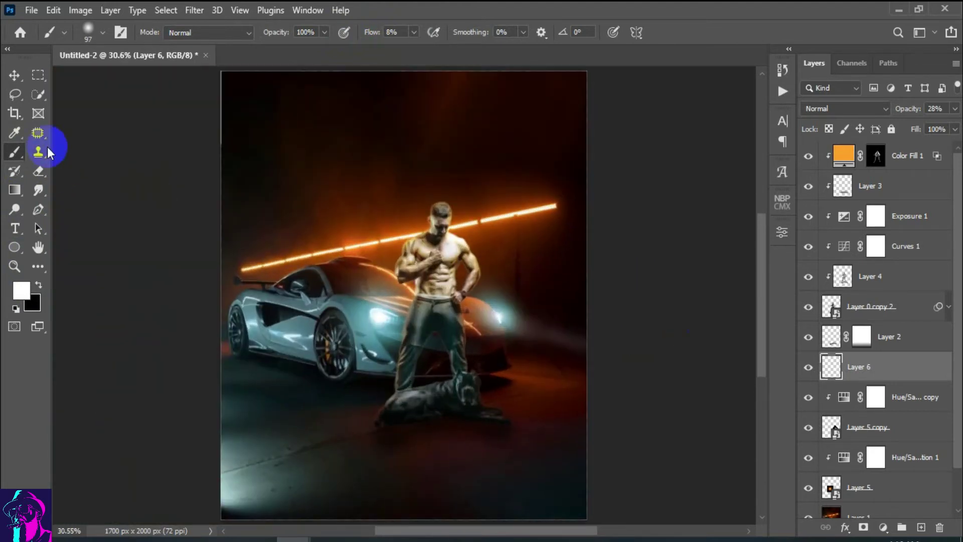
Select the Layer 0 copy 2 layer with the Move tool
click(13, 75)
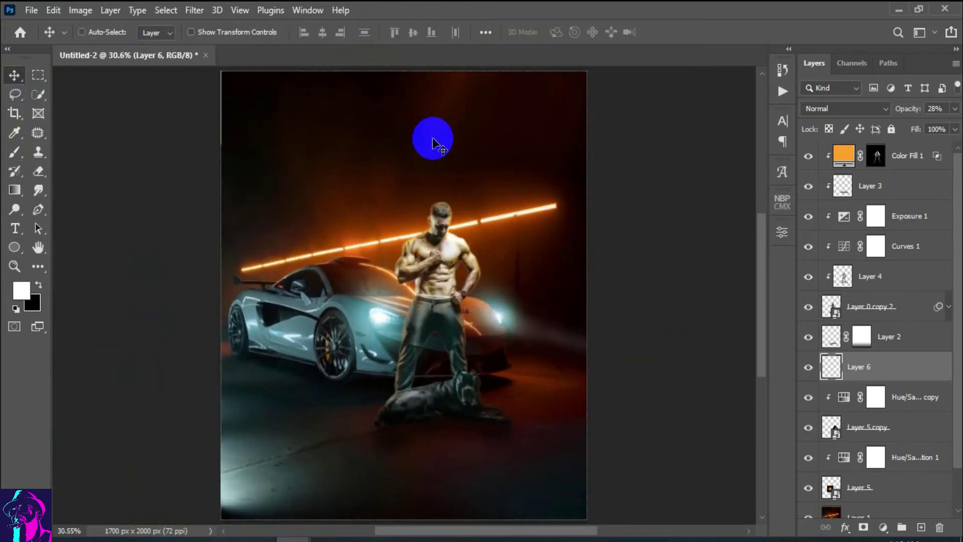
key(ctrl)
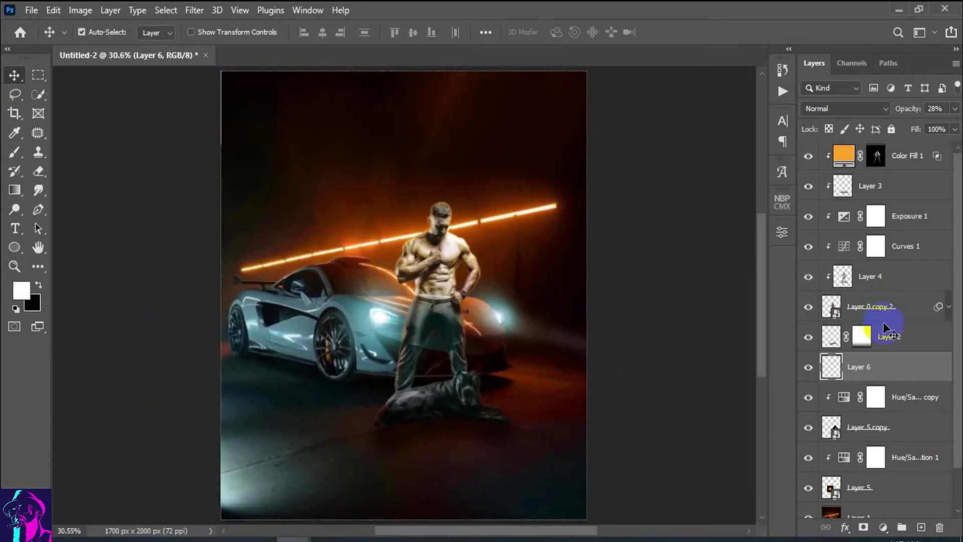
click(871, 308)
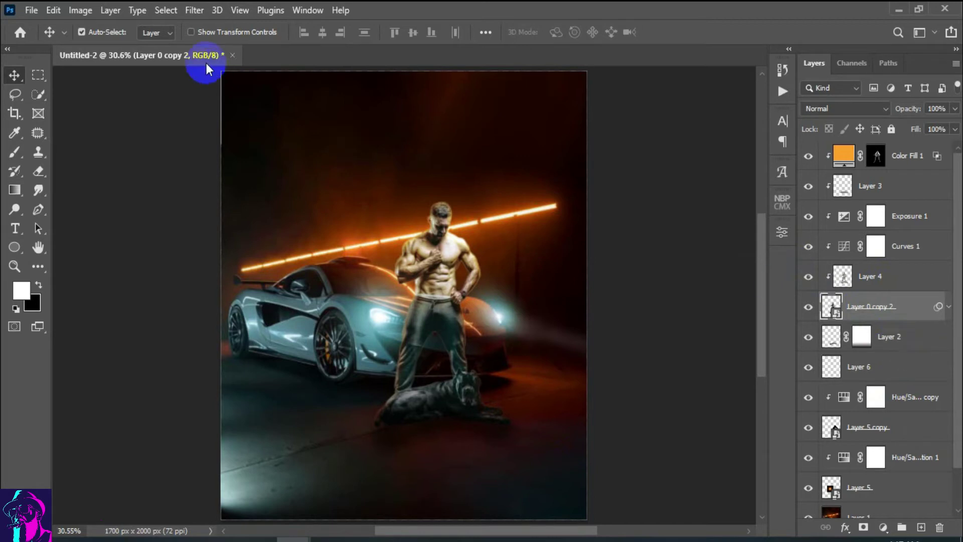
mouse_move(819, 322)
mouse_down()
mouse_move(868, 329)
mouse_move(908, 411)
mouse_up()
Add a white Solid Color fill layer and set it to Linear Dodge (Add)
click(884, 526)
click(859, 270)
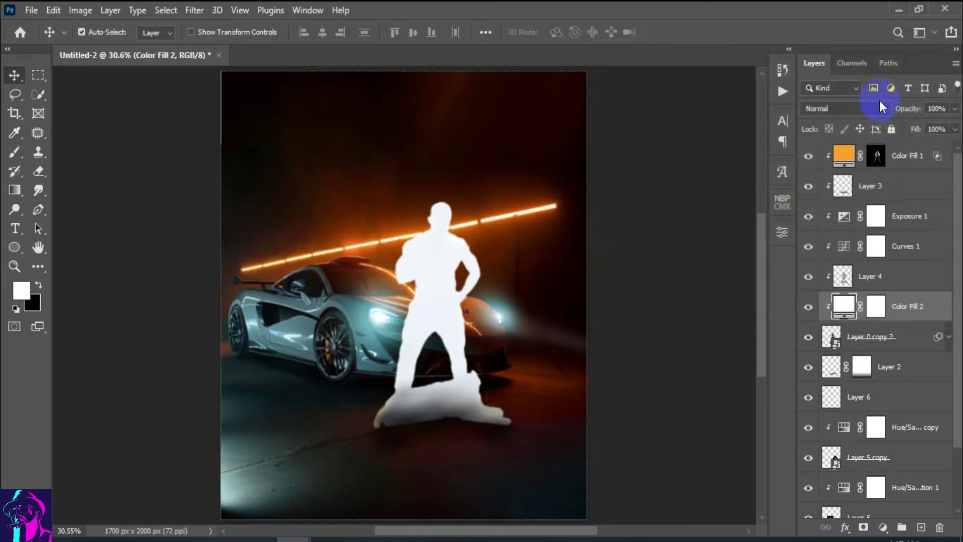
click(878, 107)
click(860, 253)
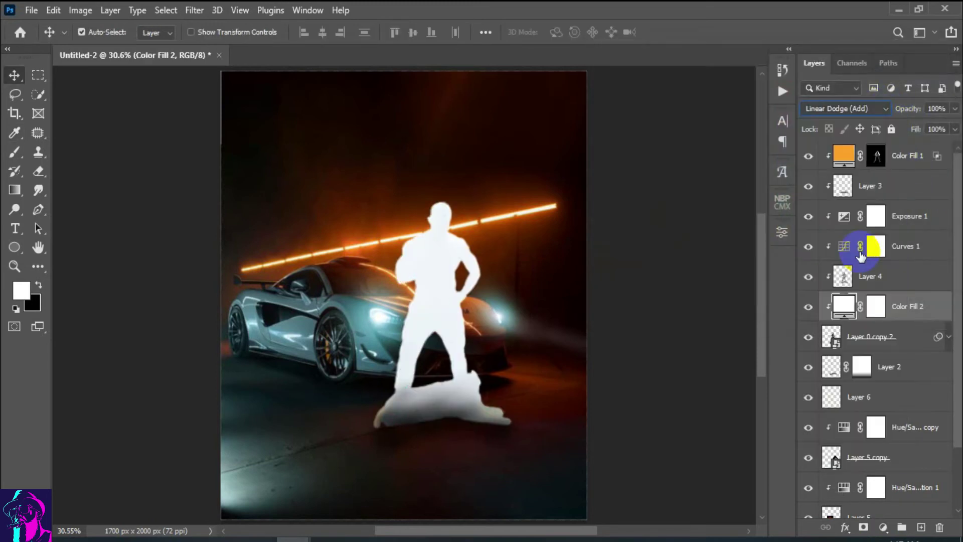
click(883, 109)
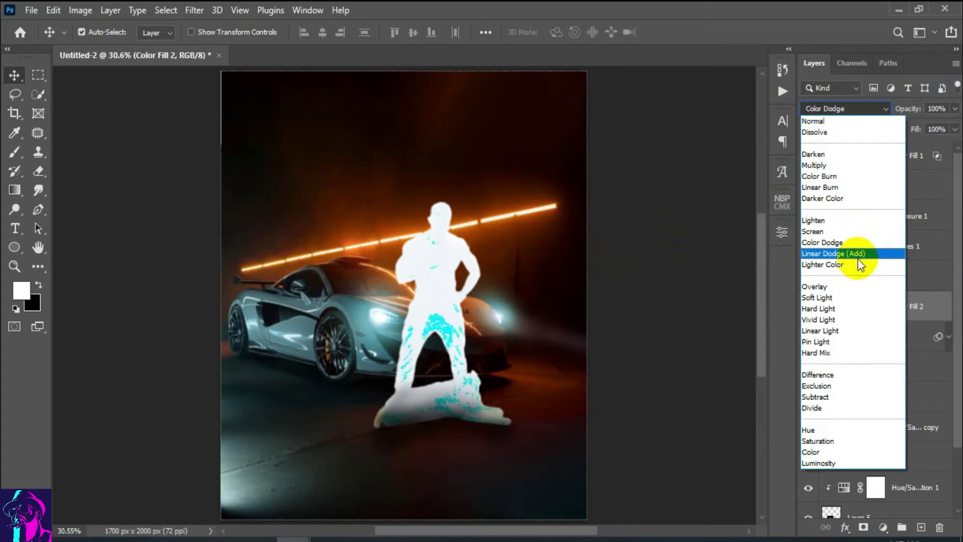
click(858, 256)
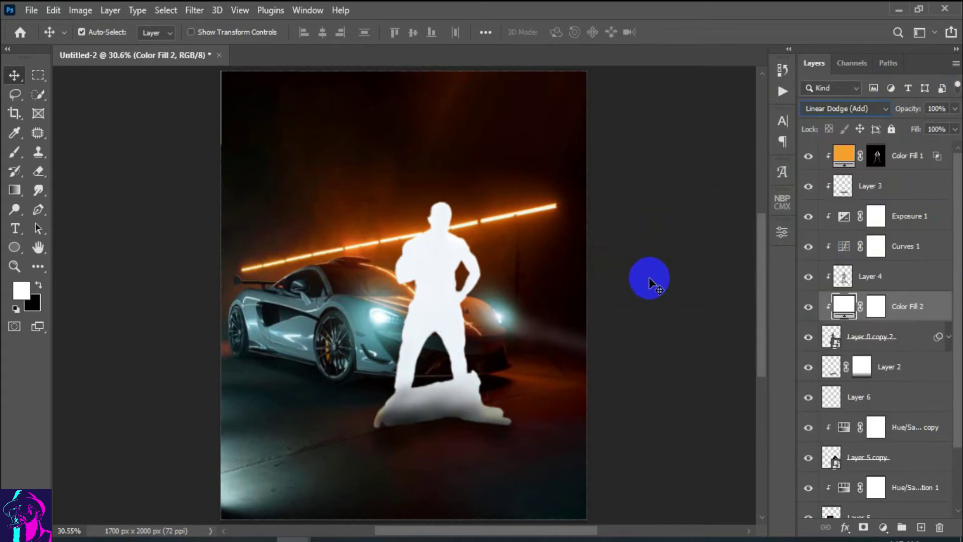
drag(436, 240, 483, 279)
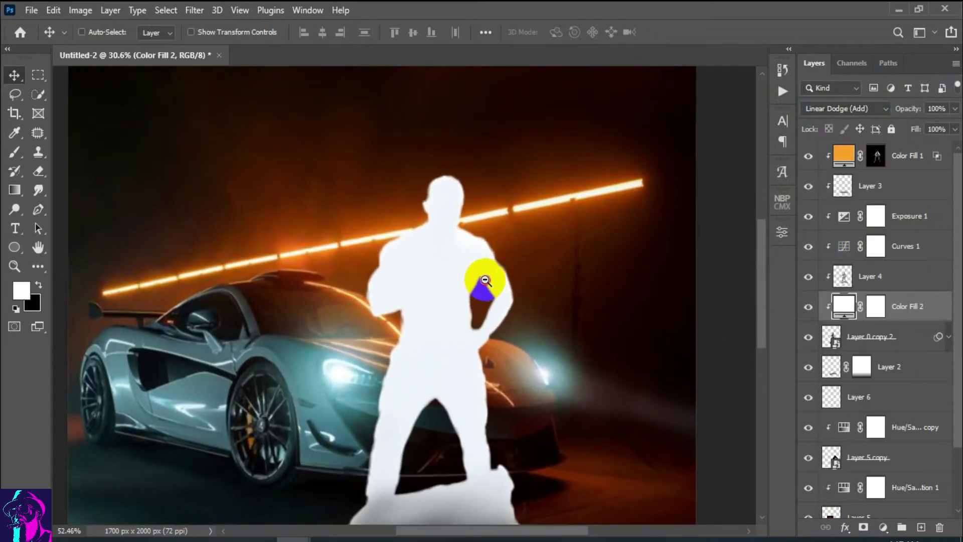
Split Color Fill 2's Underlying Layer black slider to 0/126 in Blending Options
double_click(944, 310)
drag(760, 60, 837, 16)
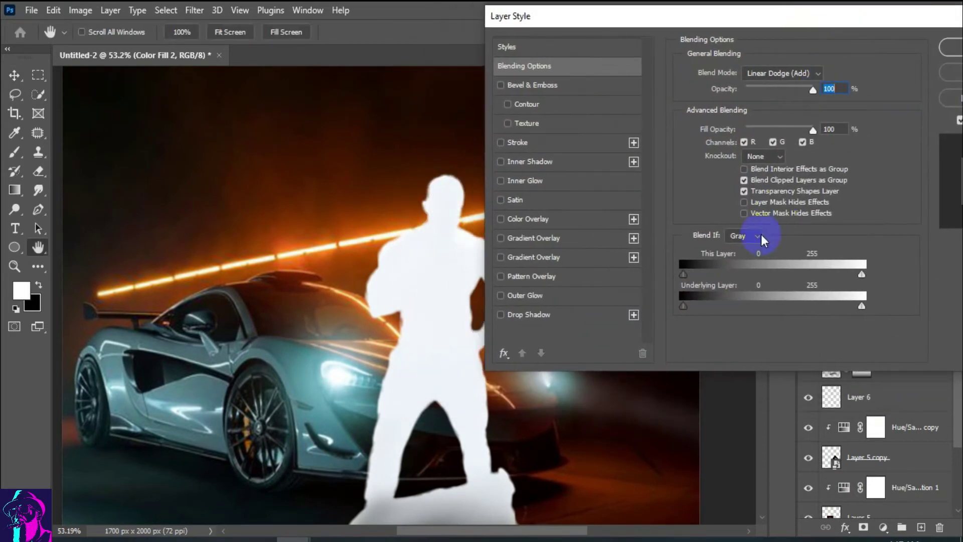
drag(743, 19, 782, 20)
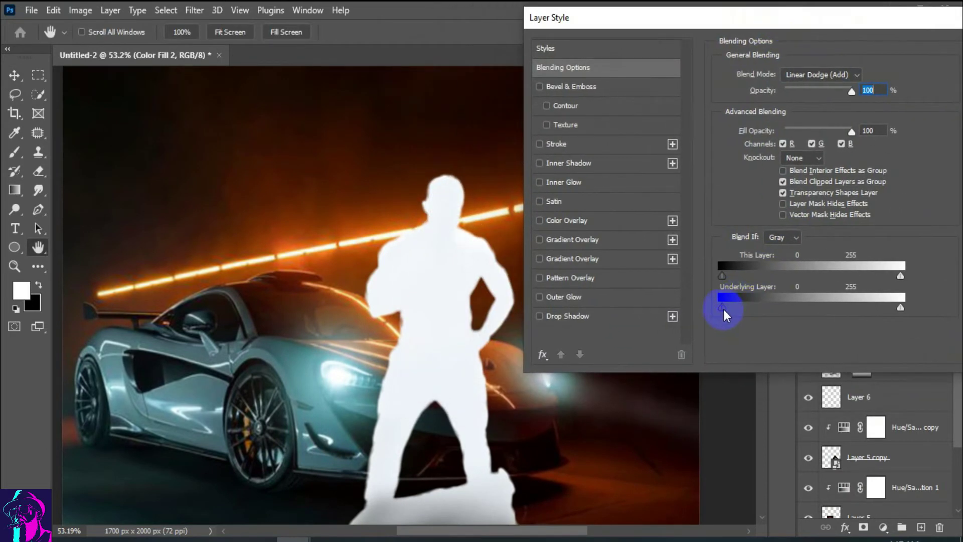
drag(724, 309, 810, 307)
drag(832, 21, 781, 31)
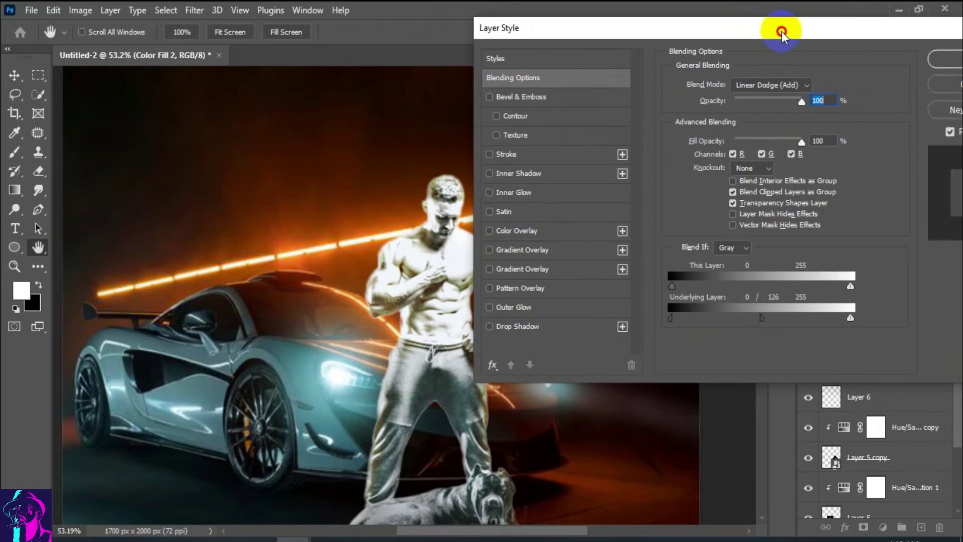
click(944, 59)
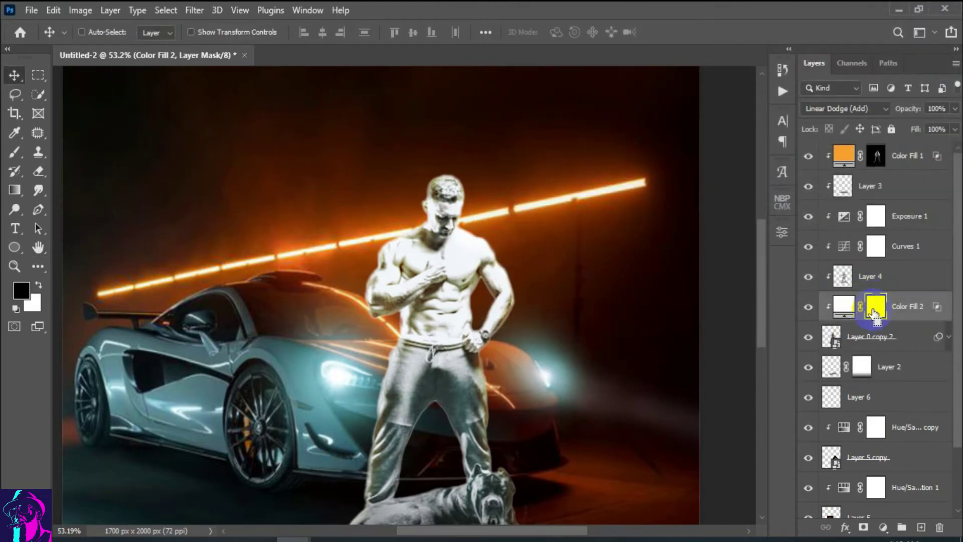
Invert the Color Fill 2 mask and paint a white glow near the headlight at 40% flow
key(ctrl+i)
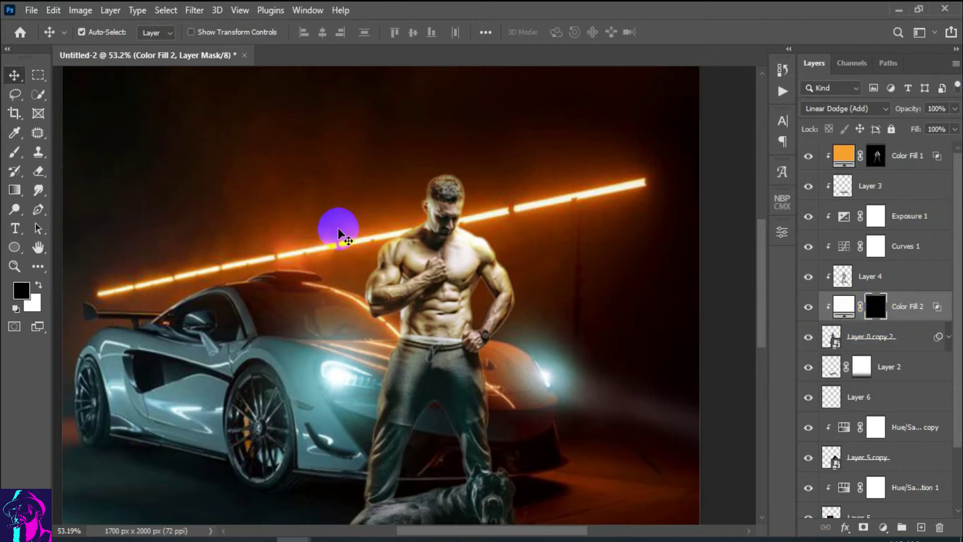
click(15, 152)
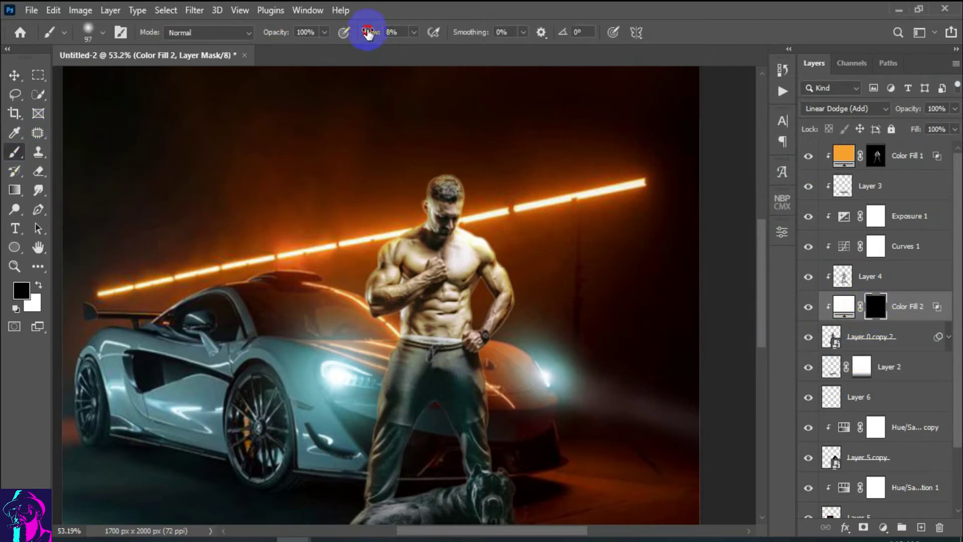
drag(368, 32, 369, 34)
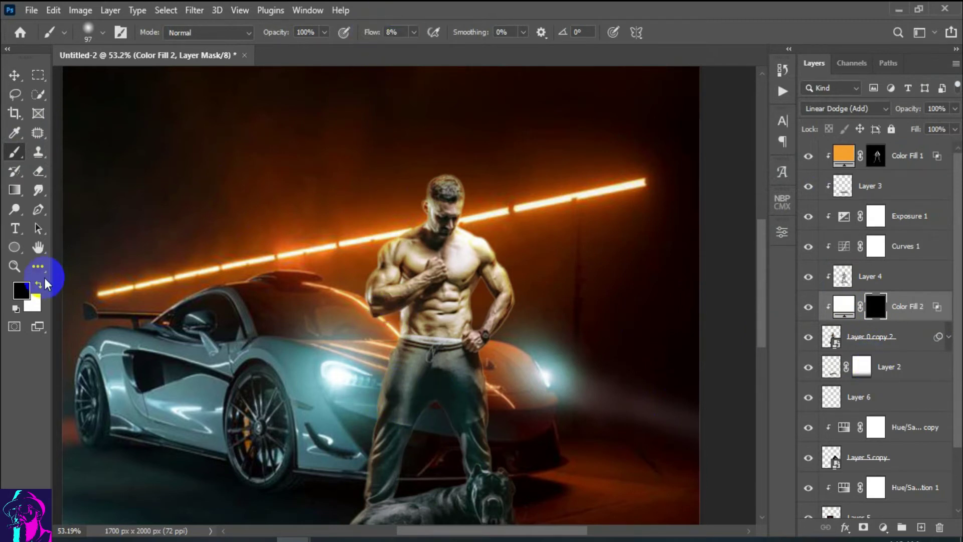
click(39, 285)
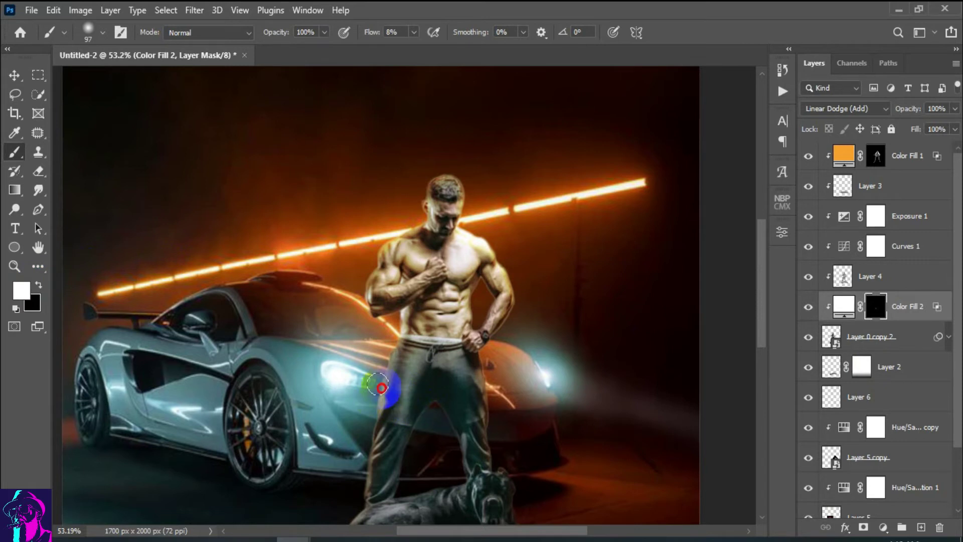
drag(373, 32, 398, 20)
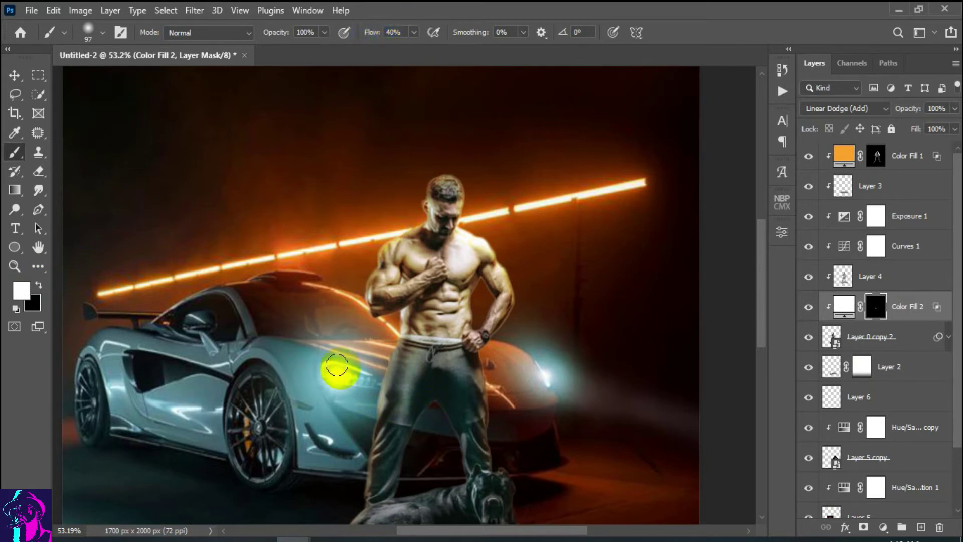
drag(337, 365, 391, 398)
scroll(420, 322, down, 2)
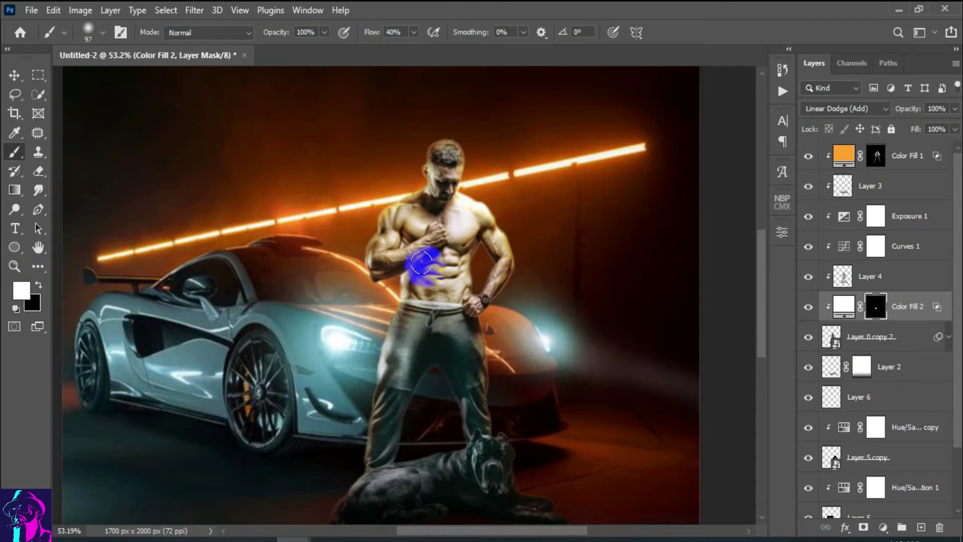
Target the Color Fill 2 mask, set flow to 100%, reset colours, and compare the light on and off
click(885, 315)
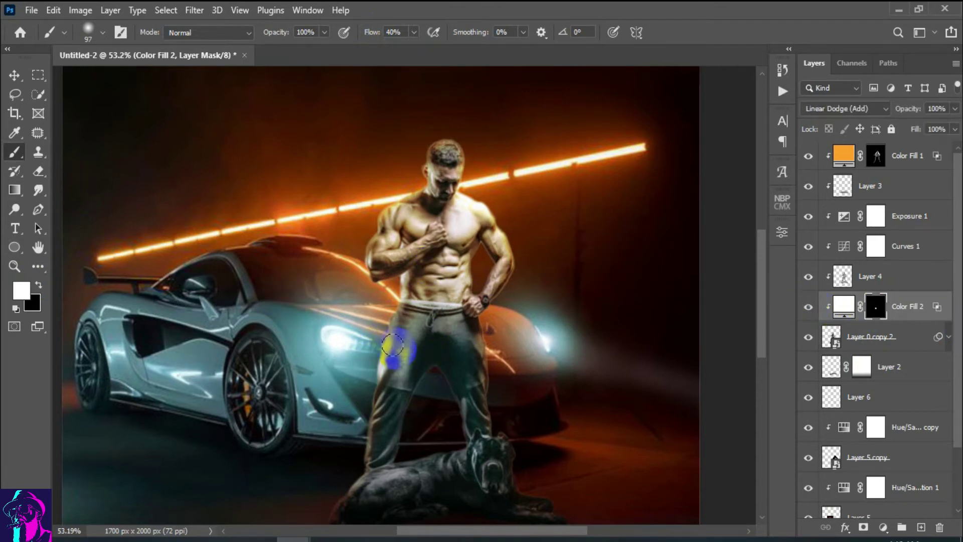
mouse_move(399, 369)
mouse_down()
mouse_move(416, 367)
mouse_move(448, 302)
mouse_up()
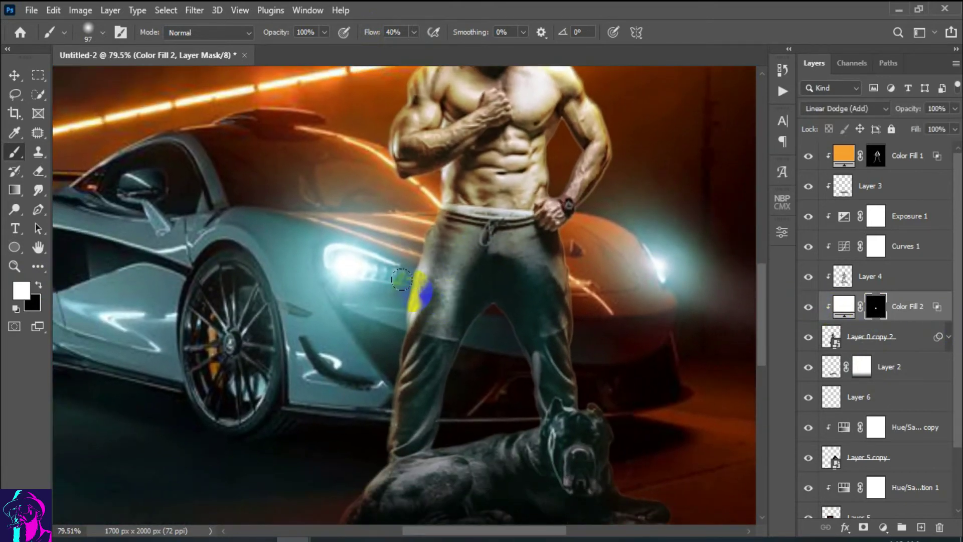
drag(374, 31, 396, 32)
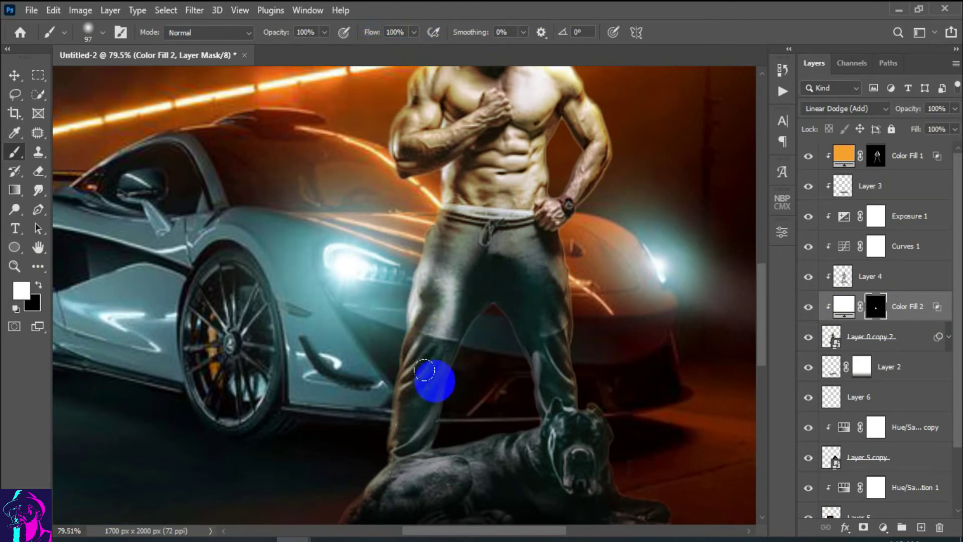
scroll(430, 351, up, 1)
click(39, 286)
key(d)
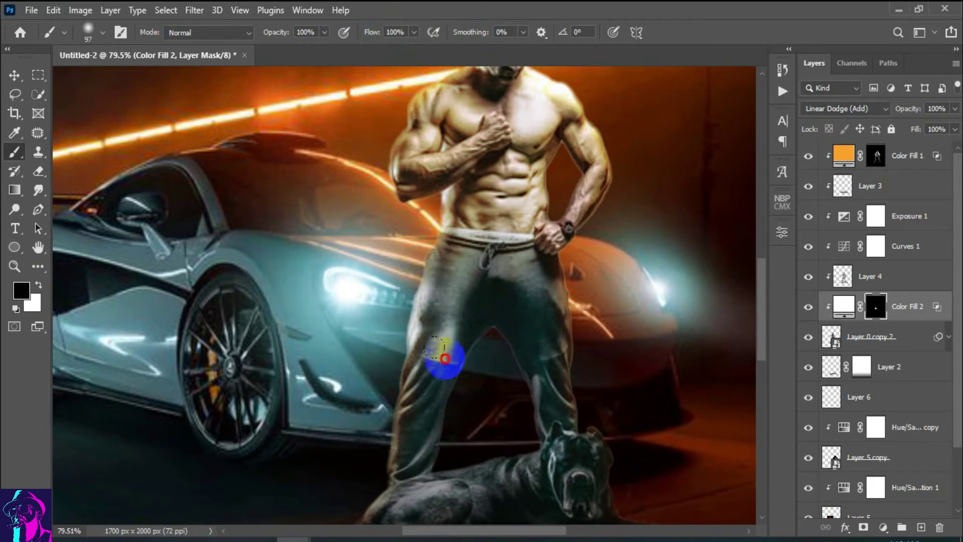
click(830, 315)
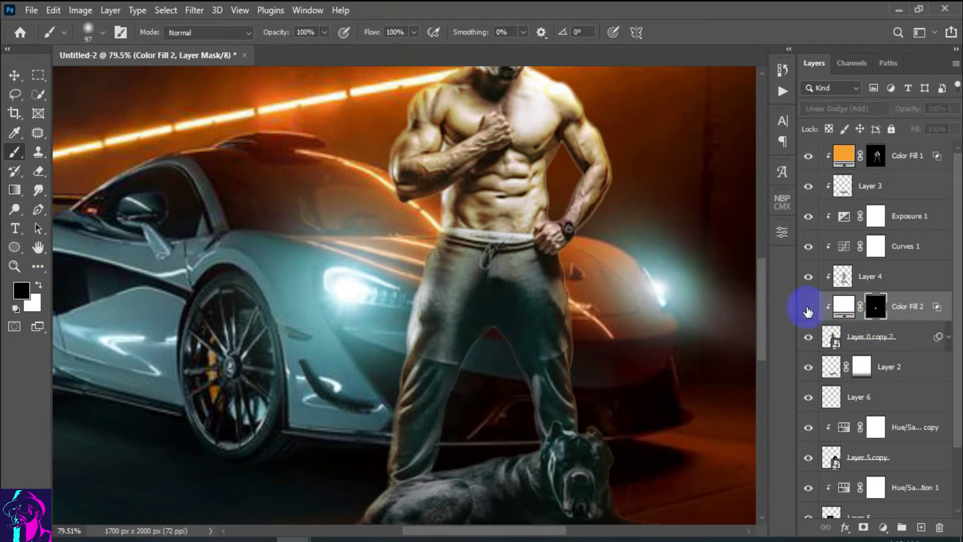
click(808, 307)
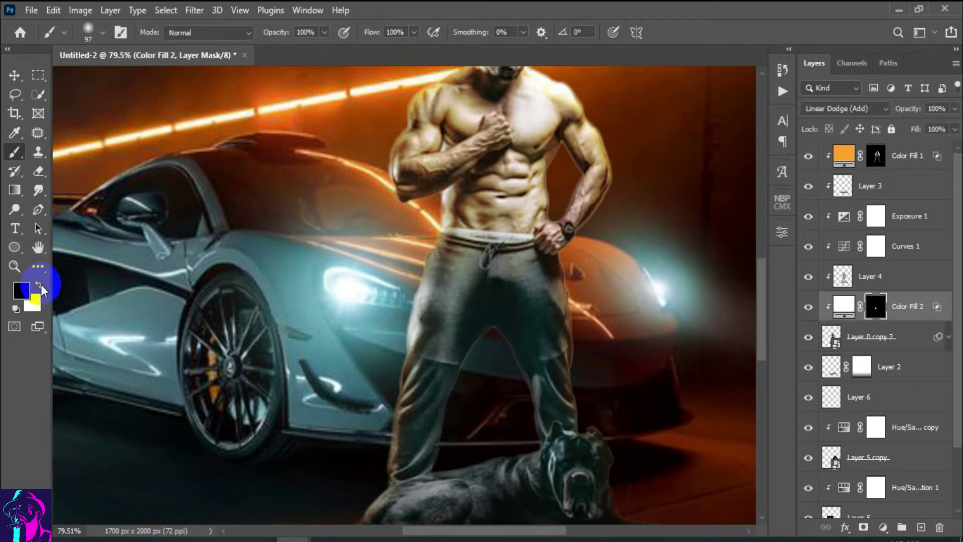
Paint faint light onto the man's legs, abdomen and thigh at 20% then 9% flow
drag(366, 32, 312, 30)
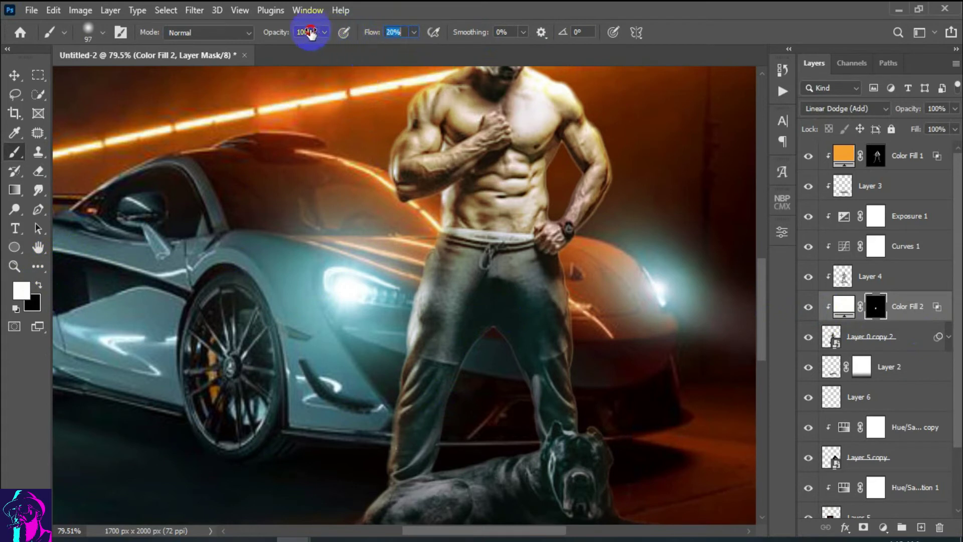
drag(396, 358, 425, 327)
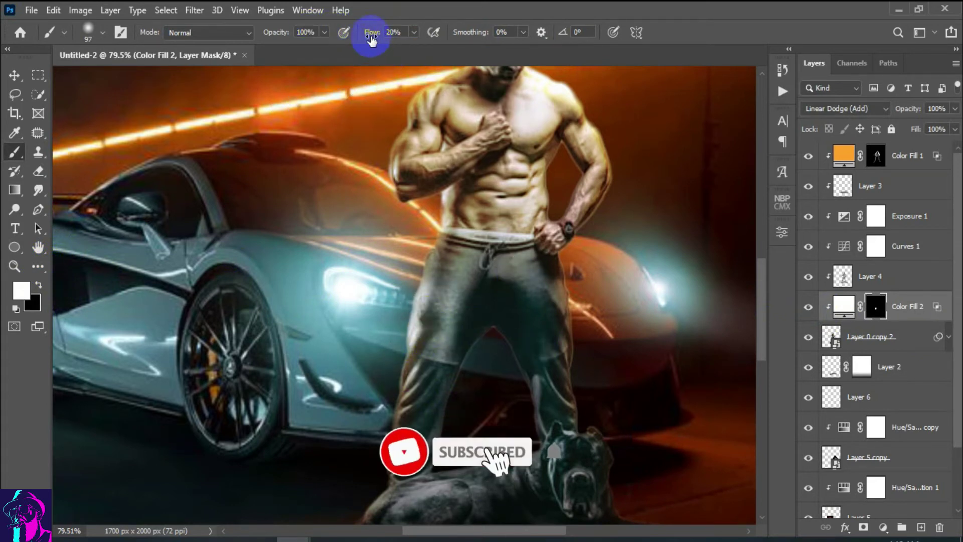
drag(369, 33, 365, 33)
mouse_move(402, 347)
mouse_down()
mouse_move(462, 209)
mouse_move(427, 284)
mouse_up()
Lower the brush flow further and bring the man's trousers into view
scroll(484, 275, up, 1)
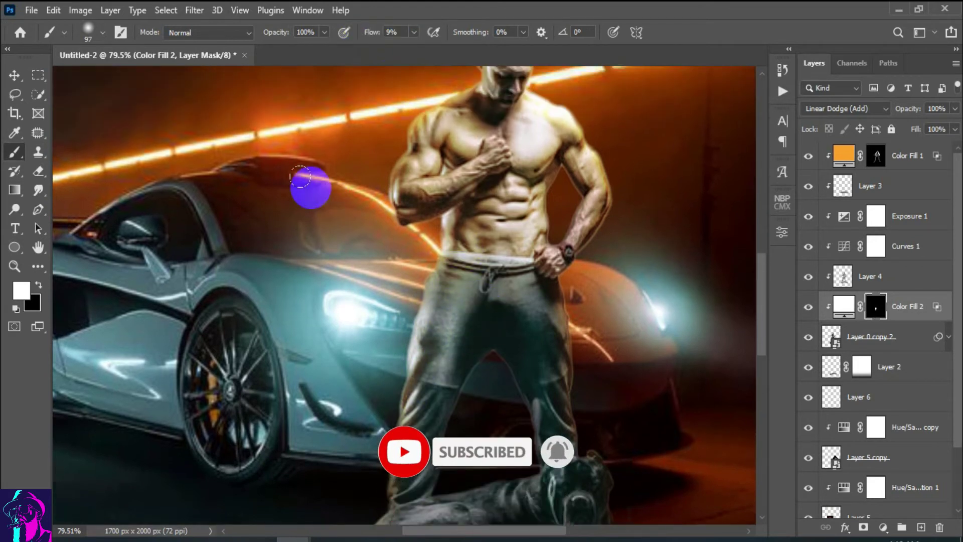
drag(371, 33, 367, 33)
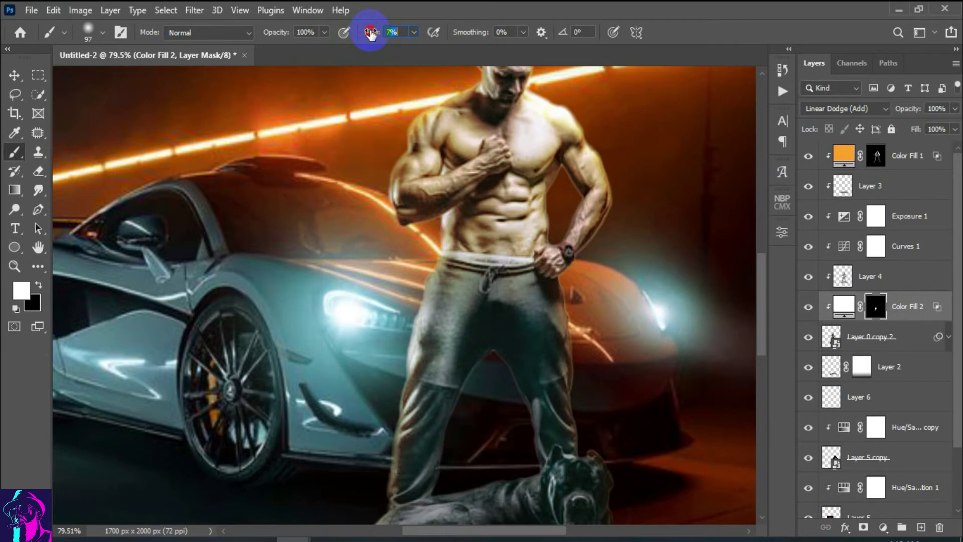
scroll(473, 301, up, 3)
scroll(499, 189, down, 5)
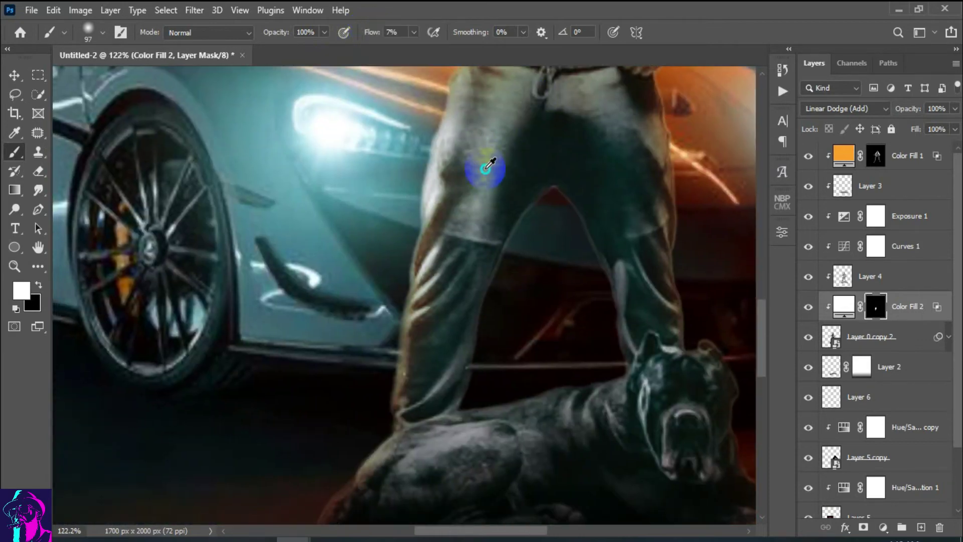
scroll(441, 351, down, 2)
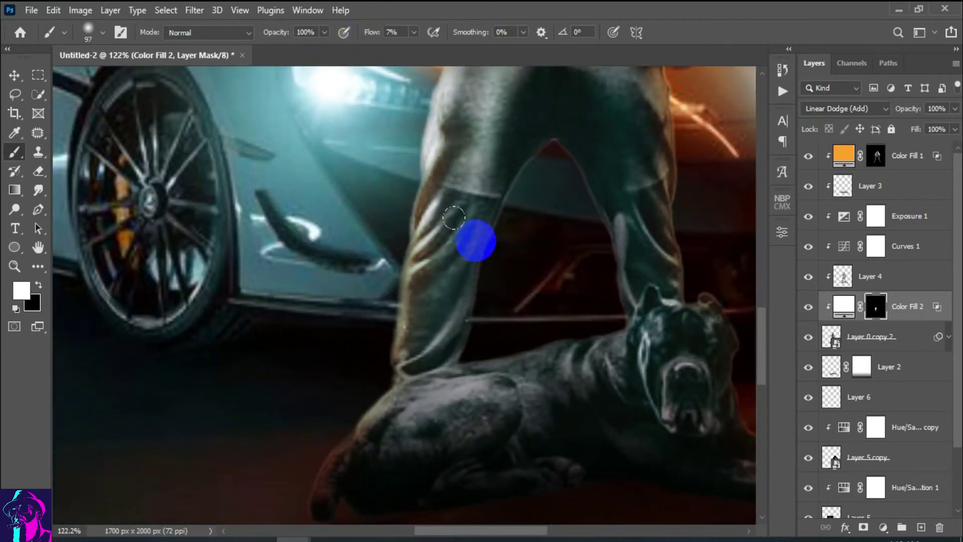
scroll(473, 241, down, 2)
scroll(521, 235, up, 5)
mouse_move(615, 243)
mouse_down()
mouse_move(521, 216)
mouse_move(498, 364)
mouse_move(361, 406)
mouse_move(594, 378)
mouse_up()
scroll(595, 377, up, 2)
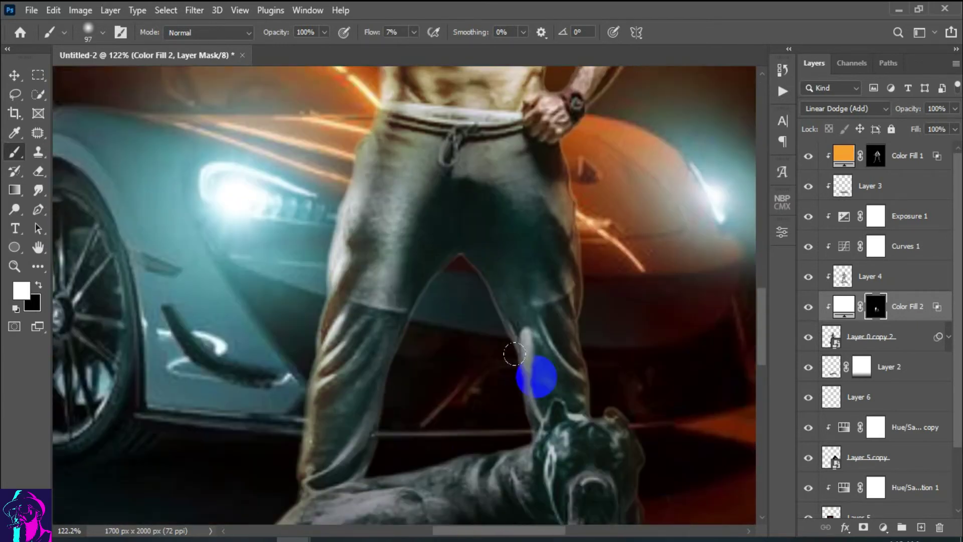
scroll(516, 351, up, 1)
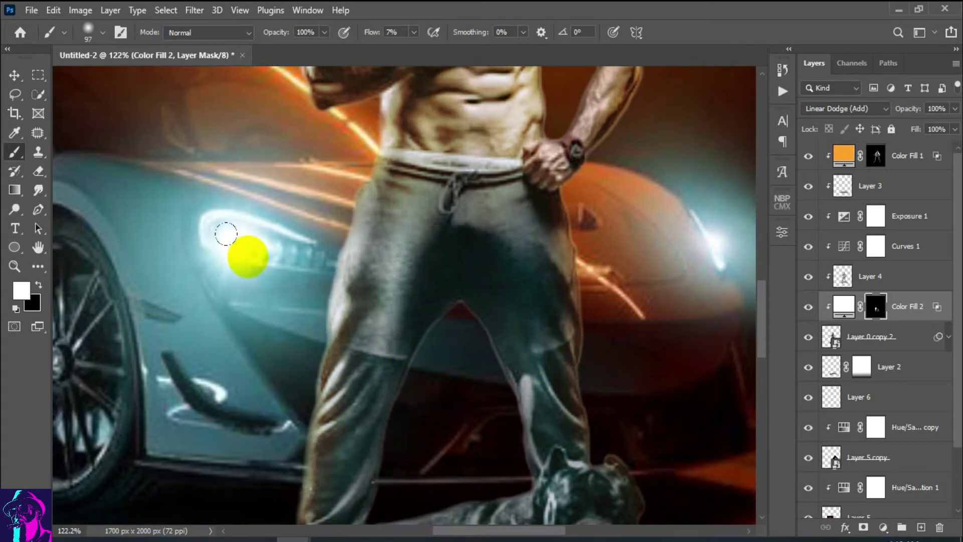
Switch to black at 23% flow to correct the mask, then fit the image on screen
click(38, 285)
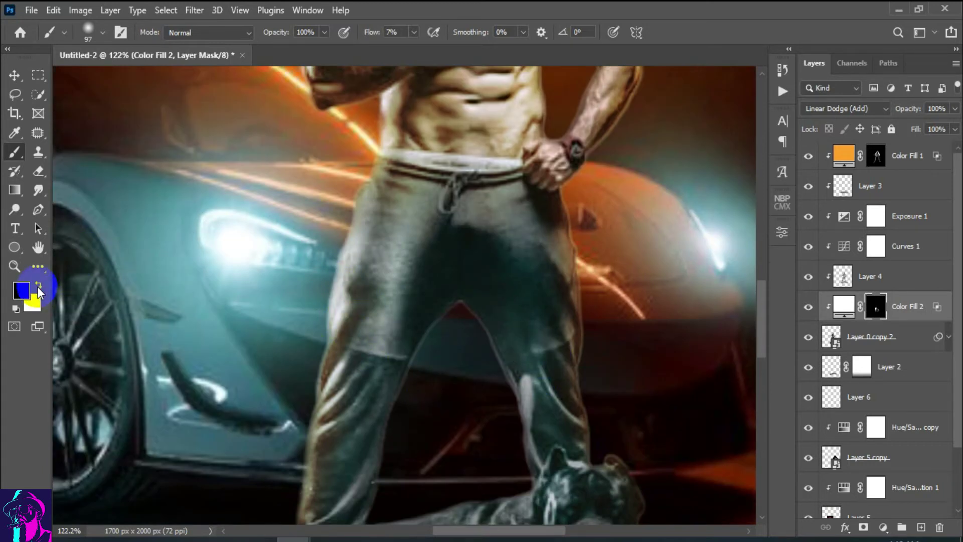
drag(373, 32, 381, 32)
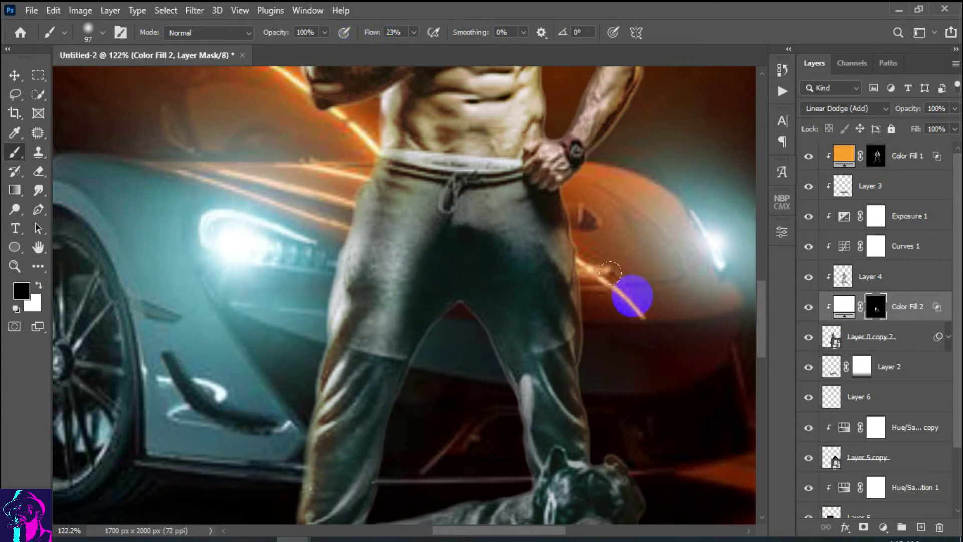
scroll(627, 321, down, 3)
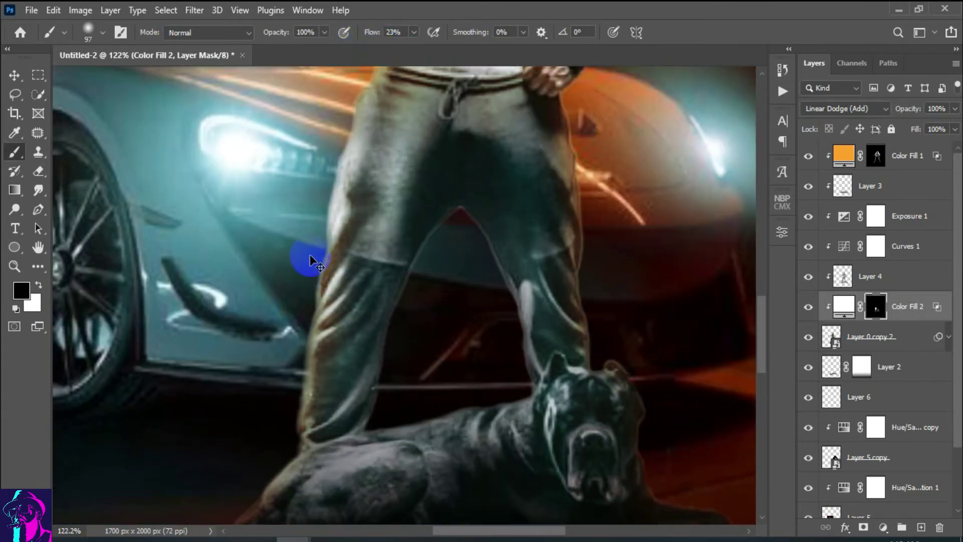
key(ctrl+0)
key(ctrl+minus)
key(ctrl+0)
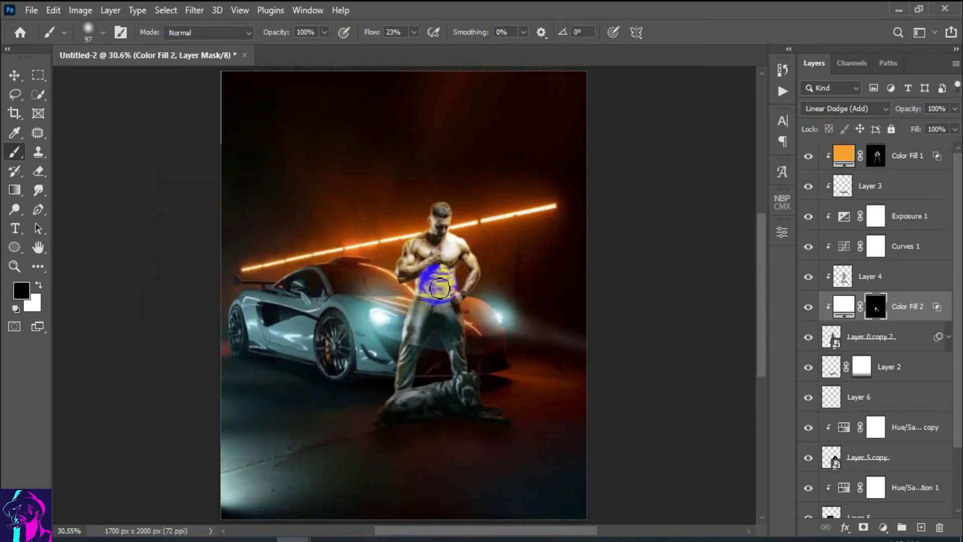
Drag the pink-to-teal gradient above Color Fill 1 as a new layer and close its document
key(backslash)
click(14, 76)
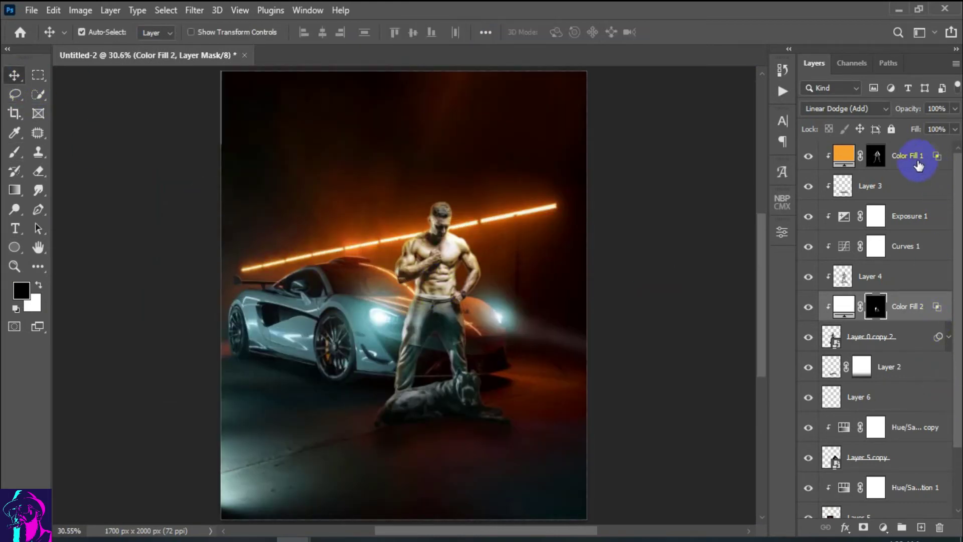
click(918, 163)
mouse_move(294, 535)
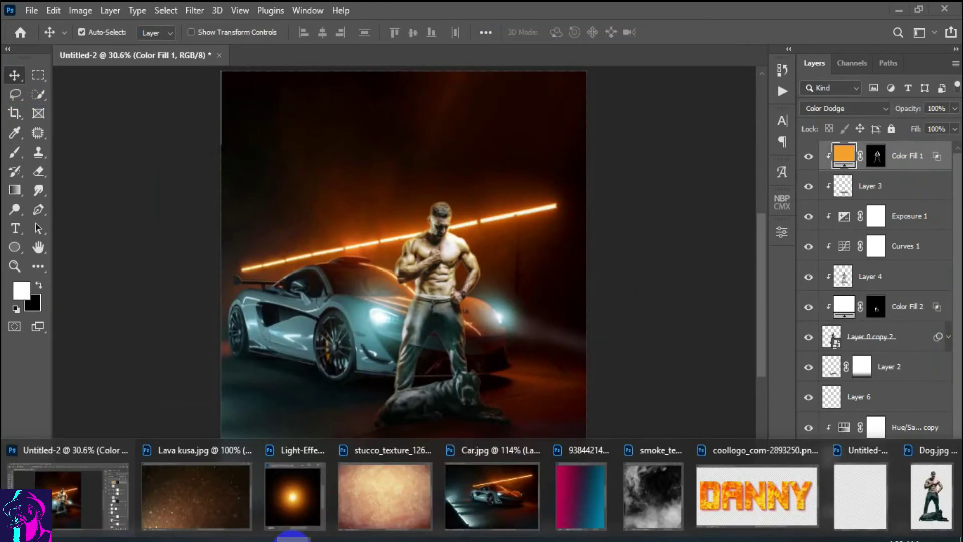
click(579, 508)
drag(624, 125, 677, 105)
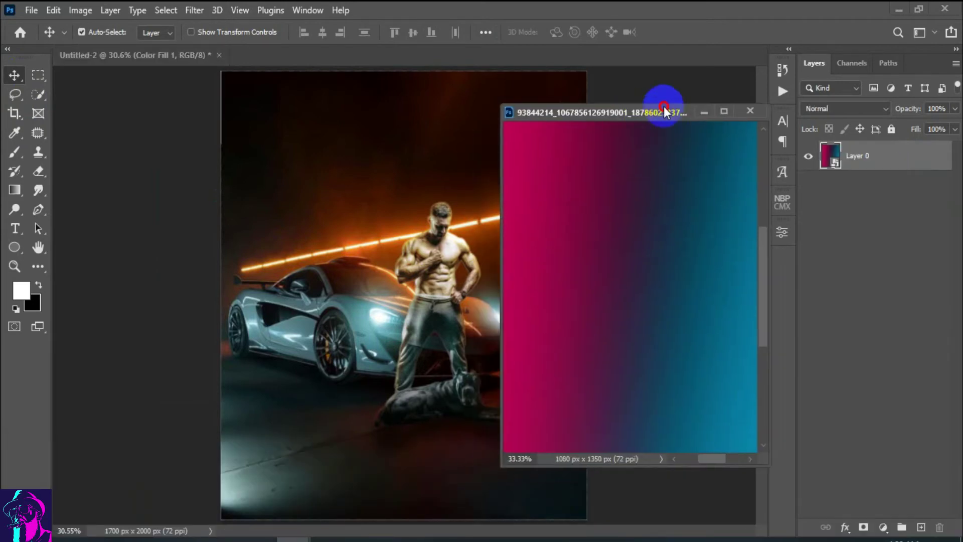
drag(608, 222, 360, 246)
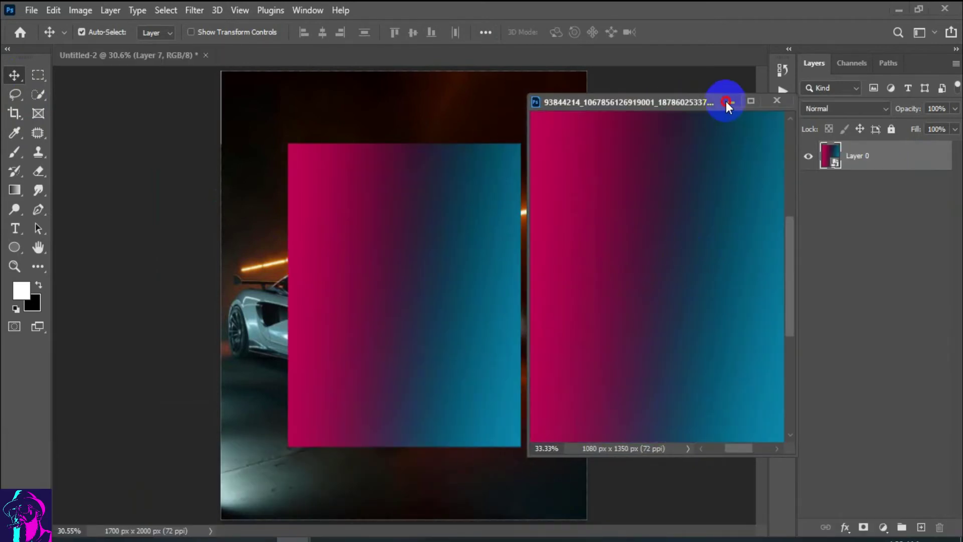
click(730, 101)
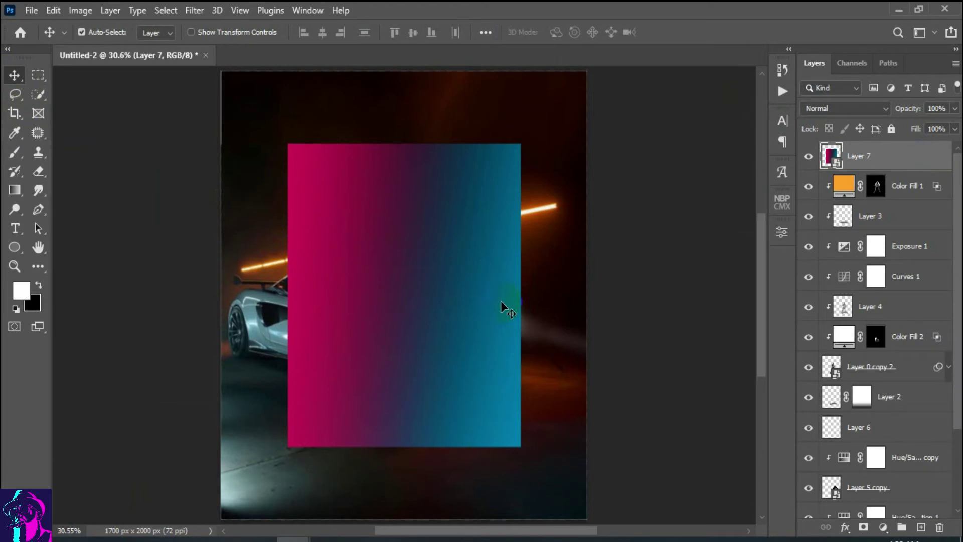
Free Transform the gradient layer to about 157% so it fills the canvas
click(55, 10)
click(155, 326)
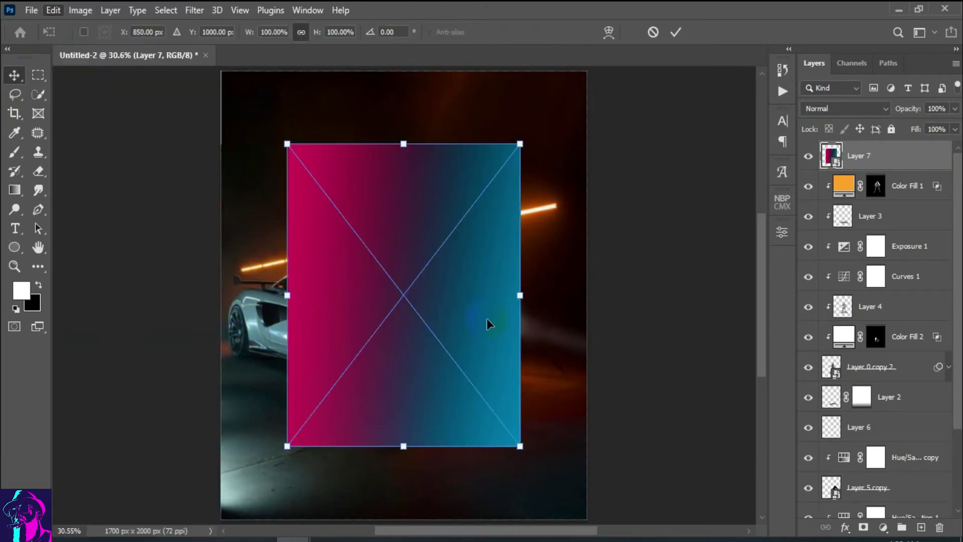
drag(522, 297, 588, 300)
click(676, 32)
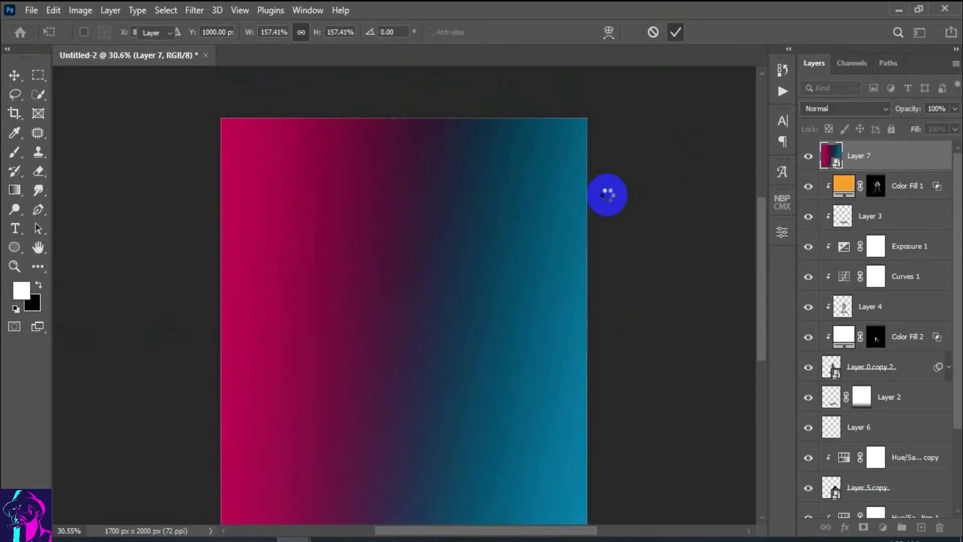
click(884, 109)
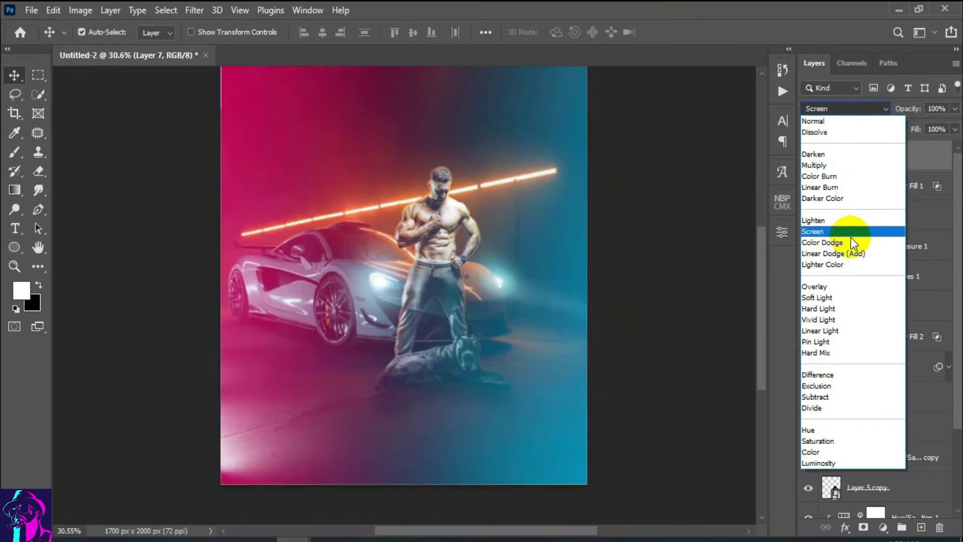
Blend the gradient layer in Color Dodge at 60% opacity and compare it on and off
click(851, 242)
scroll(622, 271, up, 2)
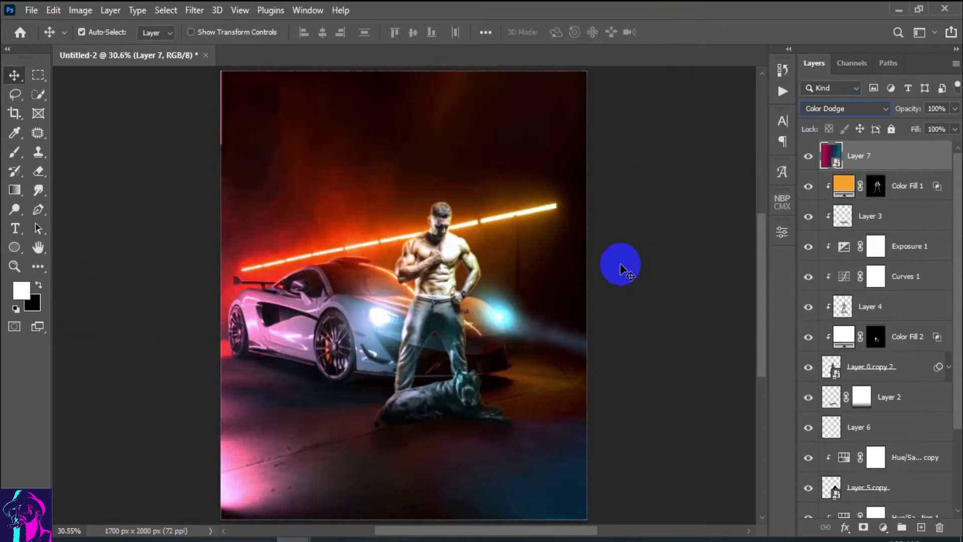
click(808, 156)
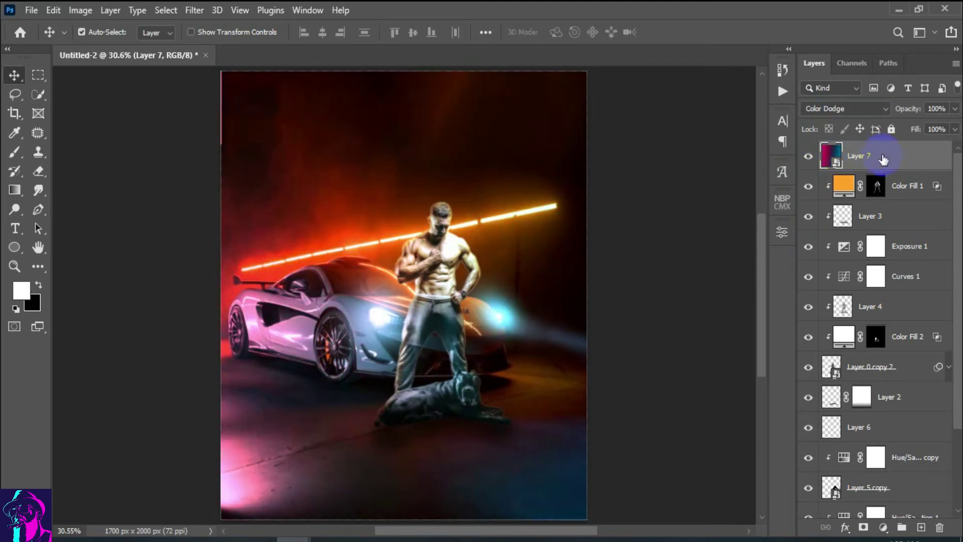
click(937, 109)
text(48)
click(905, 161)
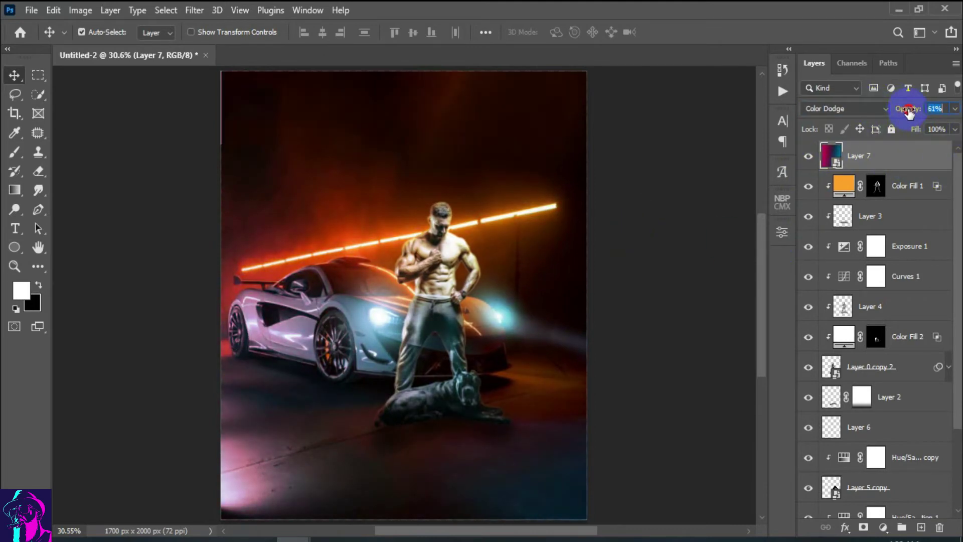
click(809, 157)
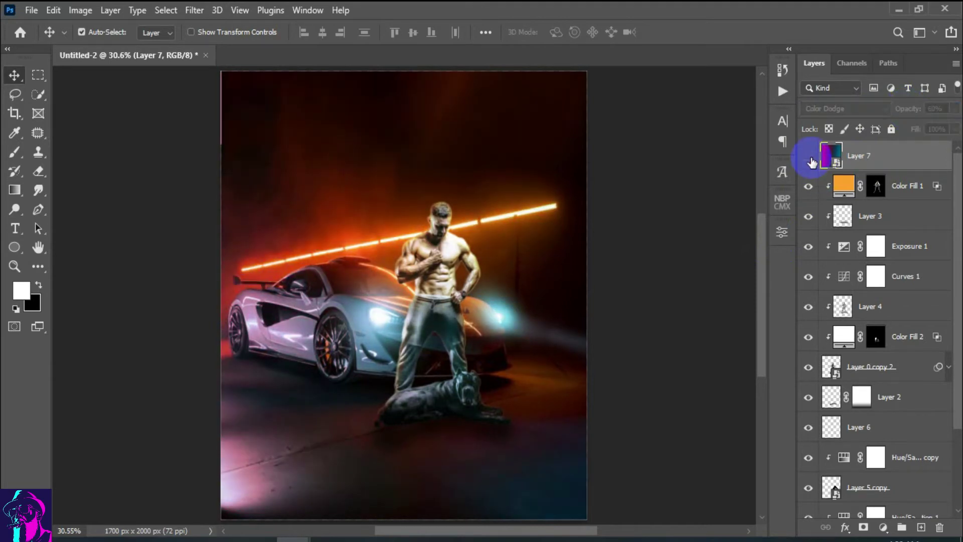
click(809, 157)
Fit the view, select Layer 7, and open the smoke_texture JPG
key(ctrl+minus)
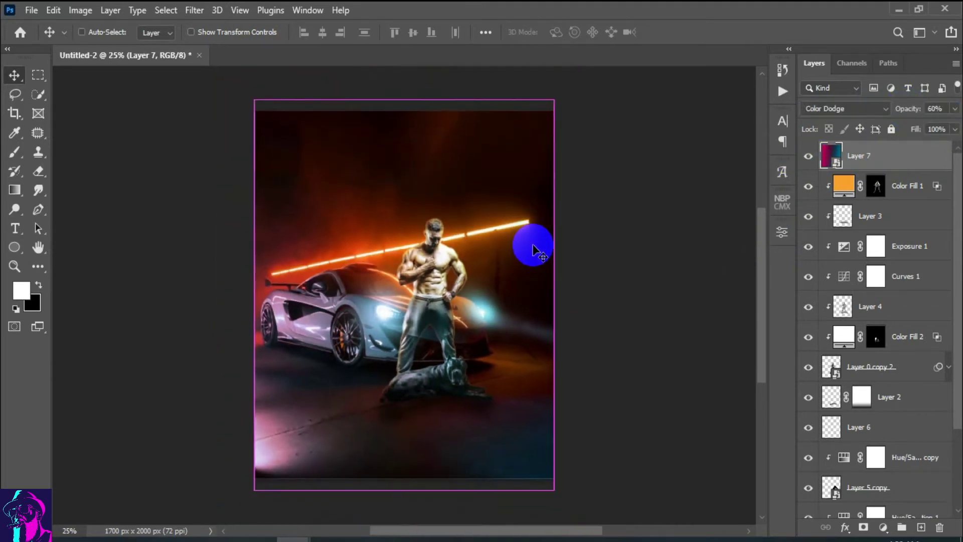
key(ctrl+minus)
key(ctrl+0)
key(ctrl)
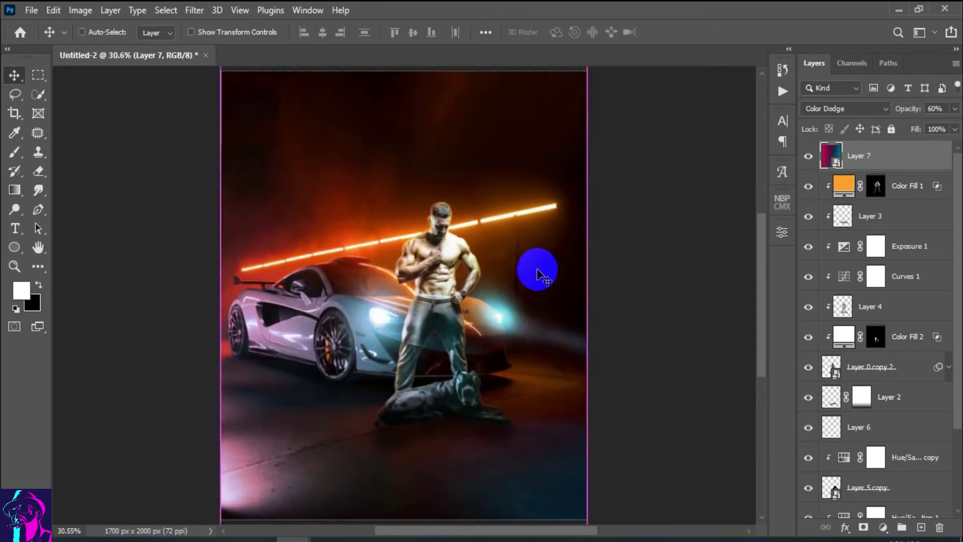
click(924, 156)
click(503, 326)
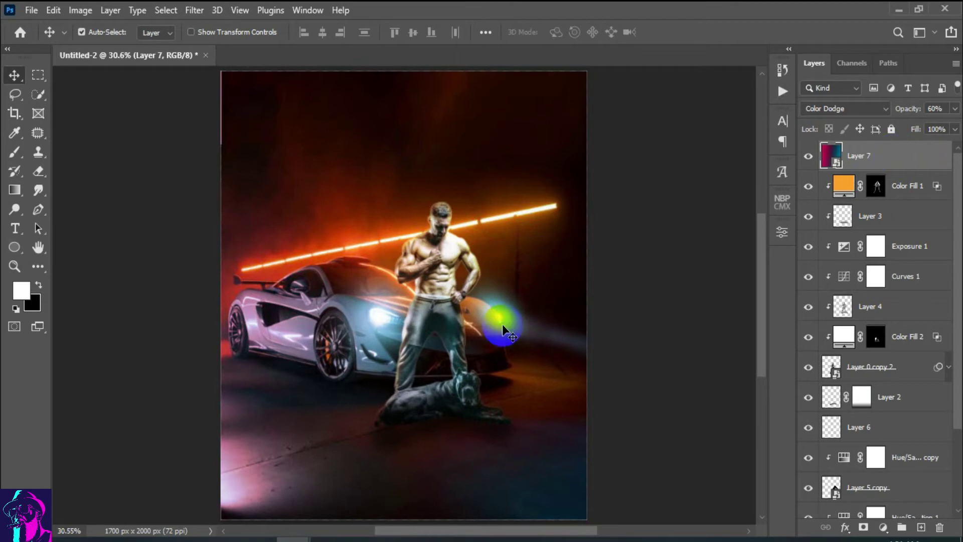
Drag the smoke texture into the composite as a Screen-blended layer
click(660, 501)
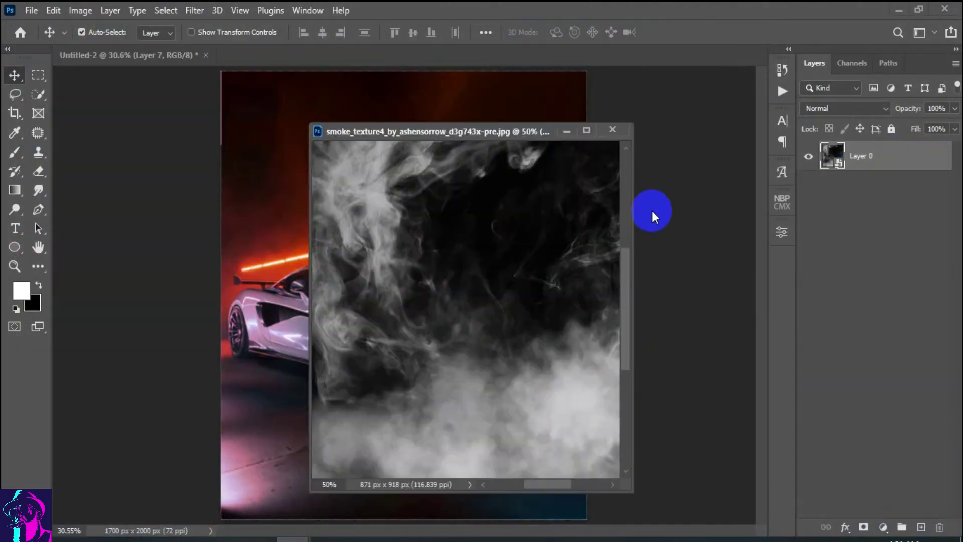
click(517, 163)
drag(517, 131, 692, 128)
drag(630, 275, 319, 344)
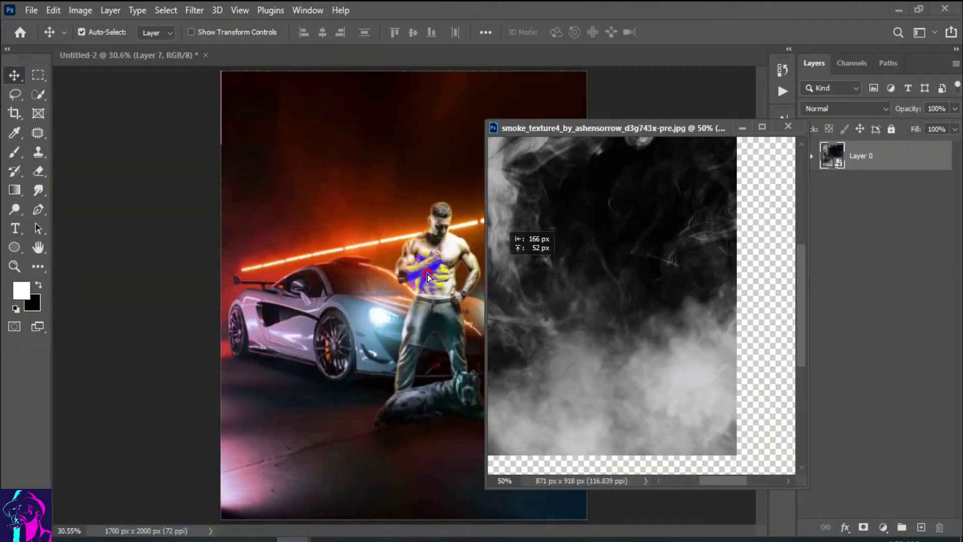
click(743, 128)
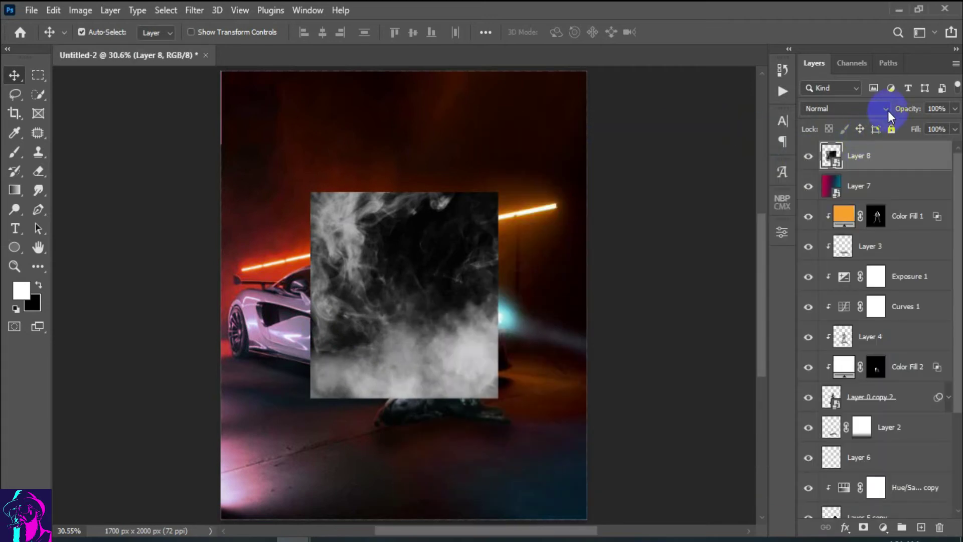
click(883, 109)
click(834, 232)
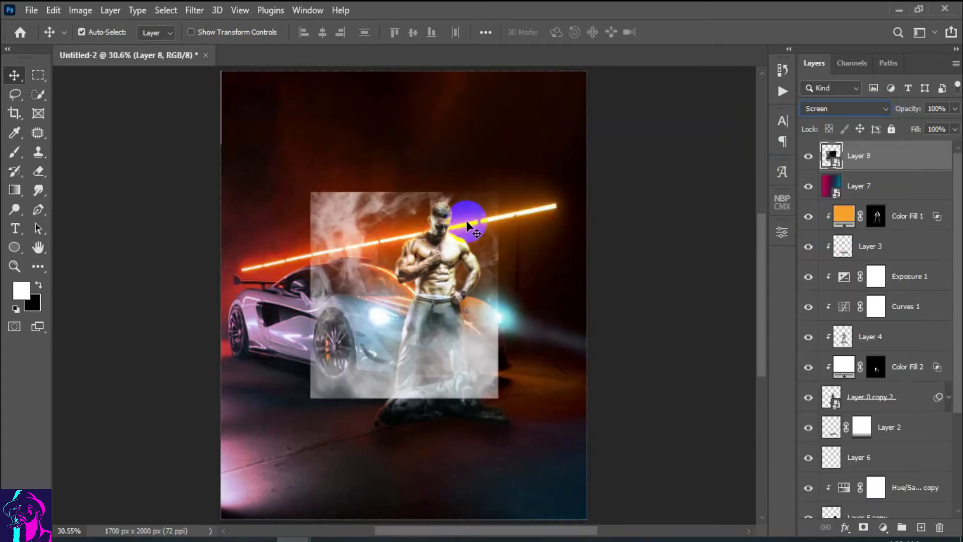
Free Transform the smoke to about 350% and position it over the whole scene
click(46, 10)
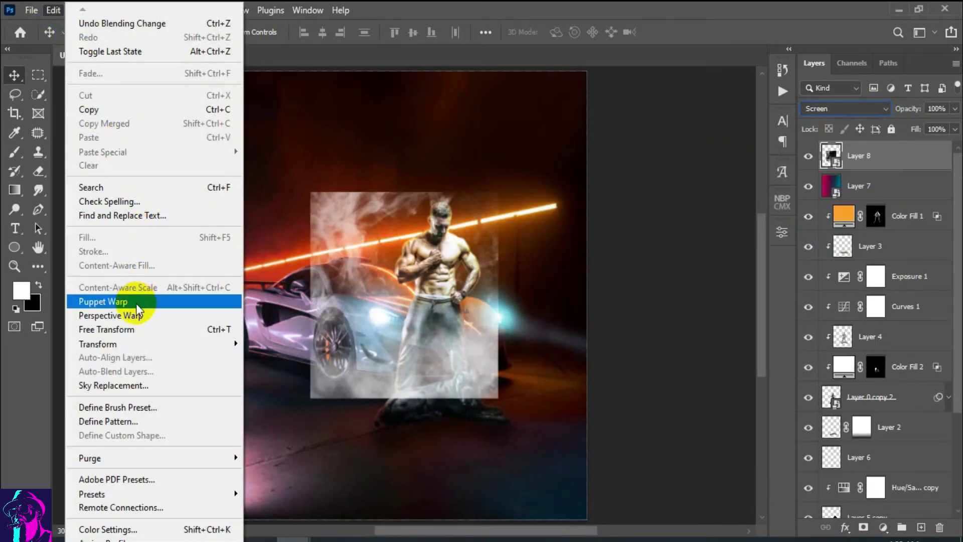
click(136, 325)
drag(389, 294, 375, 352)
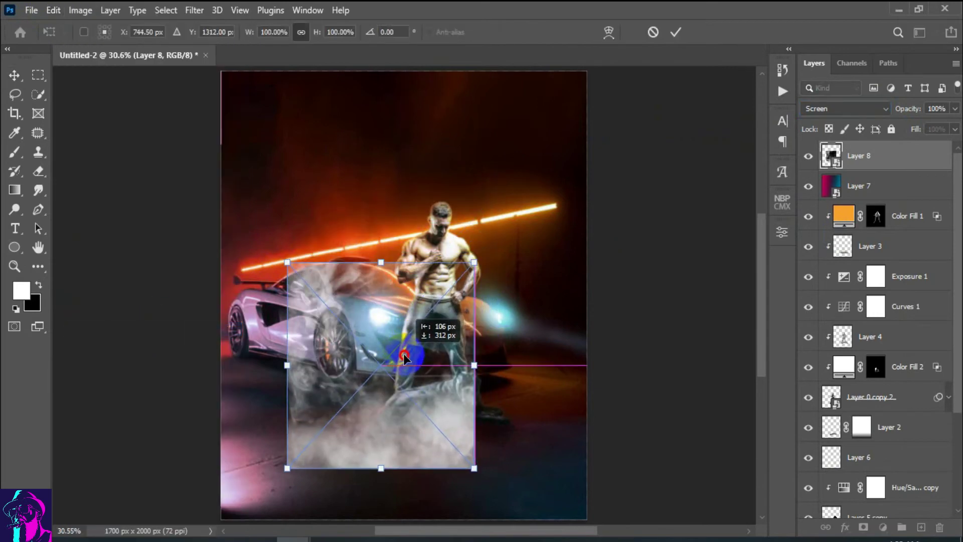
drag(445, 365, 616, 349)
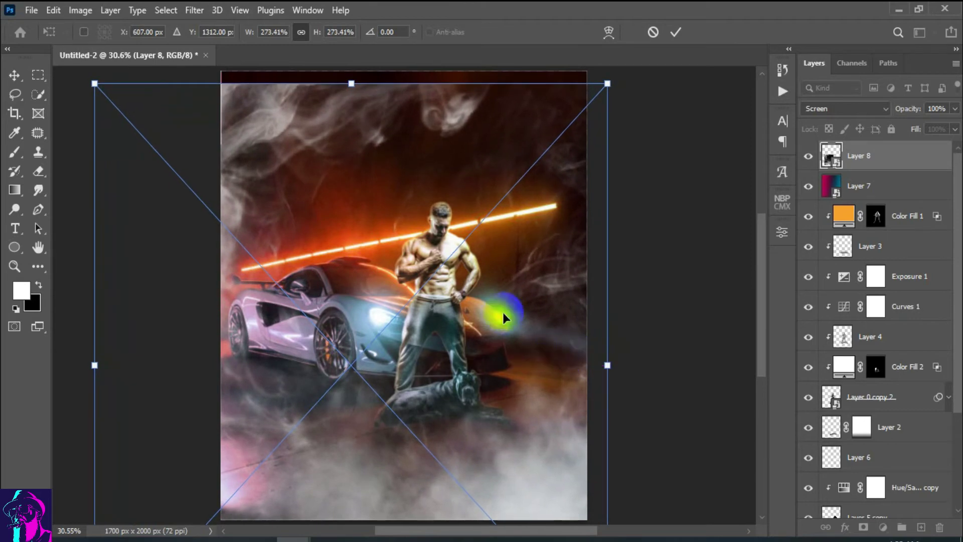
mouse_move(456, 269)
mouse_down()
mouse_move(448, 312)
mouse_move(456, 319)
mouse_move(507, 179)
mouse_move(637, 179)
mouse_move(419, 273)
mouse_move(458, 275)
mouse_move(451, 318)
mouse_move(465, 313)
mouse_up()
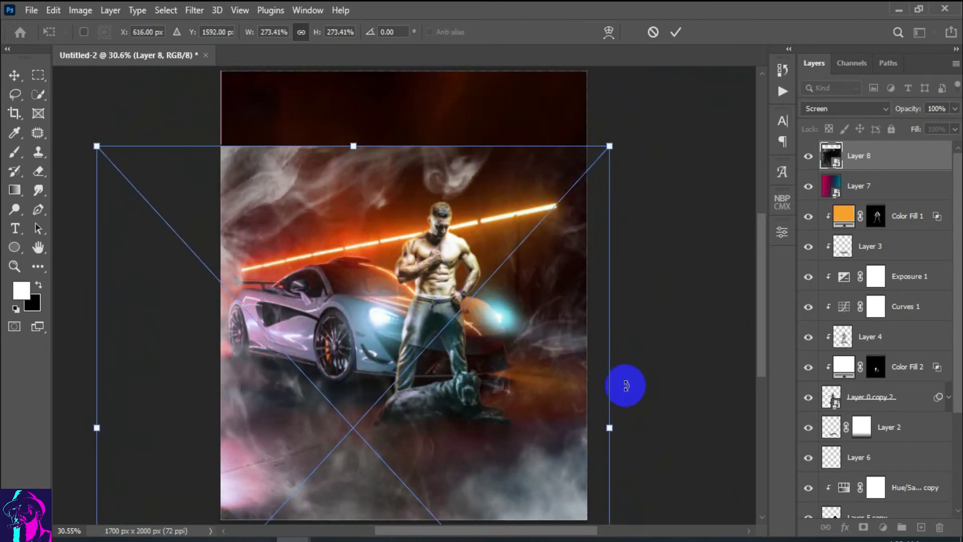
drag(610, 427, 682, 420)
mouse_move(461, 401)
mouse_down()
mouse_move(460, 386)
mouse_move(454, 408)
mouse_up()
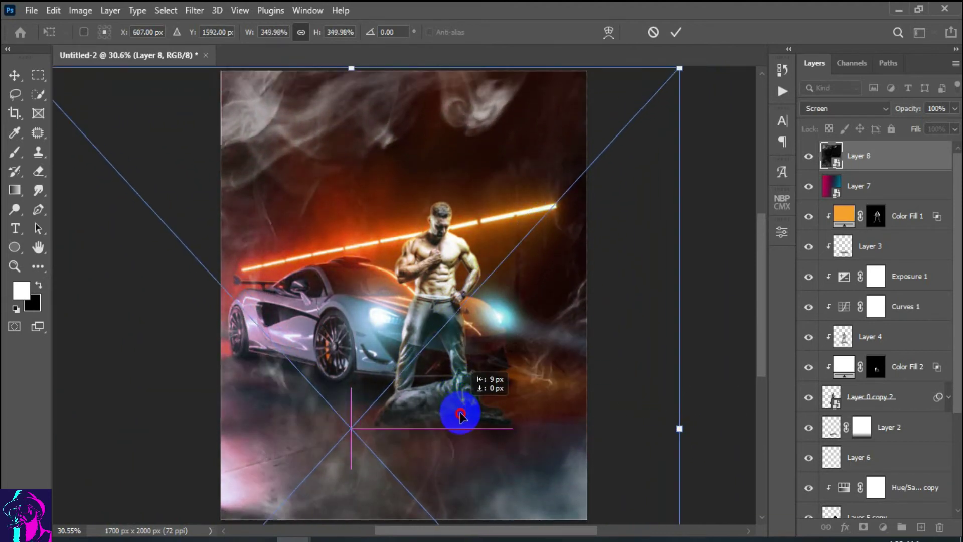
click(676, 35)
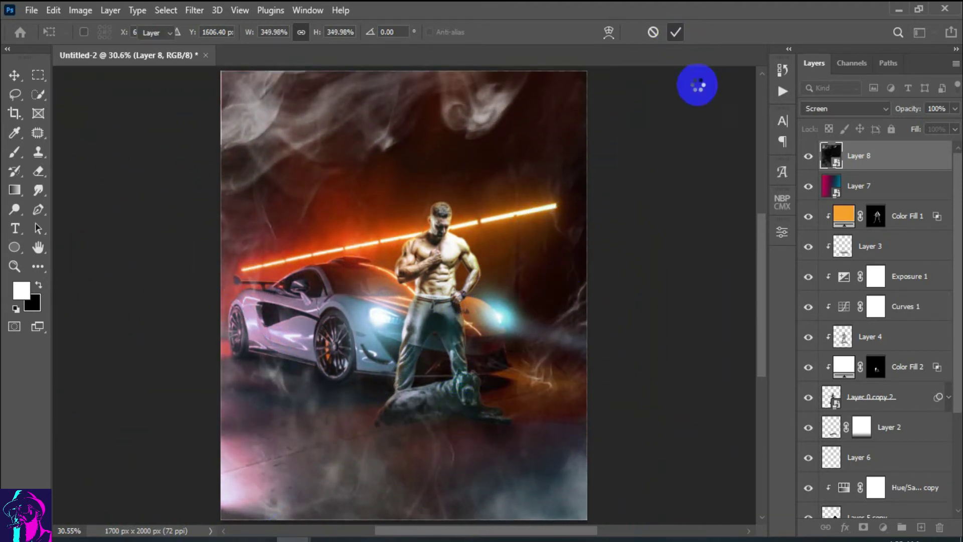
Duplicate Layer 8, hide the copy, and reselect the original Layer 8
right_click(920, 161)
click(772, 43)
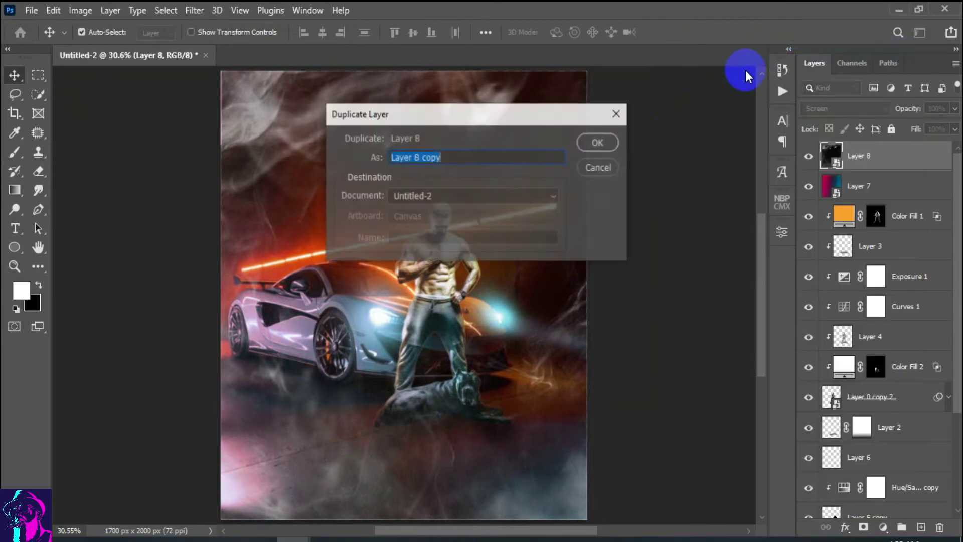
key(Return)
click(808, 156)
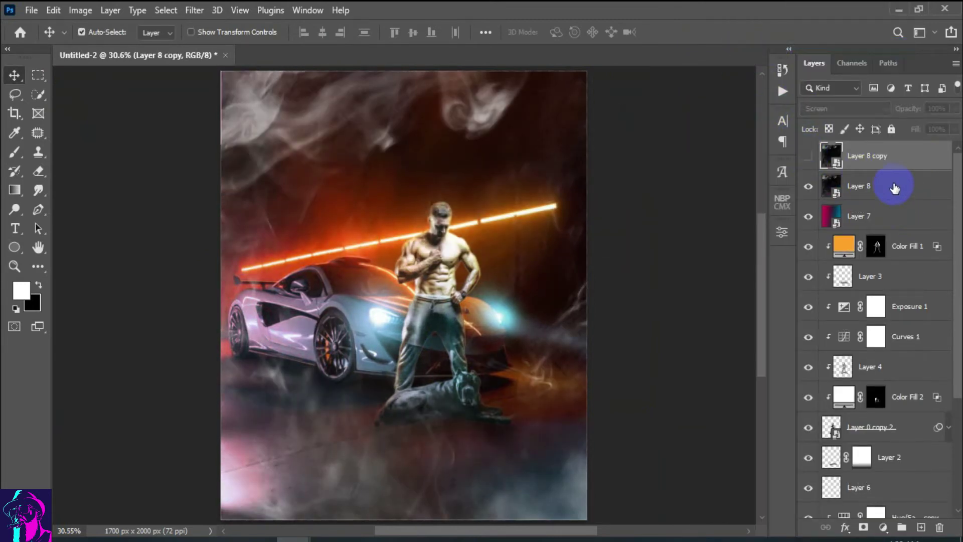
click(878, 189)
Add a layer mask to Layer 8 and pick a 633 px Soft Round brush
key(ctrl+minus)
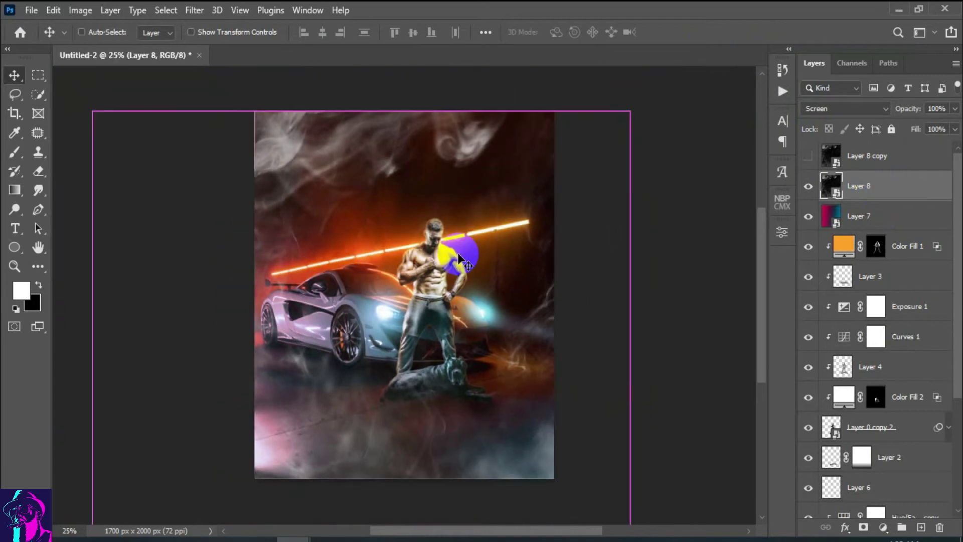
drag(459, 256, 871, 434)
click(863, 526)
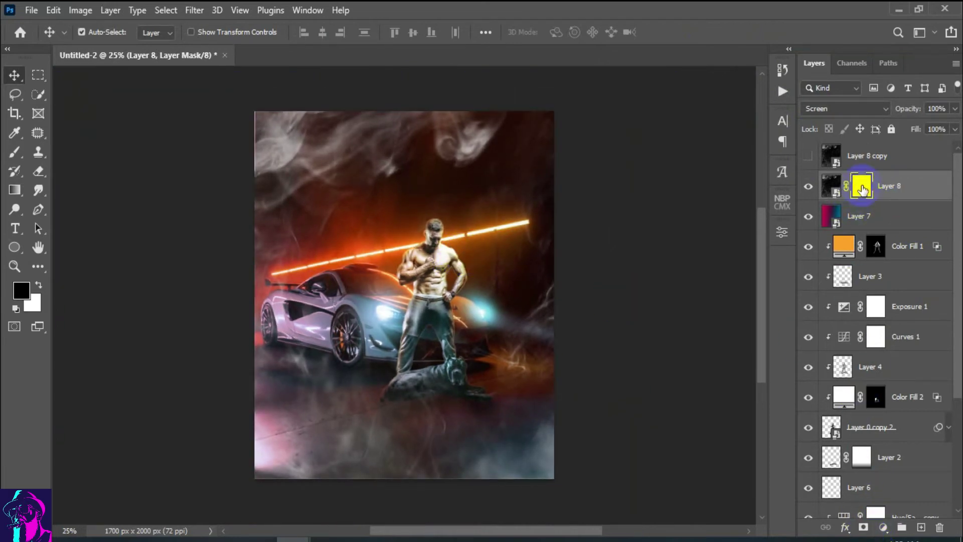
click(16, 153)
click(73, 152)
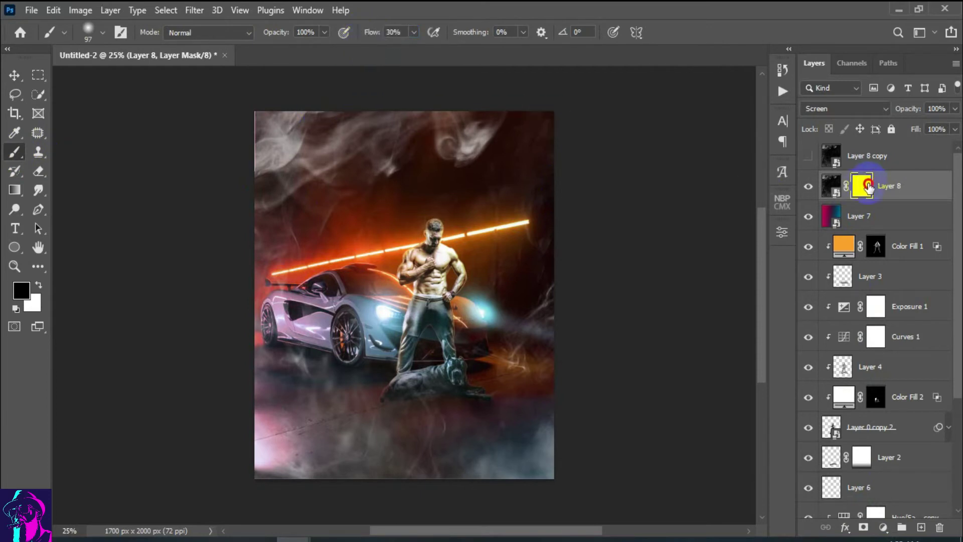
drag(441, 383, 425, 358)
right_click(419, 364)
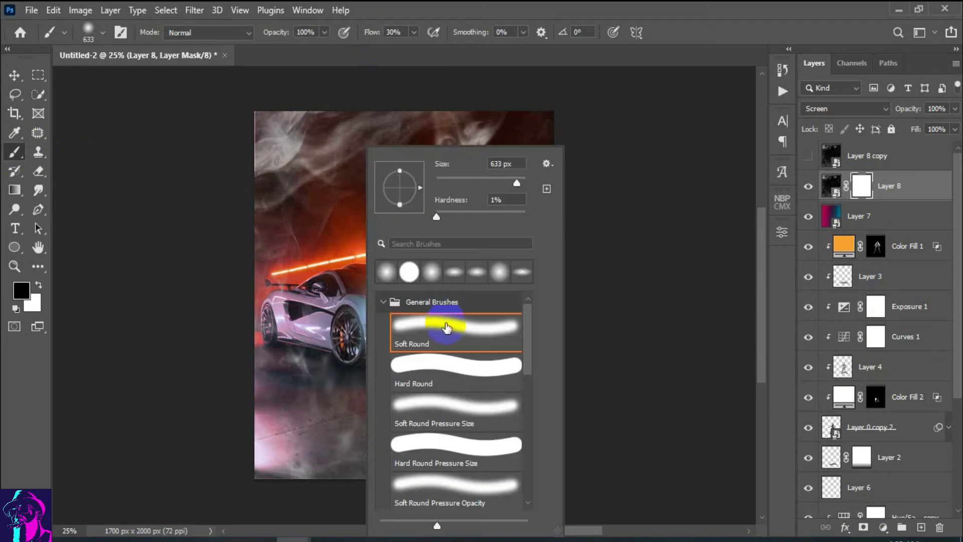
click(442, 361)
Paint black on the mask at 7% flow to fade smoke around the man and car
key(ctrl+minus)
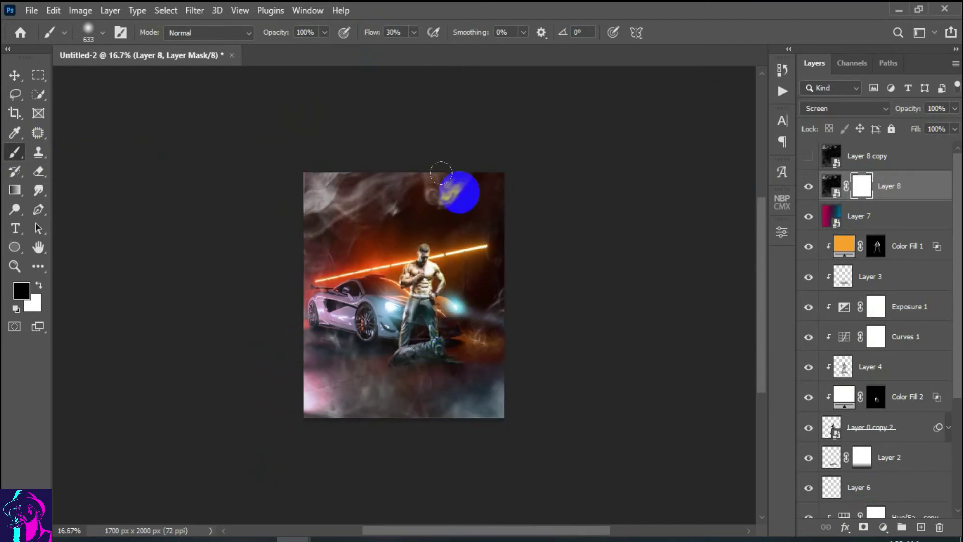
drag(369, 219, 290, 290)
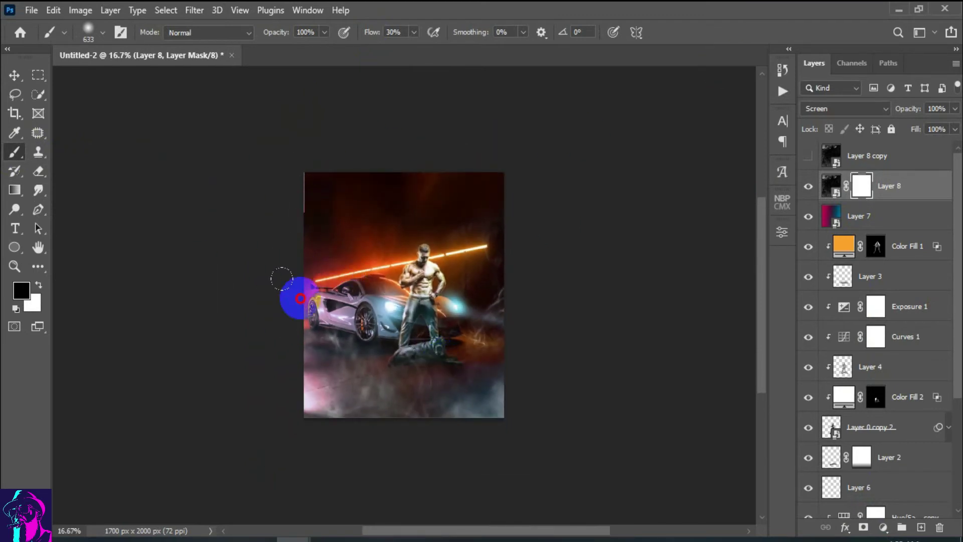
click(361, 32)
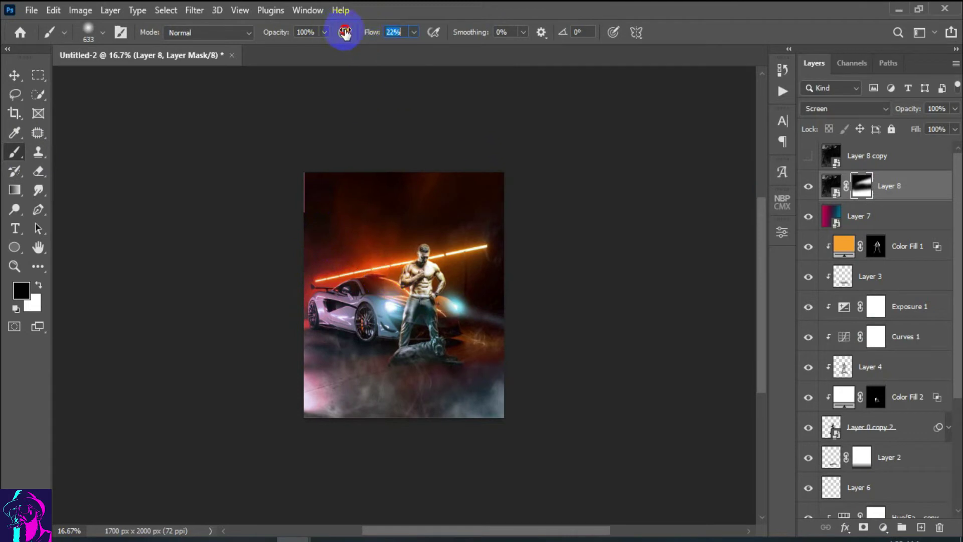
text(7)
click(426, 310)
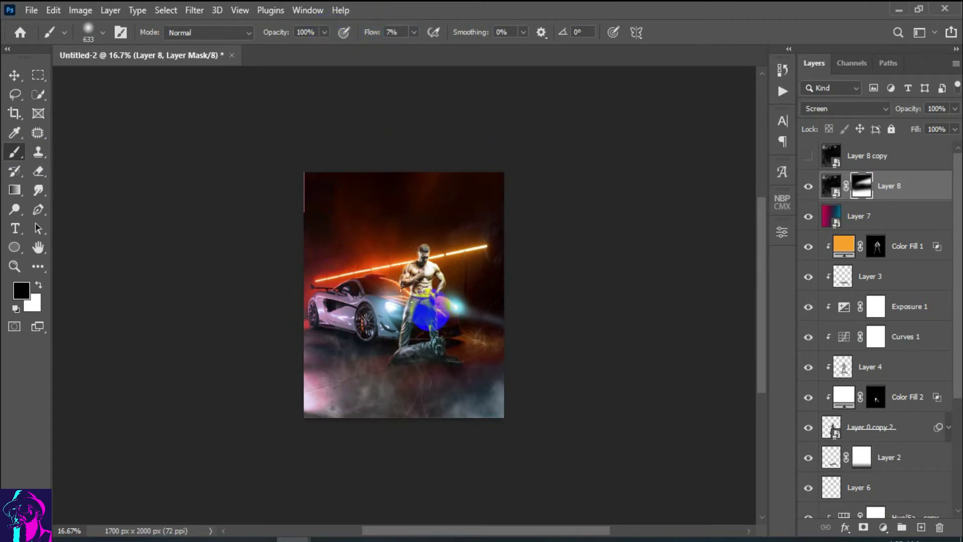
mouse_move(538, 300)
mouse_down()
mouse_move(390, 325)
mouse_move(576, 350)
mouse_move(191, 321)
mouse_up()
key(ctrl+0)
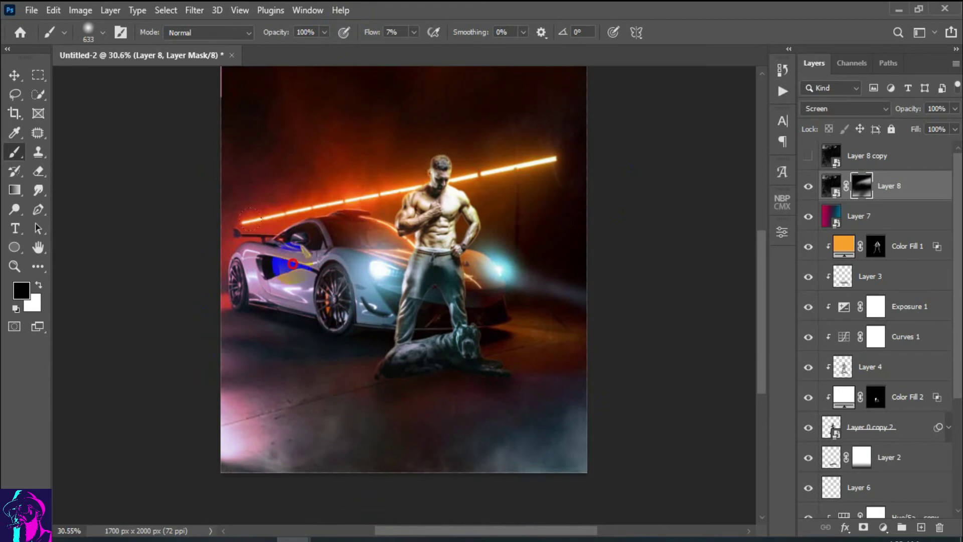
Show the Layer 8 copy smoke over the scene and select that layer
click(869, 156)
click(809, 156)
key(x)
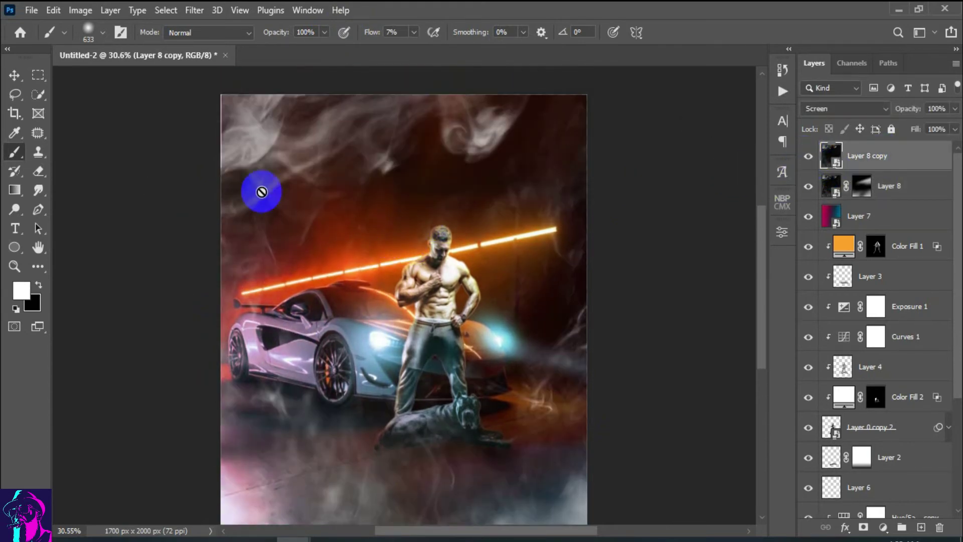
key(ctrl+minus)
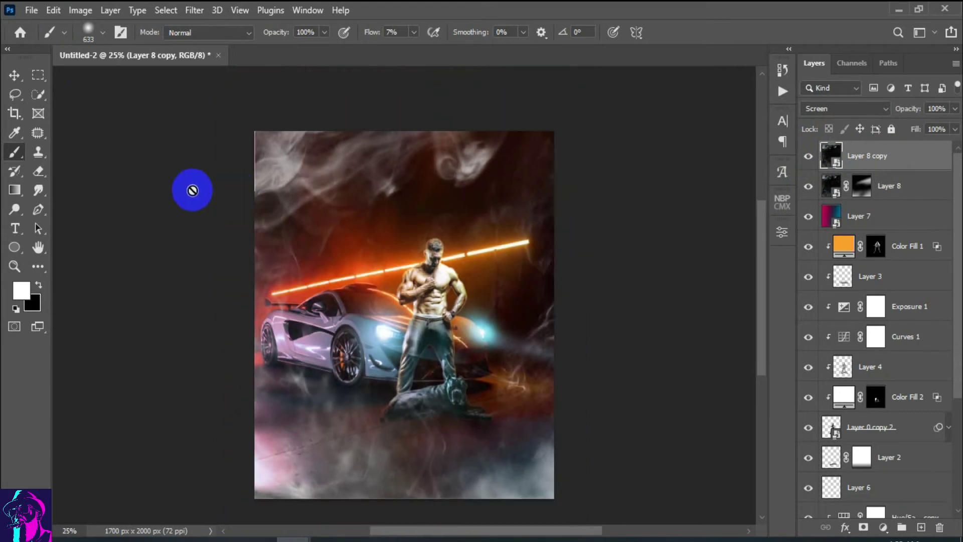
click(52, 10)
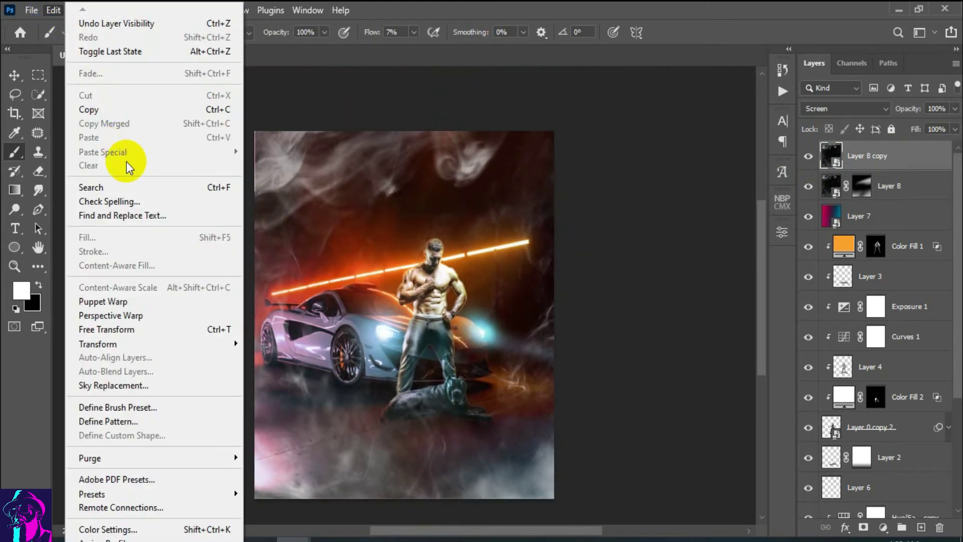
click(443, 79)
Duplicate Layer 8 copy as hidden Layer 8 copy 2, then reselect Layer 8 copy
right_click(921, 159)
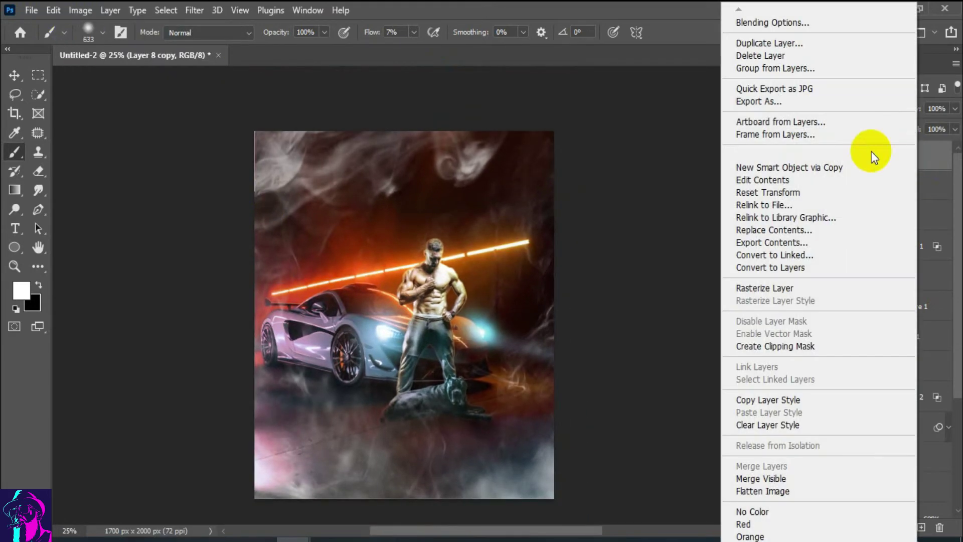
click(769, 43)
key(Return)
click(808, 156)
click(905, 188)
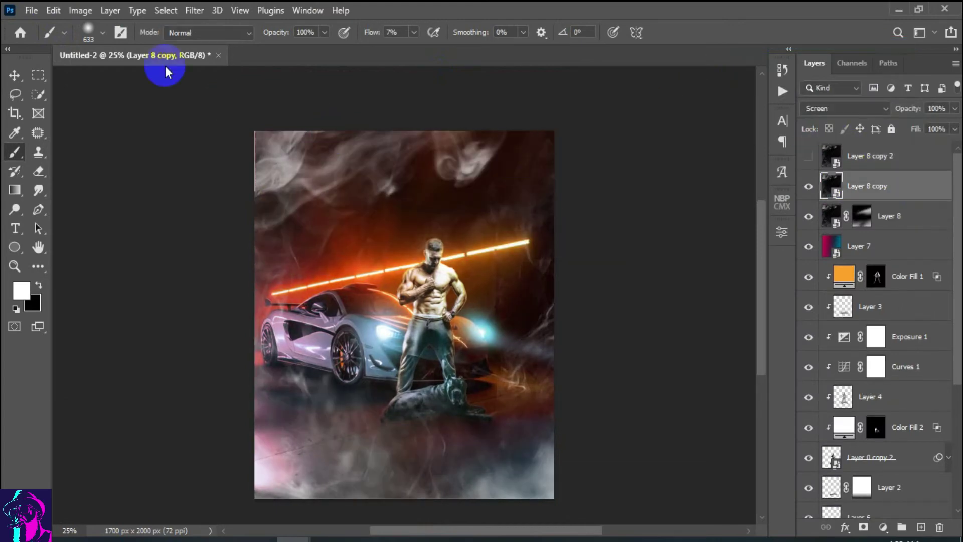
click(53, 10)
Free-transform Layer 8 copy, moving and rotating the smoke about 89° across the scene, then commit
click(129, 326)
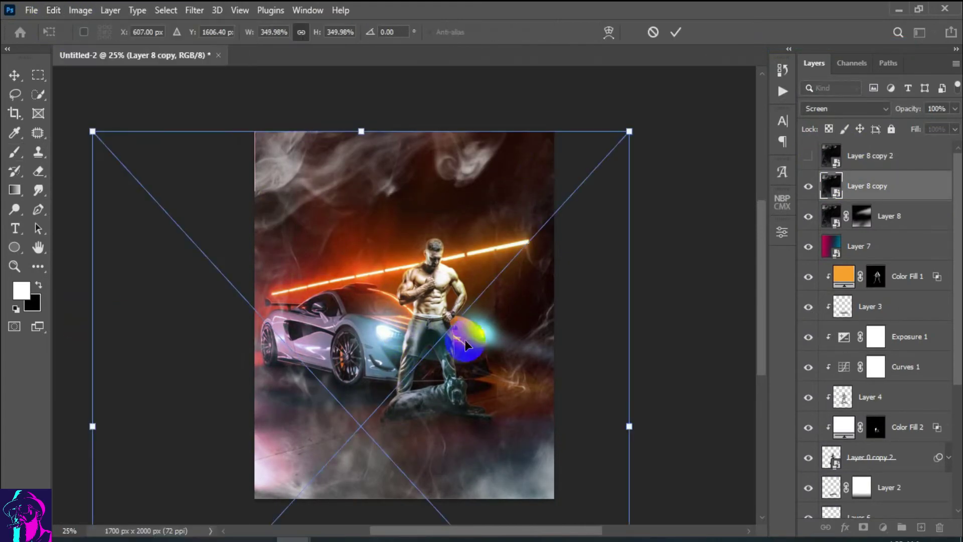
mouse_move(350, 141)
mouse_down()
mouse_move(386, 226)
mouse_move(664, 320)
mouse_move(543, 332)
mouse_move(548, 393)
mouse_move(543, 378)
mouse_move(520, 372)
mouse_move(527, 360)
mouse_move(505, 273)
mouse_move(509, 186)
mouse_move(447, 155)
mouse_move(531, 236)
mouse_up()
mouse_move(710, 209)
mouse_down()
mouse_move(663, 432)
mouse_move(527, 505)
mouse_move(672, 299)
mouse_up()
mouse_move(723, 202)
mouse_down()
mouse_move(730, 230)
mouse_move(731, 219)
mouse_up()
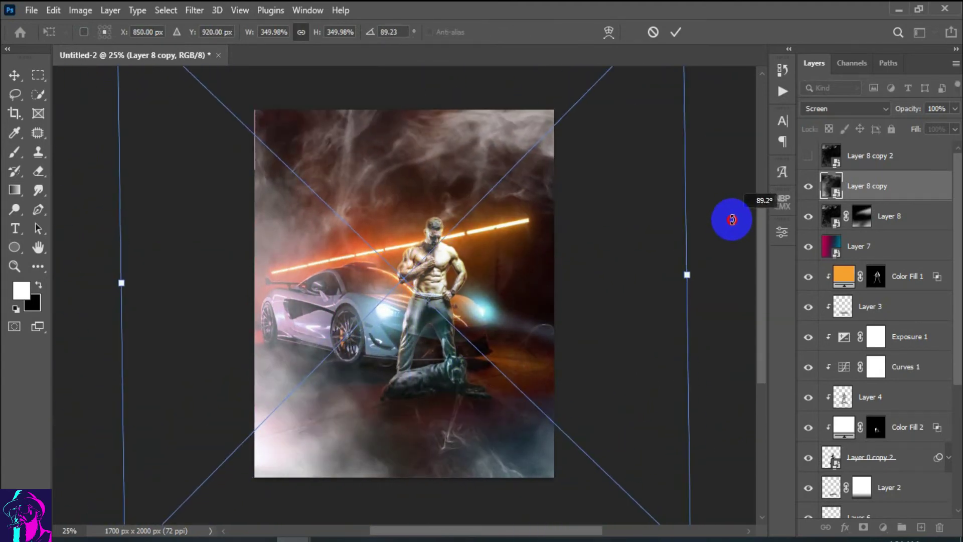
mouse_move(472, 233)
mouse_down()
mouse_move(494, 167)
mouse_move(484, 198)
mouse_move(462, 215)
mouse_move(428, 234)
mouse_move(415, 227)
mouse_up()
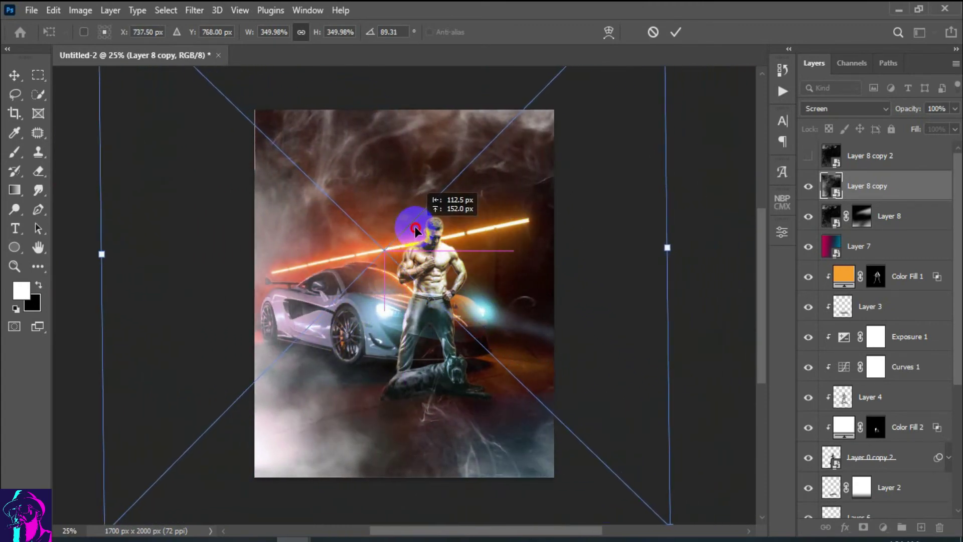
scroll(502, 281, up, 2)
scroll(462, 297, up, 1)
drag(462, 297, 457, 291)
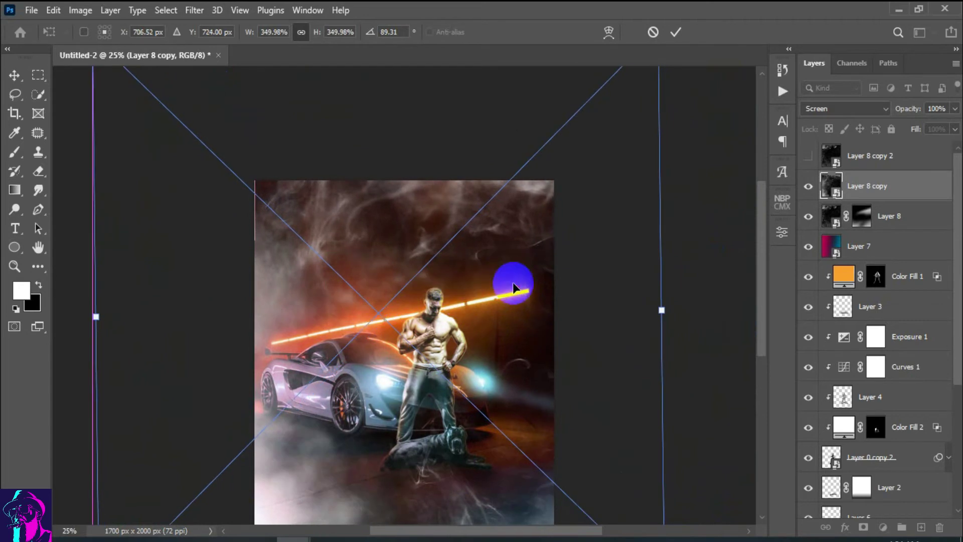
scroll(526, 271, down, 2)
scroll(565, 253, down, 2)
click(676, 32)
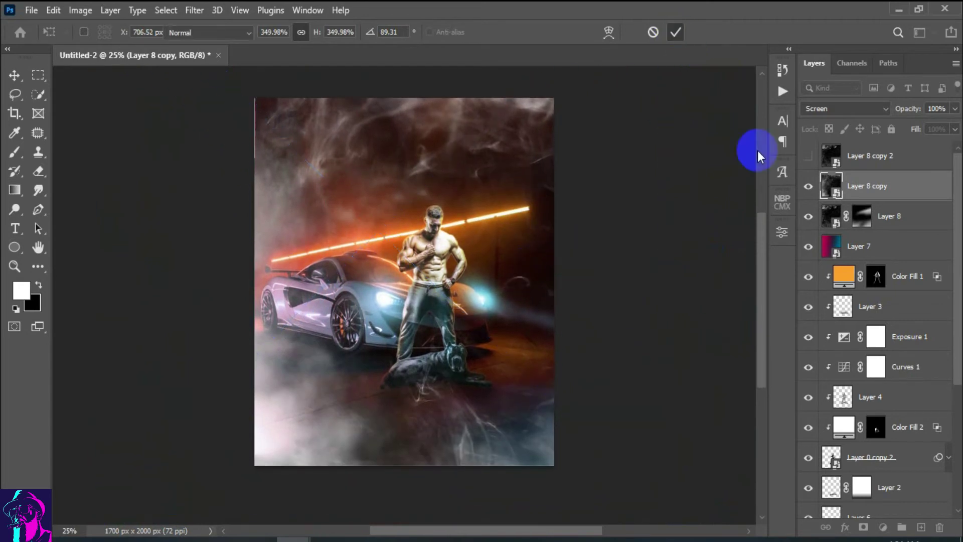
Add a layer mask to Layer 8 copy and set up a black Brush at 12% flow
click(863, 527)
key(b)
key(x)
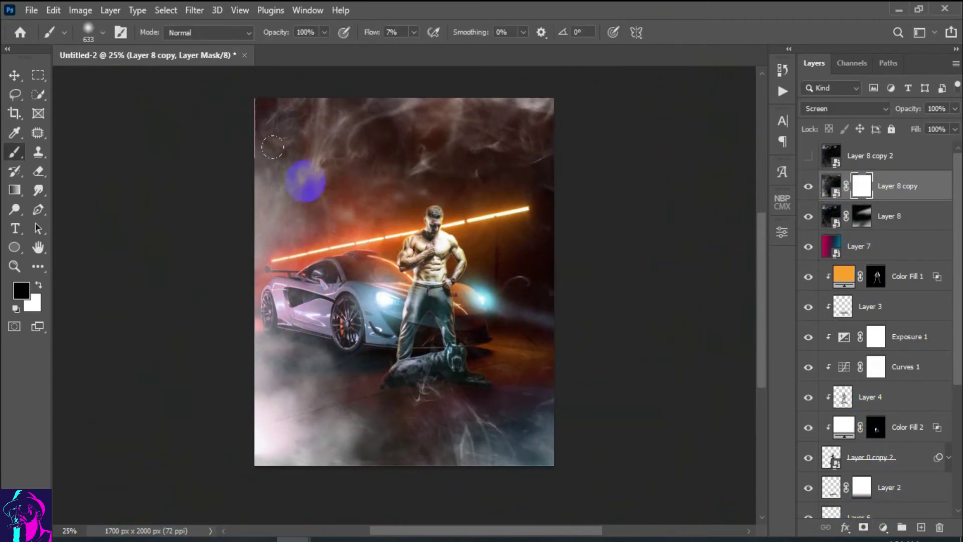
scroll(448, 281, down, 1)
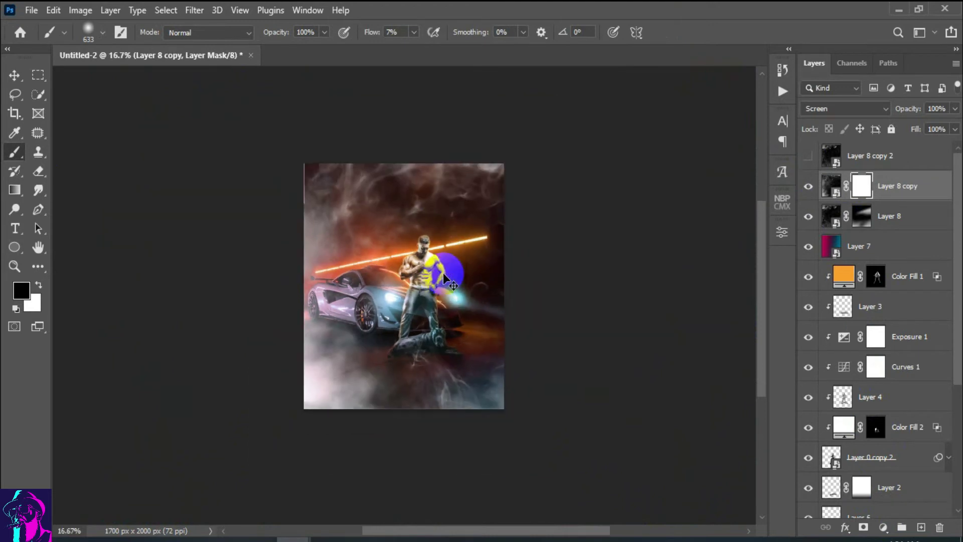
scroll(401, 226, up, 1)
scroll(358, 161, up, 1)
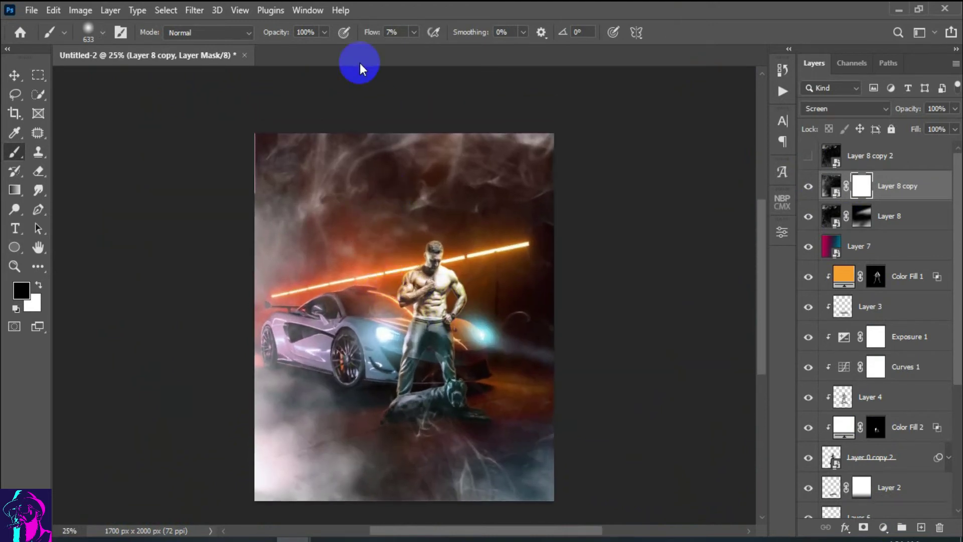
drag(368, 34, 376, 34)
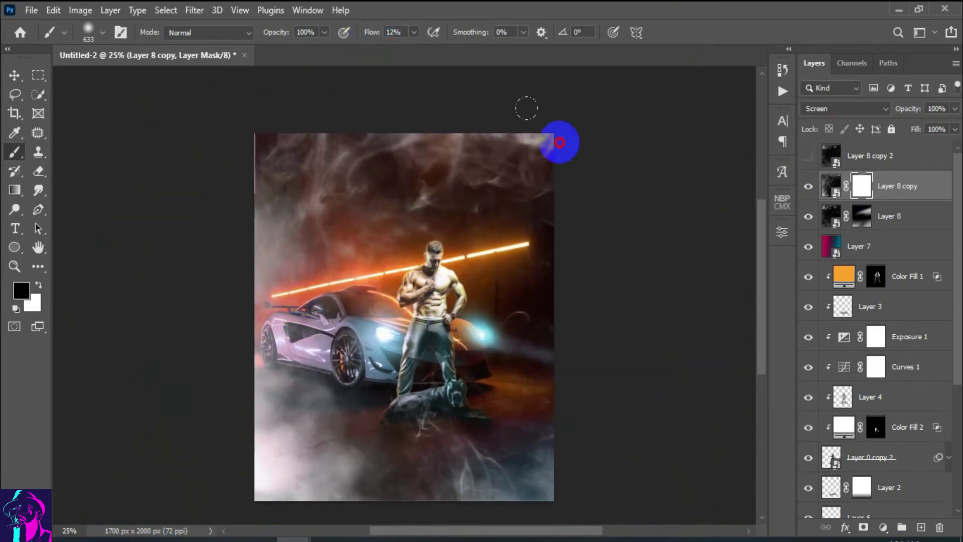
Paint out the smoke across the top, the lower-left edge, the dog and the man's legs
mouse_move(527, 103)
mouse_down()
mouse_move(563, 119)
mouse_move(301, 235)
mouse_up()
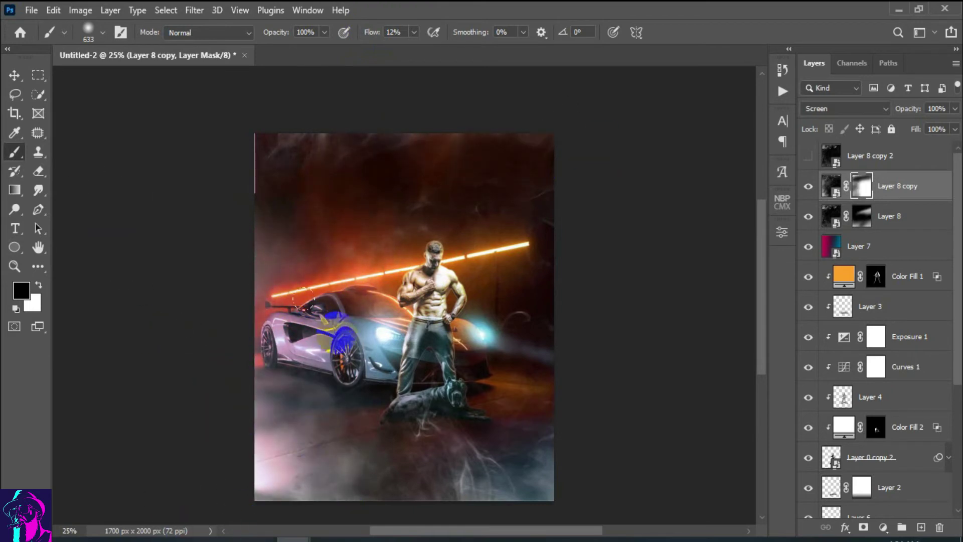
scroll(325, 231, down, 1)
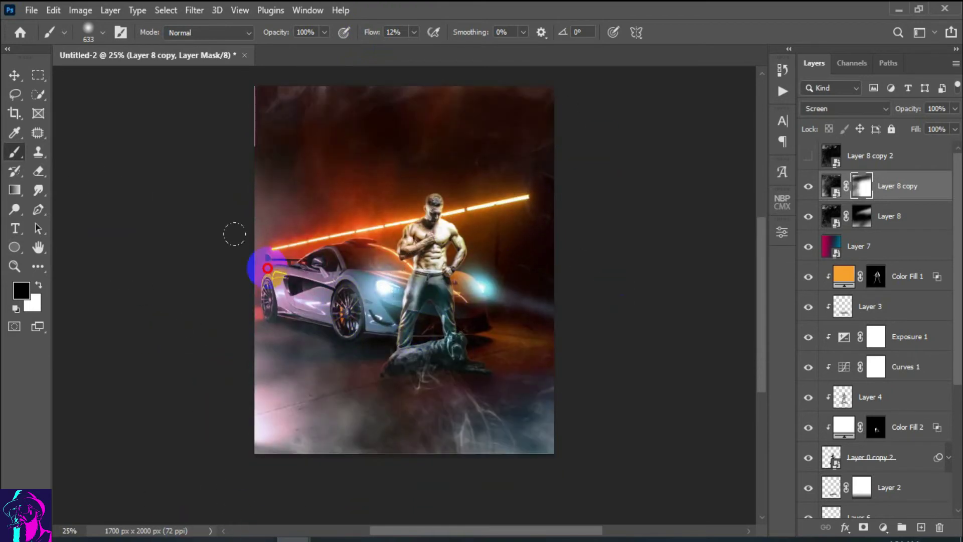
scroll(321, 213, up, 2)
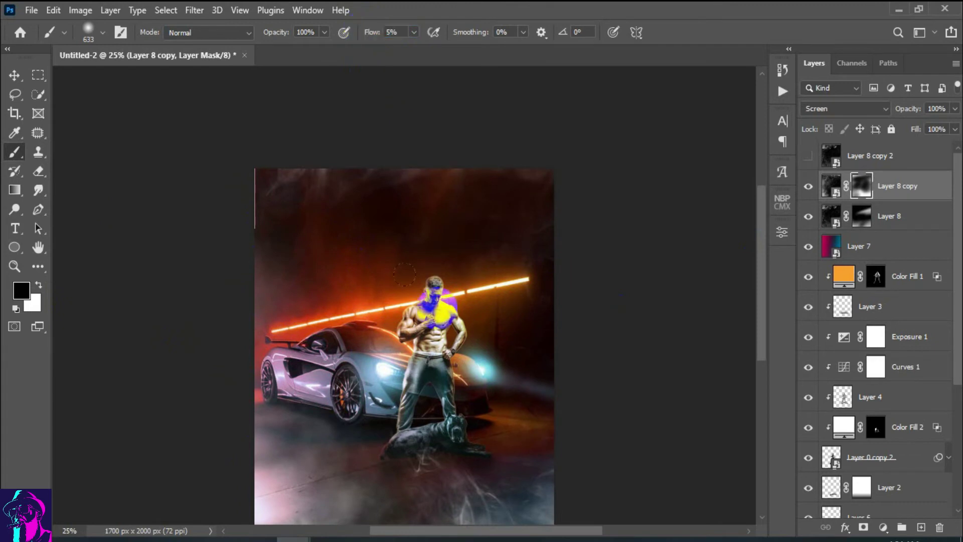
scroll(404, 274, down, 2)
scroll(379, 176, up, 1)
scroll(362, 176, up, 1)
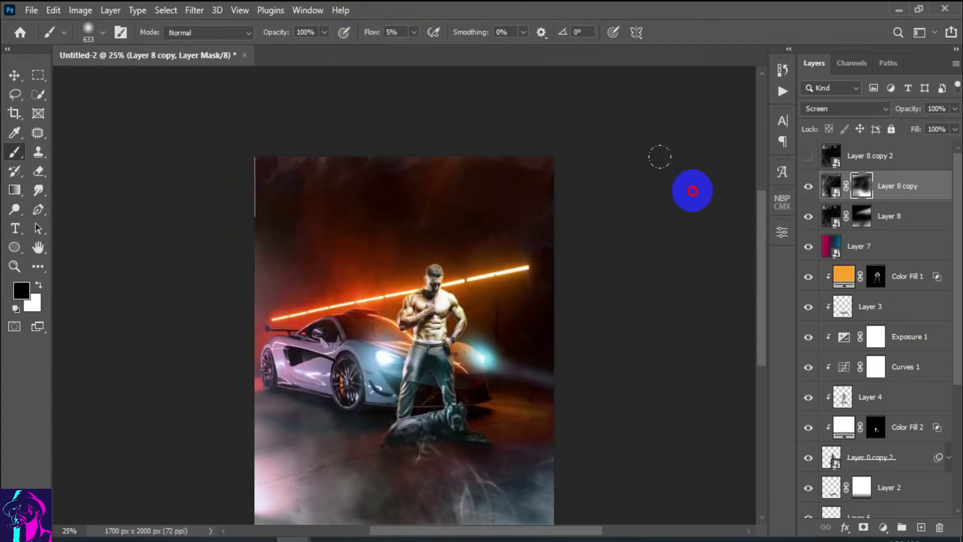
scroll(346, 195, down, 1)
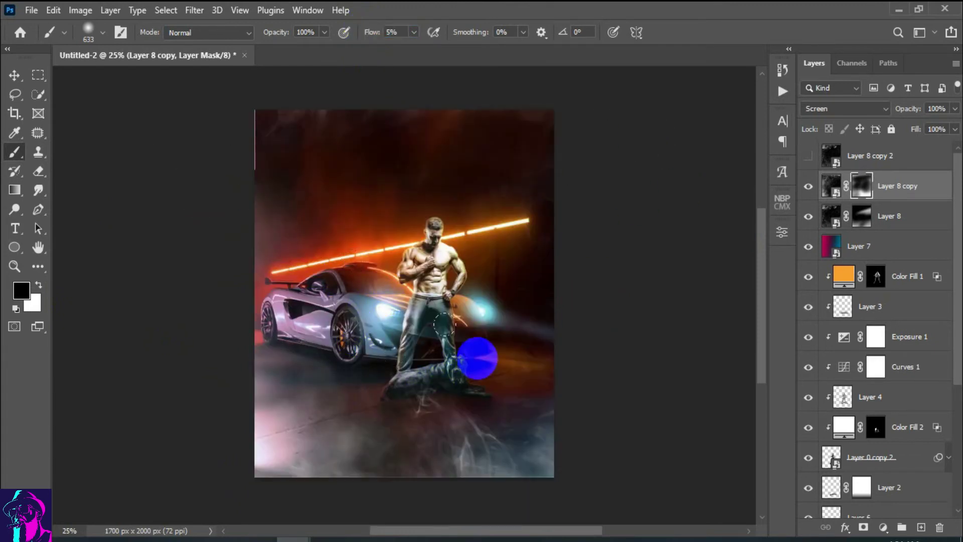
scroll(476, 301, down, 1)
click(248, 362)
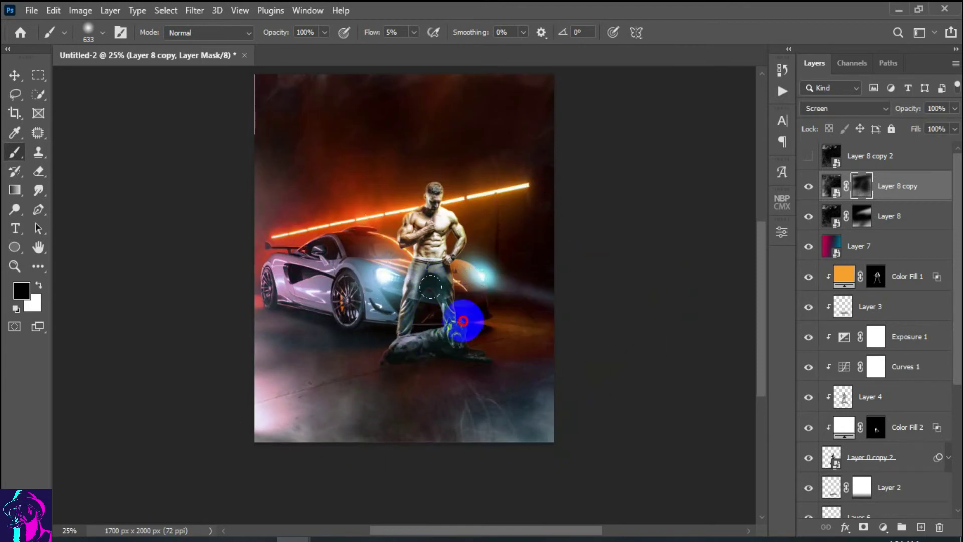
click(438, 329)
drag(437, 328, 385, 301)
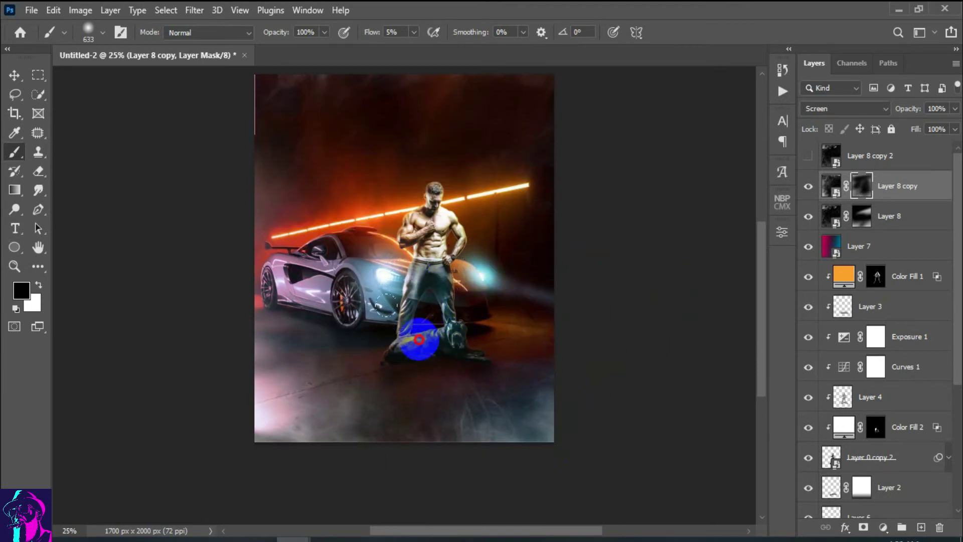
drag(434, 277, 408, 334)
Set the painting colour back to white and switch to the Move tool
scroll(451, 216, up, 3)
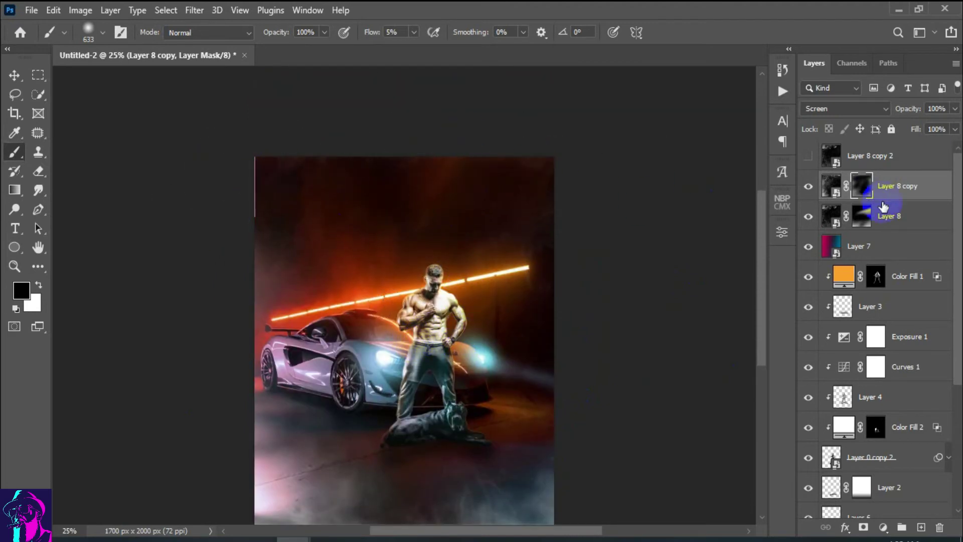
scroll(436, 349, down, 2)
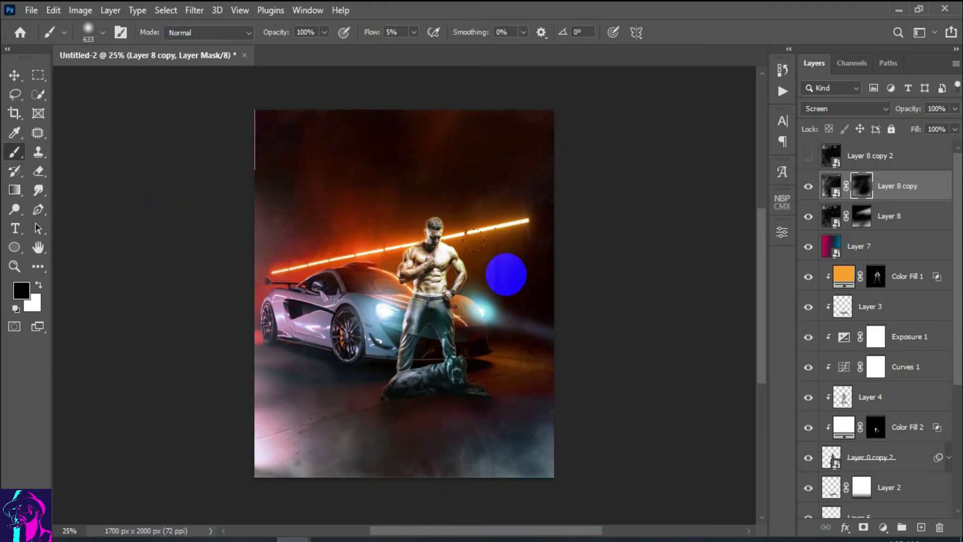
scroll(475, 239, down, 1)
scroll(431, 201, up, 2)
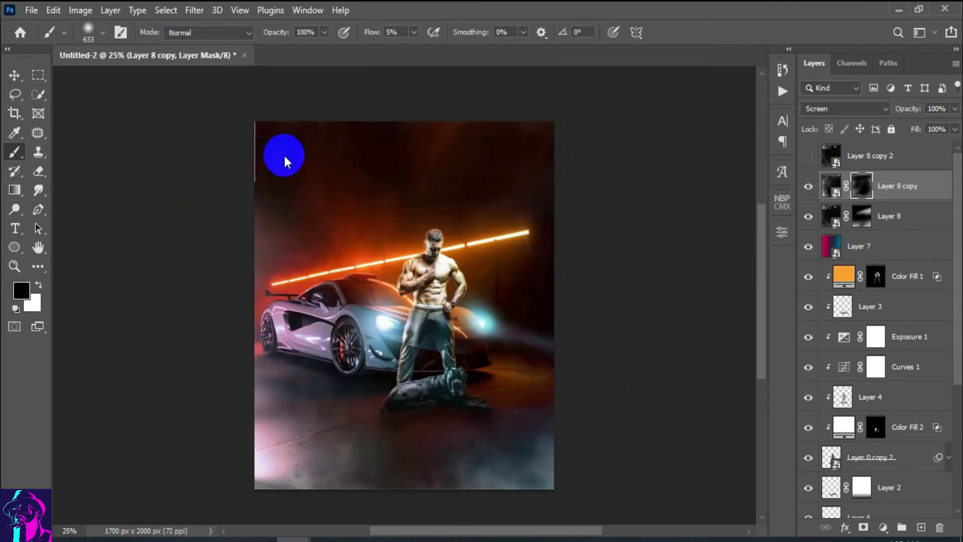
click(38, 284)
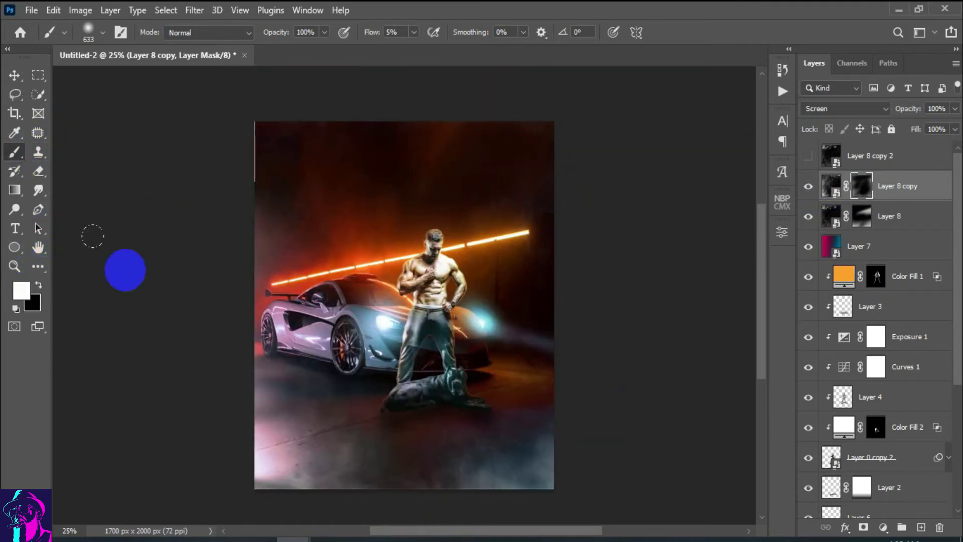
scroll(163, 205, down, 1)
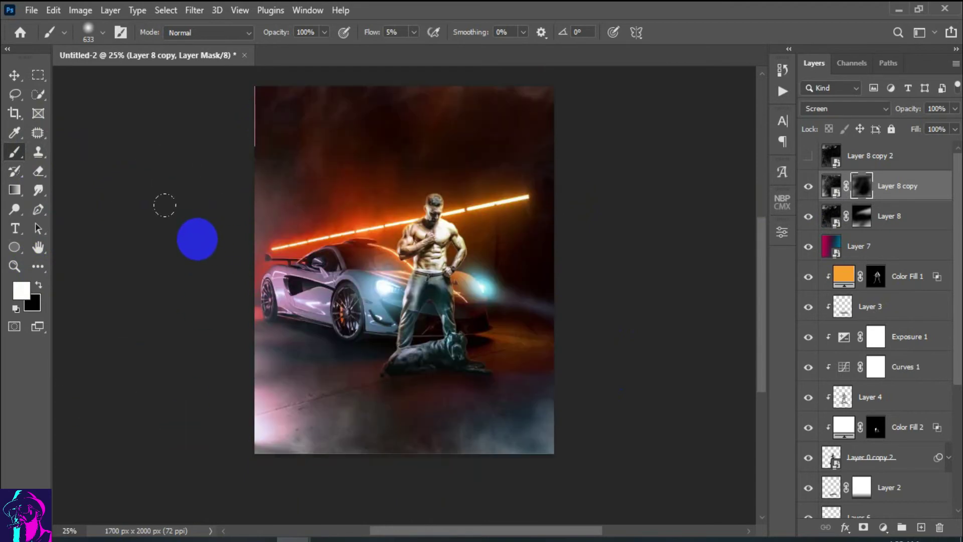
scroll(195, 241, up, 1)
scroll(194, 241, up, 1)
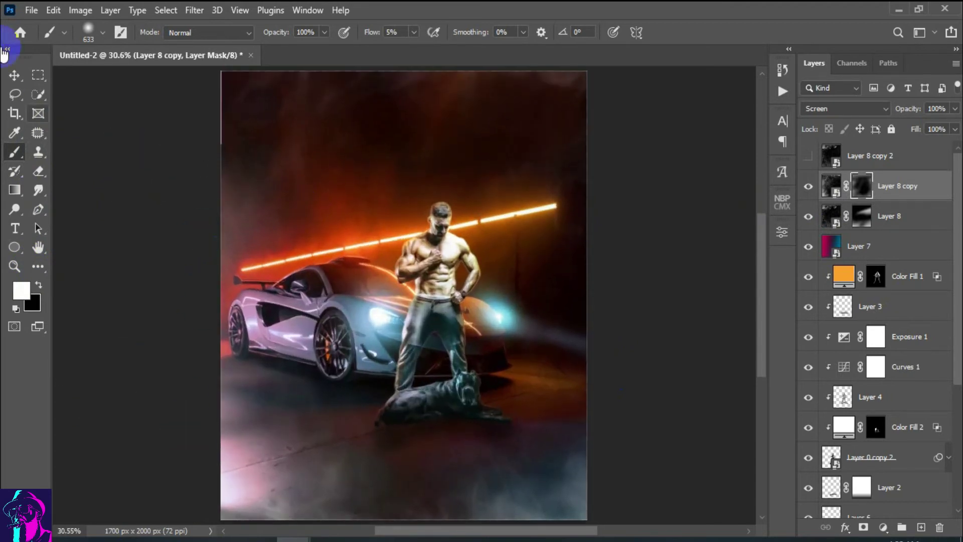
click(14, 76)
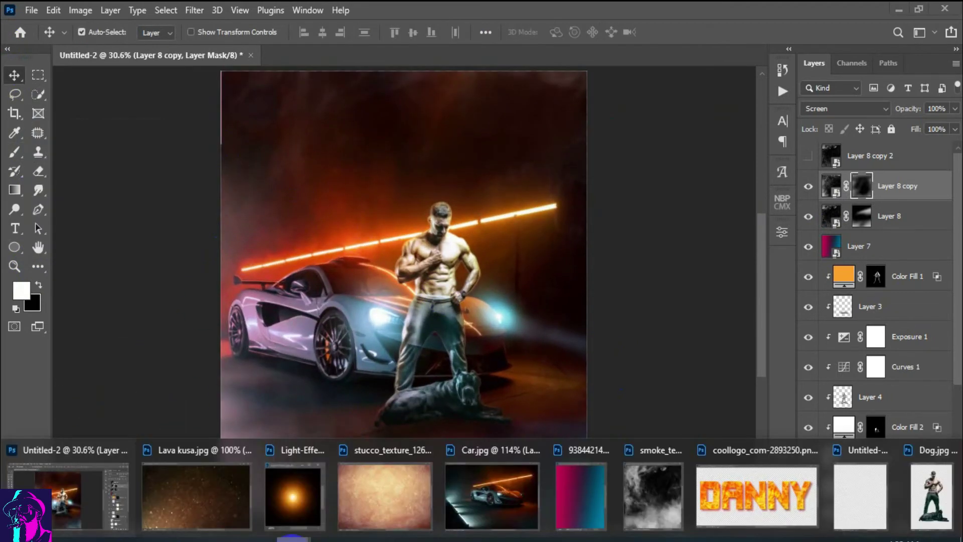
Drag Lava kusa.jpg into the composite as Layer 9, placed between Layer 8 and Layer 7
click(196, 492)
drag(582, 105, 612, 98)
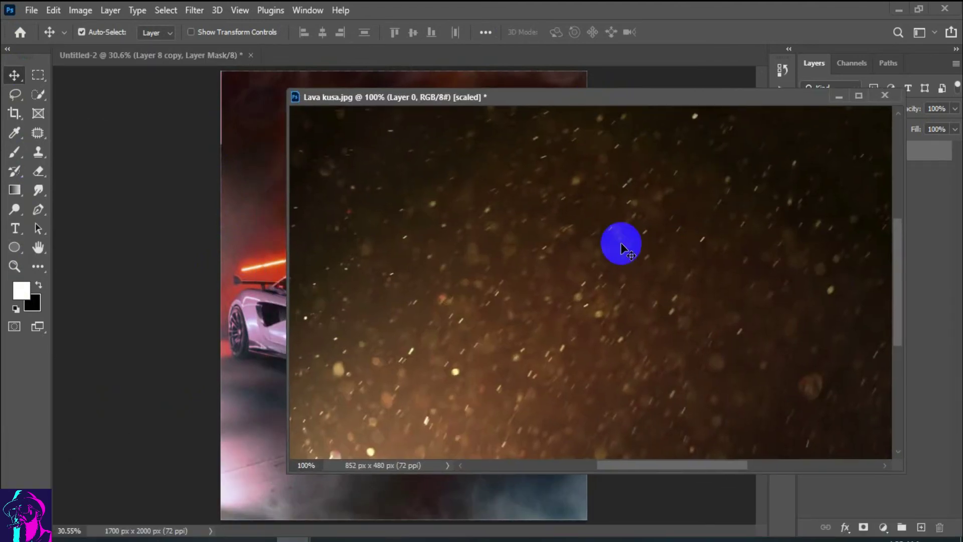
drag(623, 243, 233, 293)
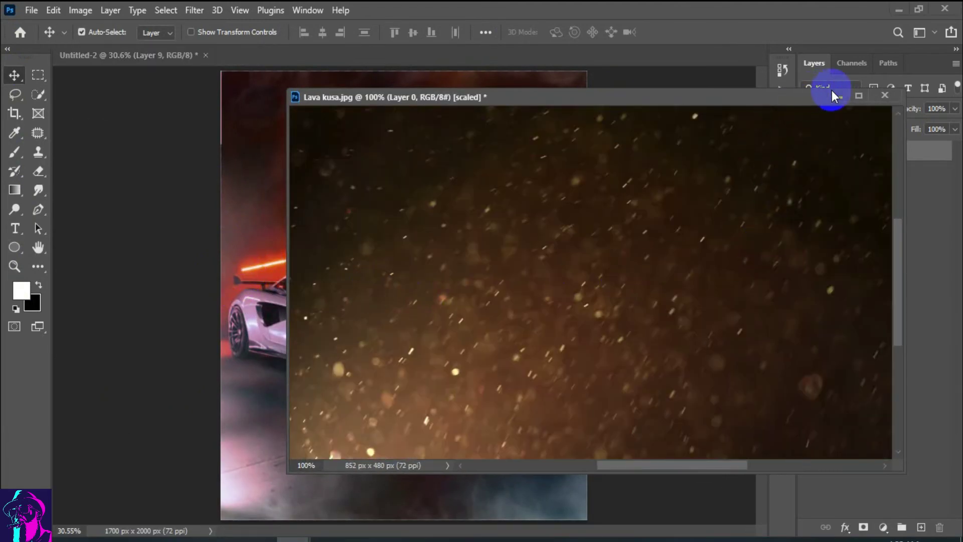
click(833, 95)
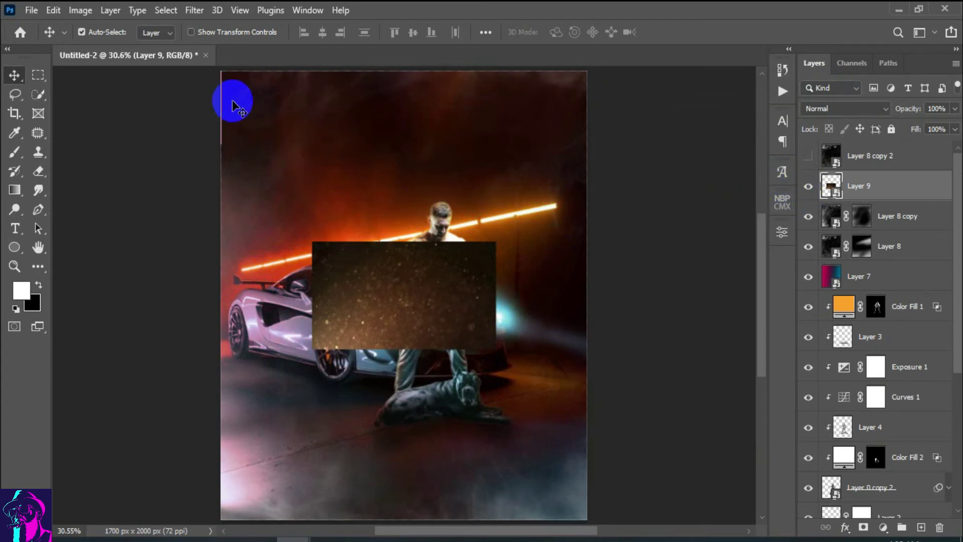
drag(915, 194, 912, 266)
Scale Layer 9 to about 217.53% and move it over the lower half of the composition
click(53, 10)
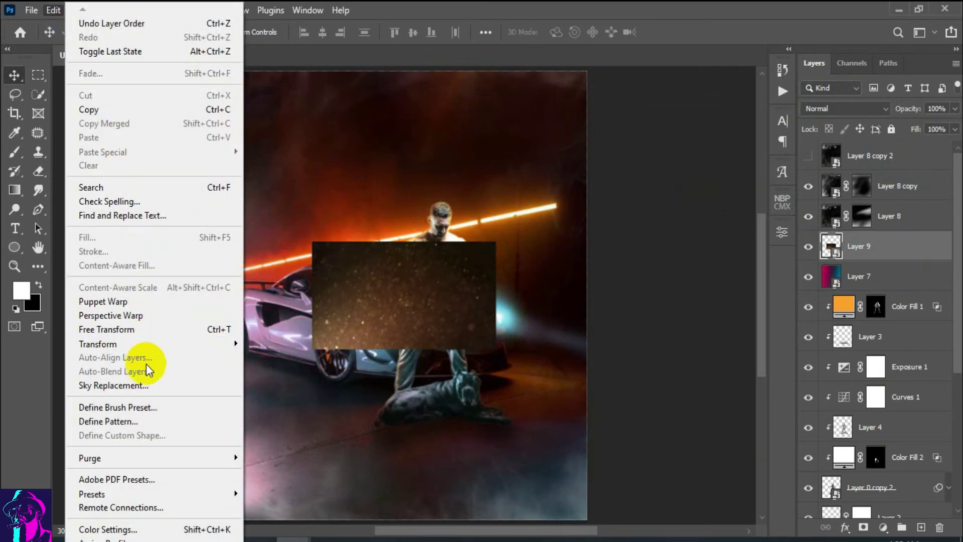
click(157, 330)
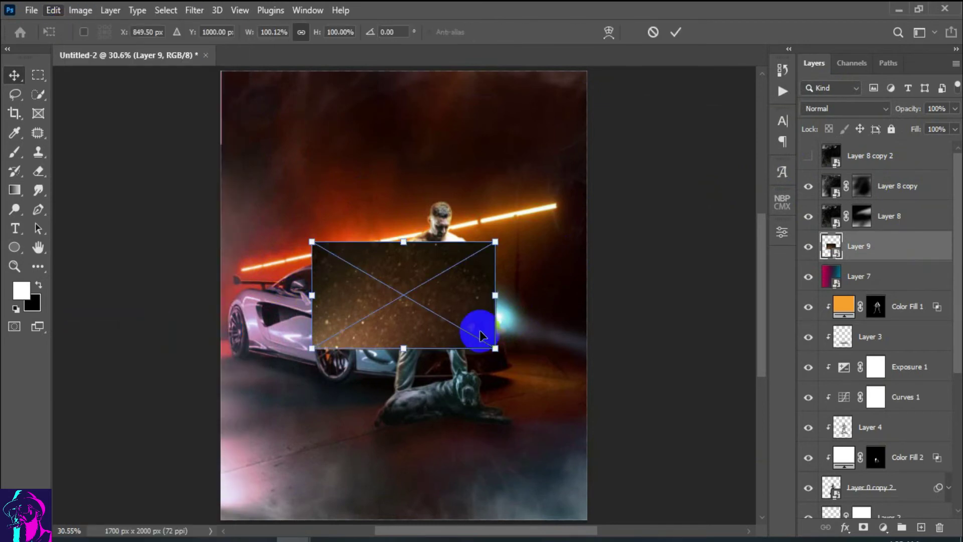
drag(496, 295, 595, 289)
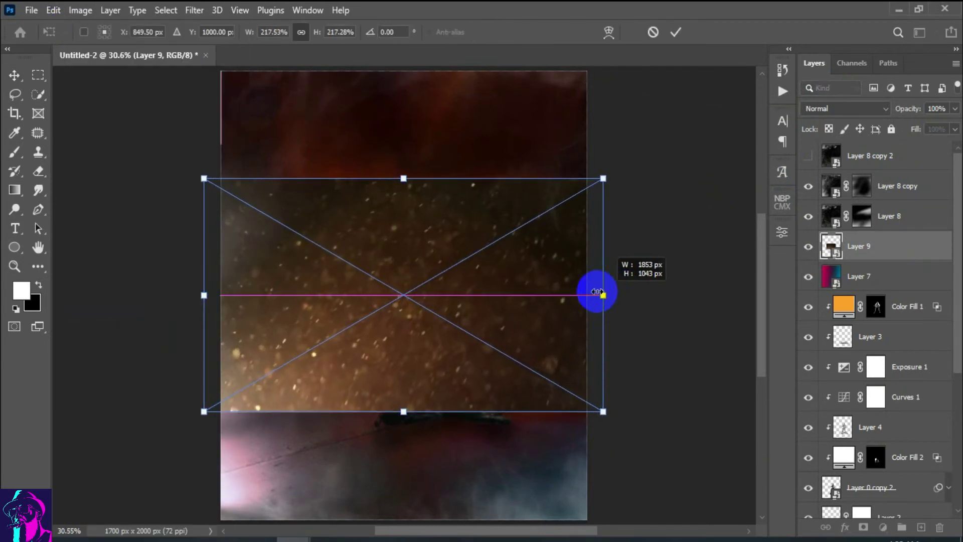
mouse_move(456, 279)
mouse_down()
mouse_move(463, 370)
mouse_move(455, 361)
mouse_up()
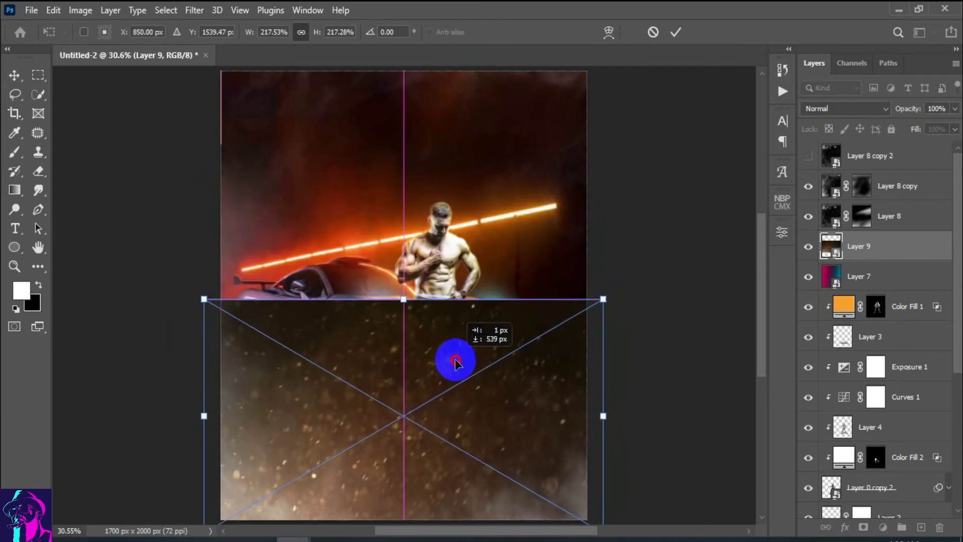
key(Return)
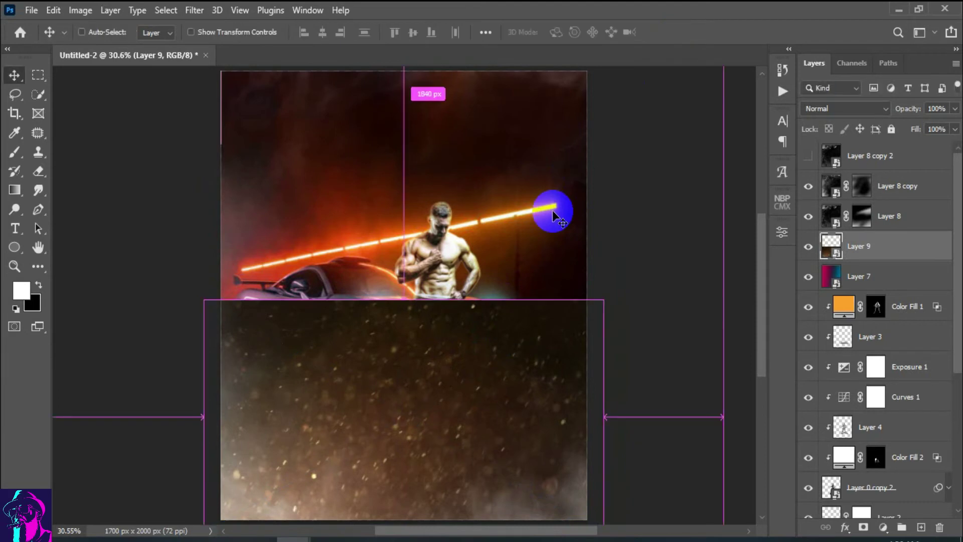
key(ctrl+minus)
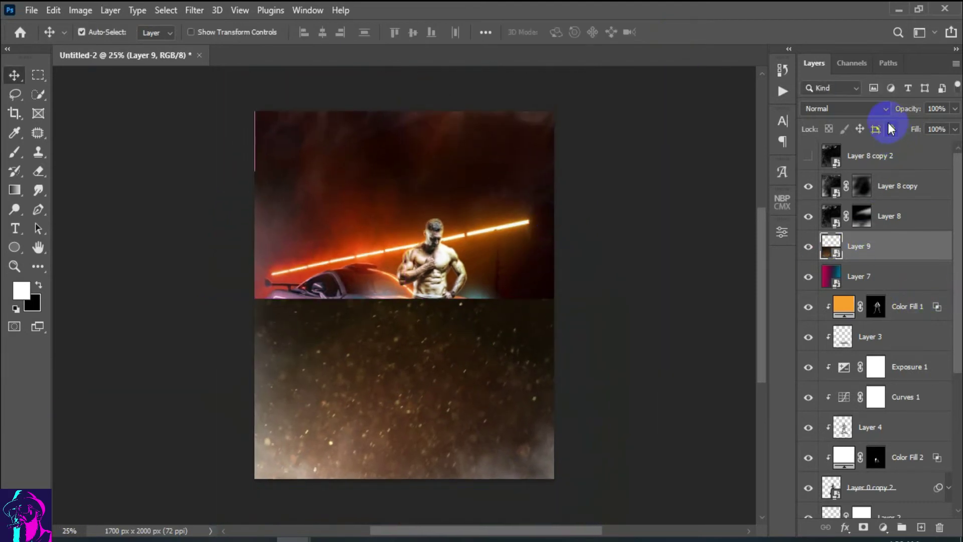
Set Layer 9 to Screen, add a mask, and fade it with a vertical black-to-white gradient
click(883, 109)
click(838, 231)
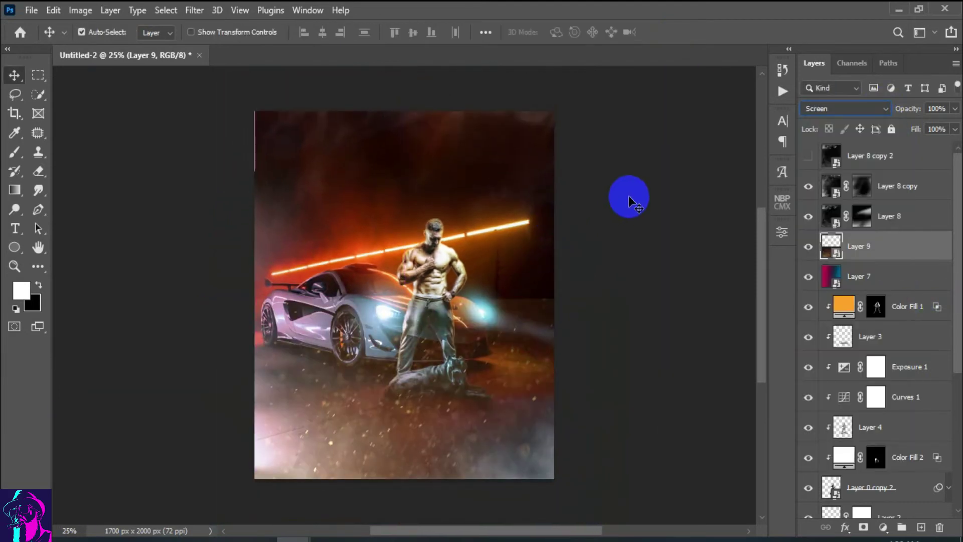
click(863, 527)
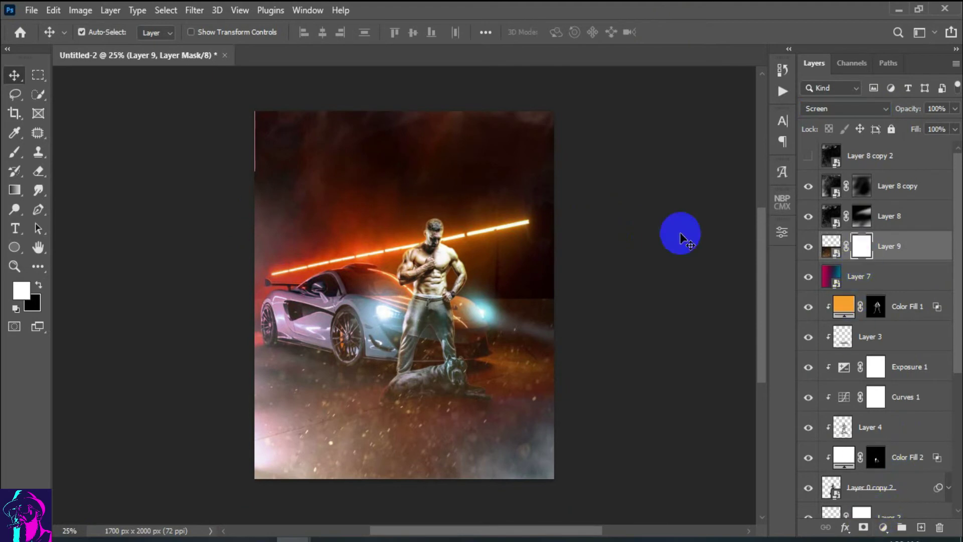
click(14, 189)
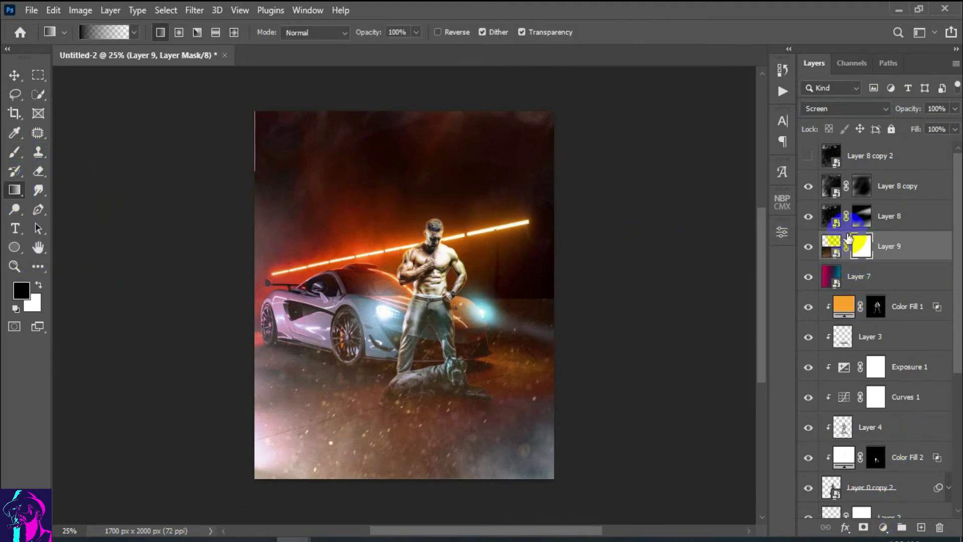
drag(436, 219, 447, 391)
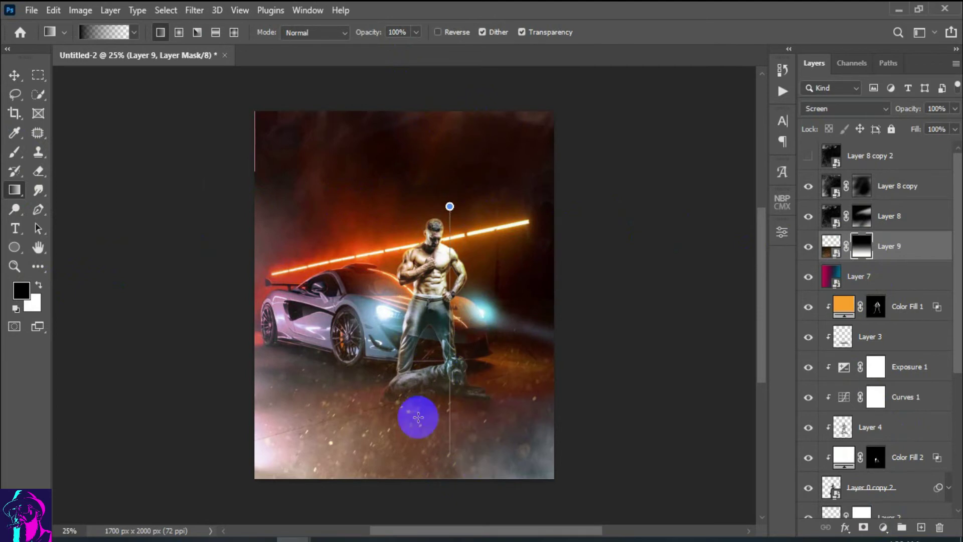
Adjust Layer 9's opacity, toggling its visibility to compare the glow
click(23, 76)
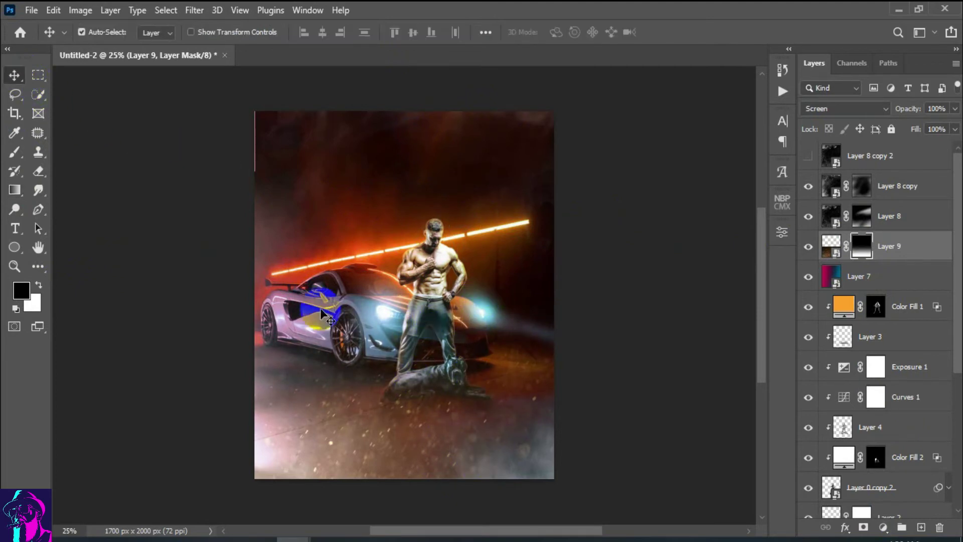
scroll(320, 308, up, 2)
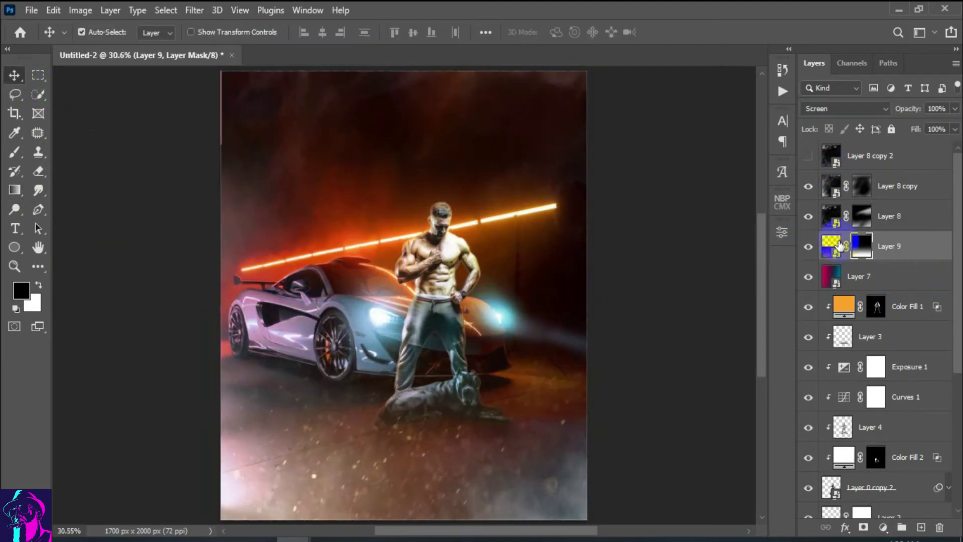
click(841, 245)
drag(888, 109, 883, 111)
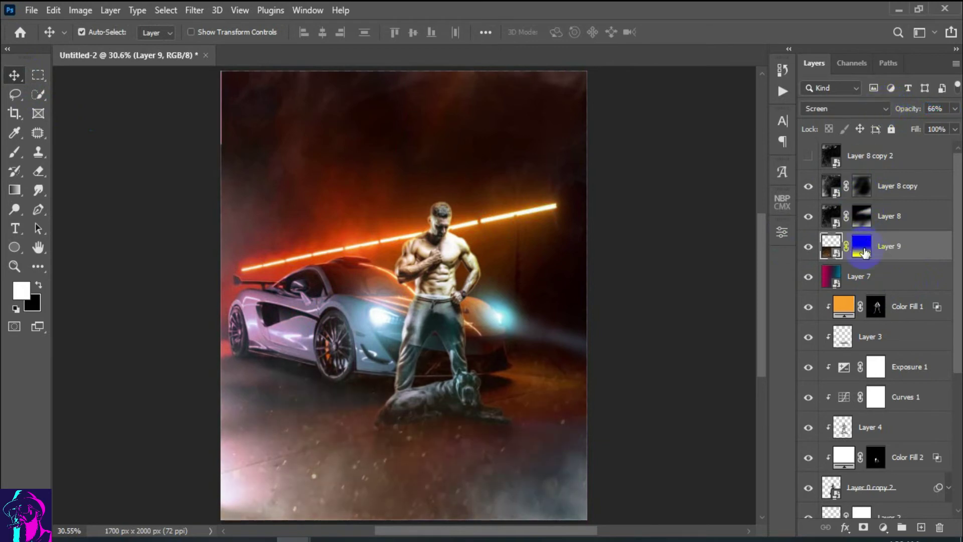
click(809, 247)
drag(895, 111, 898, 110)
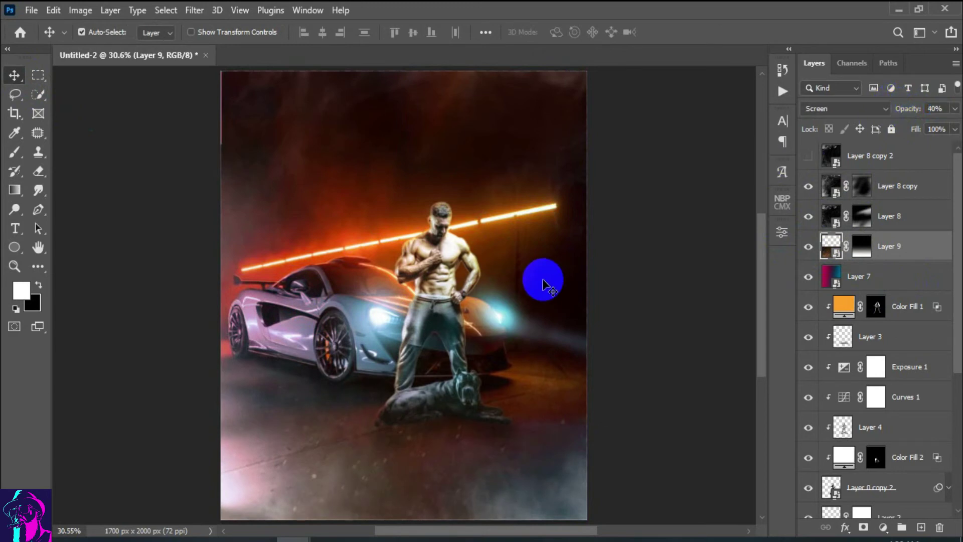
key(ctrl)
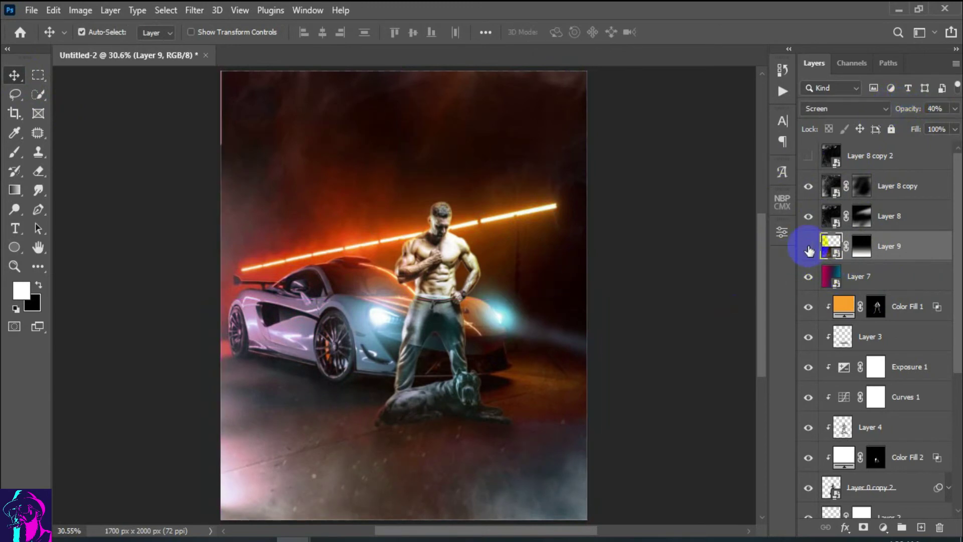
click(808, 247)
Redraw the vertical gradient fade on Layer 9's mask
click(862, 247)
click(15, 190)
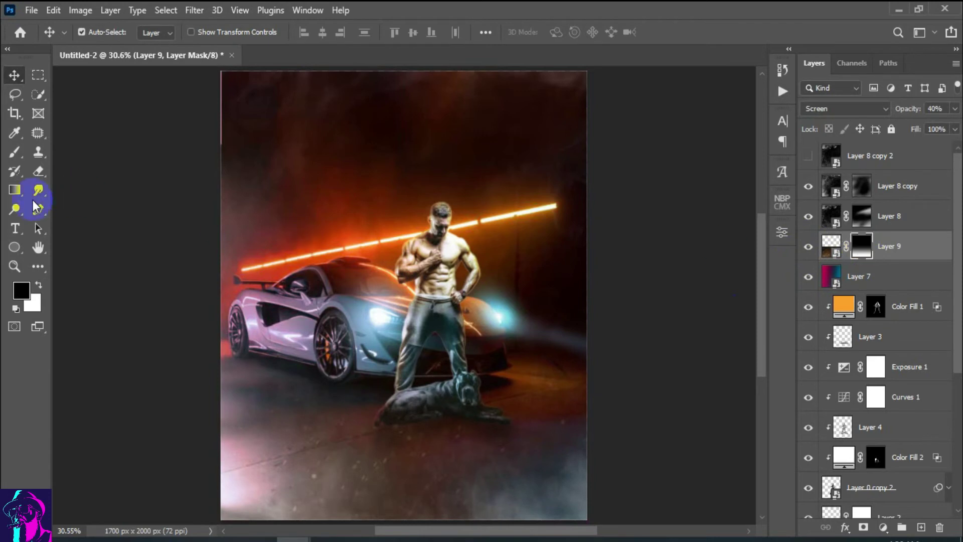
drag(452, 195, 448, 410)
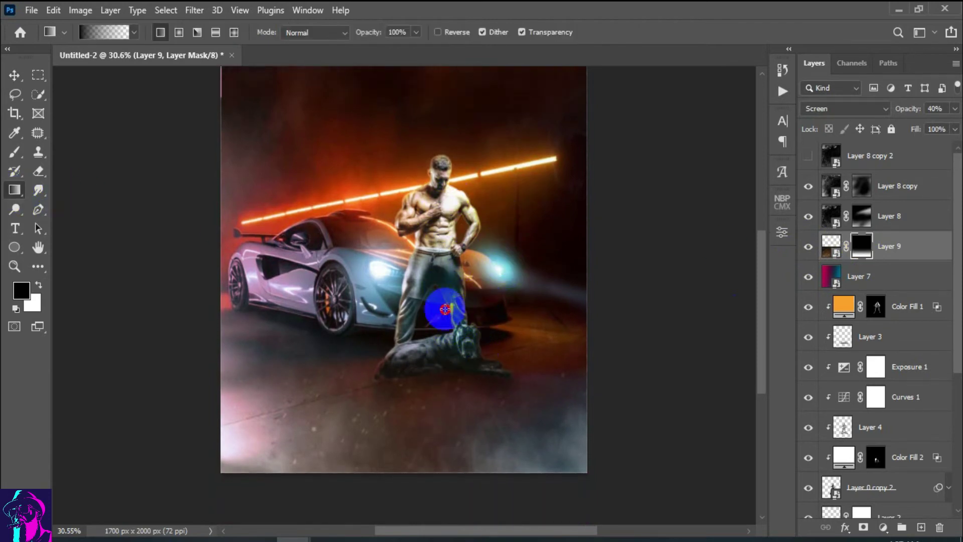
click(14, 75)
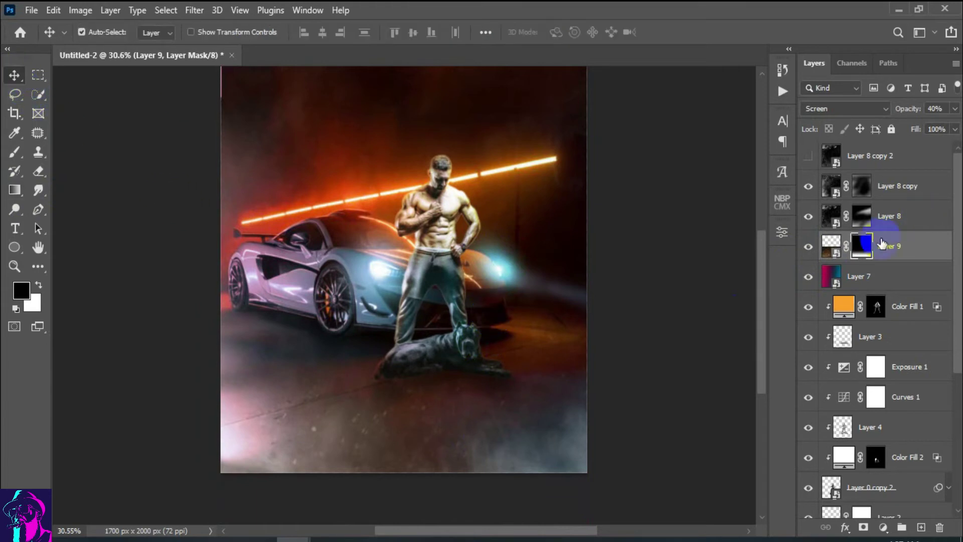
click(808, 246)
click(831, 243)
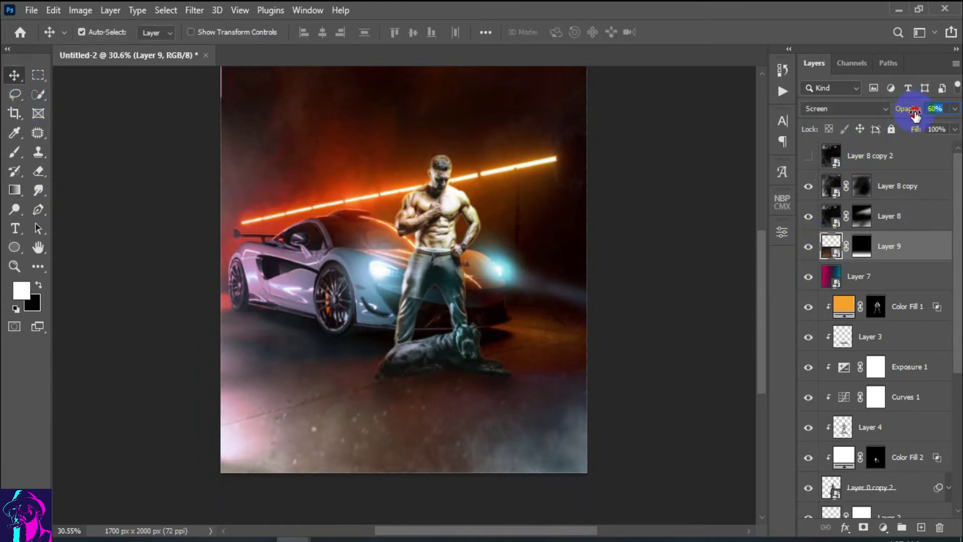
Fine-tune Layer 9's opacity to 44%
scroll(484, 322, down, 4)
mouse_move(440, 337)
mouse_down()
mouse_move(446, 345)
mouse_move(437, 339)
mouse_up()
ctrl+click(834, 282)
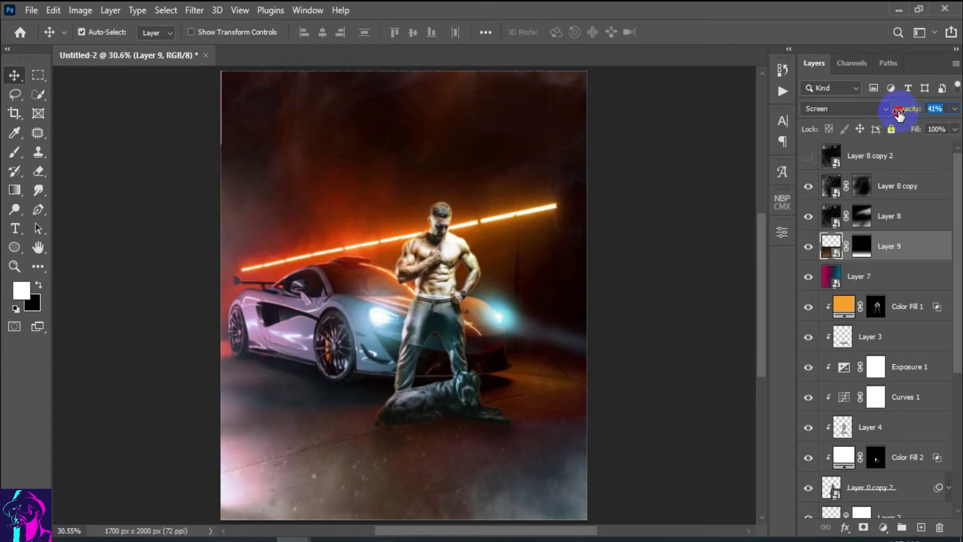
click(808, 253)
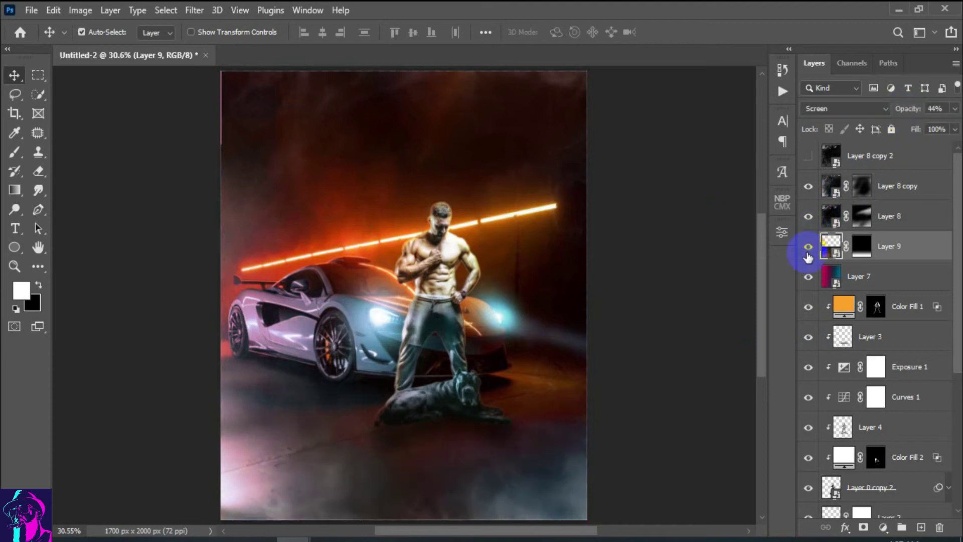
drag(330, 294, 332, 301)
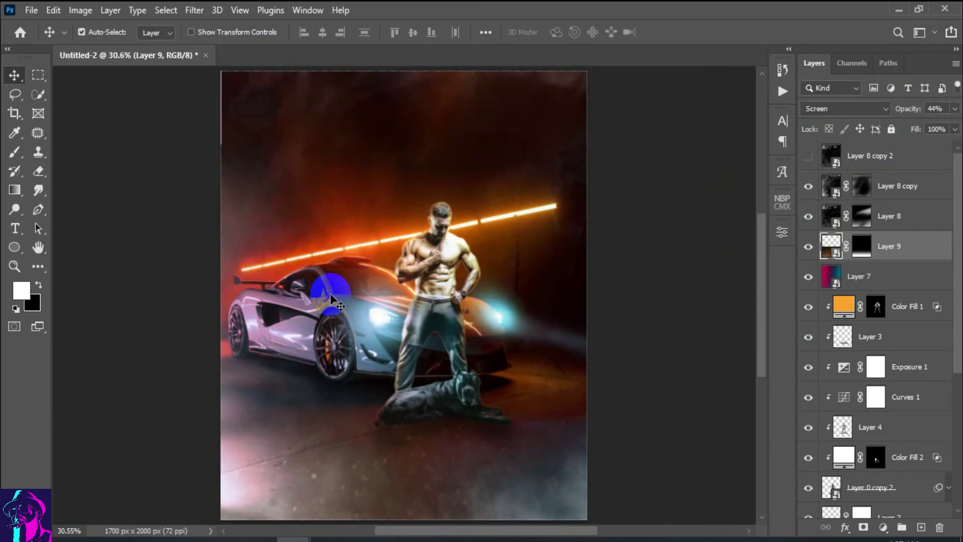
Delete the hidden Layer 8 copy 2
click(889, 159)
key(Delete)
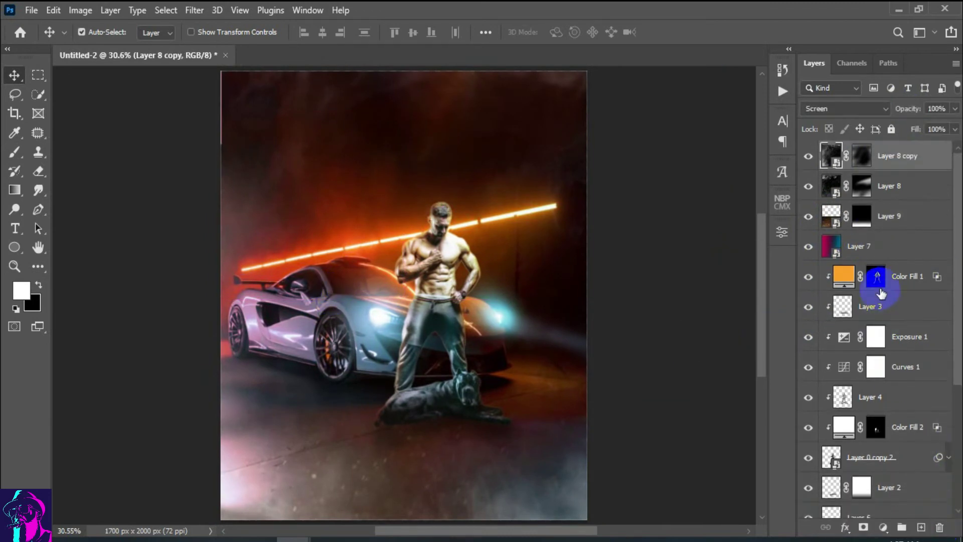
scroll(507, 312, down, 2)
scroll(296, 431, down, 1)
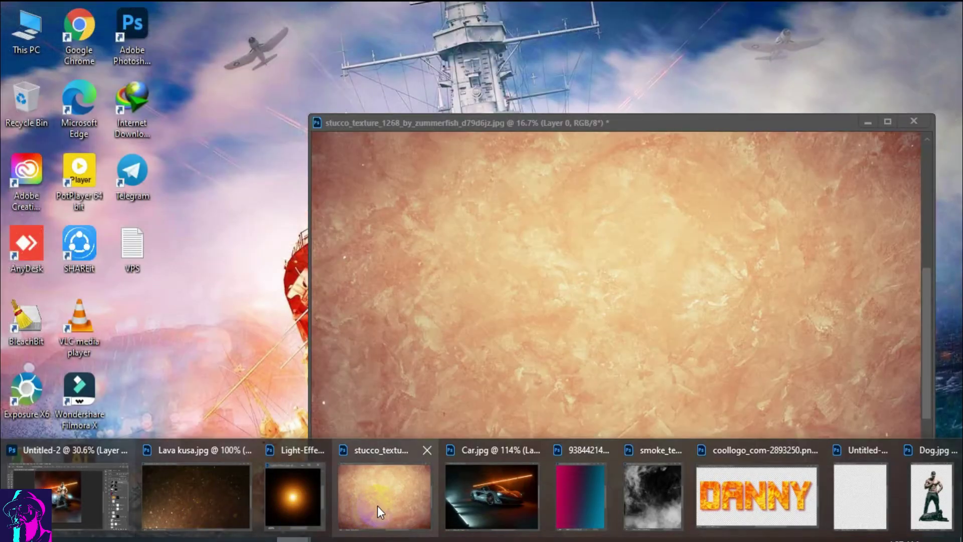
Drag the stucco texture into the composite as top Layer 10
mouse_move(296, 538)
click(377, 504)
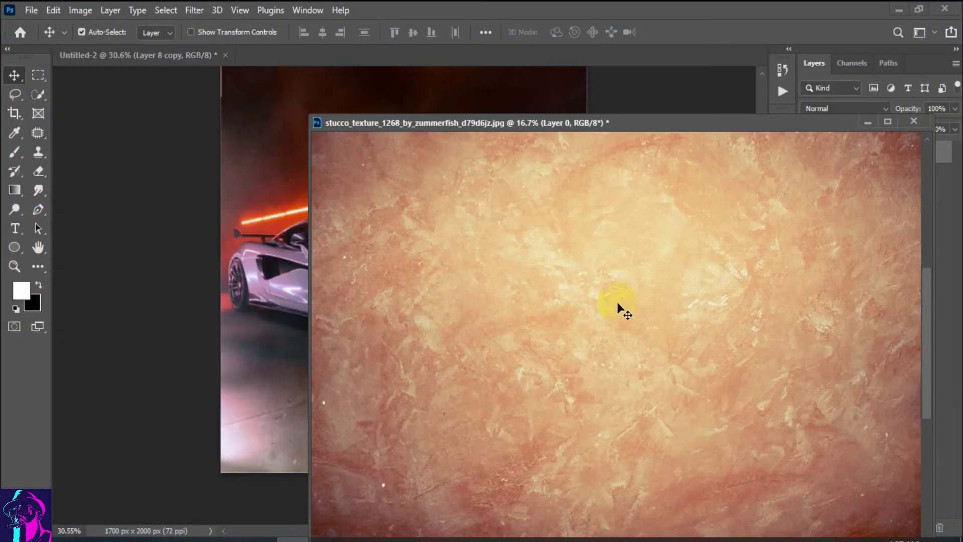
drag(616, 134, 627, 124)
click(870, 120)
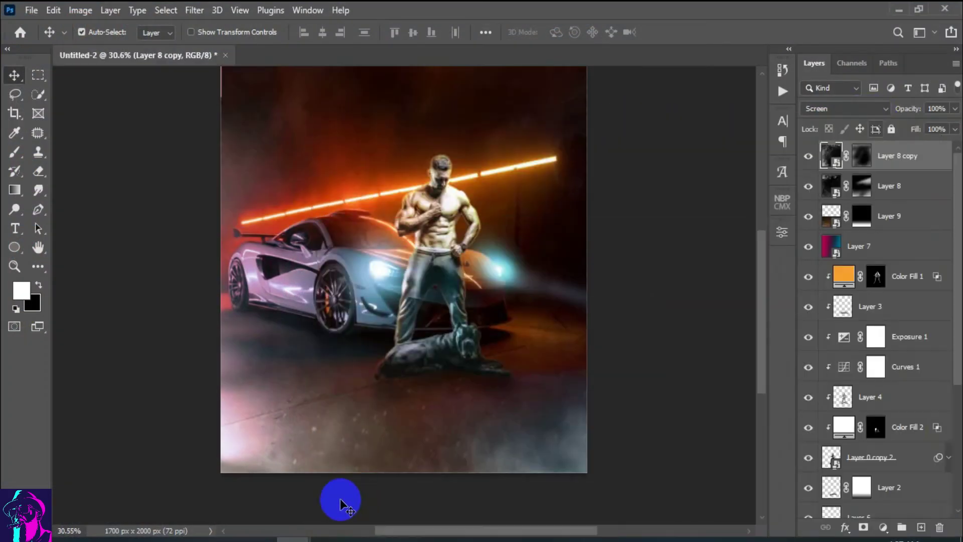
click(378, 501)
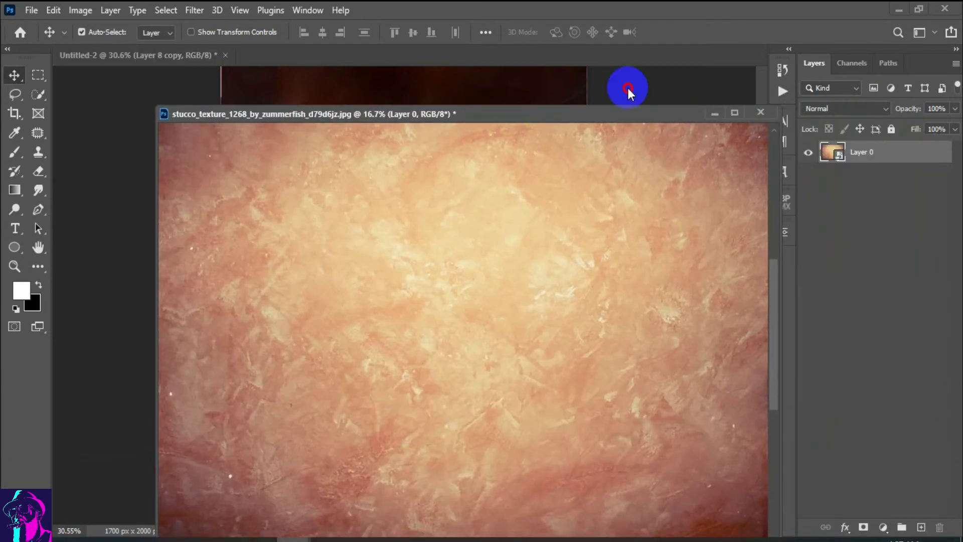
drag(628, 90, 731, 95)
drag(592, 262, 316, 281)
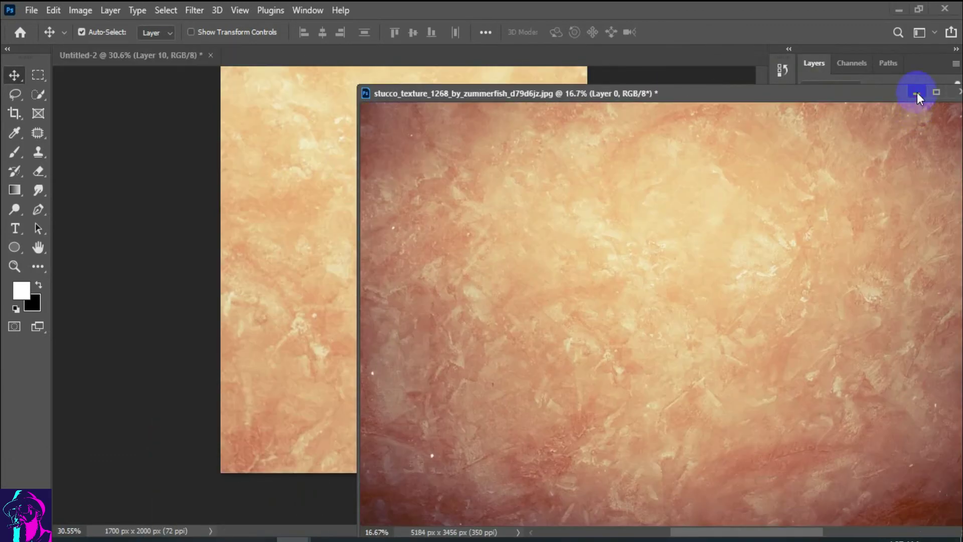
click(917, 92)
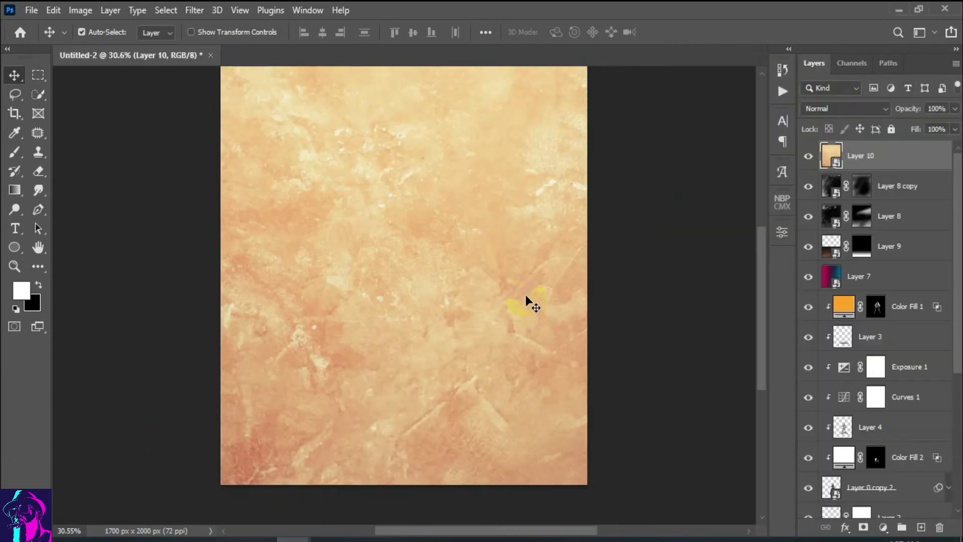
scroll(268, 201, down, 1)
Stretch Layer 10 to cover the full 1700×2000 canvas and commit the transform
click(53, 11)
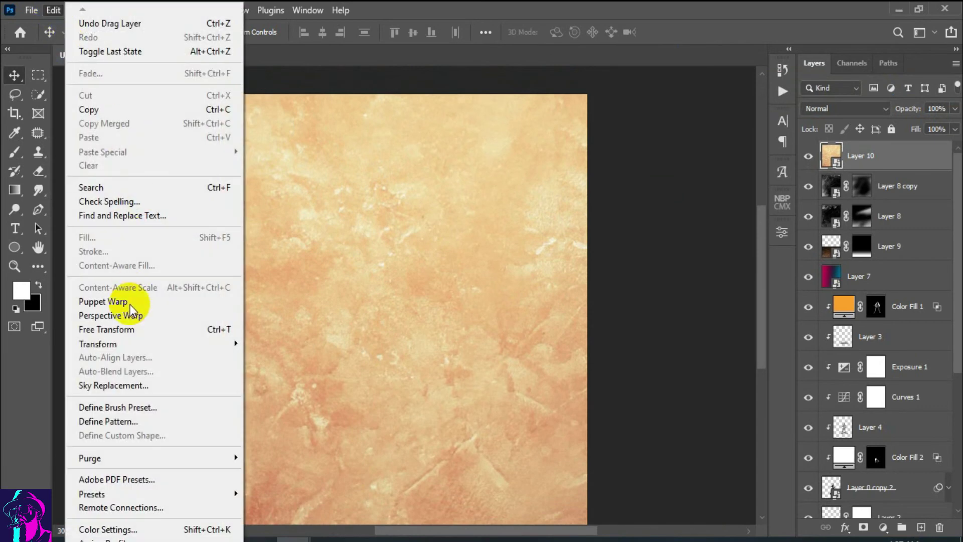
click(136, 332)
scroll(517, 276, down, 3)
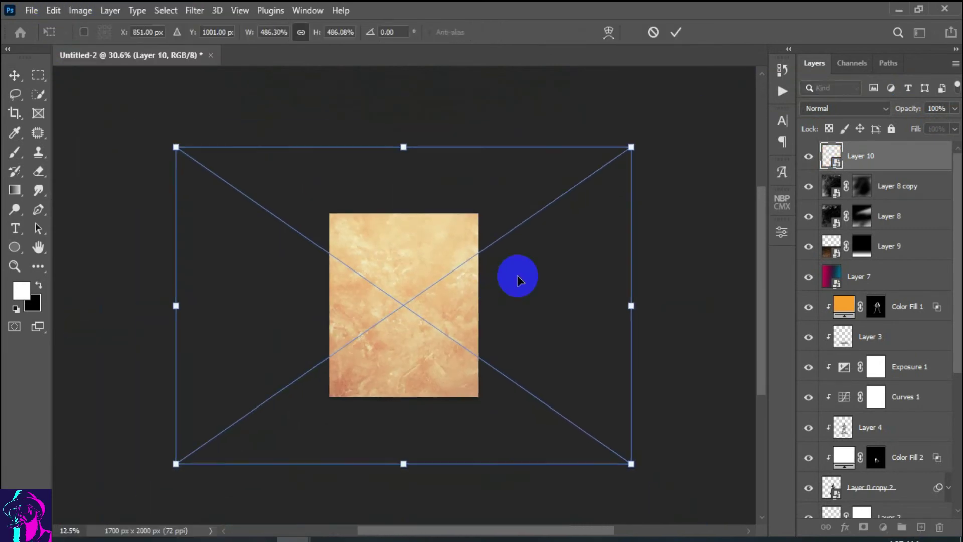
scroll(545, 295, up, 1)
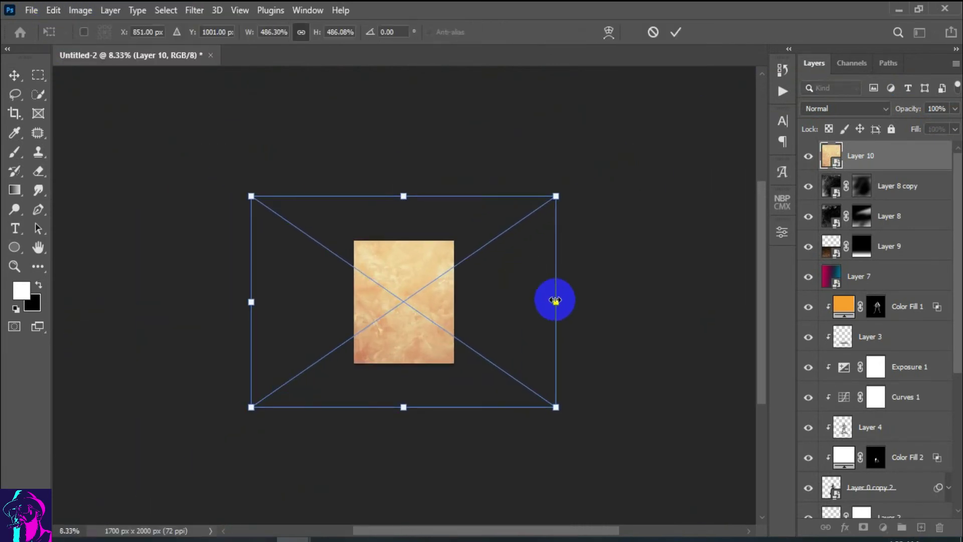
drag(555, 300, 465, 301)
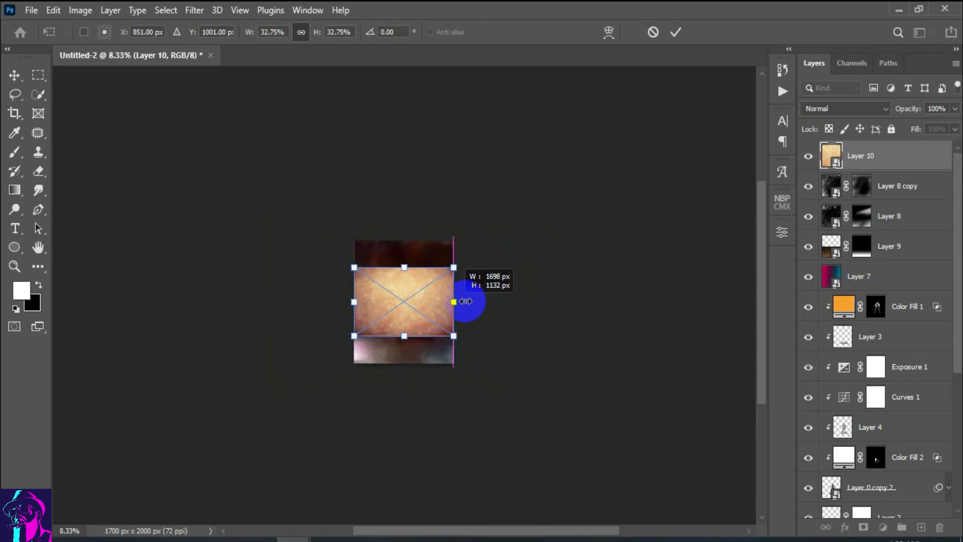
scroll(486, 299, up, 5)
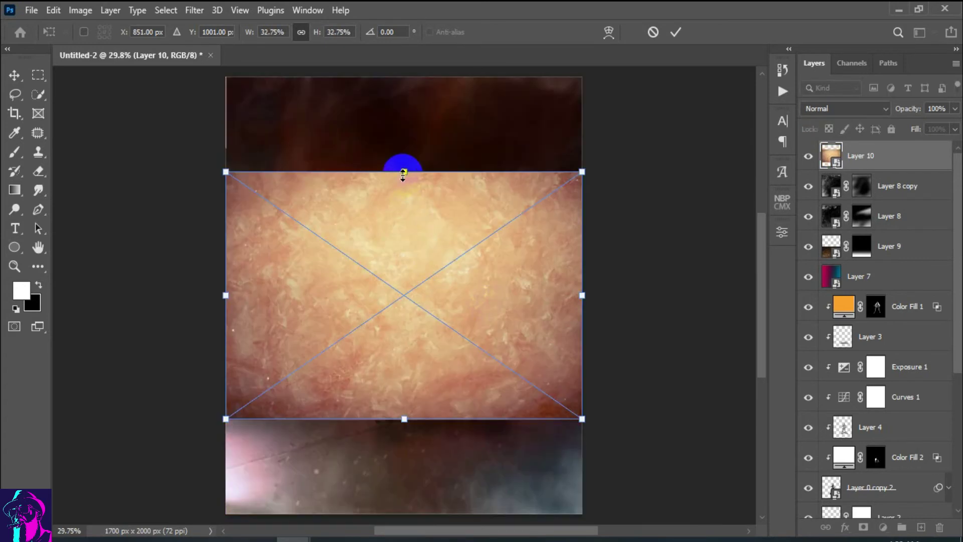
drag(404, 172, 404, 77)
drag(404, 418, 404, 513)
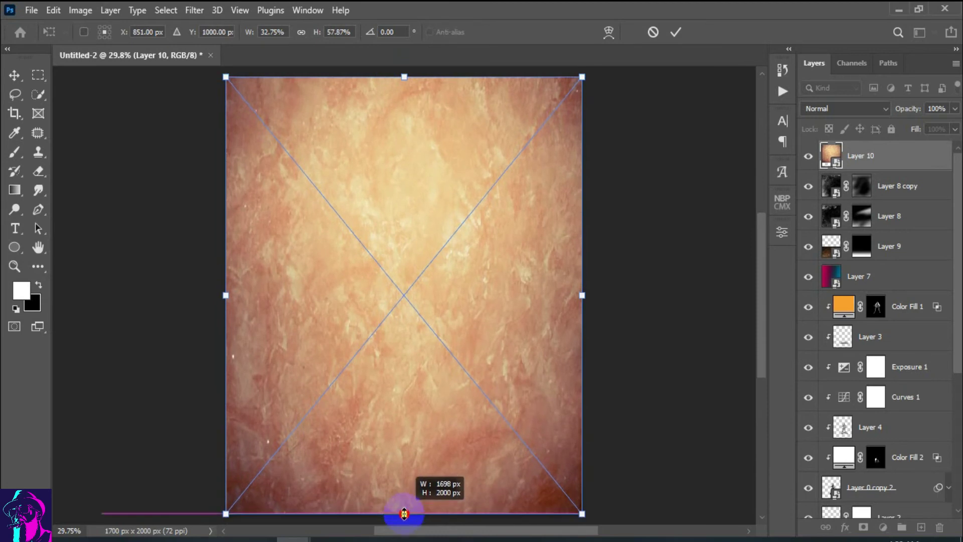
click(677, 32)
click(872, 109)
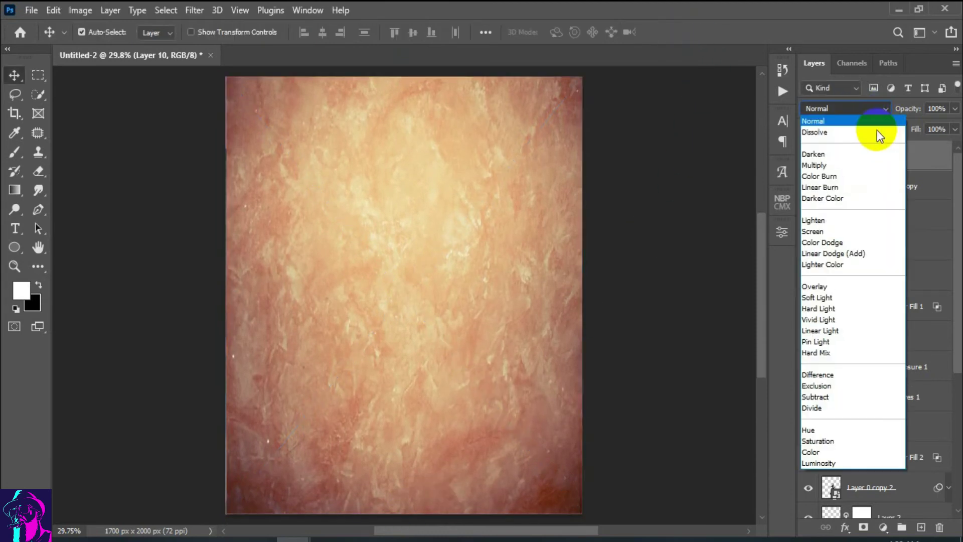
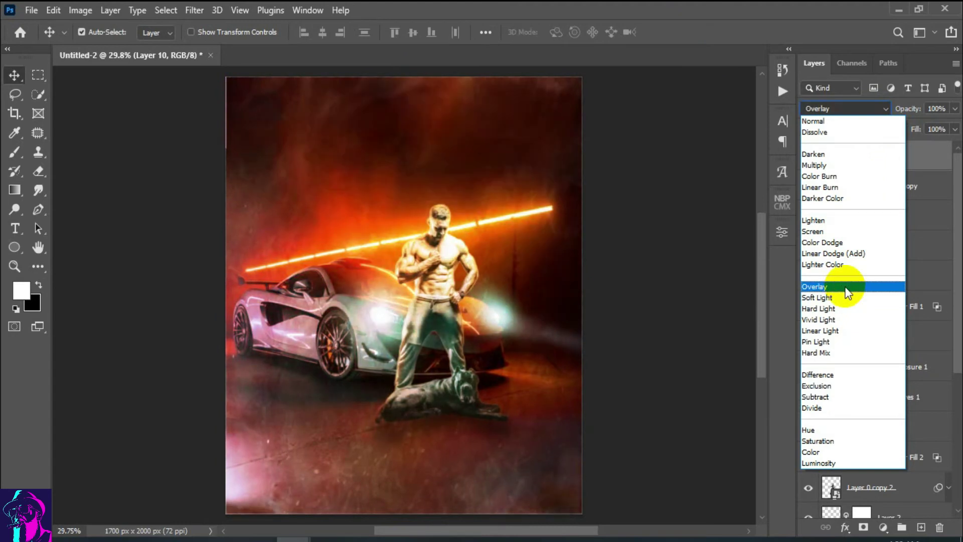
Blend Layer 10 in Overlay mode at 40% opacity, toggling its visibility to compare
click(848, 293)
click(810, 158)
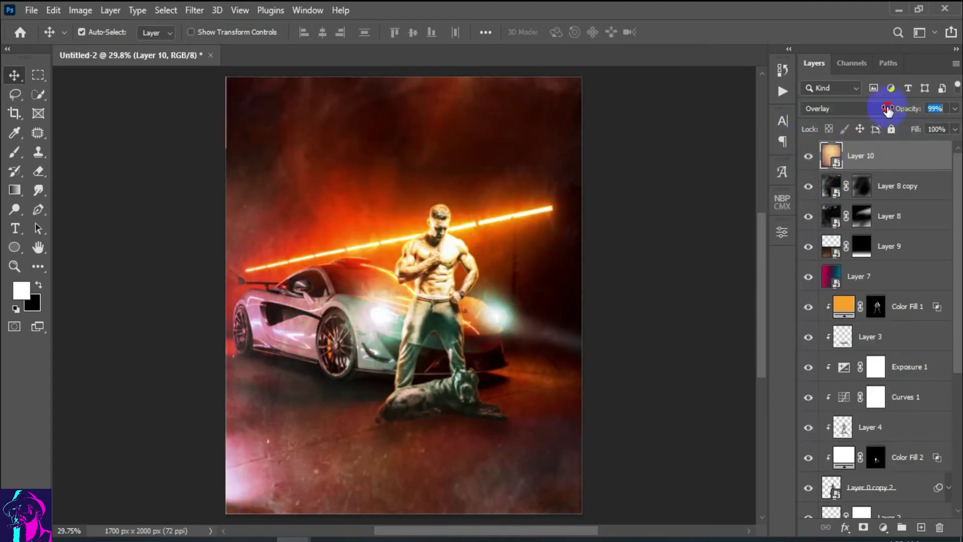
key(3)
key(1)
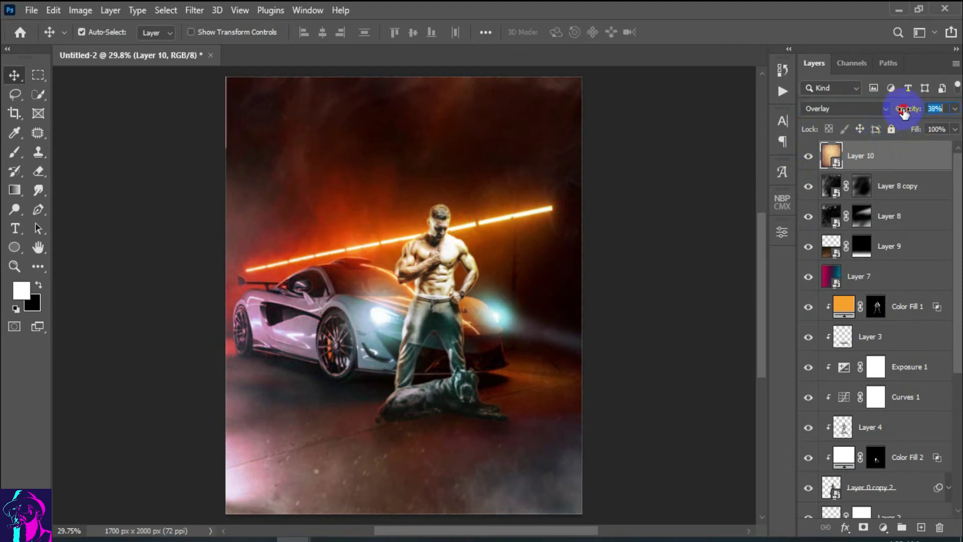
click(809, 157)
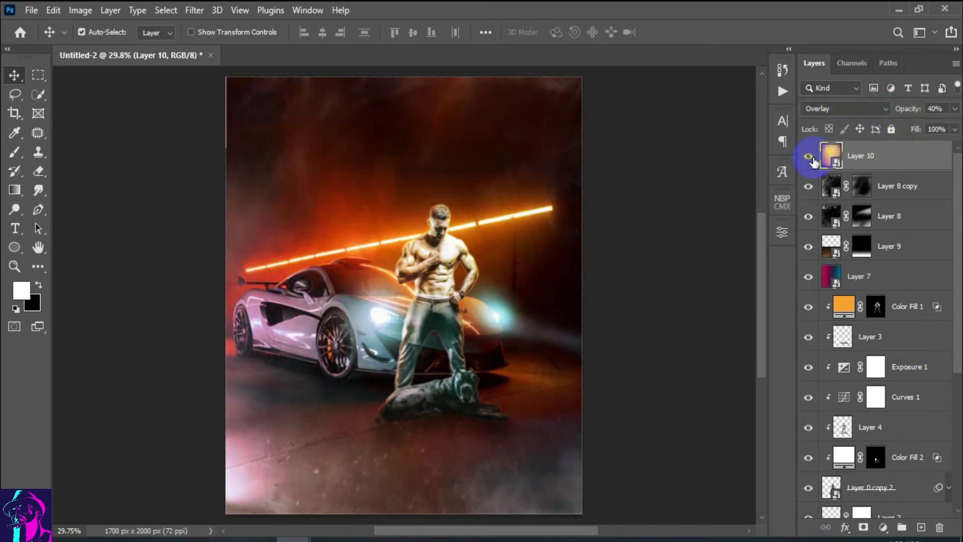
click(810, 158)
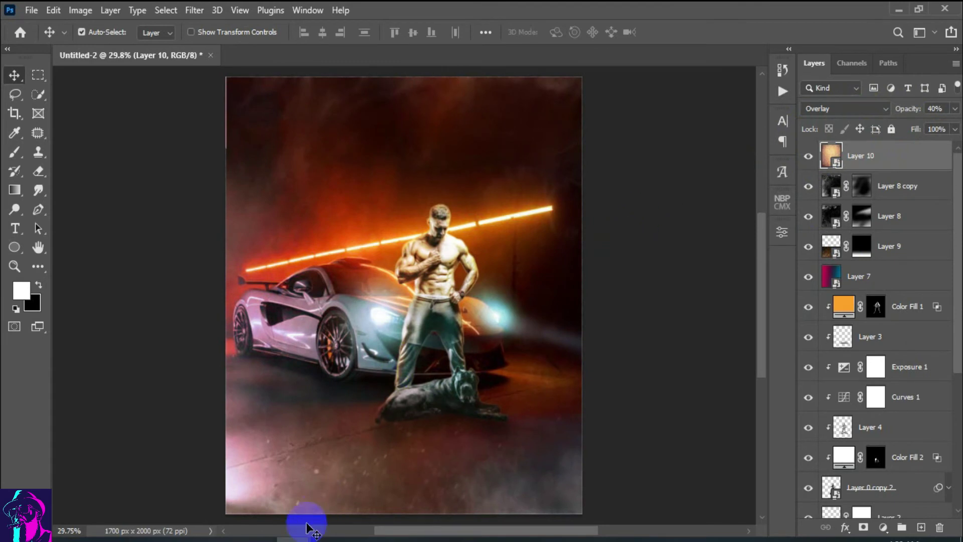
mouse_move(296, 540)
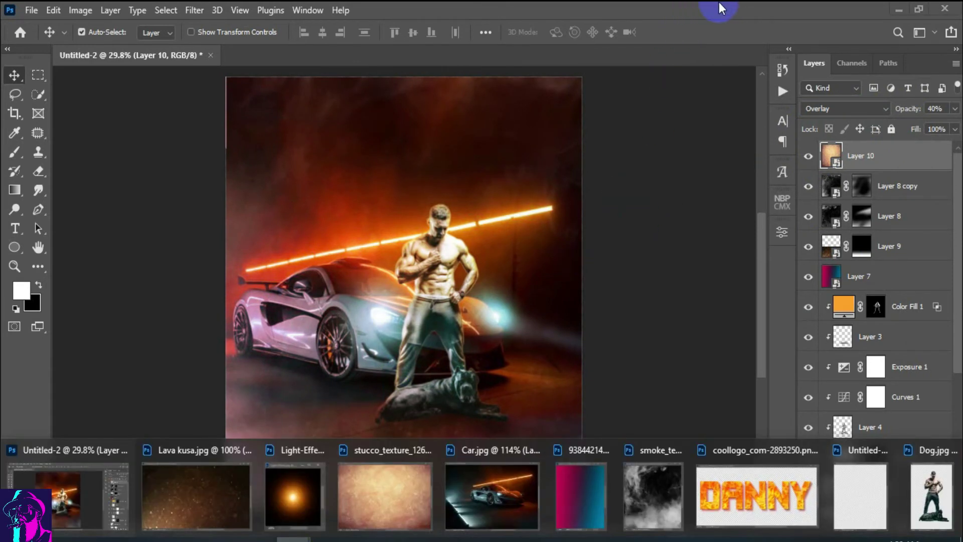
Lower the smoky Layer 9 from 44% to 23% opacity, toggling it to compare the haze
key(ctrl+minus)
key(ctrl+minus)
key(ctrl+minus)
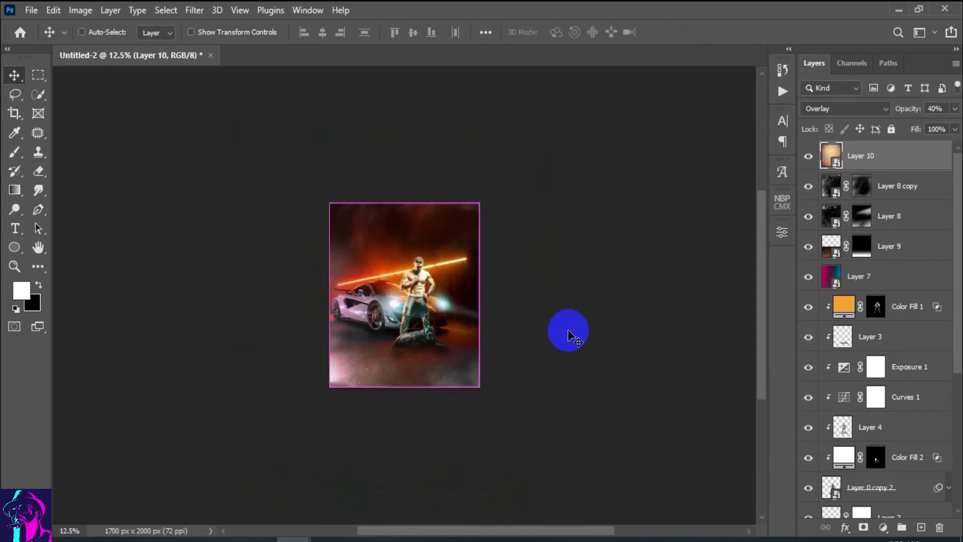
key(ctrl+0)
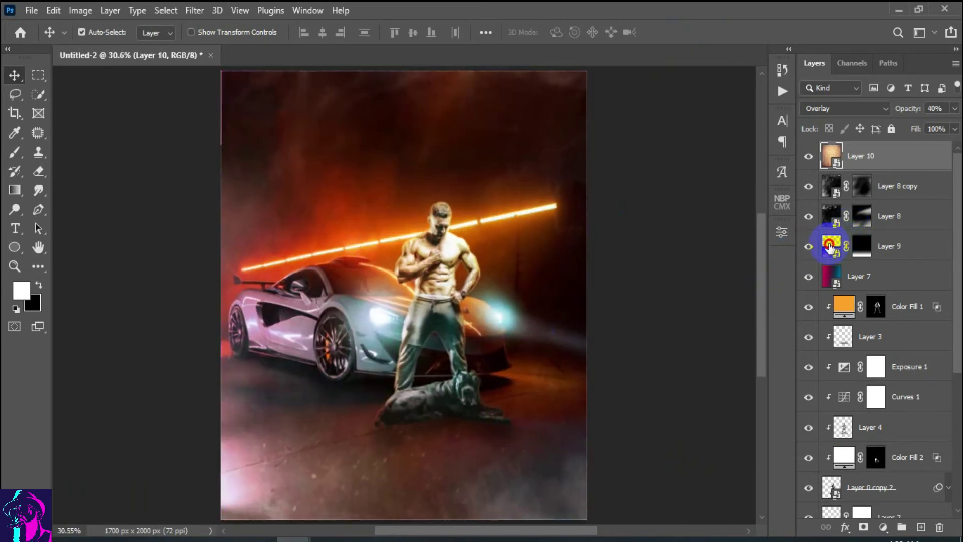
click(825, 246)
click(808, 247)
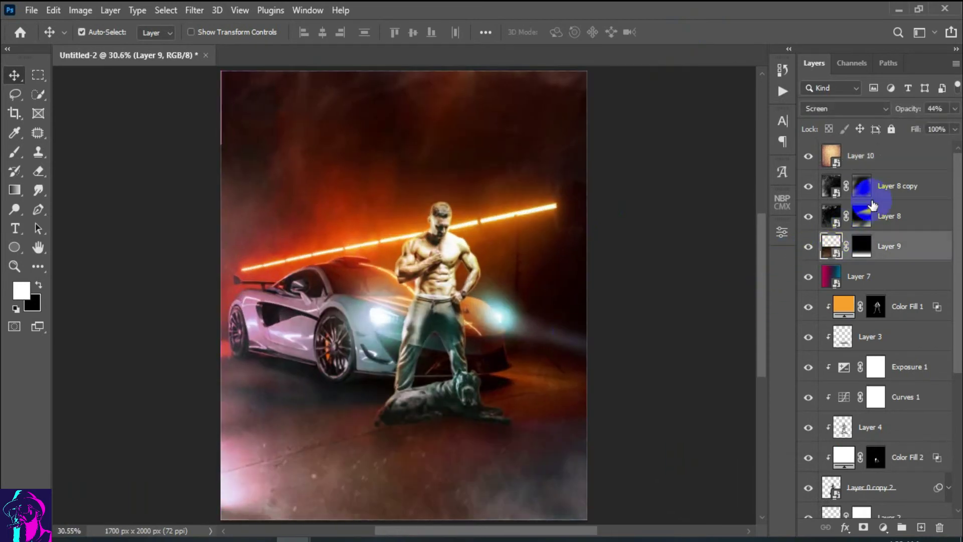
drag(906, 113, 889, 113)
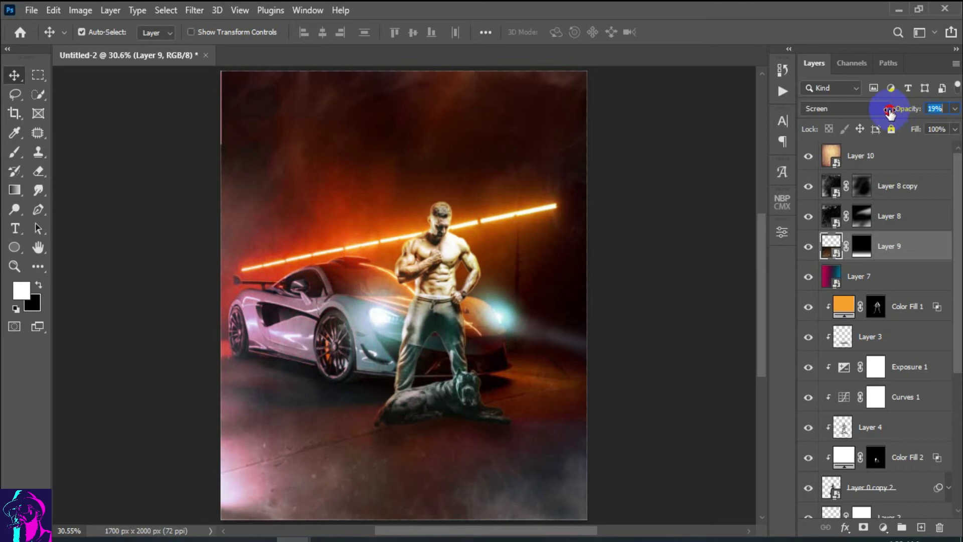
click(808, 247)
click(804, 251)
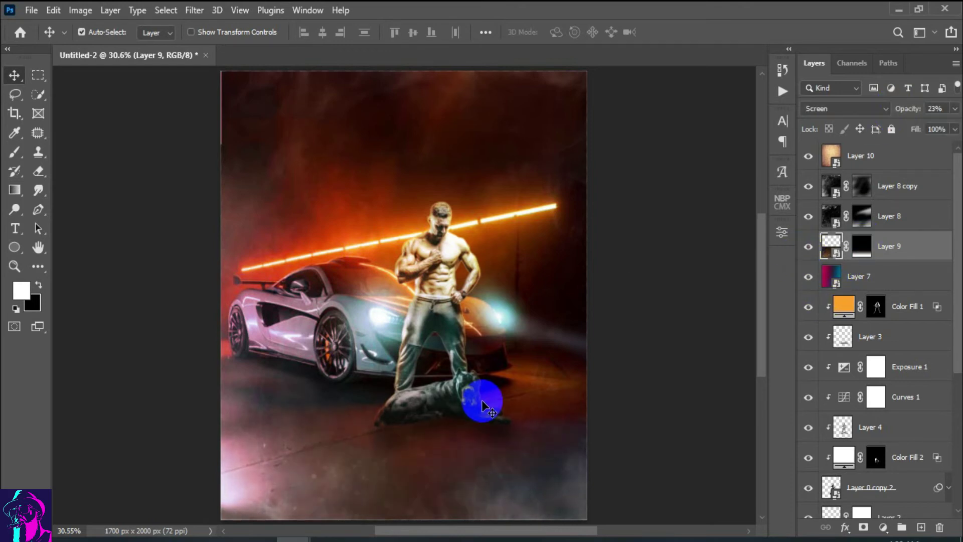
key(ctrl+minus)
key(ctrl+0)
key(ctrl+minus)
key(ctrl+minus)
key(ctrl+minus)
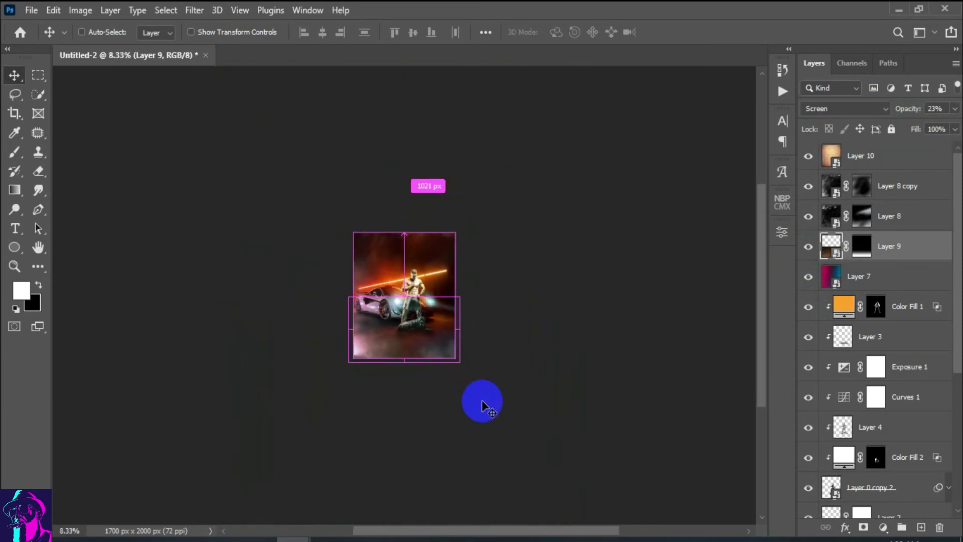
key(ctrl+0)
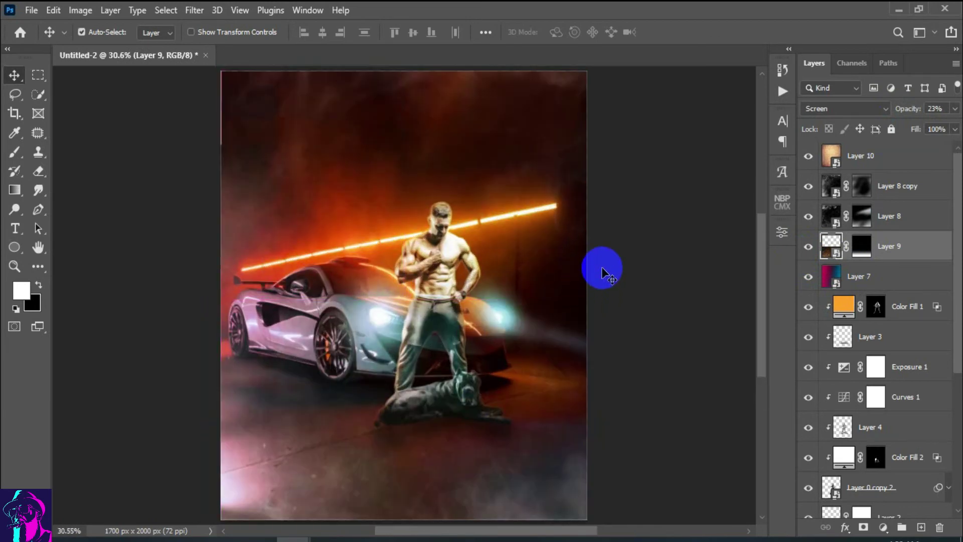
Desaturate the Hue/Saturation copy adjustment to about -89 saturation
scroll(903, 327, down, 3)
scroll(898, 324, down, 5)
scroll(890, 318, up, 8)
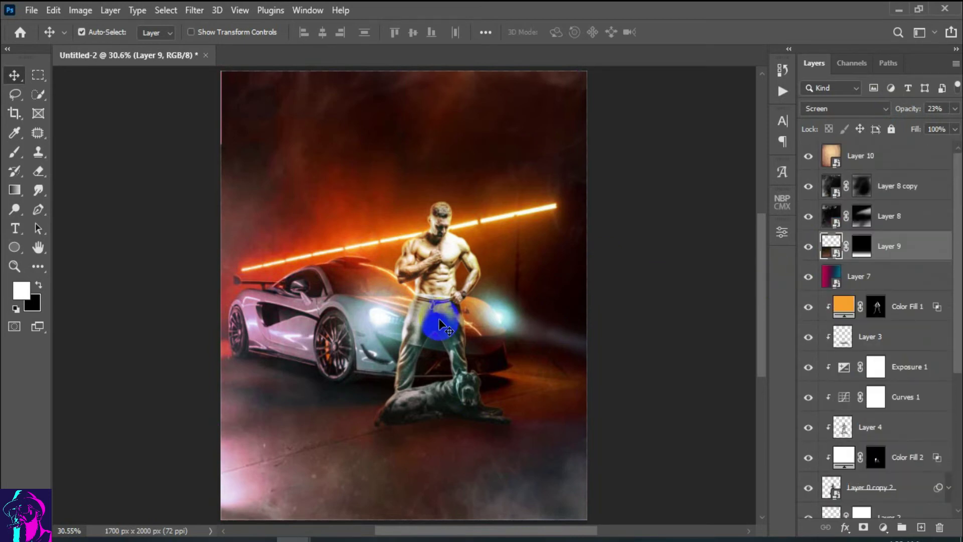
click(495, 311)
scroll(881, 307, down, 2)
scroll(881, 307, down, 2)
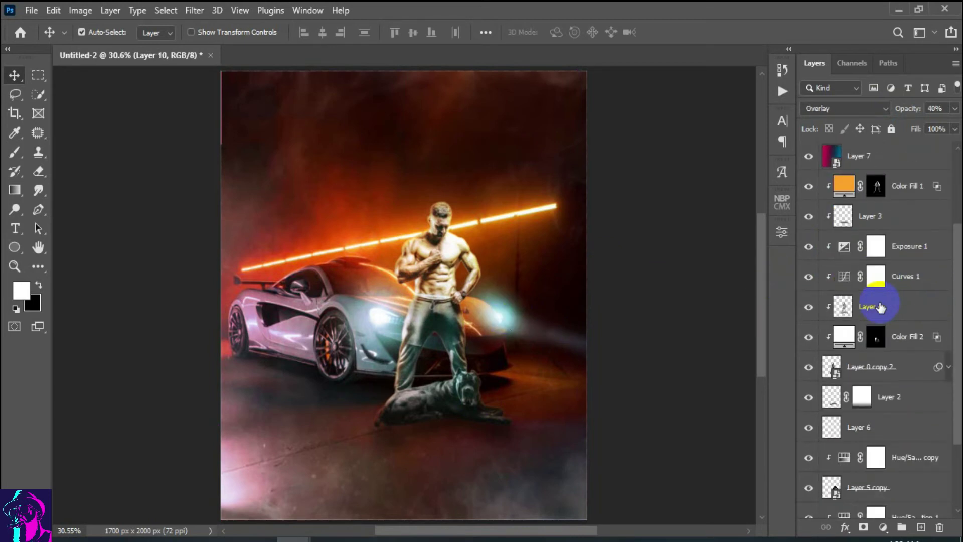
scroll(881, 307, down, 1)
scroll(881, 307, down, 2)
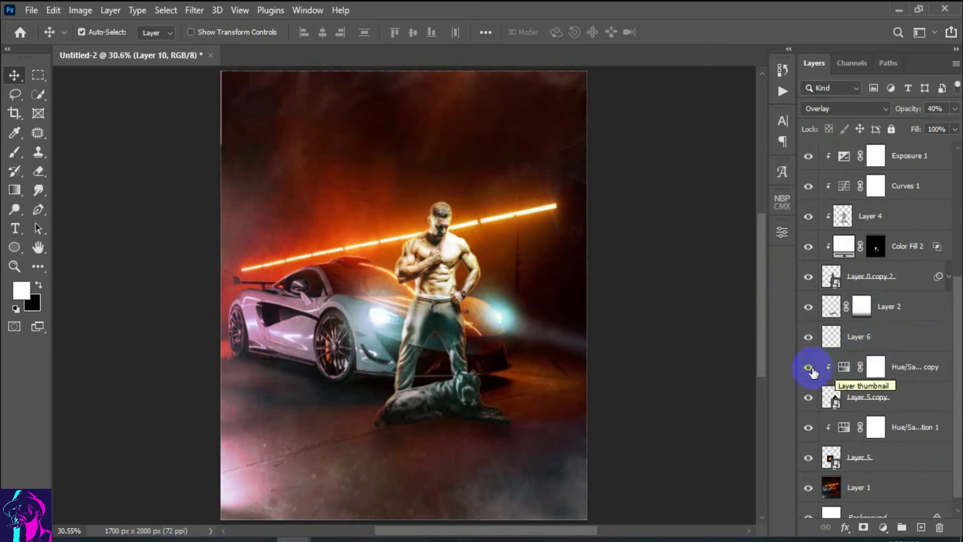
click(806, 374)
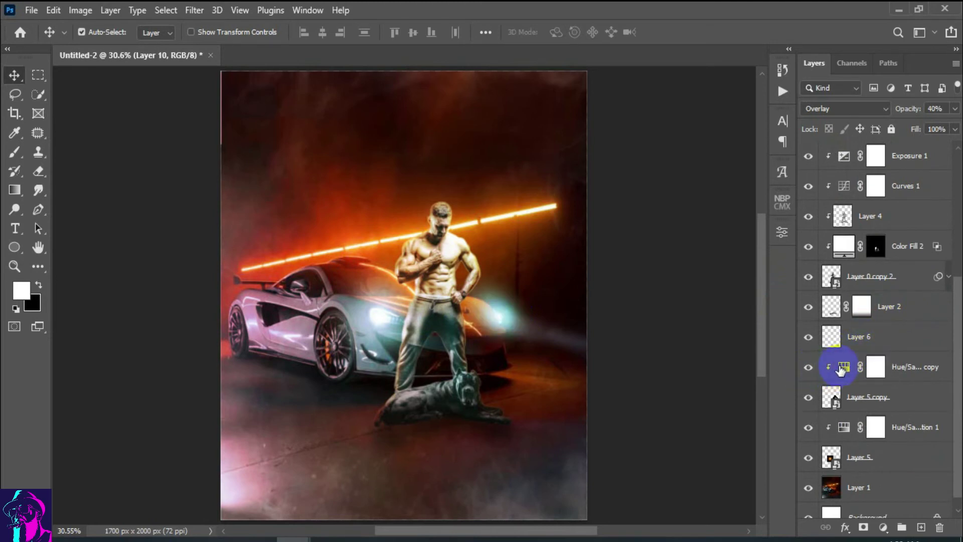
double_click(842, 368)
mouse_move(606, 358)
mouse_down()
mouse_move(573, 356)
mouse_move(586, 354)
mouse_up()
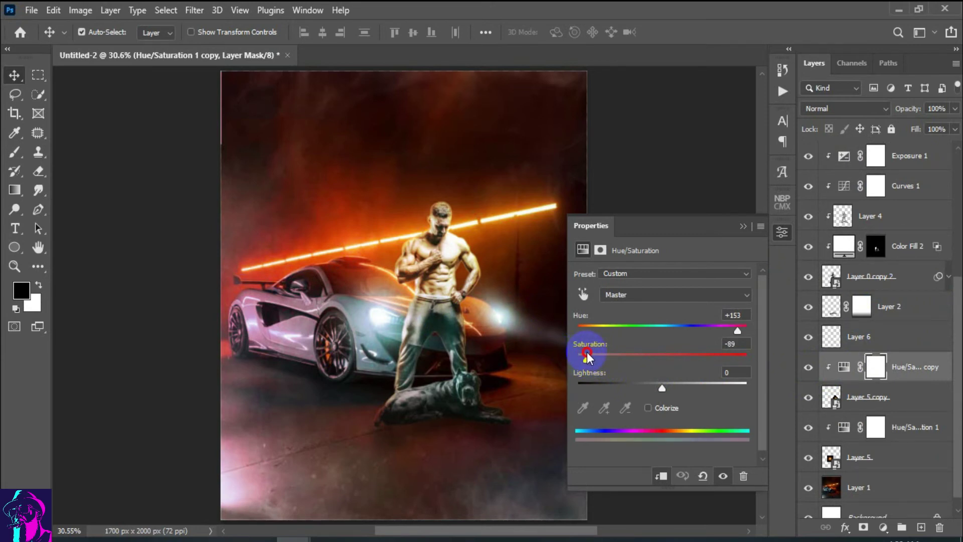
Cut Hue/Saturation 1 saturation to -90 and check the man's trousers up close
click(742, 227)
scroll(853, 381, down, 1)
double_click(844, 411)
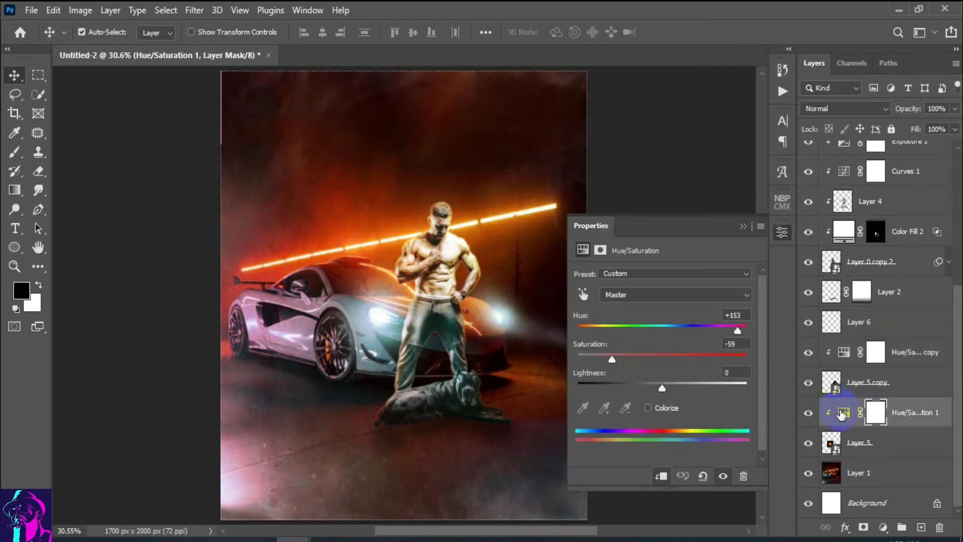
drag(612, 359, 584, 361)
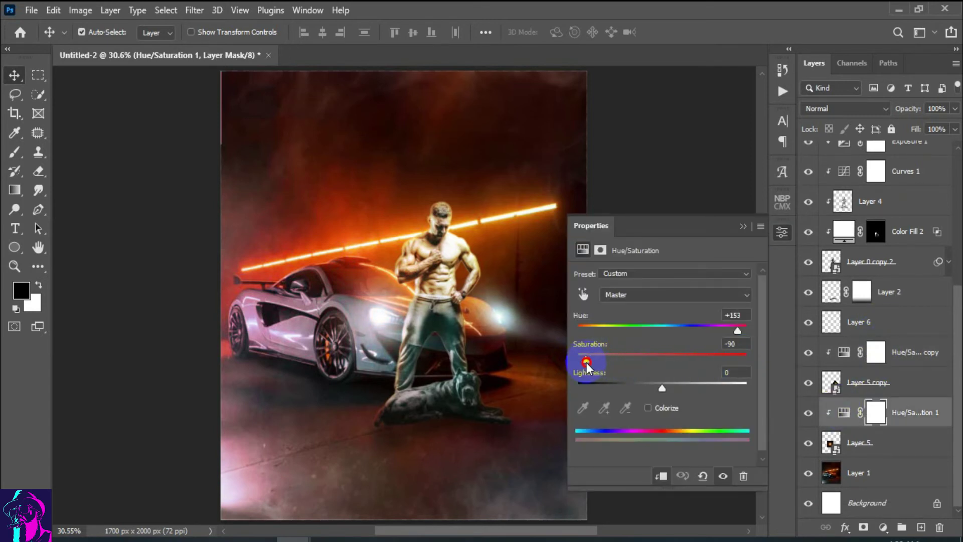
click(742, 226)
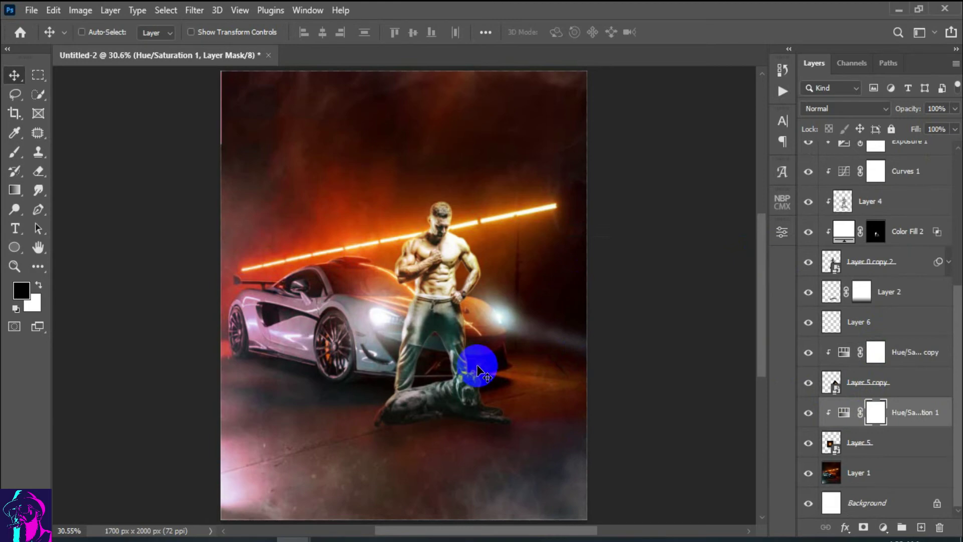
key(ctrl+minus)
key(ctrl+0)
key(ctrl+minus)
key(ctrl+minus)
key(ctrl+0)
mouse_move(497, 346)
mouse_down()
mouse_move(483, 361)
mouse_move(486, 341)
mouse_up()
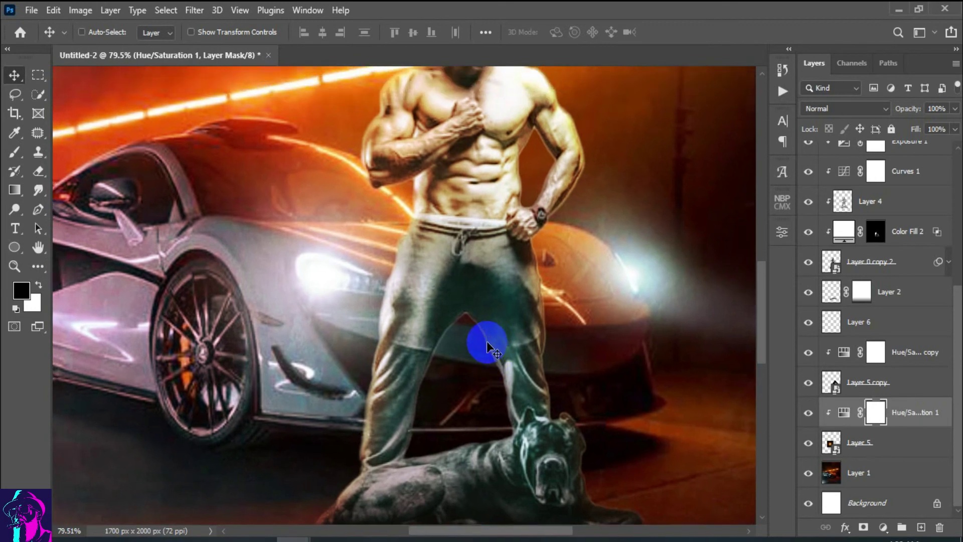
key(ctrl+0)
scroll(881, 296, up, 5)
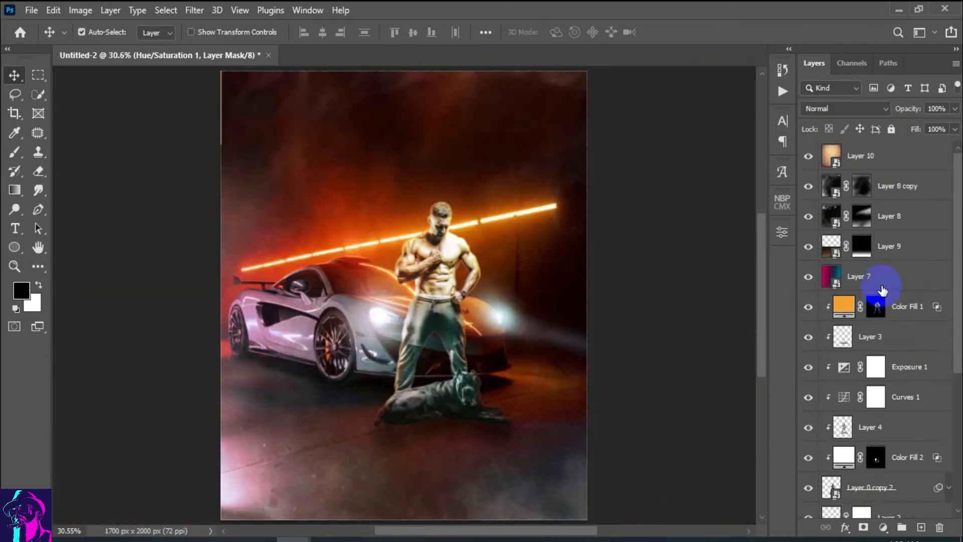
Select Layer 10 and swap foreground and background colours while browsing the Layers panel
click(883, 153)
key(x)
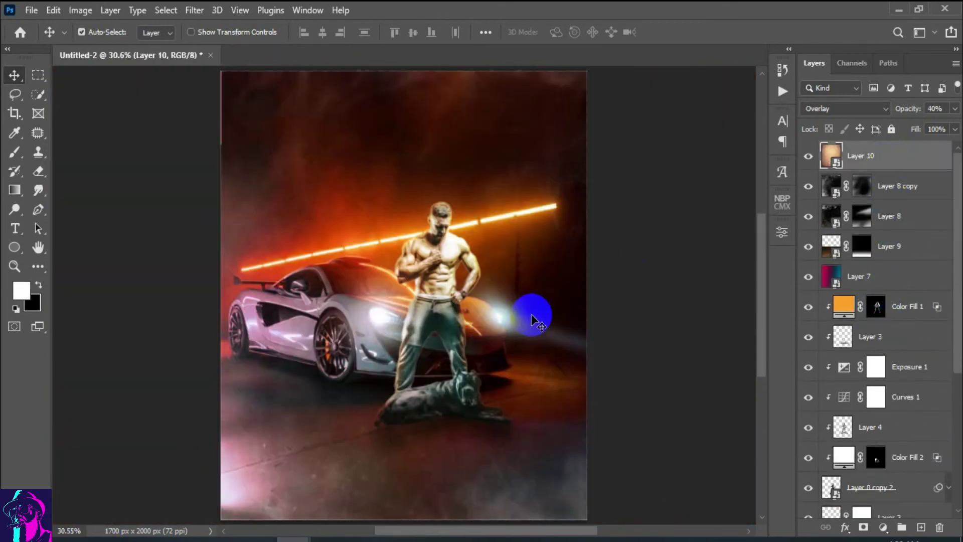
scroll(878, 351, down, 5)
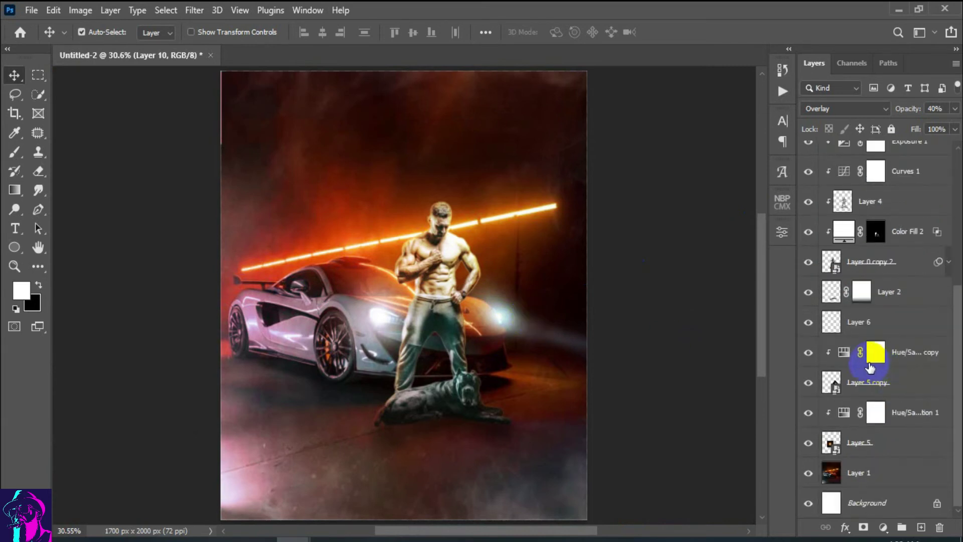
scroll(868, 368, up, 2)
scroll(867, 367, up, 3)
scroll(867, 301, down, 2)
scroll(863, 291, down, 3)
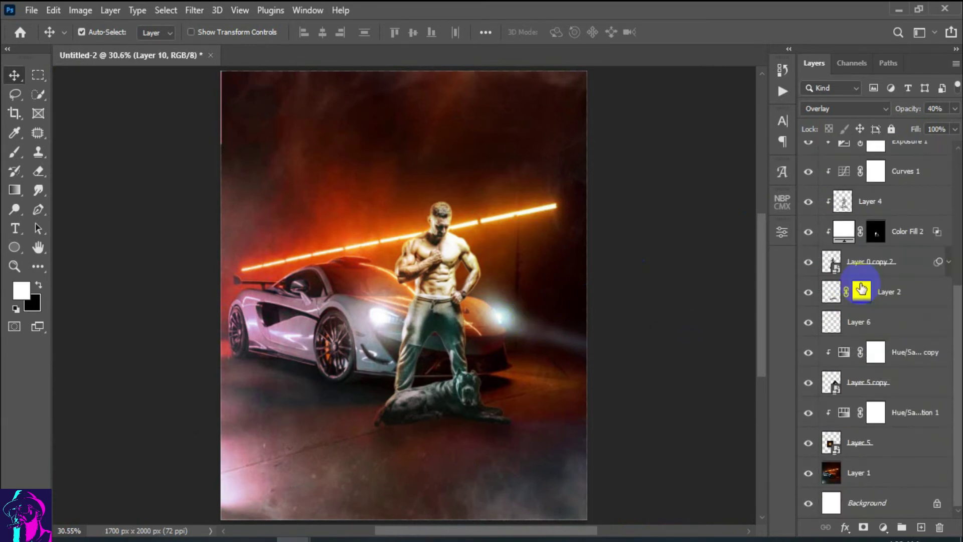
drag(862, 290, 860, 407)
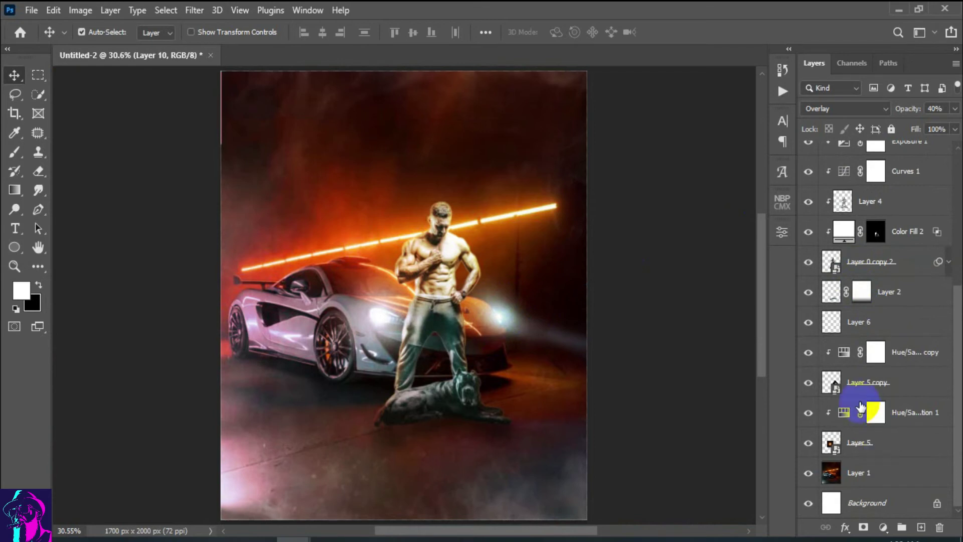
scroll(860, 401, up, 5)
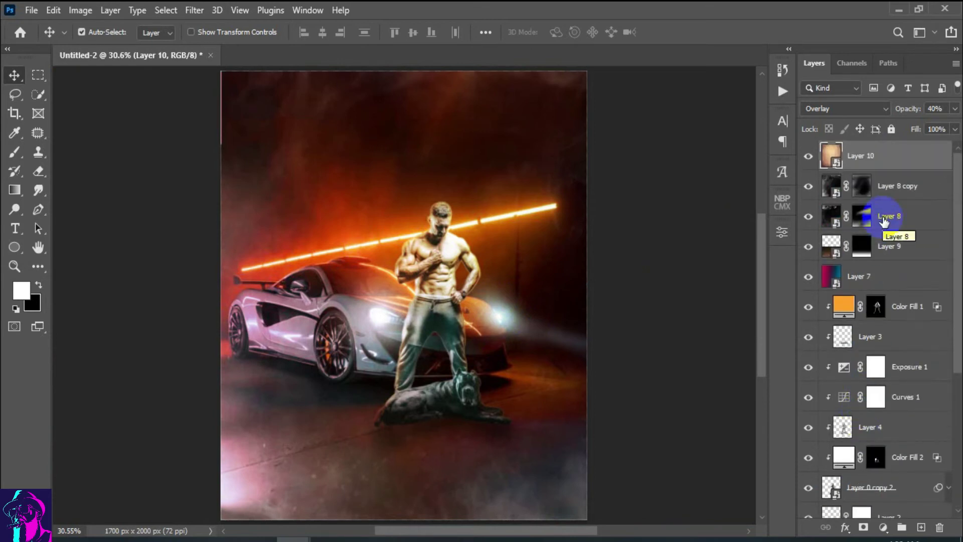
scroll(883, 218, down, 2)
scroll(881, 296, down, 1)
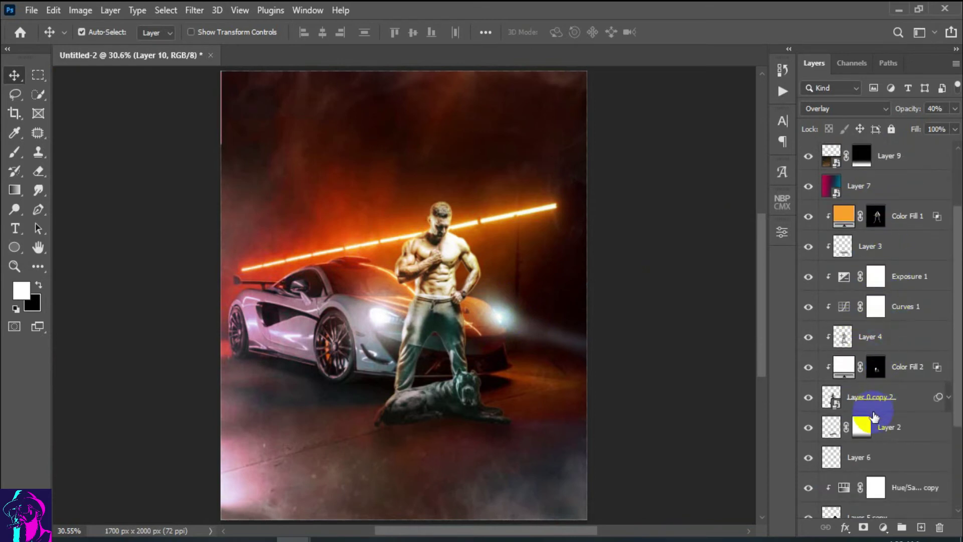
Target Layer 2's mask with the Gradient tool, then return to its pixels with the Move tool
click(822, 427)
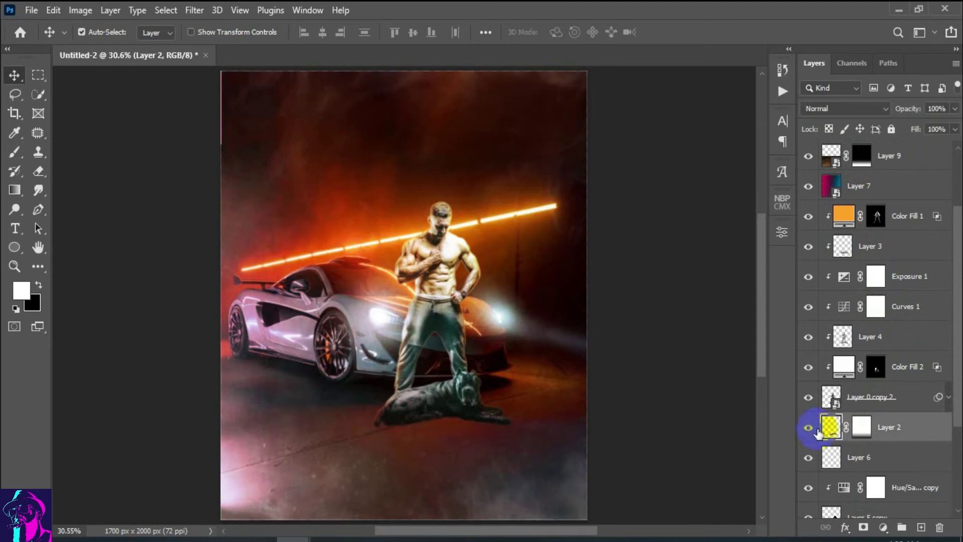
click(912, 109)
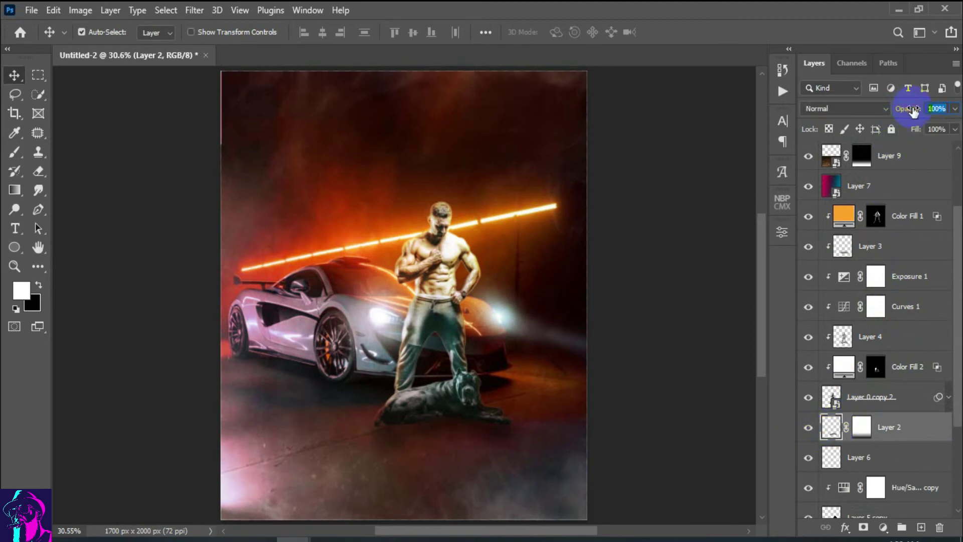
click(862, 427)
key(x)
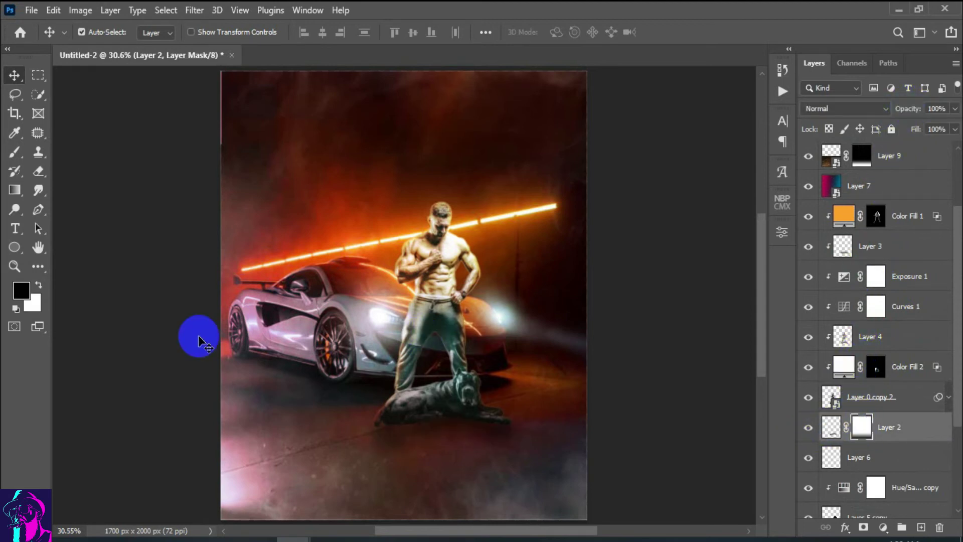
click(14, 190)
click(39, 285)
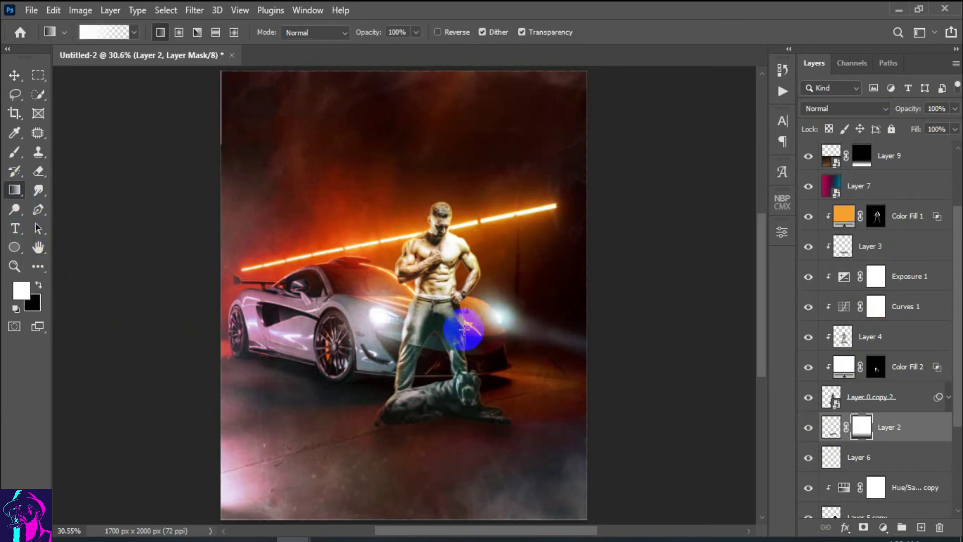
click(14, 76)
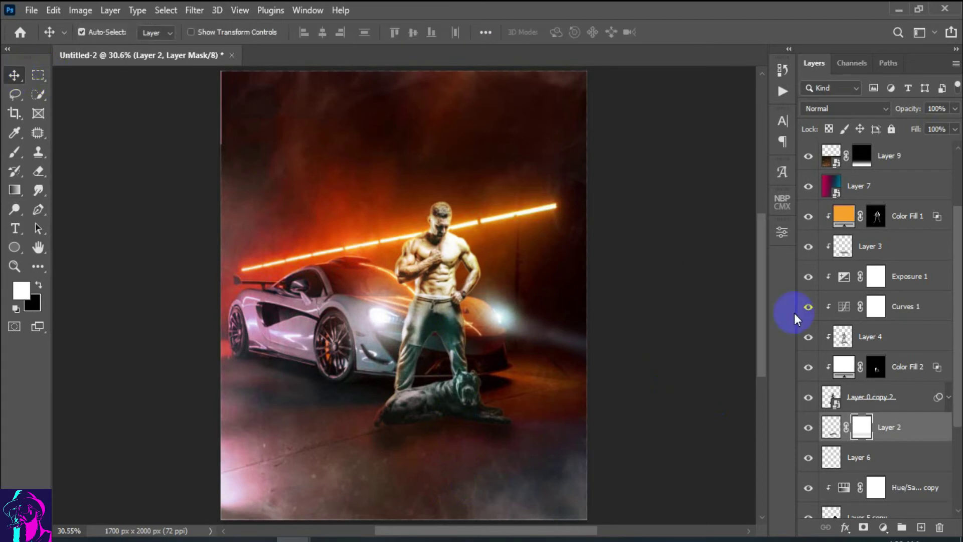
click(831, 426)
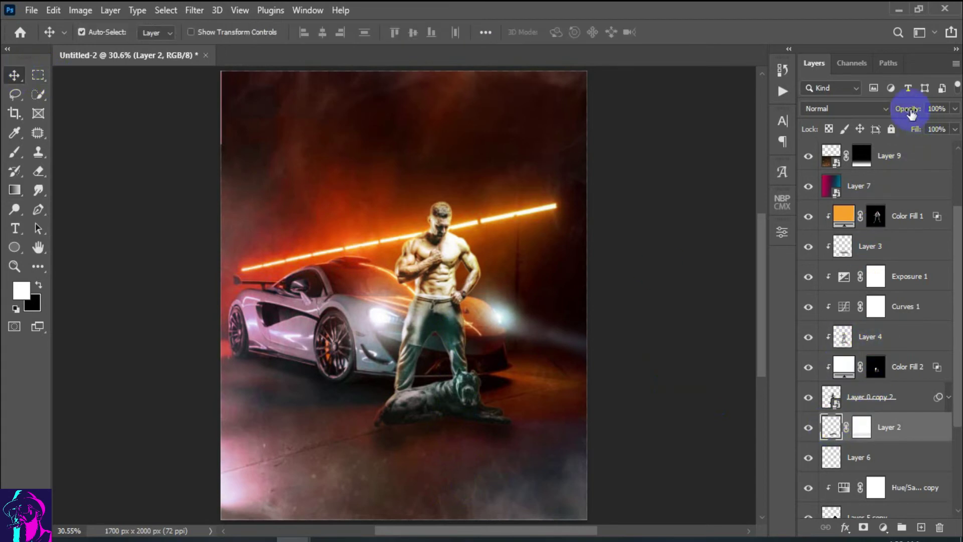
Set Layer 2 to 91% opacity and stamp all visible layers into a new Layer 11
mouse_move(910, 109)
mouse_down()
mouse_move(901, 113)
mouse_move(910, 111)
mouse_up()
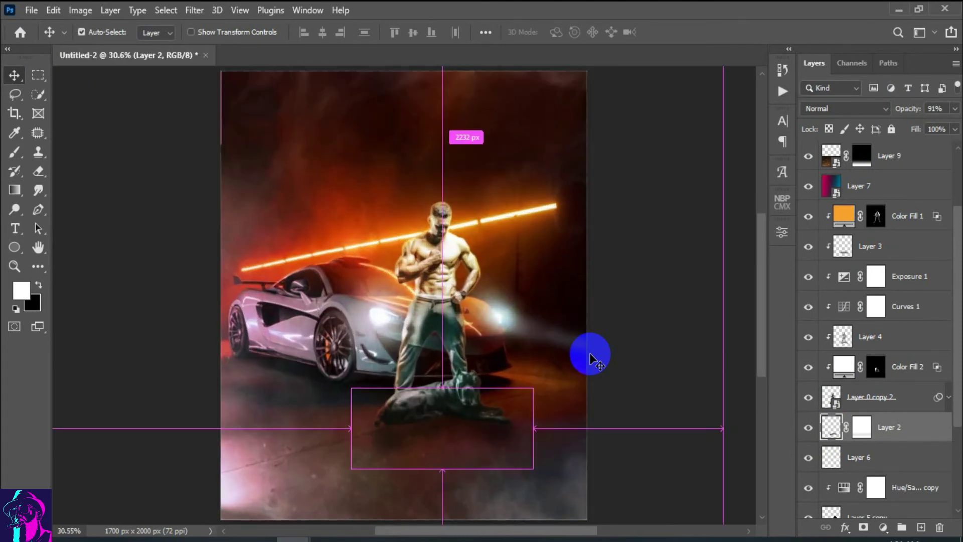
scroll(898, 301, up, 3)
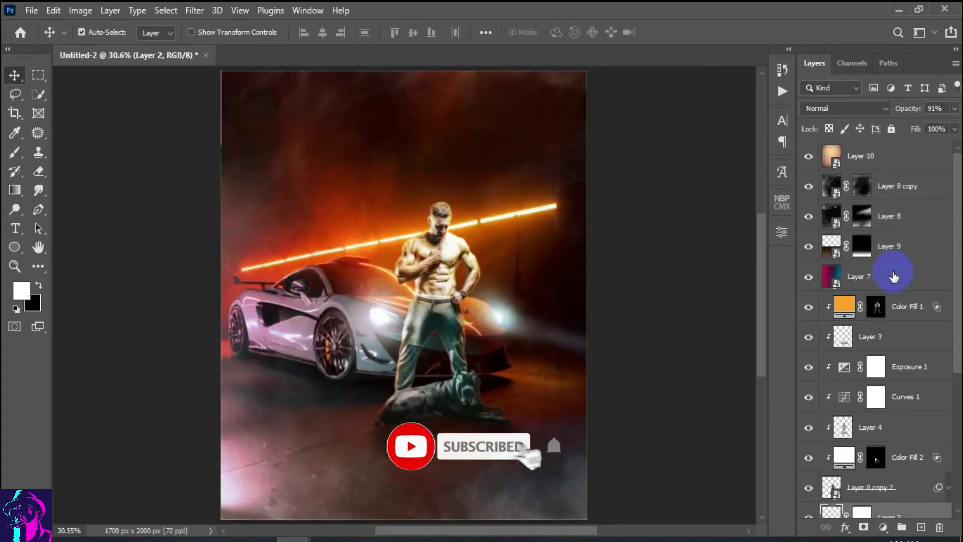
click(908, 166)
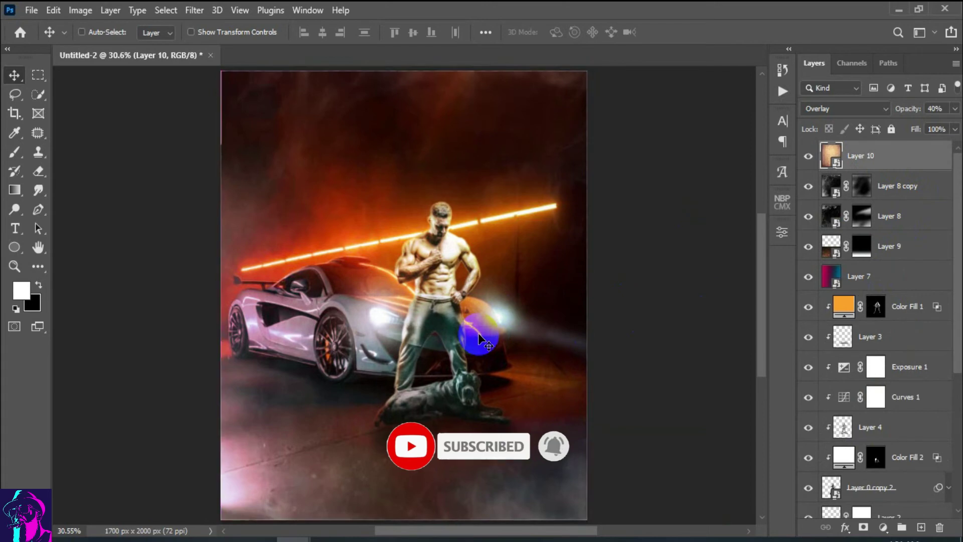
key(ctrl+shift+alt+e)
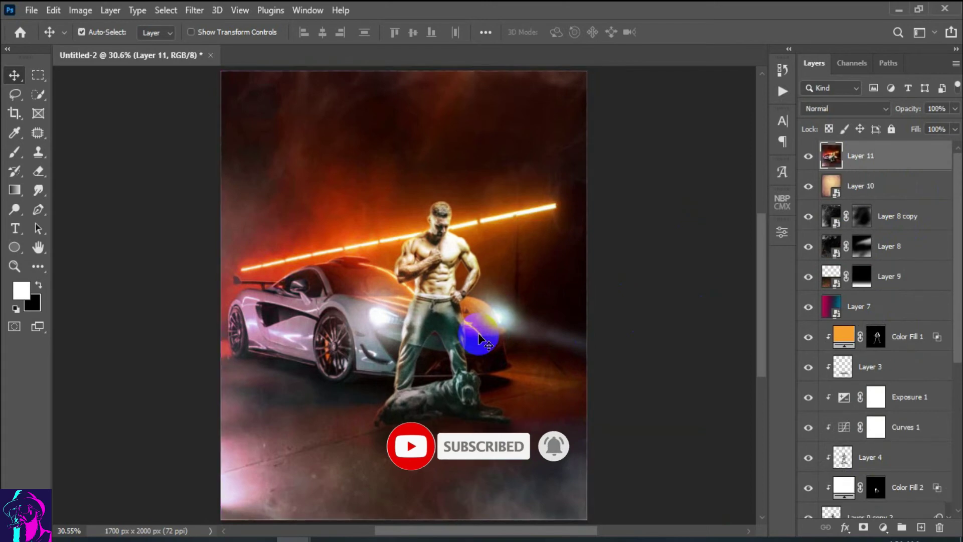
Convert Layer 11 to a smart object and open it in the Camera Raw Filter
right_click(906, 155)
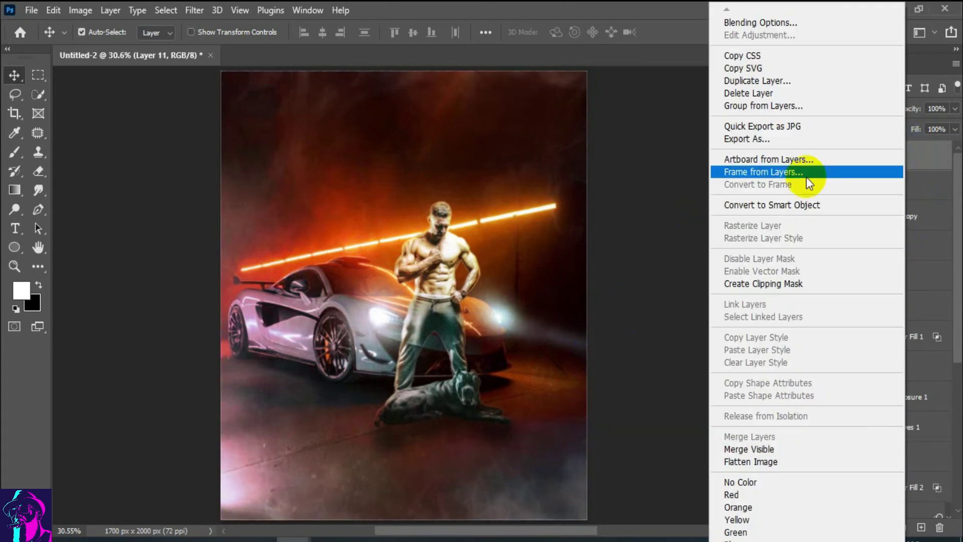
click(772, 205)
click(194, 10)
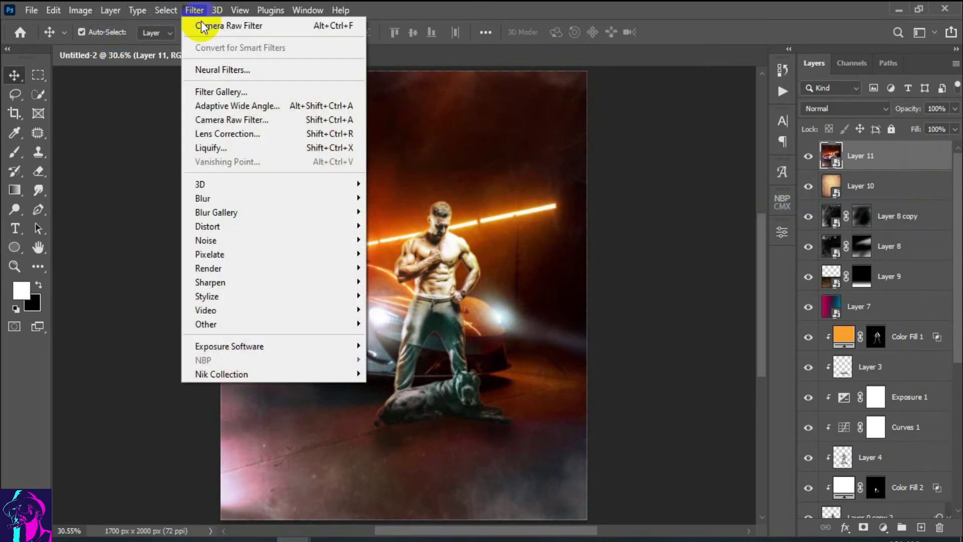
click(275, 120)
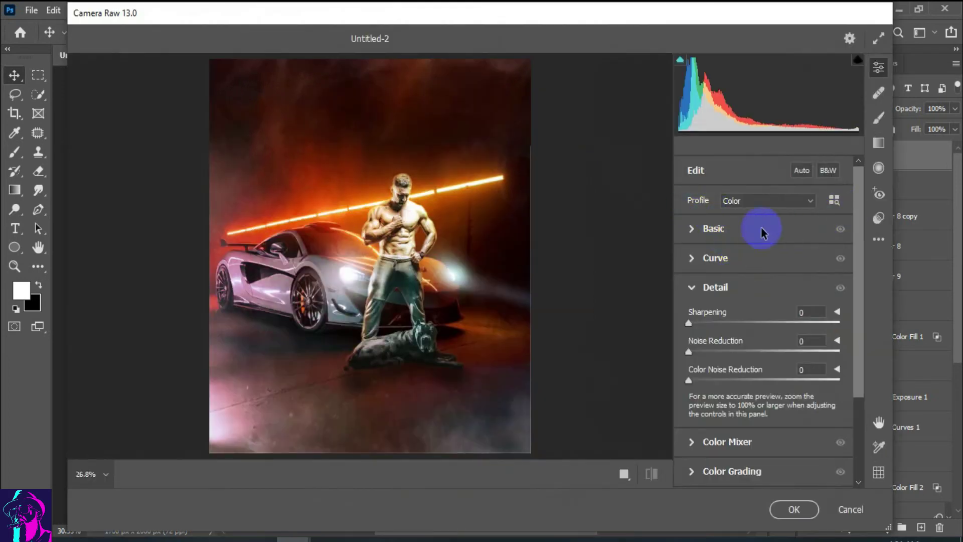
Set Temperature +6, Tint +6, Exposure -0.20, Contrast +11, Highlights +6, Whites +24, Blacks -5
click(691, 229)
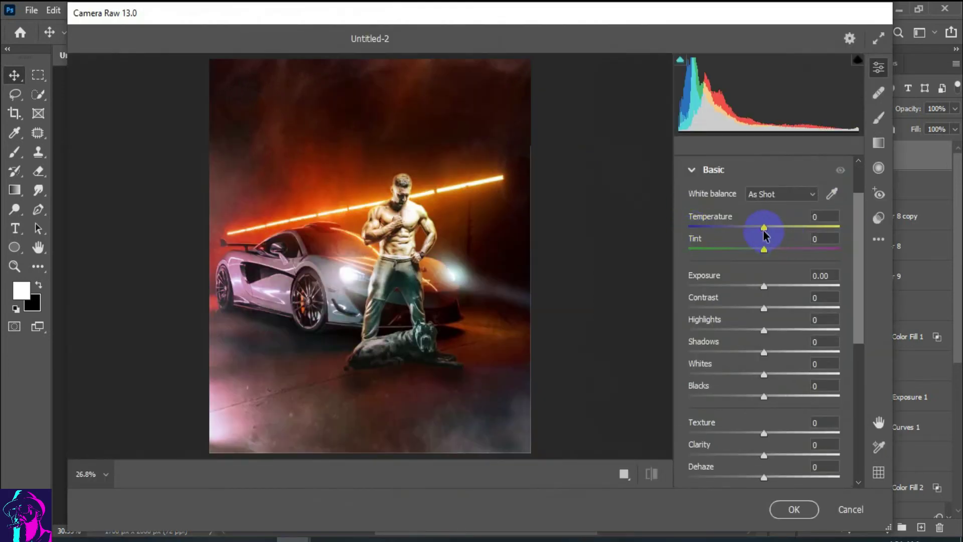
mouse_move(764, 229)
mouse_down()
mouse_move(772, 228)
mouse_move(772, 249)
mouse_move(765, 228)
mouse_move(762, 252)
mouse_move(789, 295)
mouse_move(769, 294)
mouse_up()
scroll(750, 318, down, 1)
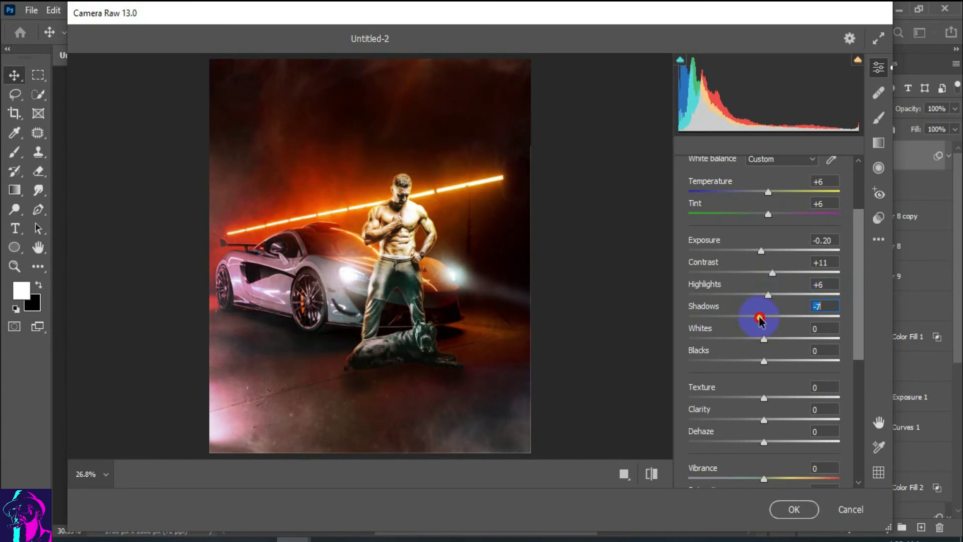
mouse_move(764, 317)
mouse_down()
mouse_move(802, 318)
mouse_move(764, 313)
mouse_up()
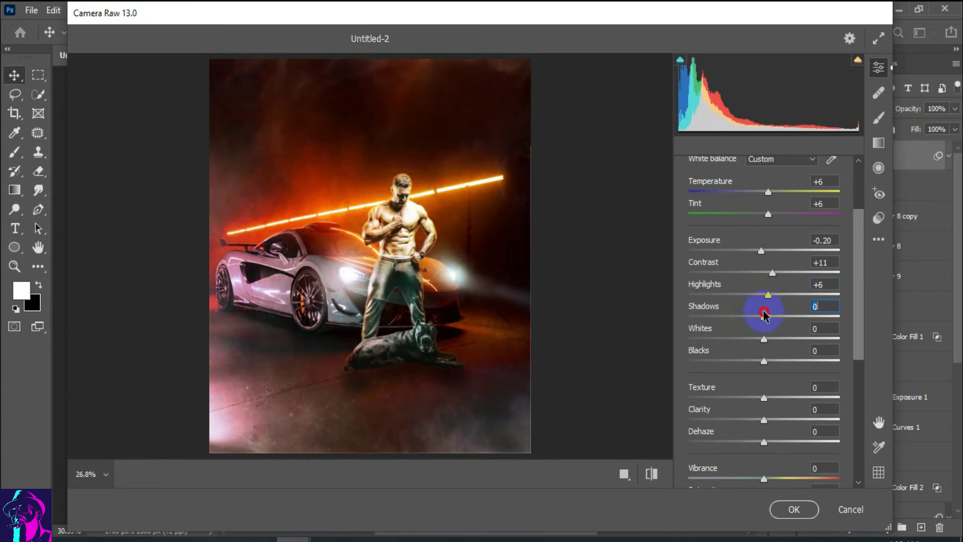
scroll(765, 316, down, 2)
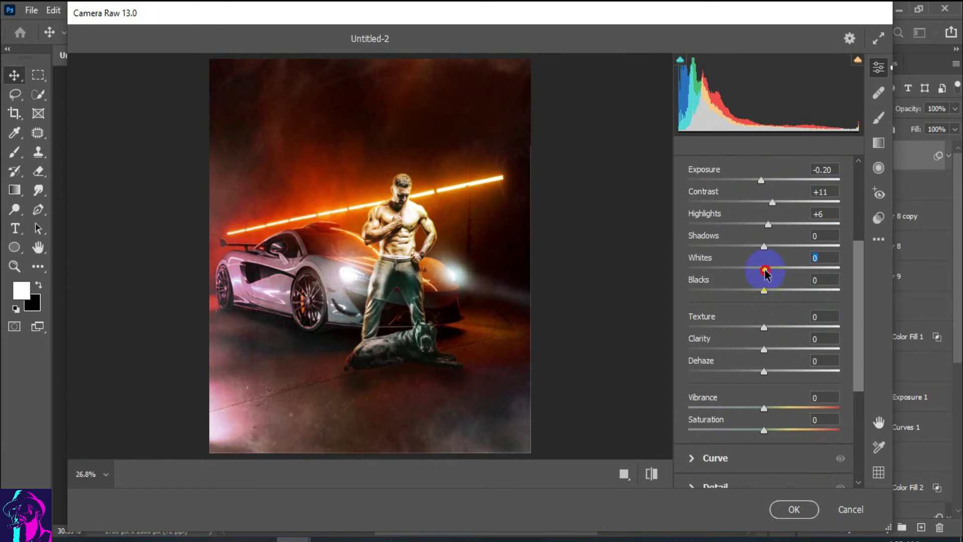
mouse_move(765, 271)
mouse_down()
mouse_move(784, 273)
mouse_move(762, 290)
mouse_up()
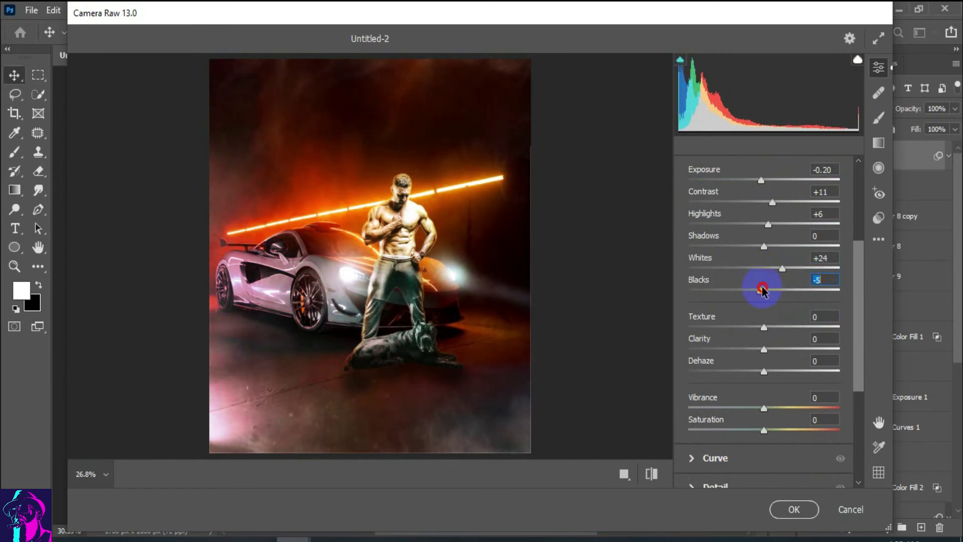
Set Texture +10, Clarity +11 and Vibrance -8 in the Basic panel
scroll(743, 323, down, 1)
mouse_move(764, 291)
mouse_down()
mouse_move(811, 291)
mouse_move(772, 292)
mouse_up()
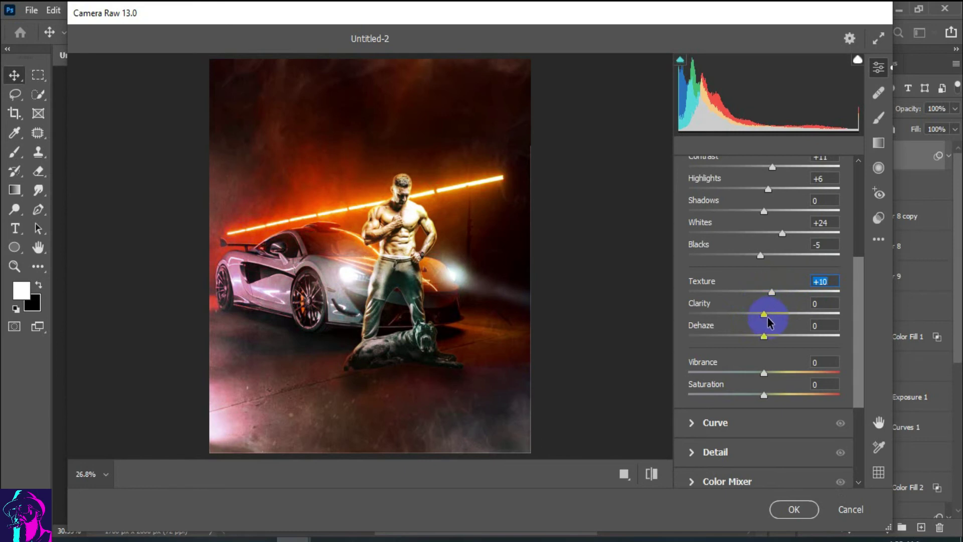
mouse_move(764, 314)
mouse_down()
mouse_move(798, 311)
mouse_move(776, 314)
mouse_up()
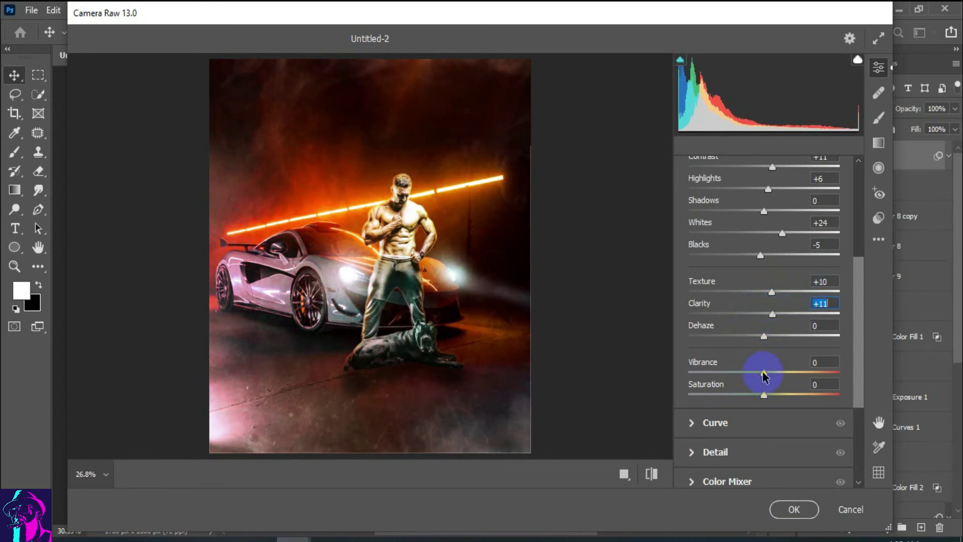
mouse_move(762, 374)
mouse_down()
mouse_move(748, 375)
mouse_move(756, 370)
mouse_up()
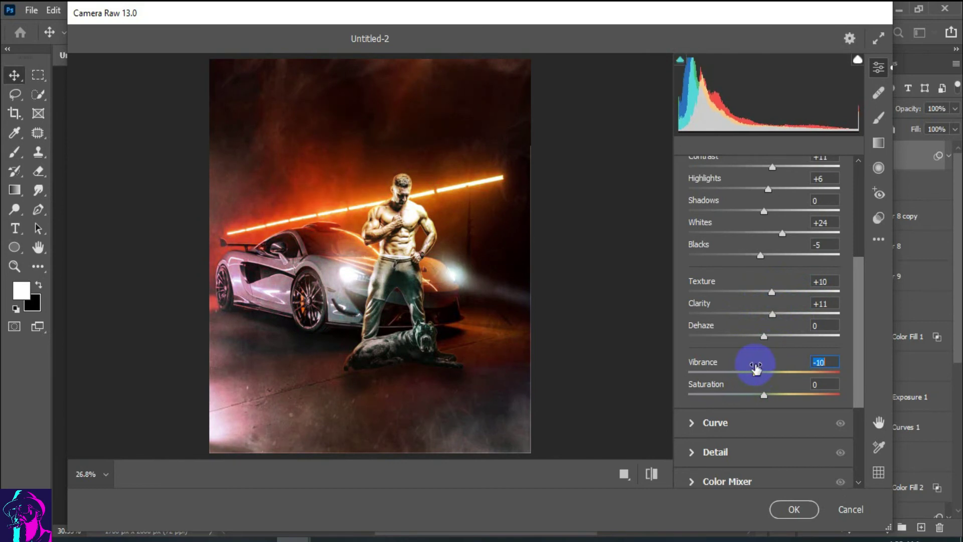
mouse_move(757, 367)
mouse_down()
mouse_move(774, 370)
mouse_move(759, 370)
mouse_up()
scroll(763, 415, down, 2)
scroll(757, 399, down, 4)
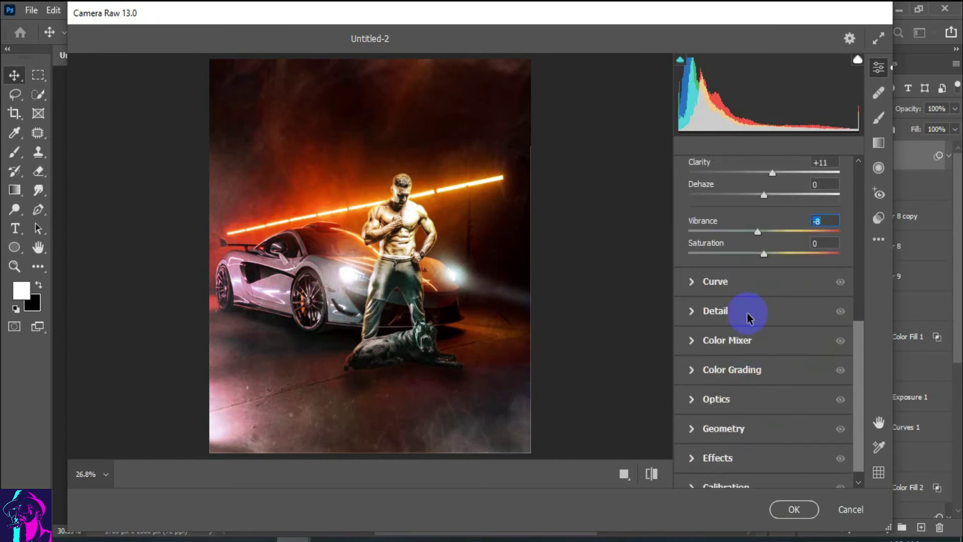
scroll(744, 314, down, 1)
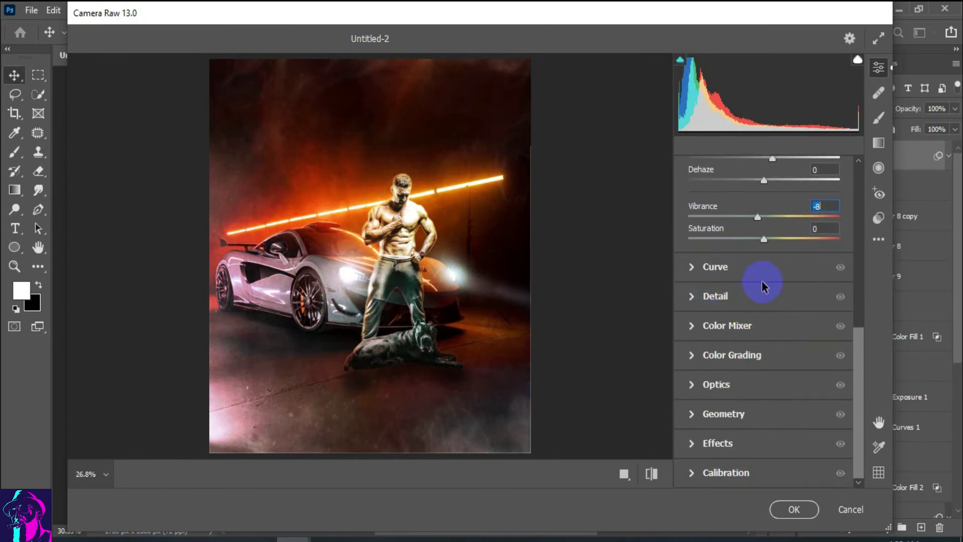
In Camera Raw's Detail panel, set Sharpening 26 and Color Noise Reduction 12
click(691, 296)
scroll(733, 311, down, 2)
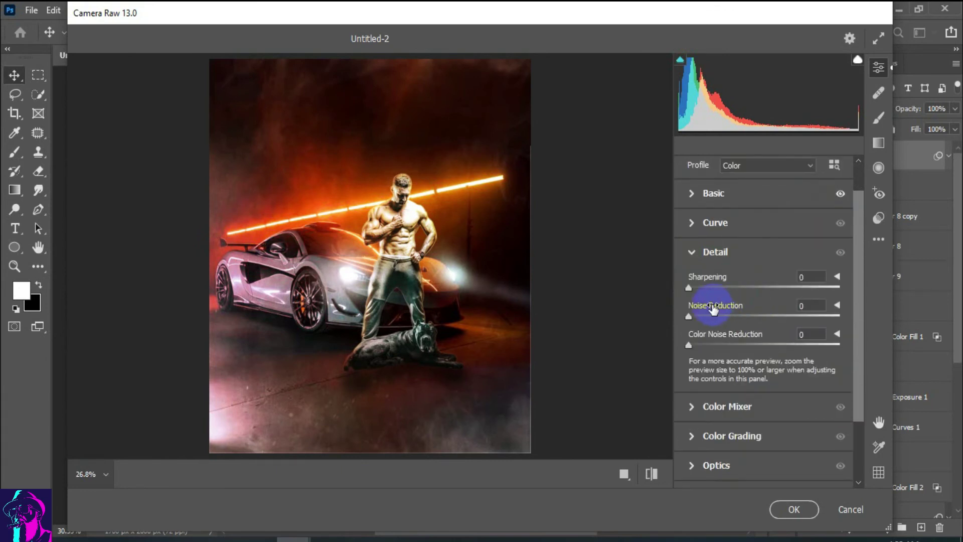
drag(690, 290, 720, 293)
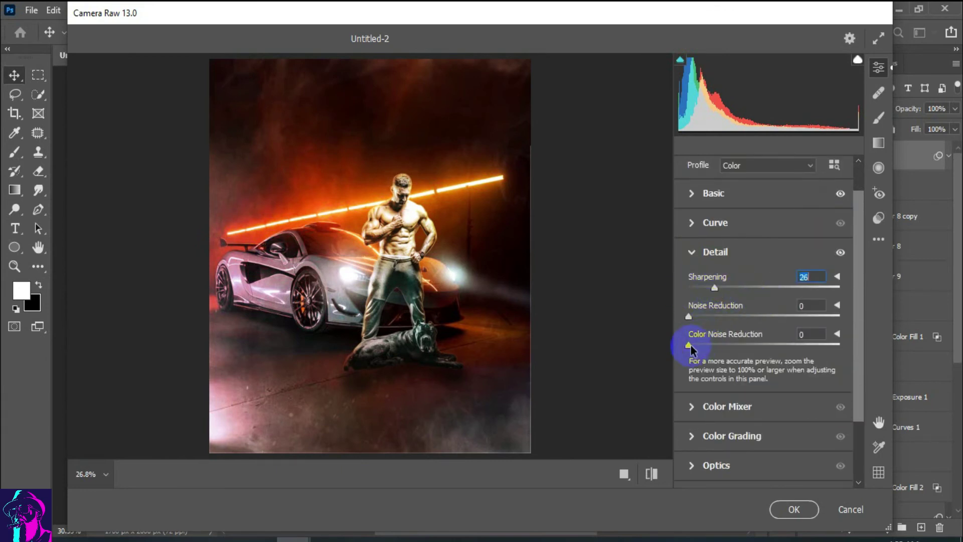
drag(688, 345, 707, 346)
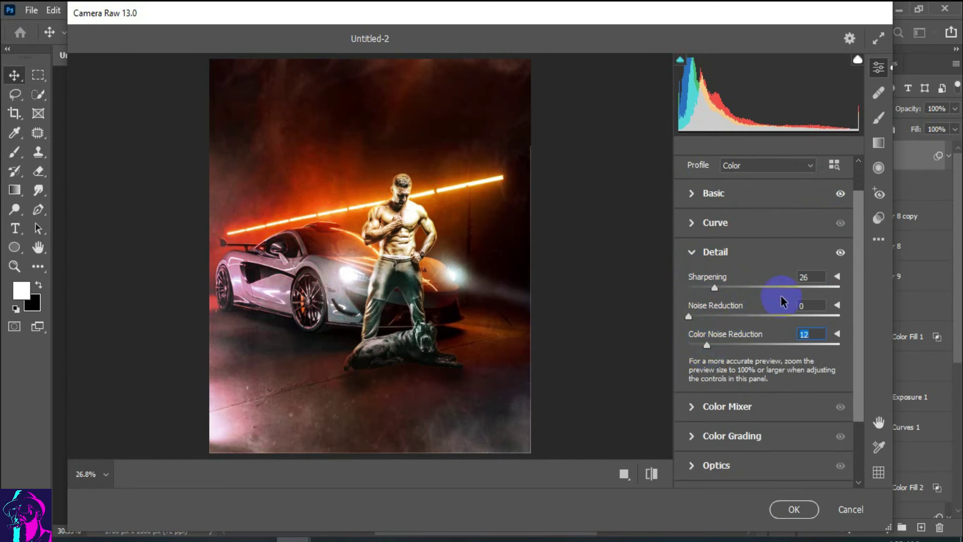
scroll(781, 296, down, 2)
scroll(780, 294, down, 2)
scroll(739, 297, down, 1)
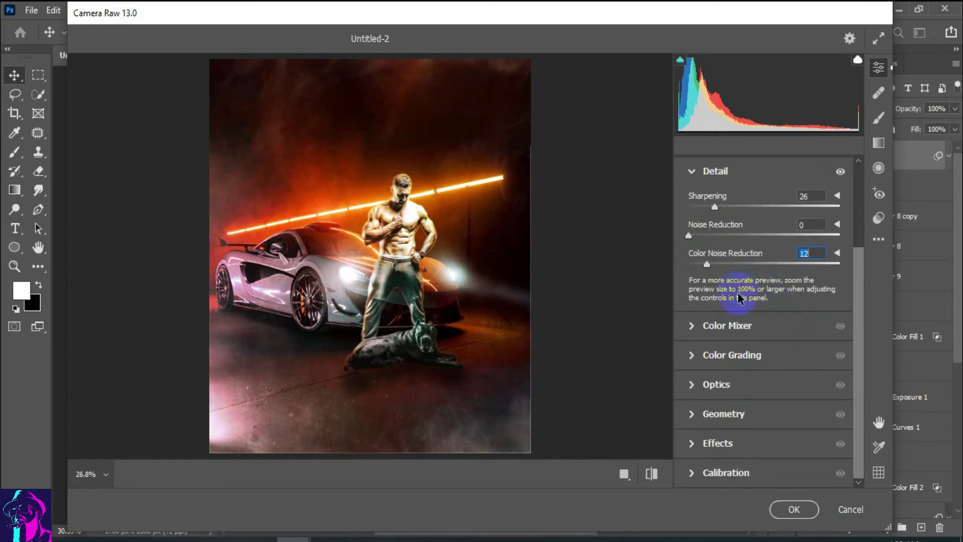
Tint the shadows in Color Grading and set Blending to 47
click(702, 355)
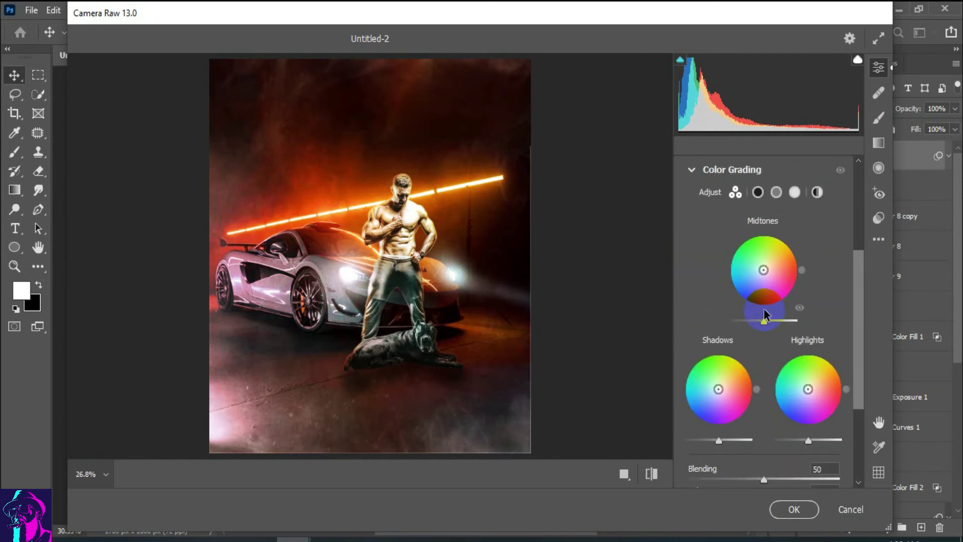
click(757, 192)
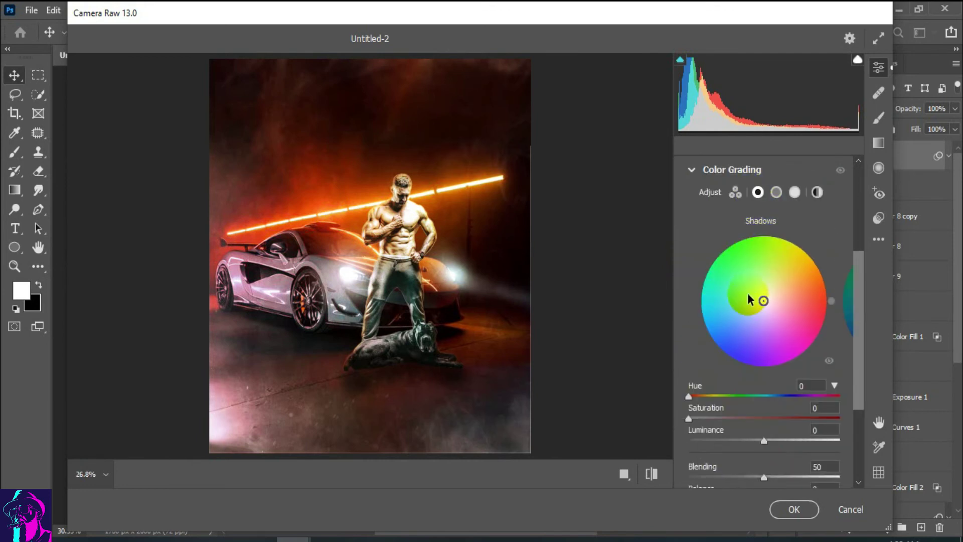
scroll(703, 249, down, 2)
scroll(702, 250, down, 3)
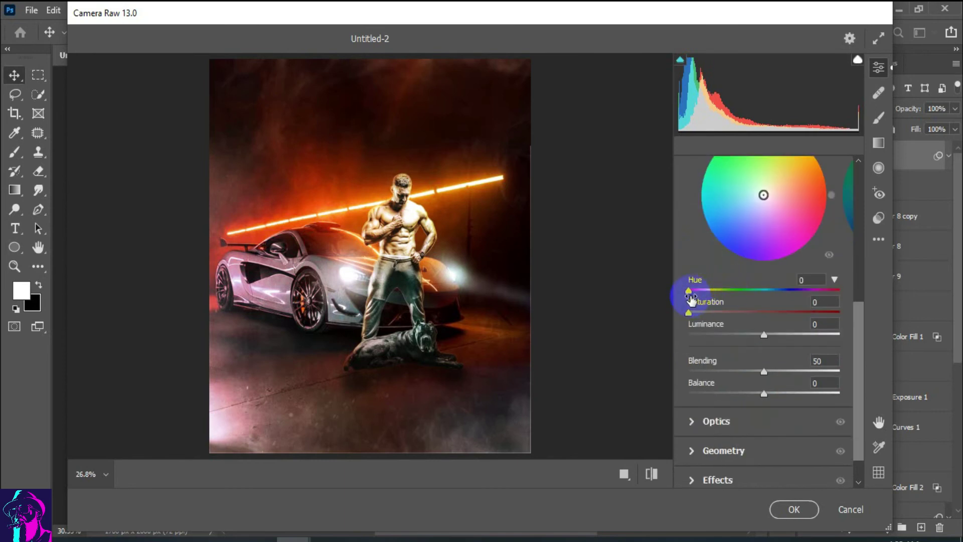
mouse_move(691, 292)
mouse_down()
mouse_move(749, 336)
mouse_move(767, 333)
mouse_up()
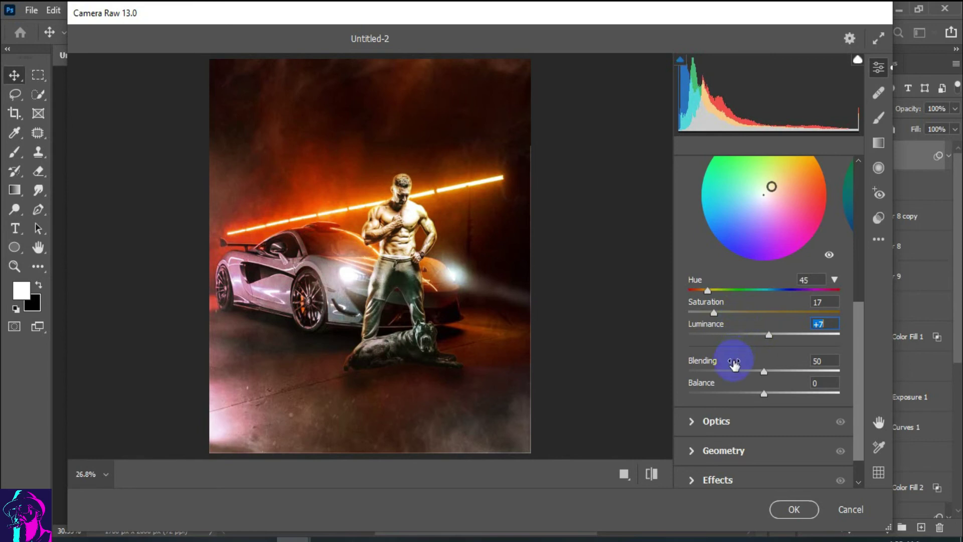
scroll(779, 272, up, 2)
mouse_move(764, 407)
mouse_down()
mouse_move(745, 427)
mouse_move(813, 427)
mouse_move(722, 427)
mouse_move(780, 427)
mouse_up()
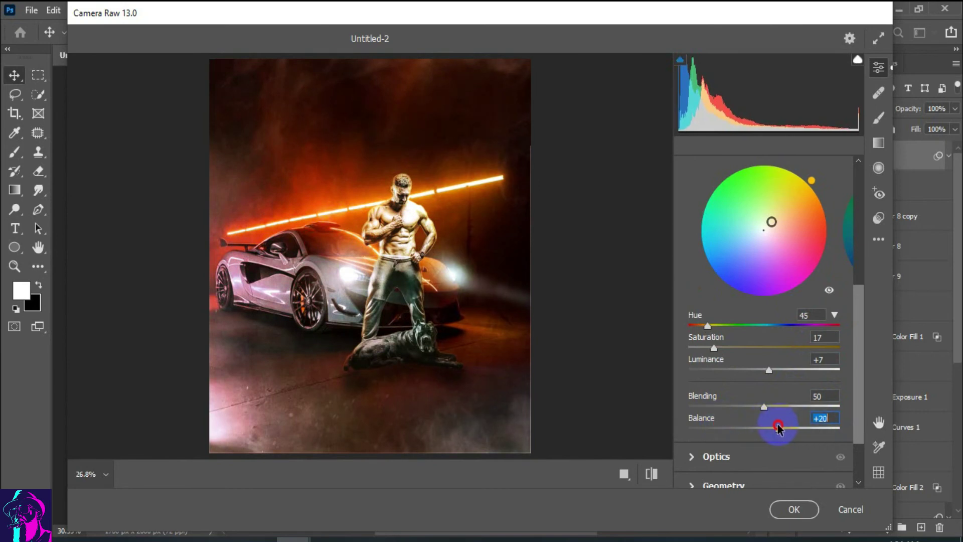
scroll(730, 375, up, 1)
scroll(729, 375, up, 4)
Tint the highlights with hue 352, saturation 26, luminance +20 and balance -10
click(795, 333)
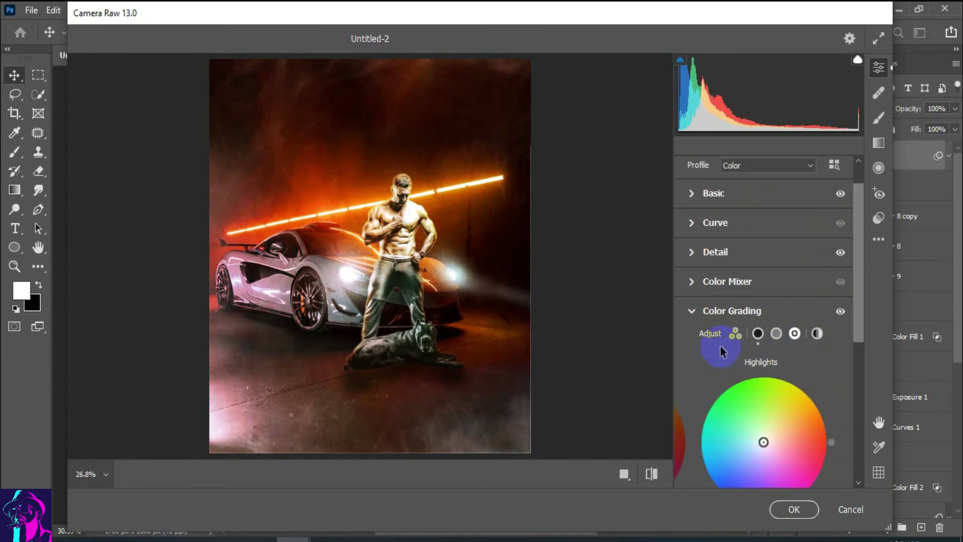
scroll(720, 346, down, 5)
scroll(716, 329, up, 1)
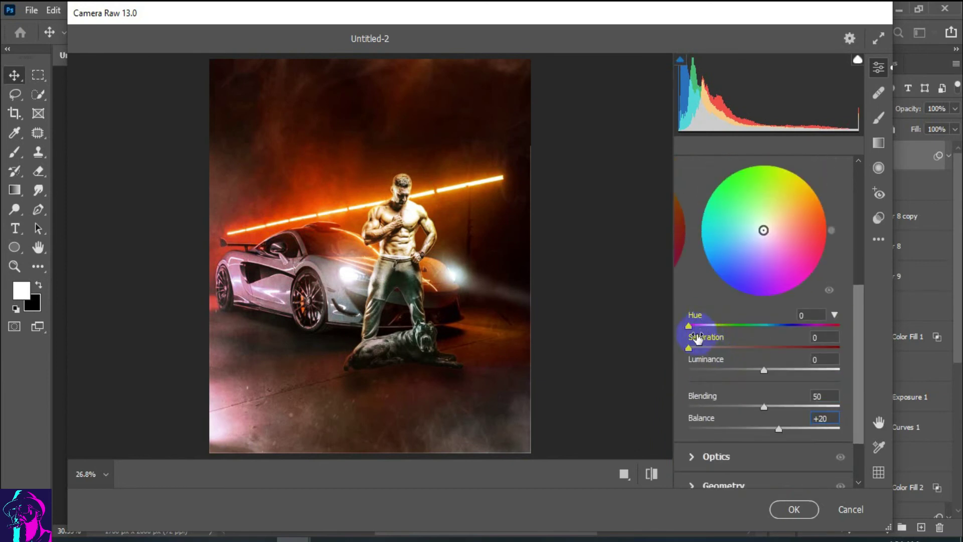
drag(689, 326, 839, 339)
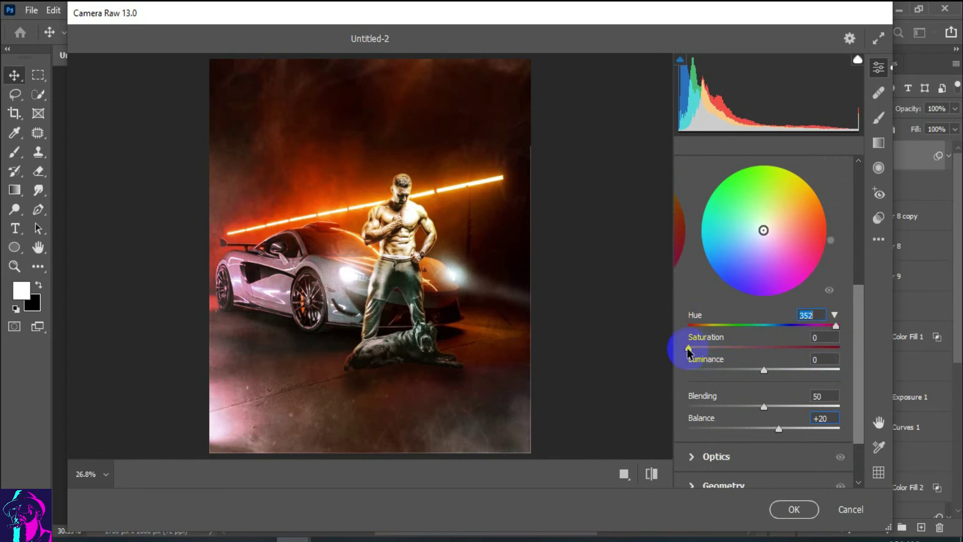
drag(688, 348, 726, 346)
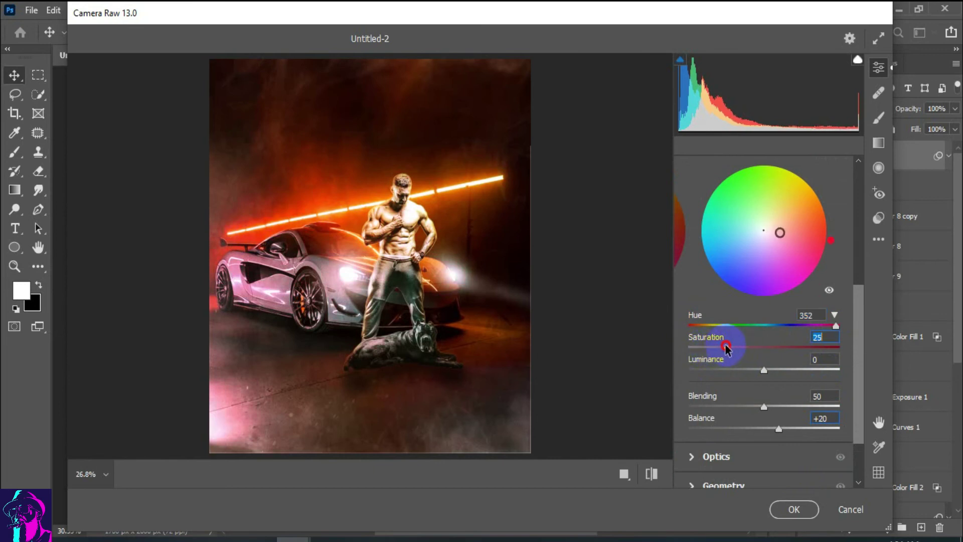
mouse_move(726, 346)
mouse_down()
mouse_move(789, 369)
mouse_move(778, 368)
mouse_up()
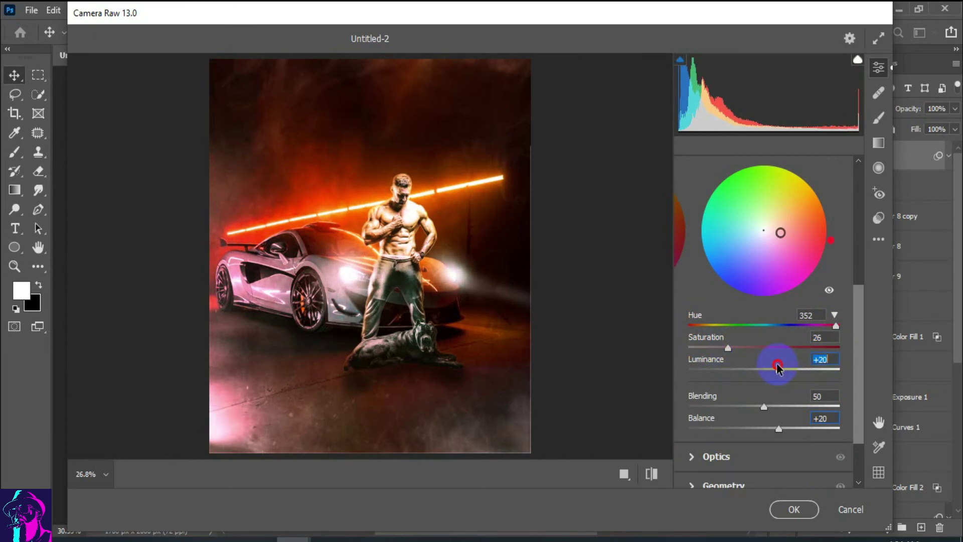
scroll(773, 377, down, 3)
mouse_move(763, 335)
mouse_down()
mouse_move(716, 333)
mouse_move(813, 340)
mouse_move(735, 337)
mouse_move(769, 337)
mouse_move(757, 337)
mouse_move(781, 359)
mouse_move(731, 359)
mouse_move(790, 359)
mouse_move(754, 355)
mouse_up()
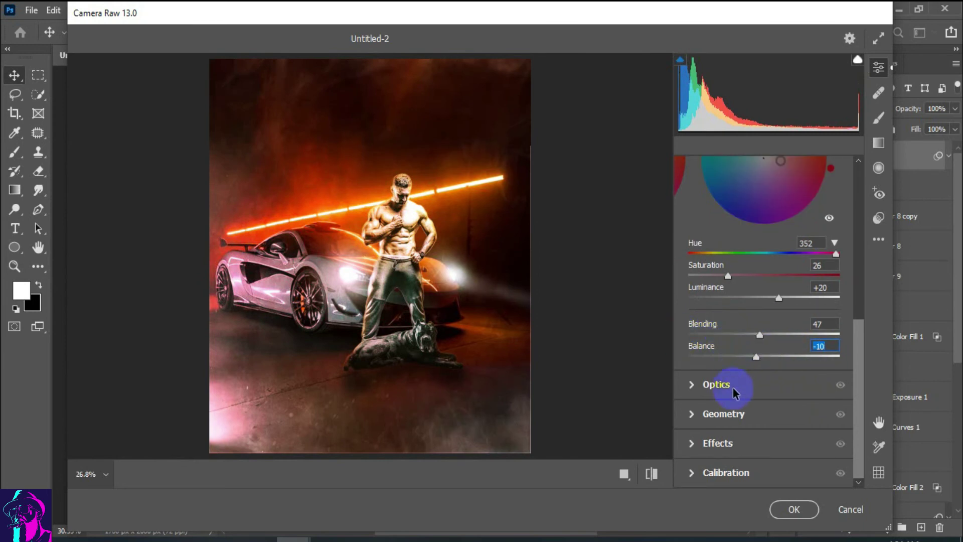
Add Grain 10 and a -9 vignette in the Effects panel
click(701, 446)
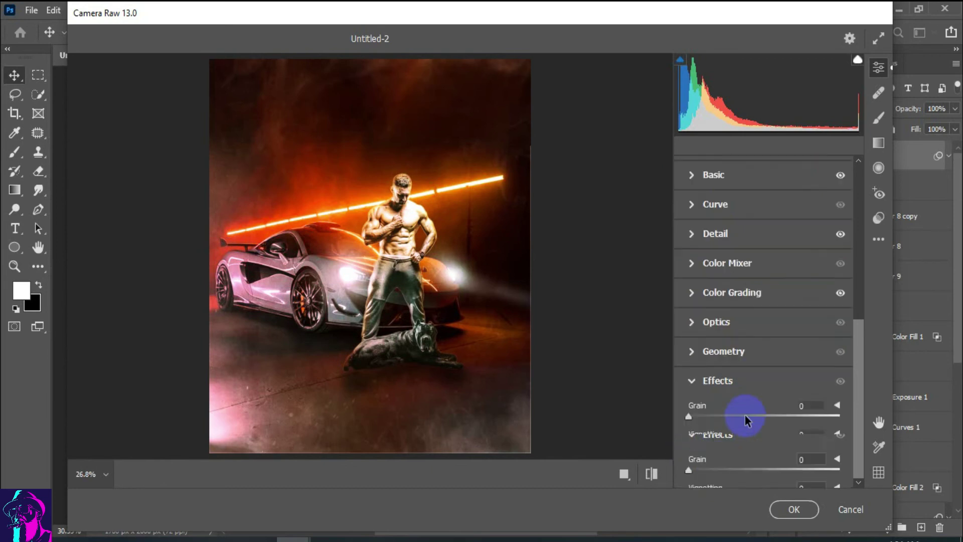
drag(691, 416, 703, 415)
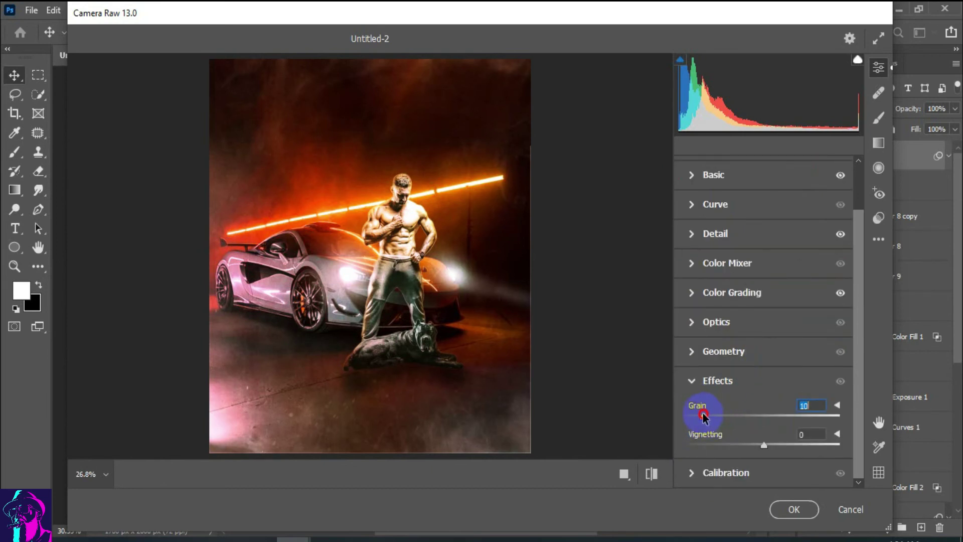
mouse_move(762, 445)
mouse_down()
mouse_move(747, 445)
mouse_move(757, 445)
mouse_up()
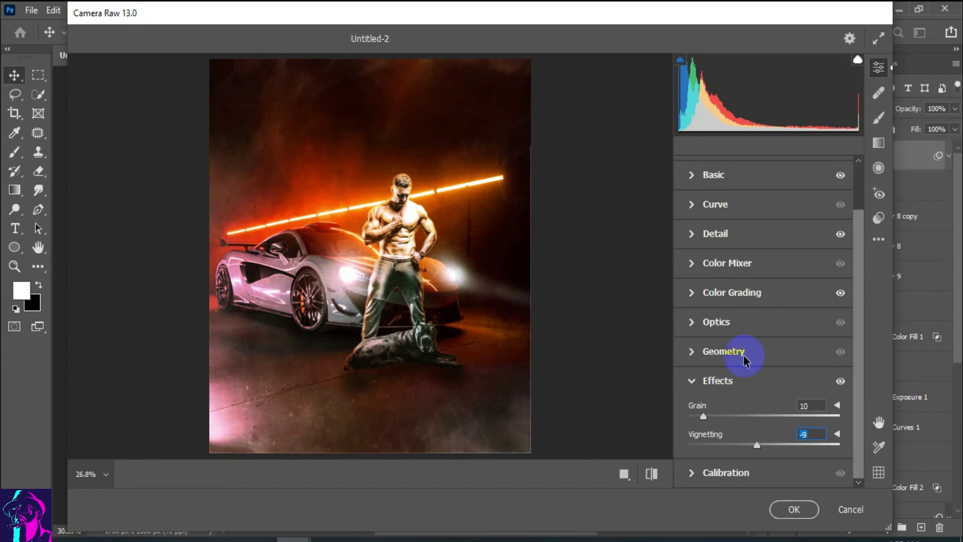
Set Detail Sharpening to 15 after briefly checking the Optics panel
scroll(743, 354, up, 2)
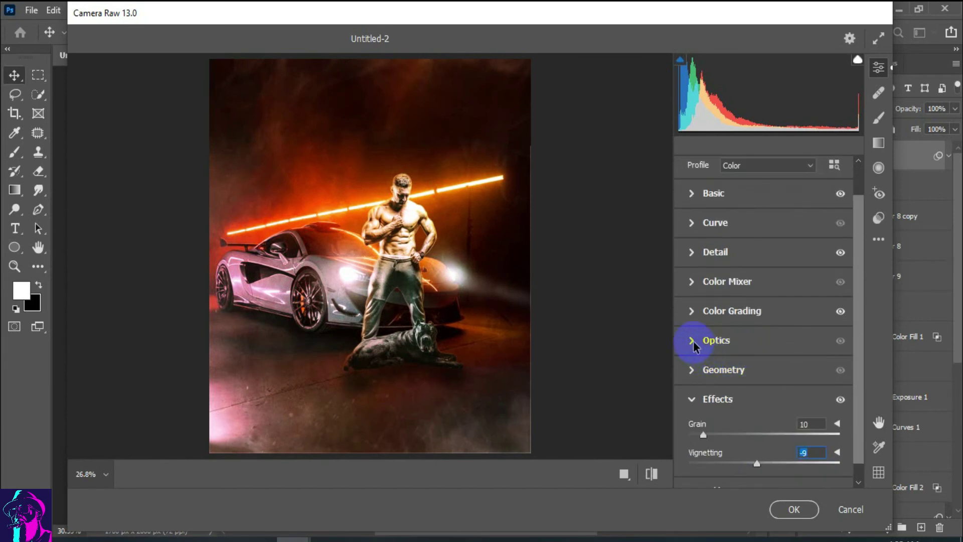
click(694, 341)
scroll(692, 341, up, 2)
click(700, 345)
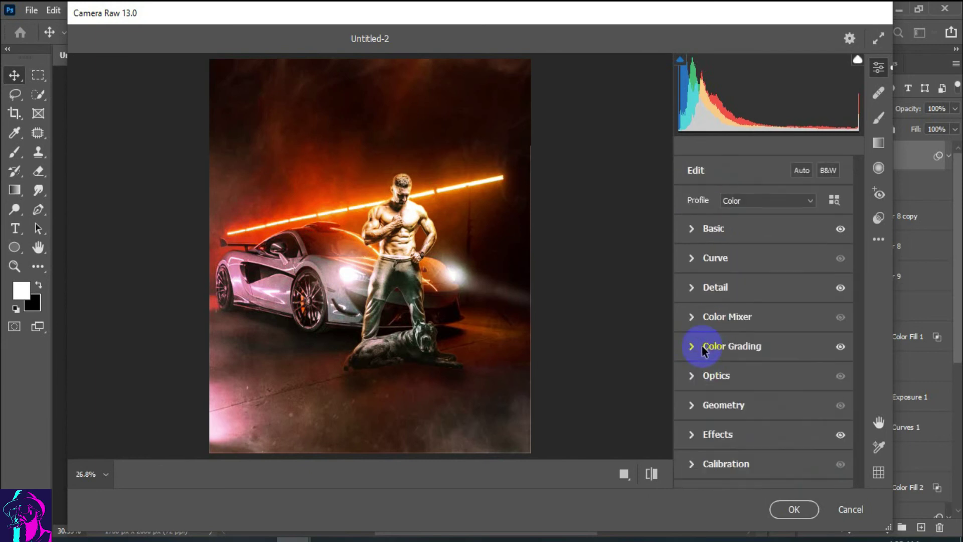
click(692, 434)
click(694, 380)
click(693, 287)
mouse_move(727, 322)
mouse_down()
mouse_move(698, 323)
mouse_move(705, 327)
mouse_up()
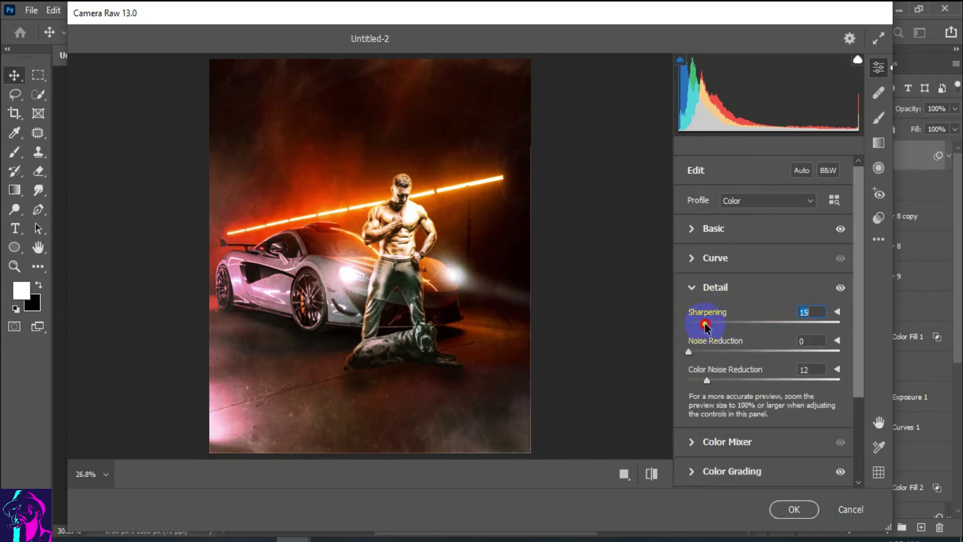
scroll(757, 366, down, 1)
scroll(757, 366, down, 3)
Commit the Camera Raw look on Layer 11 and drop its opacity to 80%, comparing it on and off
click(793, 508)
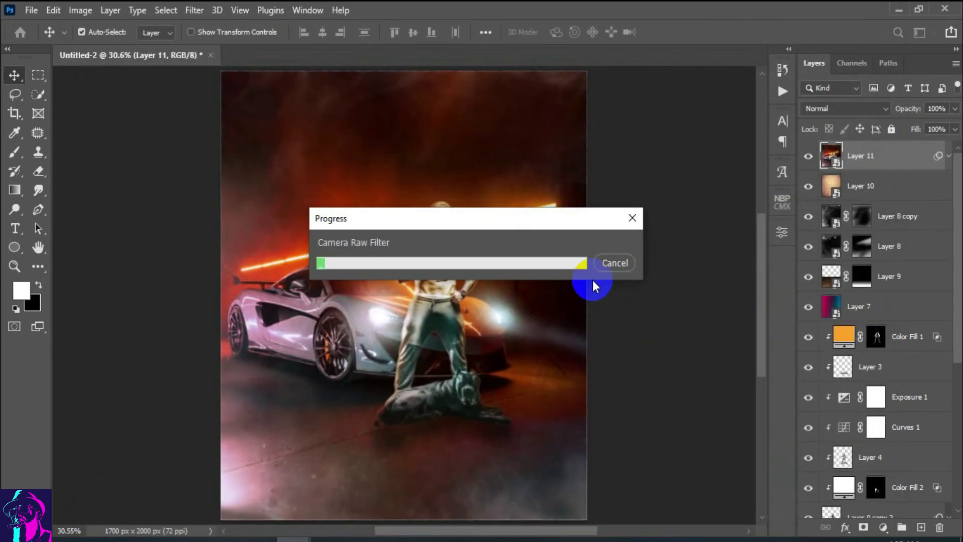
click(947, 157)
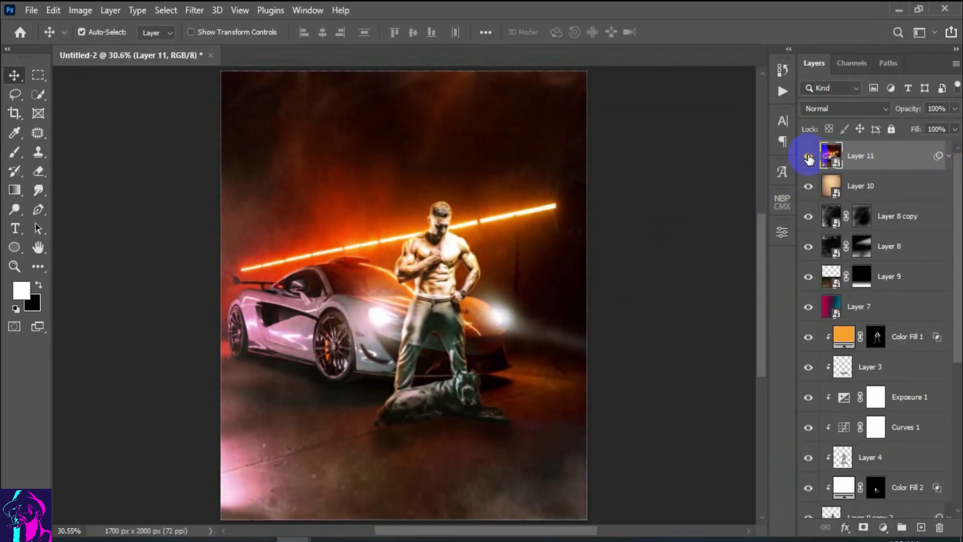
drag(908, 108, 896, 113)
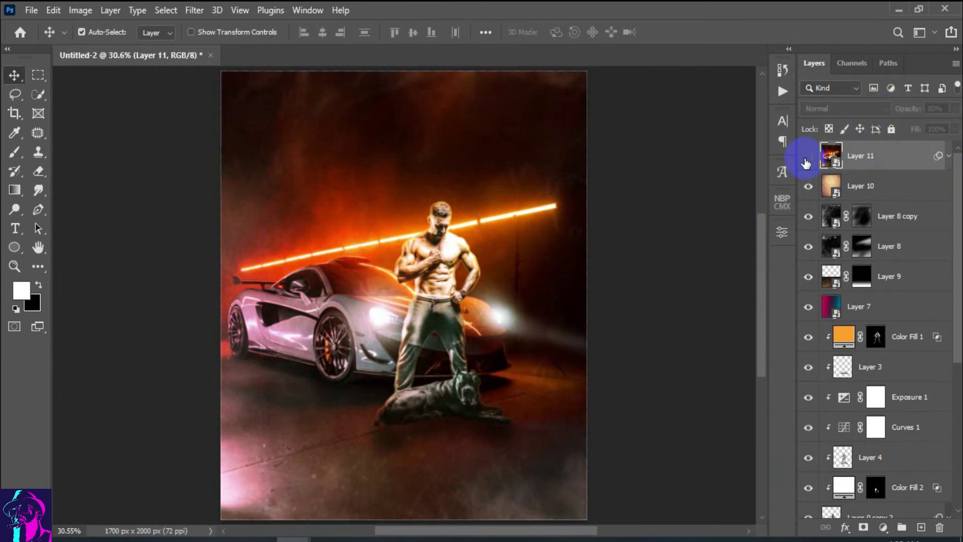
click(808, 158)
click(807, 160)
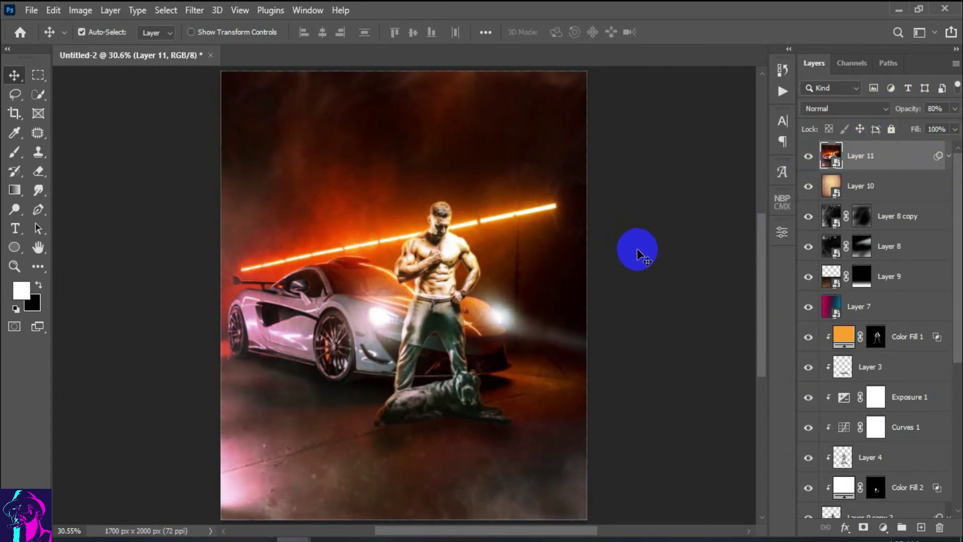
Stamp visible layers into Layer 12 and add Curves, lowering Blue highlights and raising Blue shadows
key(ctrl+shift+alt+e)
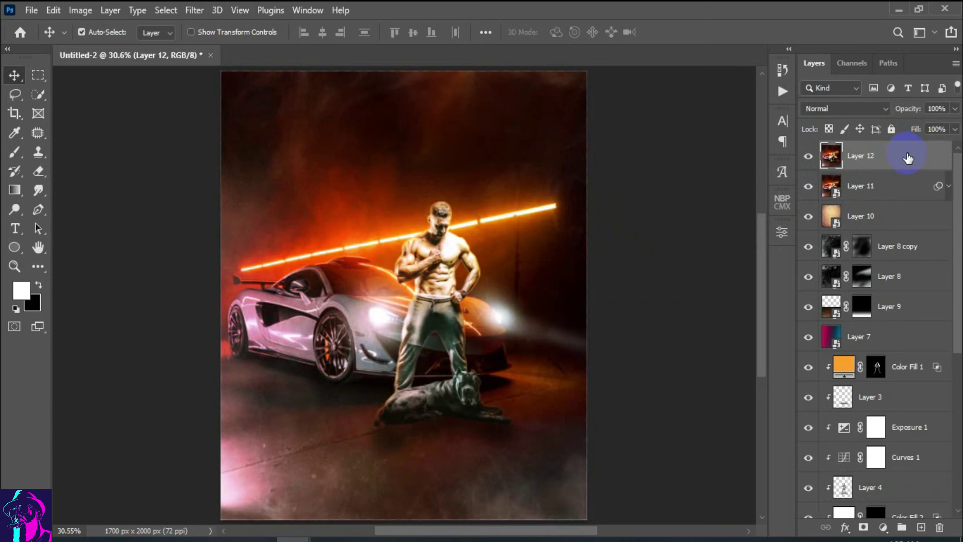
click(883, 527)
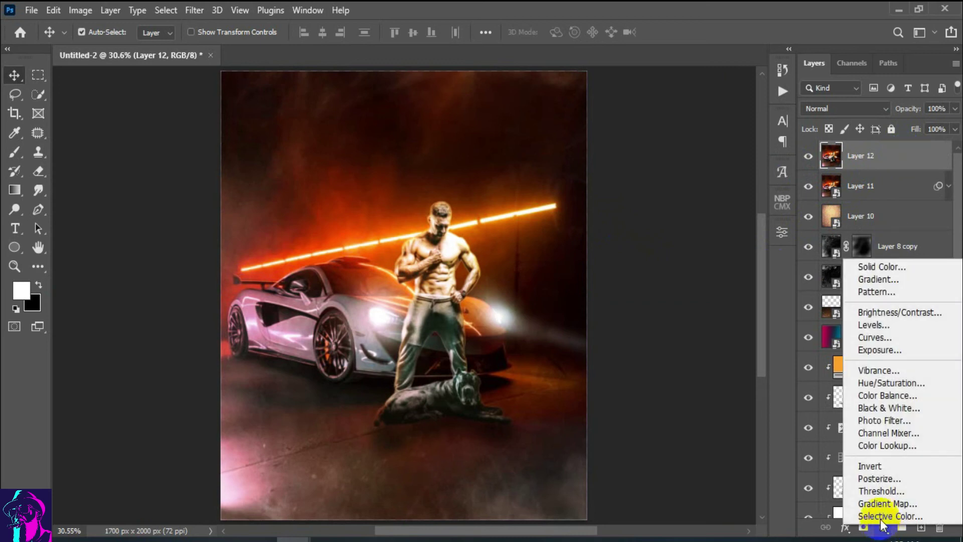
click(883, 338)
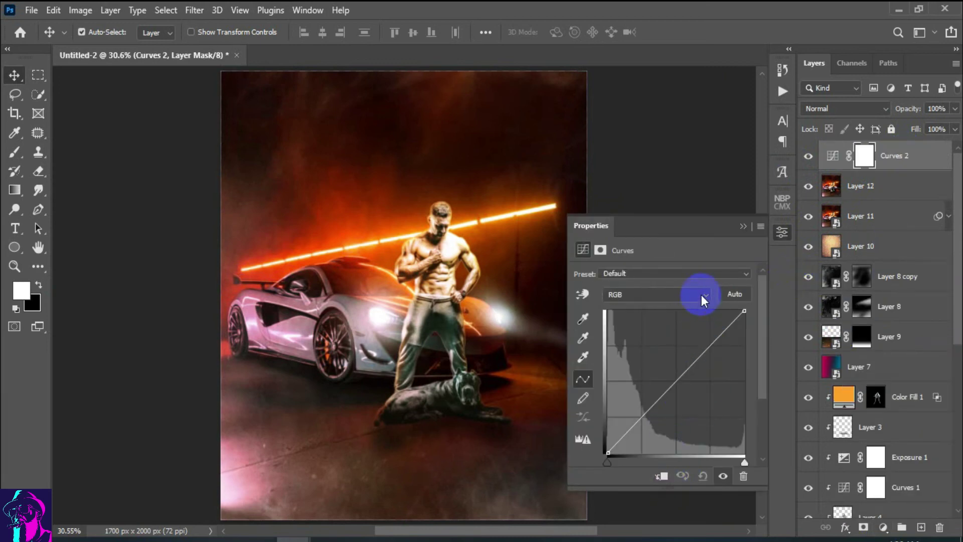
click(701, 294)
click(697, 327)
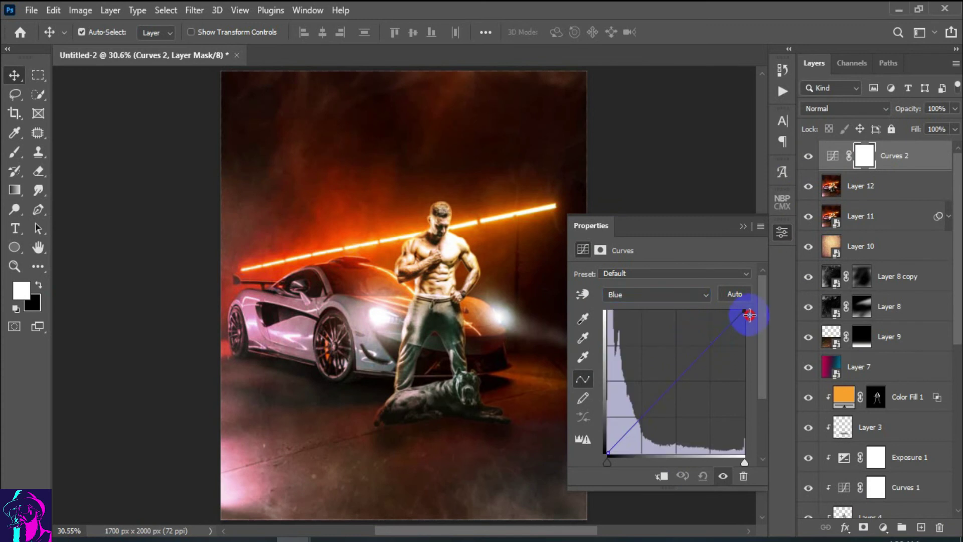
drag(749, 314, 752, 333)
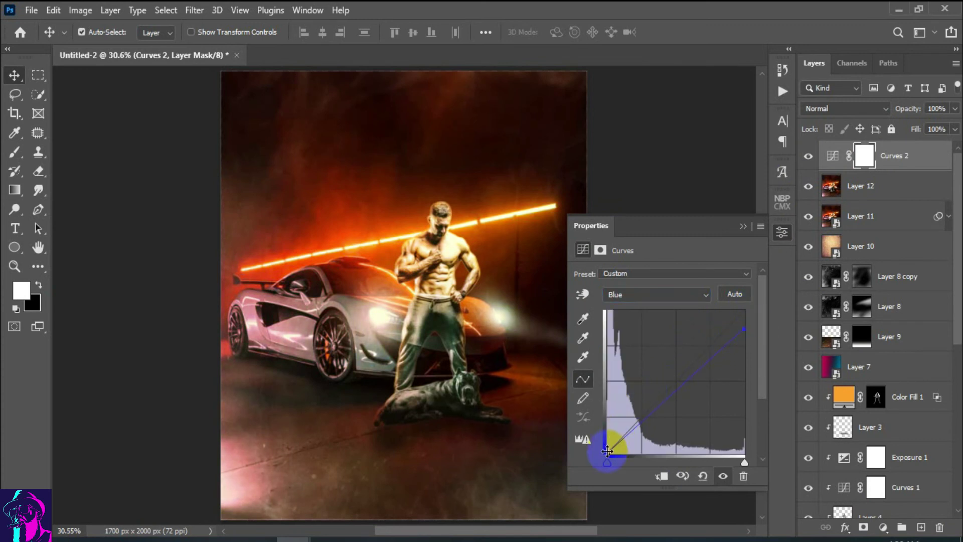
drag(607, 451, 604, 441)
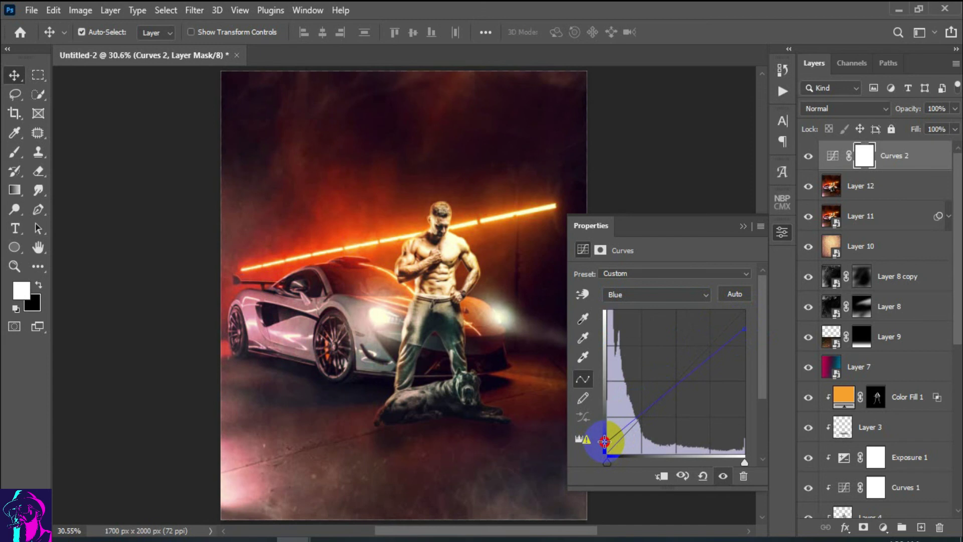
Bend the Red curve, set Curves 2 to 80% opacity, and stamp visible into Layer 13
click(705, 293)
click(702, 307)
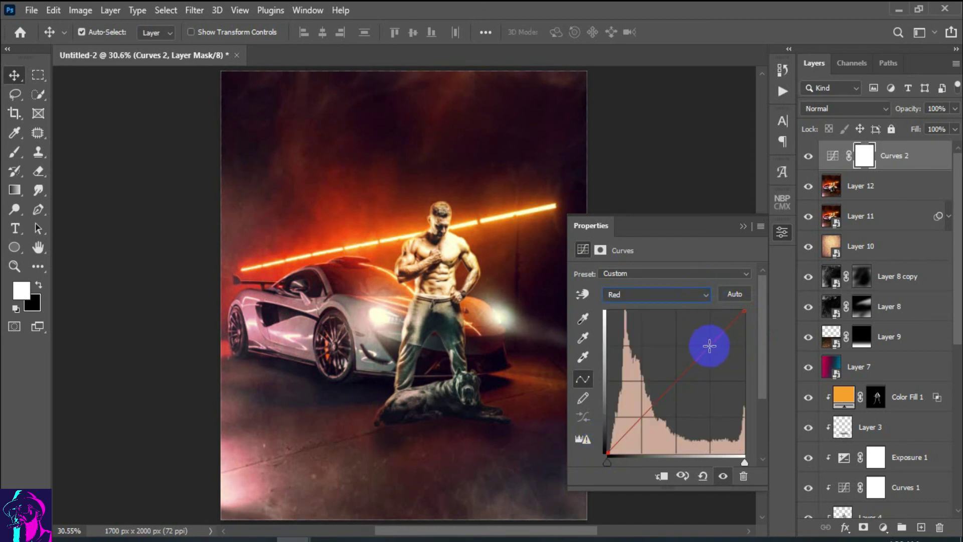
mouse_move(708, 340)
mouse_down()
mouse_move(718, 354)
mouse_move(705, 332)
mouse_move(715, 348)
mouse_up()
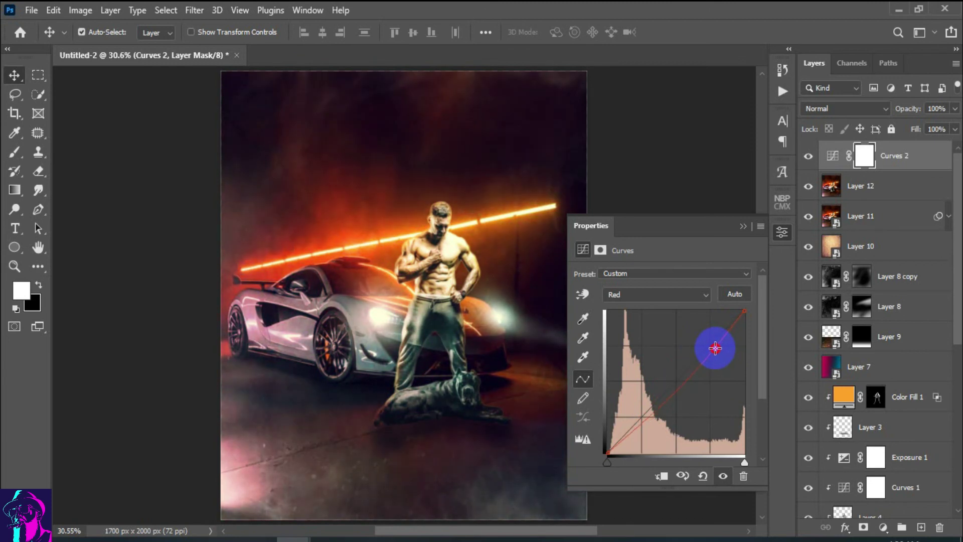
click(736, 284)
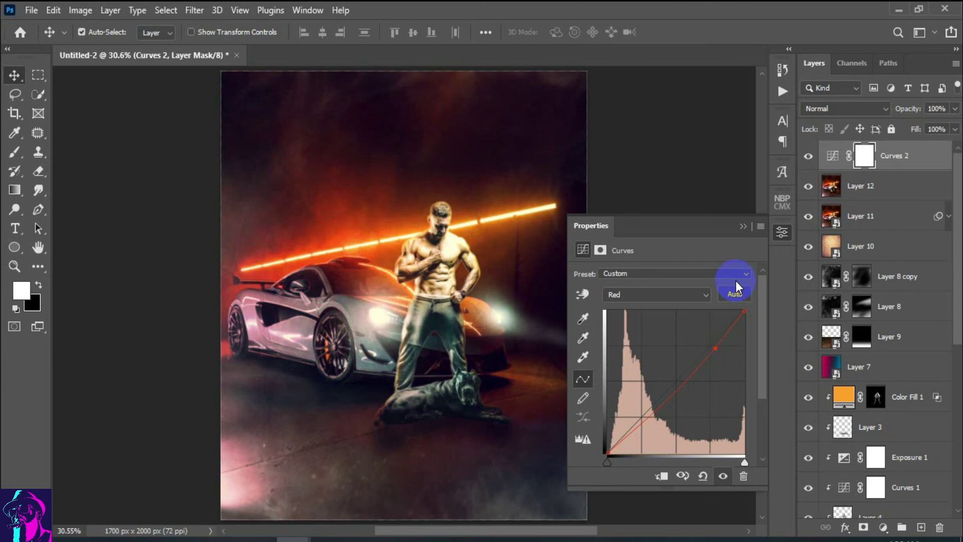
click(743, 227)
click(809, 158)
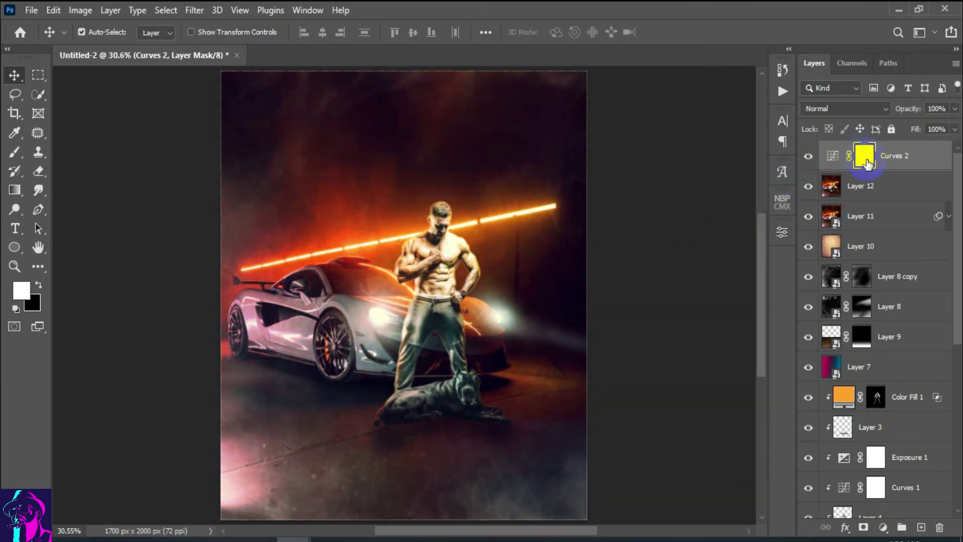
drag(905, 108, 897, 111)
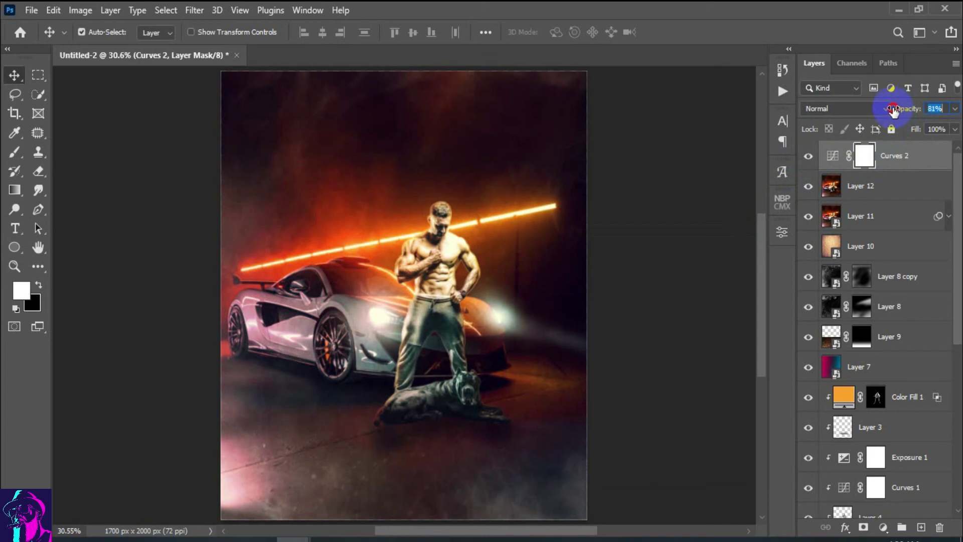
click(808, 156)
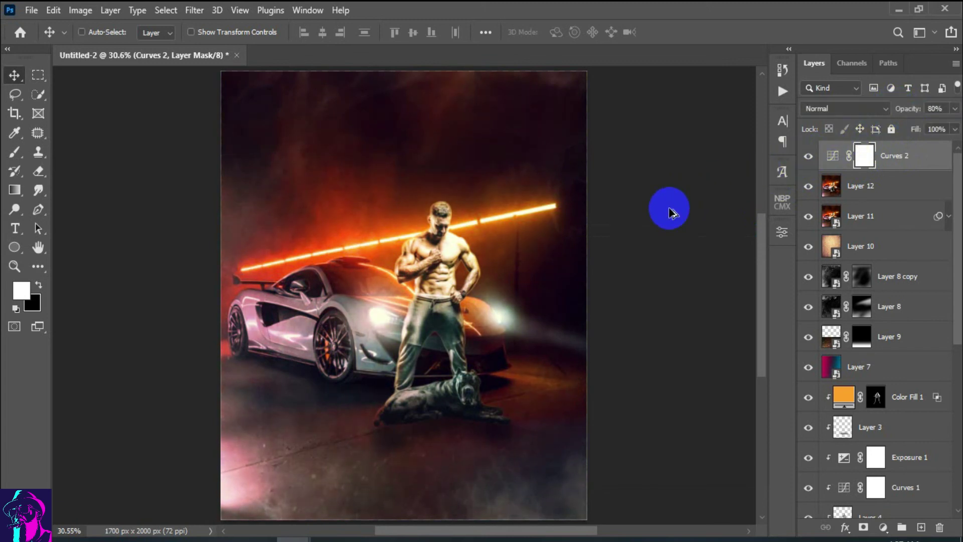
key(ctrl+shift+alt+e)
Convert Layer 13 to a smart object, duplicate it as Layer 14, and launch Color Efex Pro 4
right_click(919, 156)
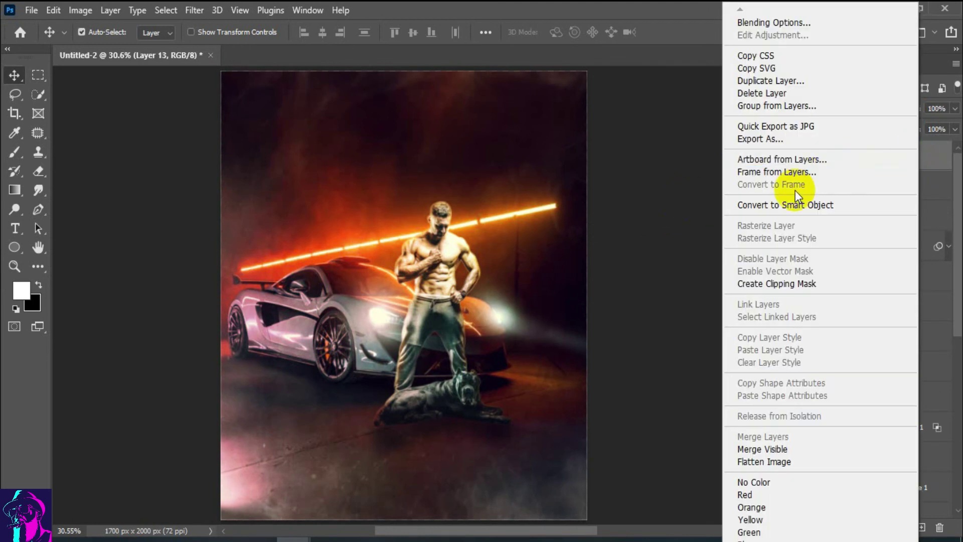
click(798, 205)
key(ctrl+j)
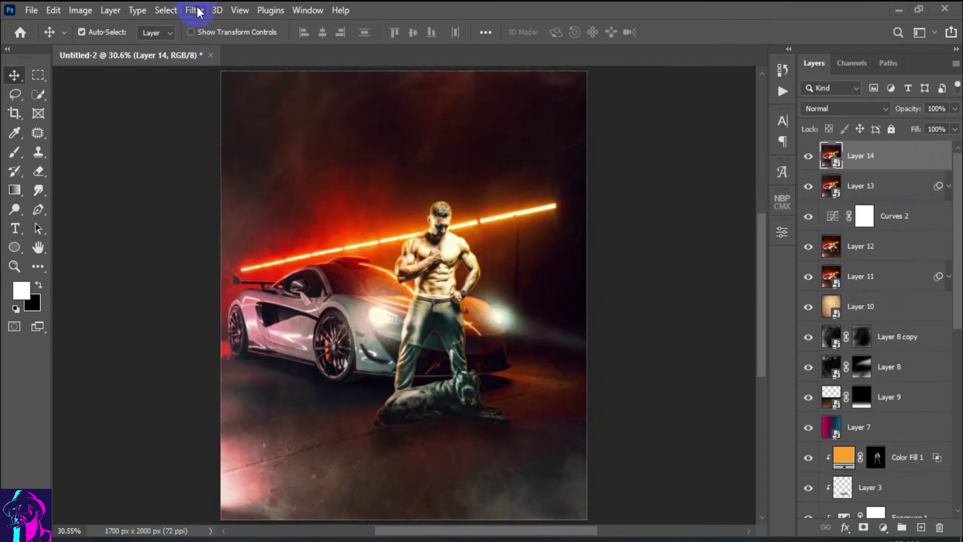
click(195, 10)
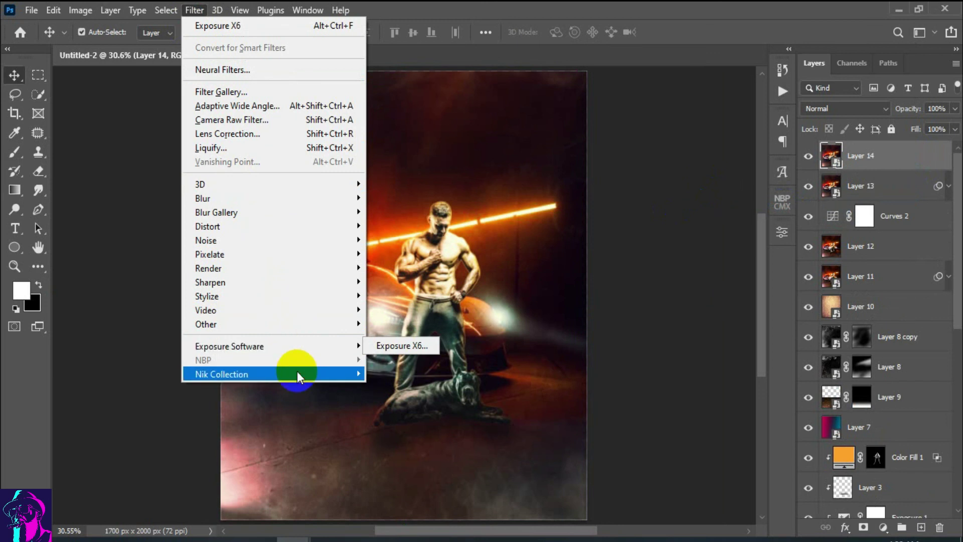
mouse_move(221, 374)
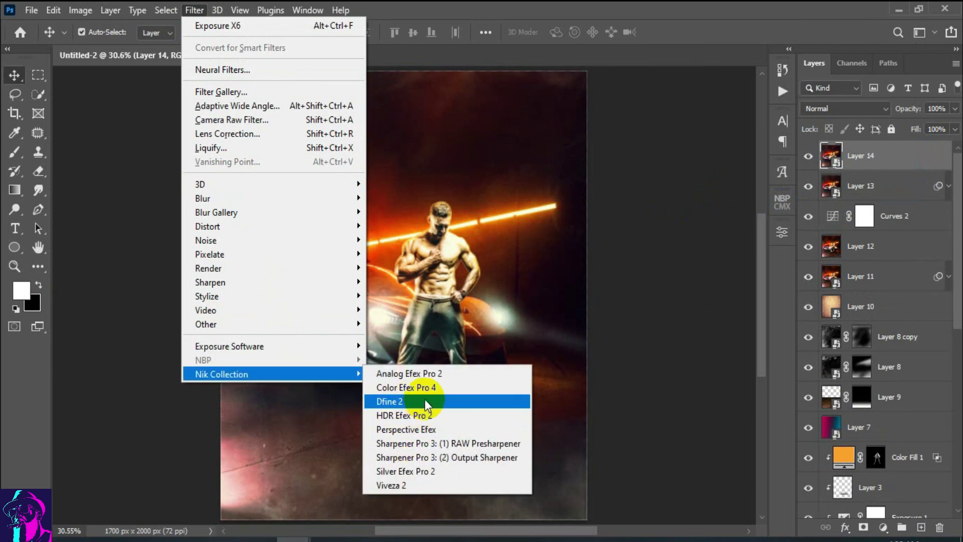
click(425, 401)
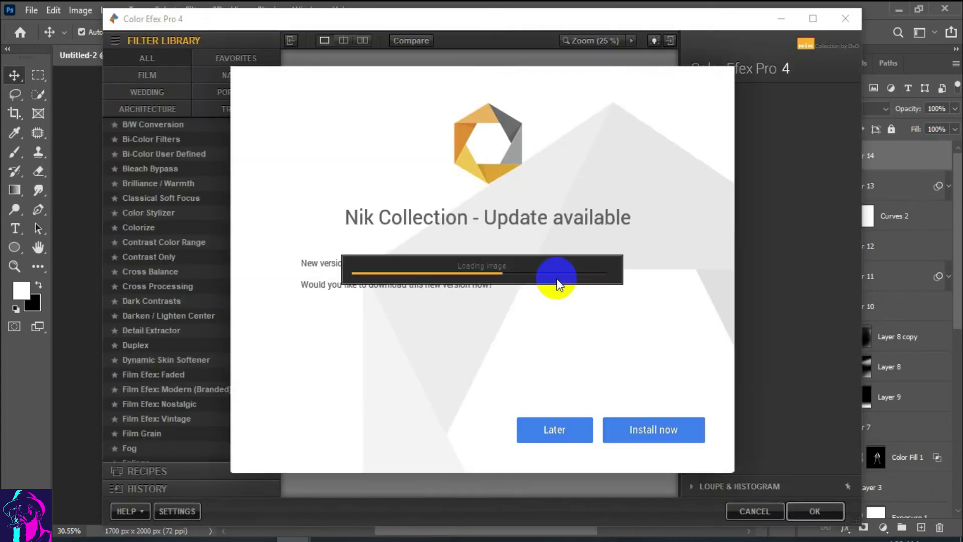
Set Warmth to 15% and add Classical Soft Focus using Soft Focus 1 at 56% strength
click(560, 429)
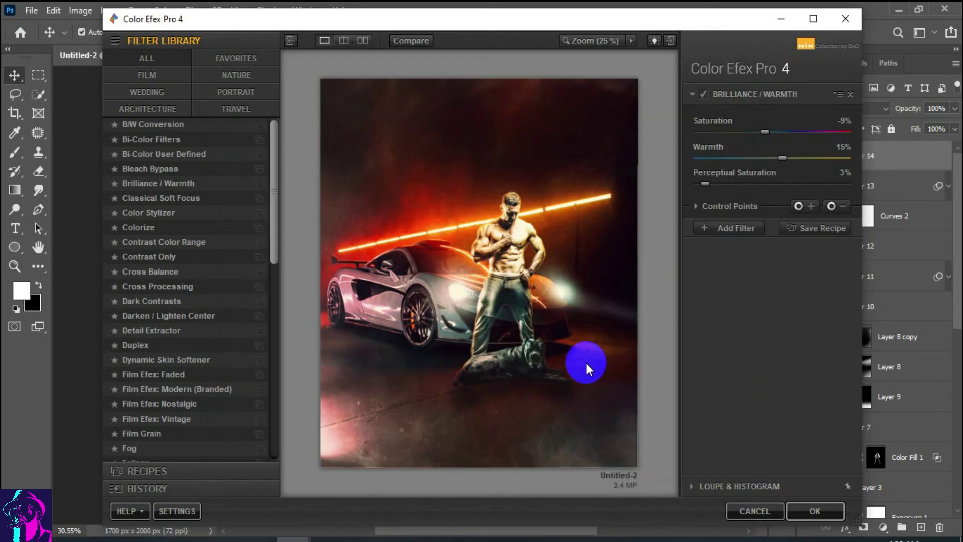
click(783, 159)
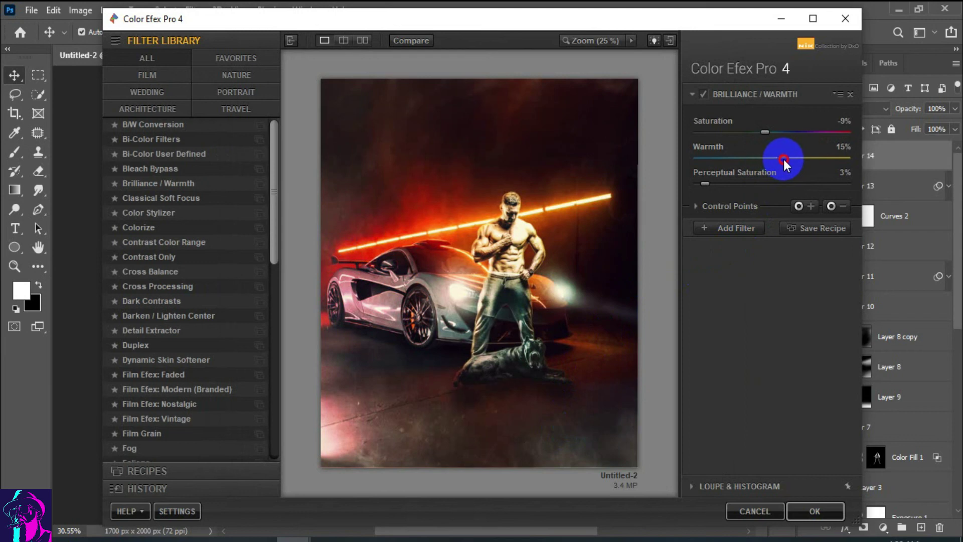
click(753, 227)
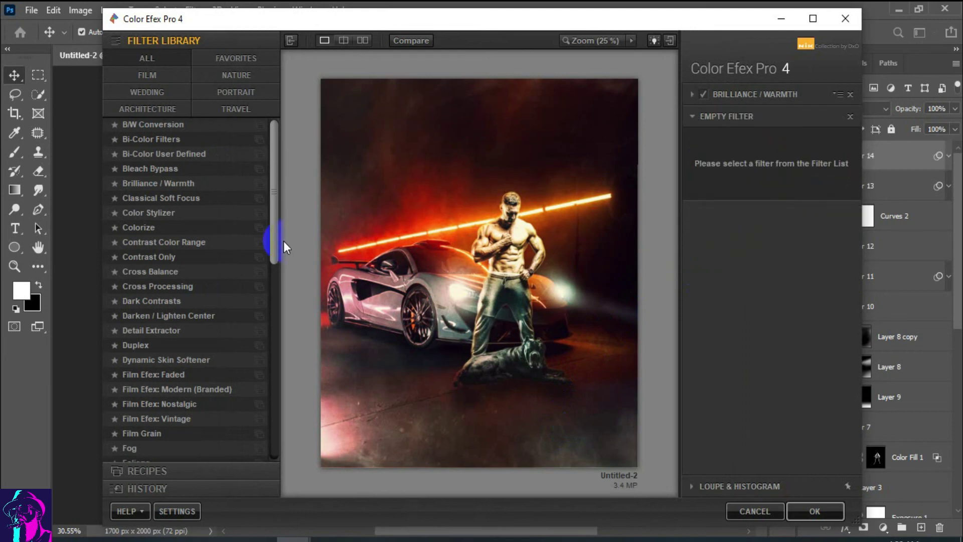
click(179, 198)
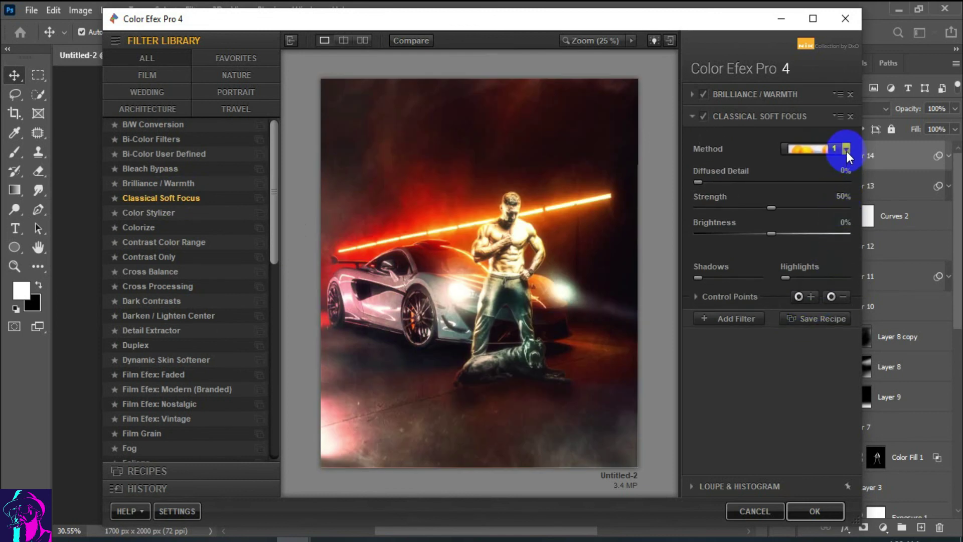
click(847, 149)
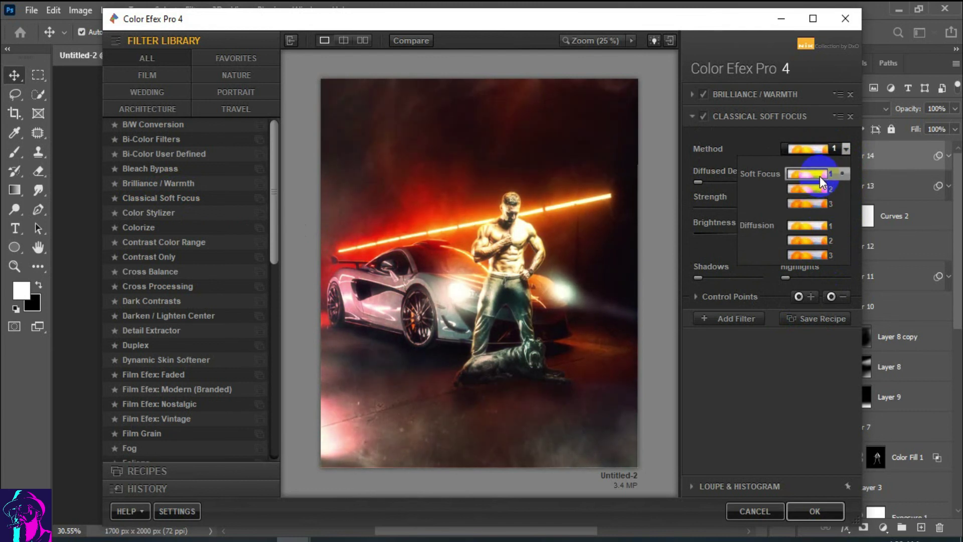
click(820, 176)
click(734, 207)
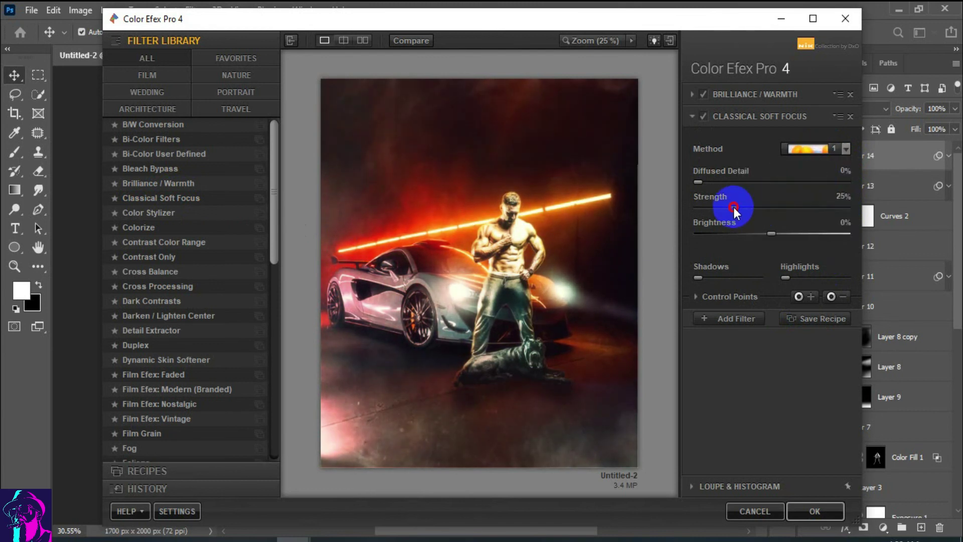
drag(734, 208, 780, 210)
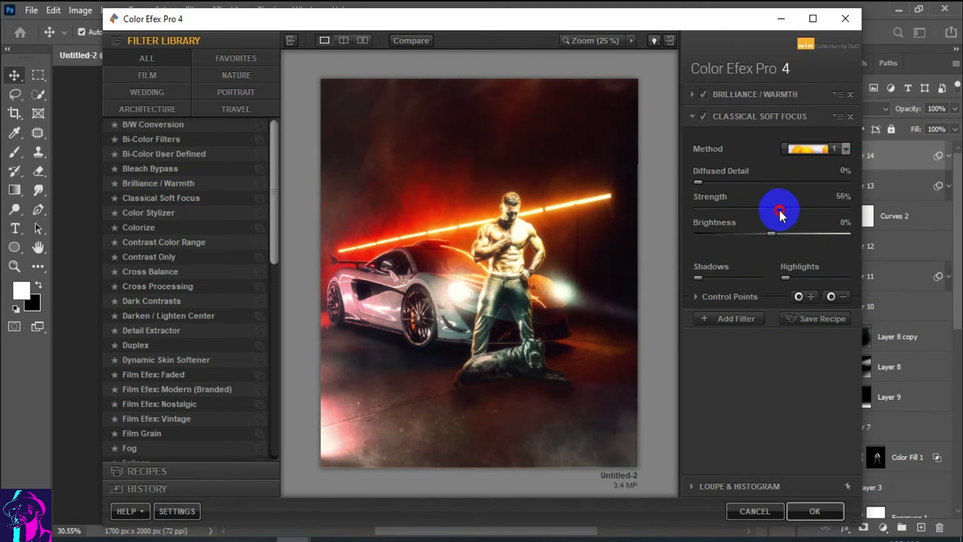
Add Cross Processing with method L02 at 35% strength and apply the Color Efex stack to Layer 14
click(724, 318)
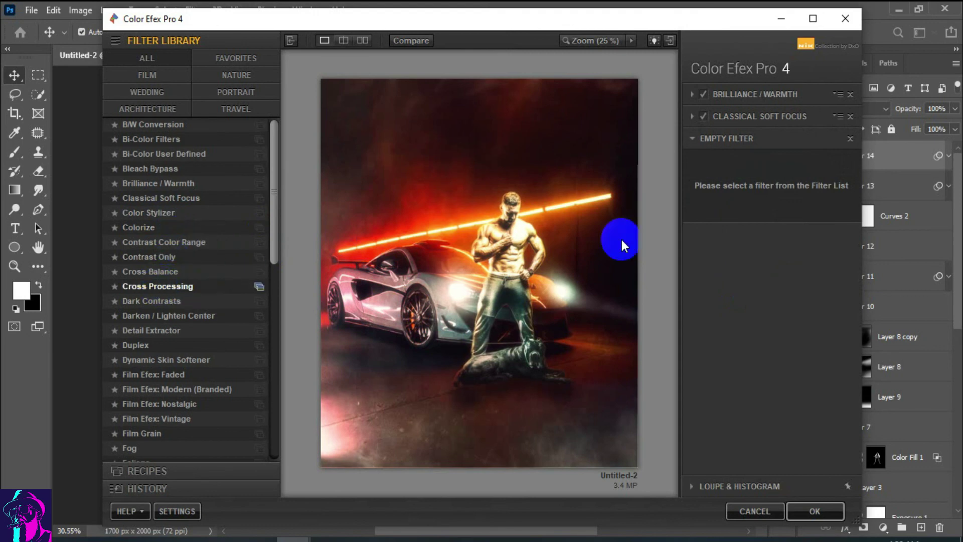
click(845, 171)
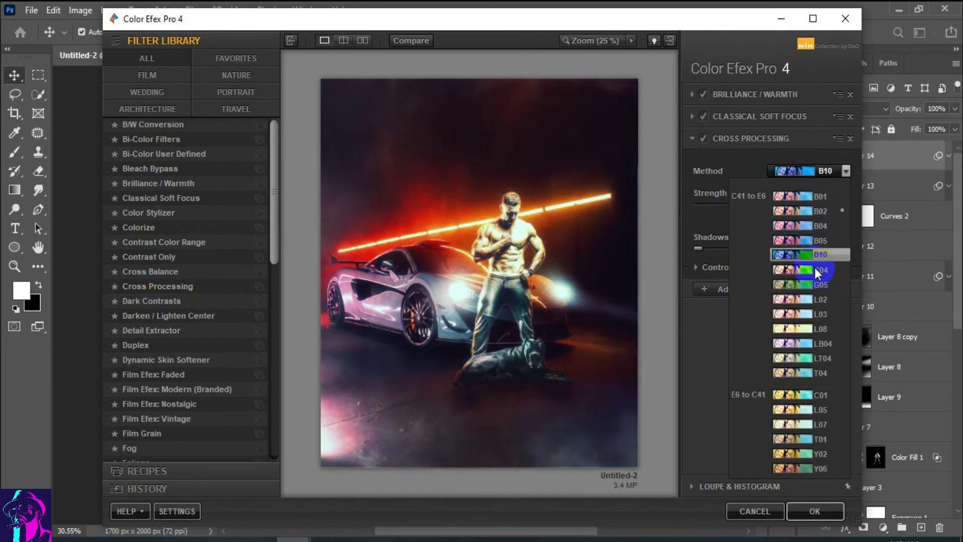
click(818, 298)
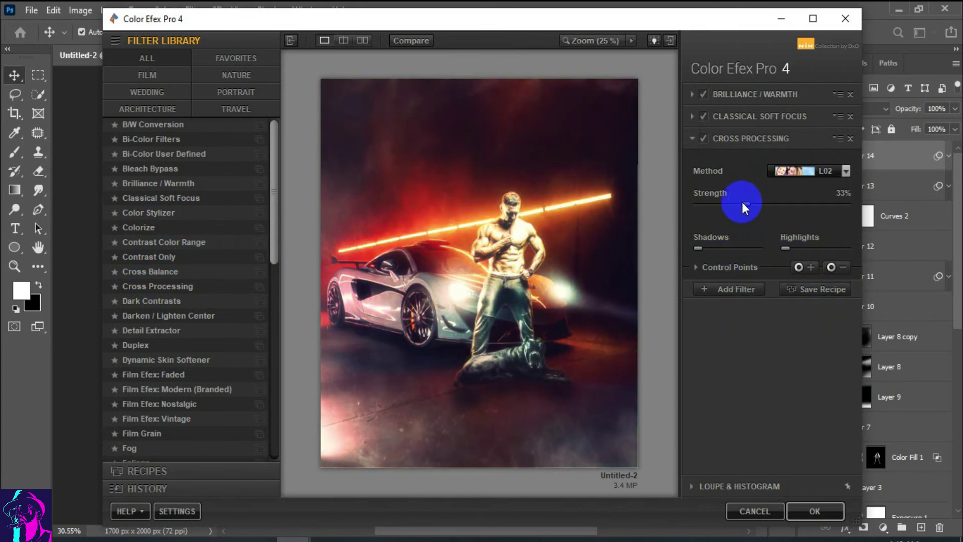
mouse_move(743, 203)
mouse_down()
mouse_move(774, 203)
mouse_move(750, 203)
mouse_up()
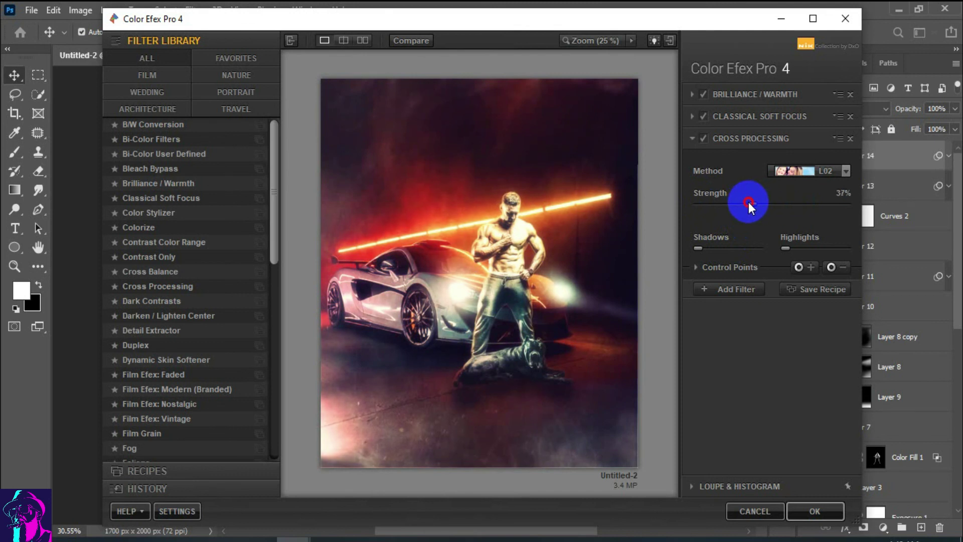
click(737, 289)
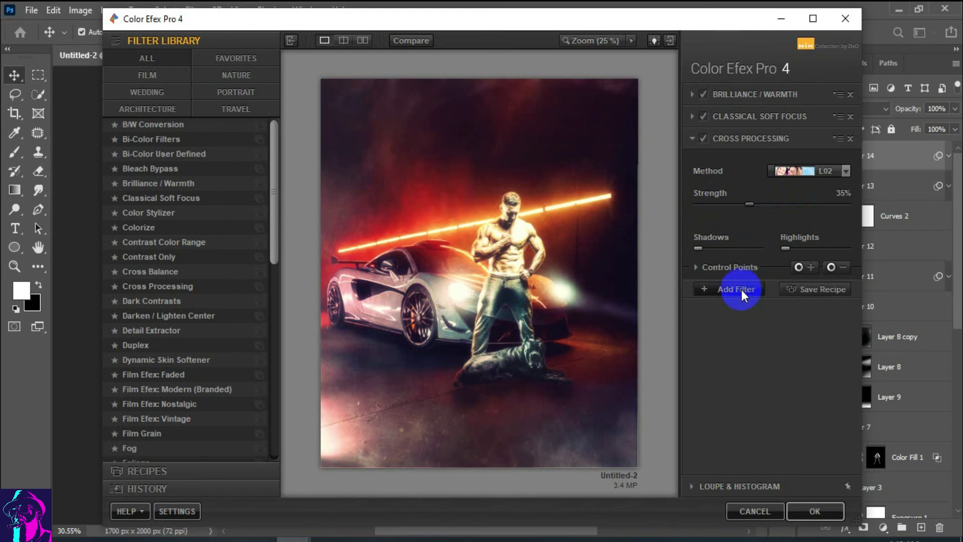
click(823, 512)
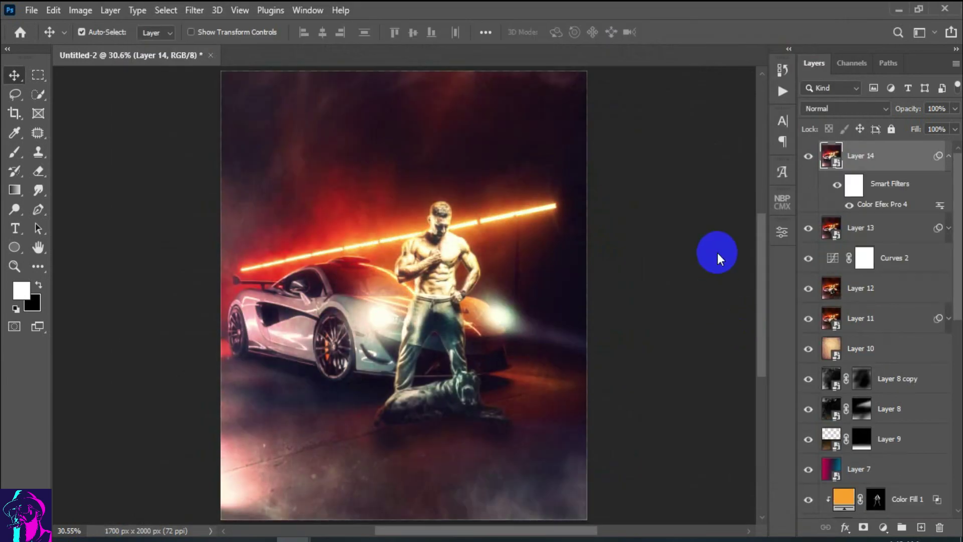
Set Layer 14 to 80% opacity, compare it on and off, and inspect the jeans up close
click(949, 156)
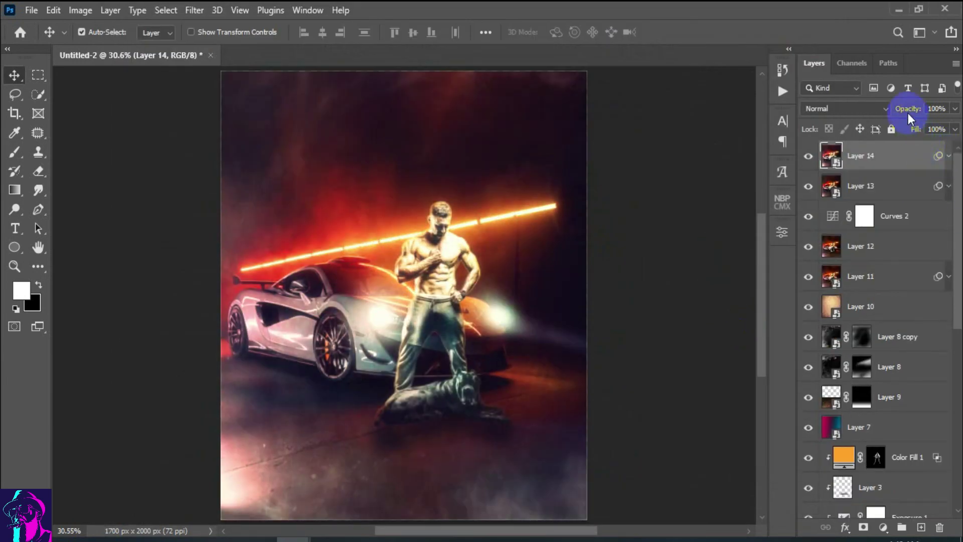
drag(914, 109, 895, 111)
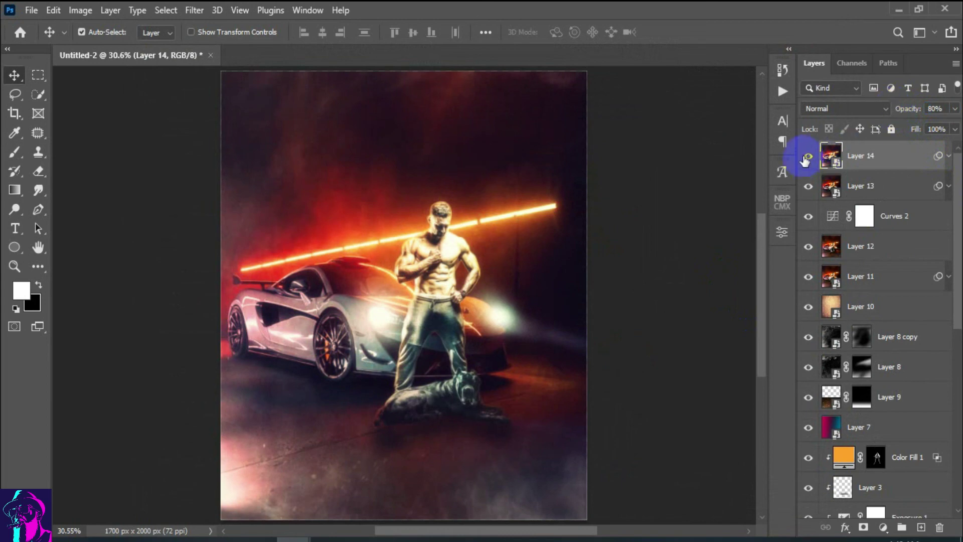
click(808, 156)
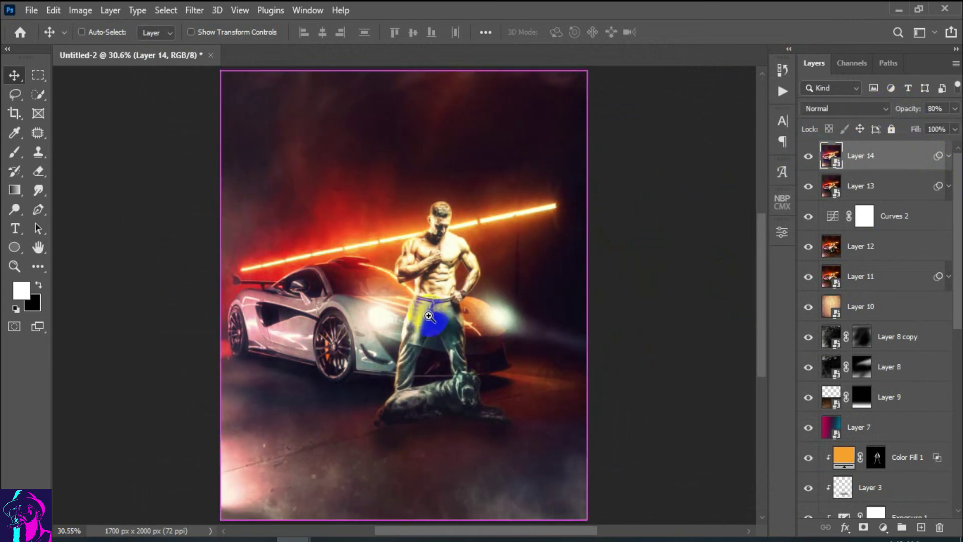
mouse_move(427, 335)
mouse_down()
mouse_move(503, 359)
mouse_move(462, 337)
mouse_up()
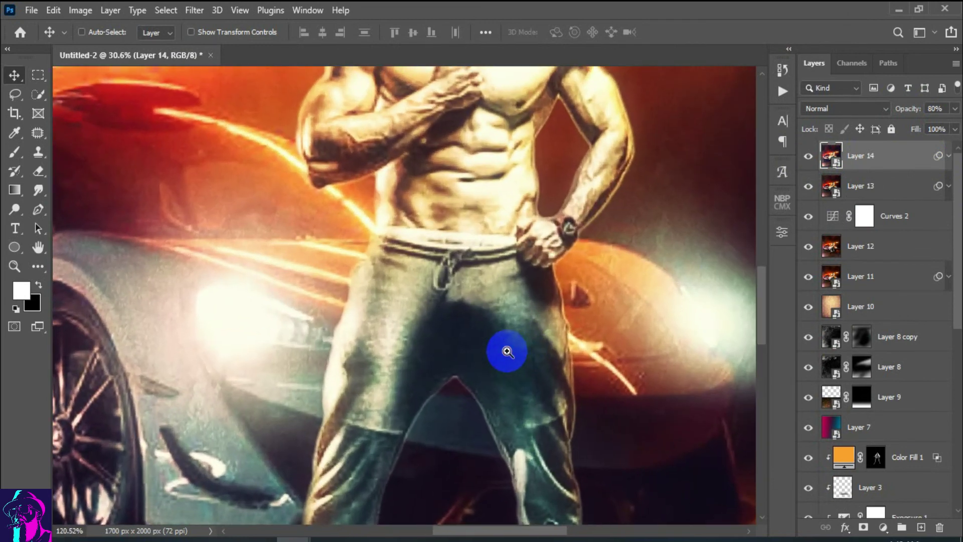
drag(507, 352, 441, 301)
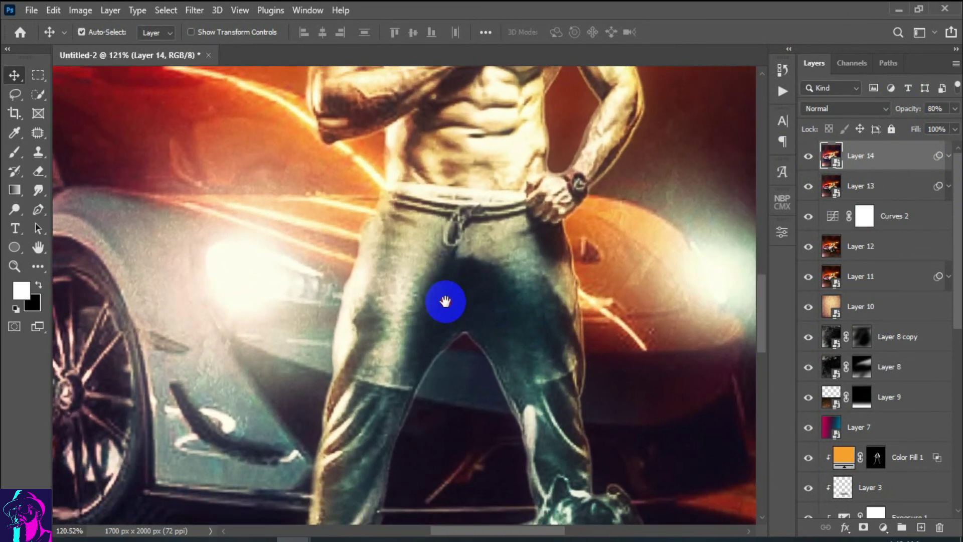
key(ctrl+0)
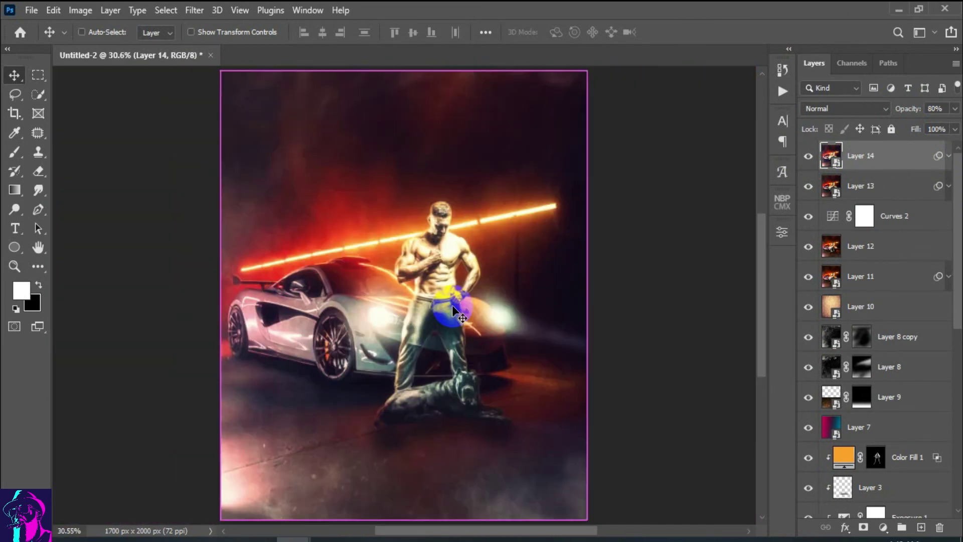
Stamp visible layers into Layer 15, make it a smart object, and launch Viveza 2
key(ctrl+shift+alt+e)
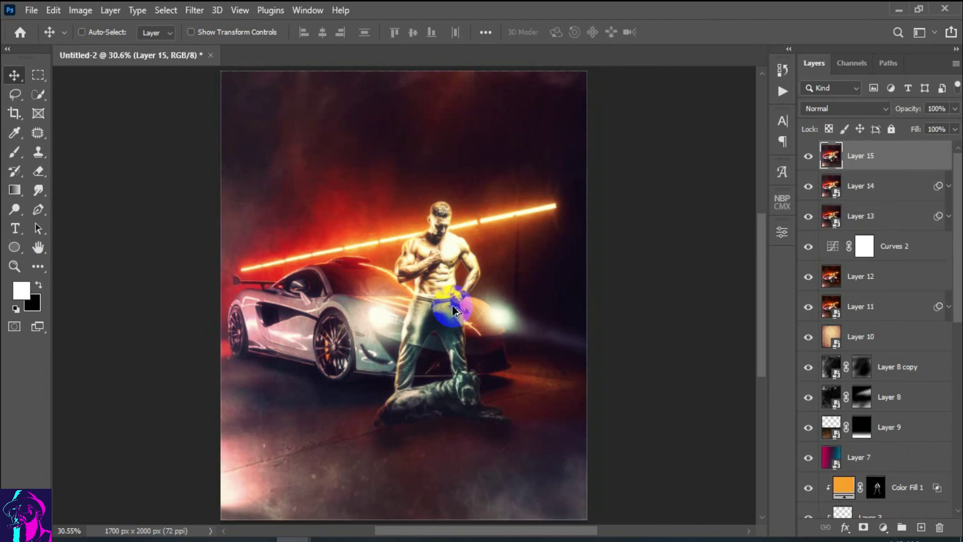
right_click(911, 154)
click(830, 203)
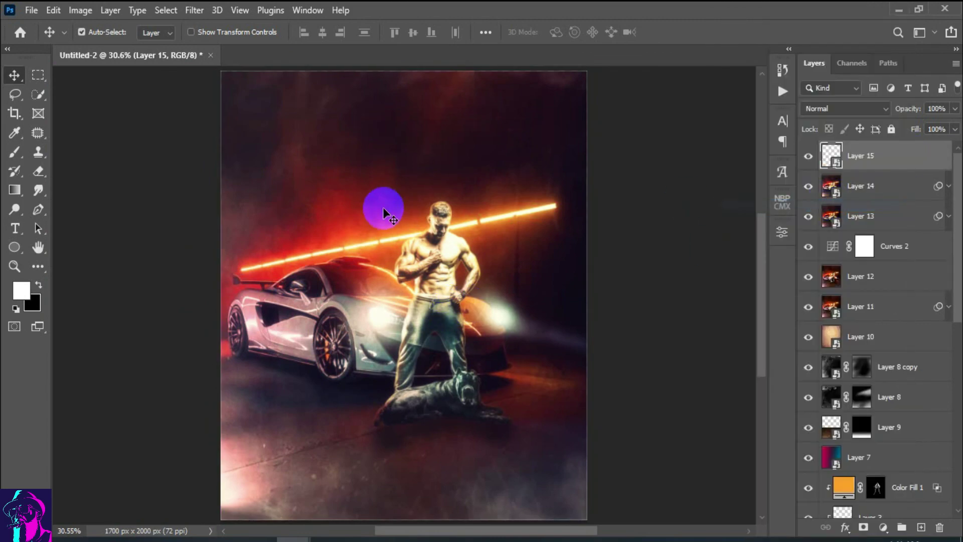
click(194, 10)
mouse_move(221, 374)
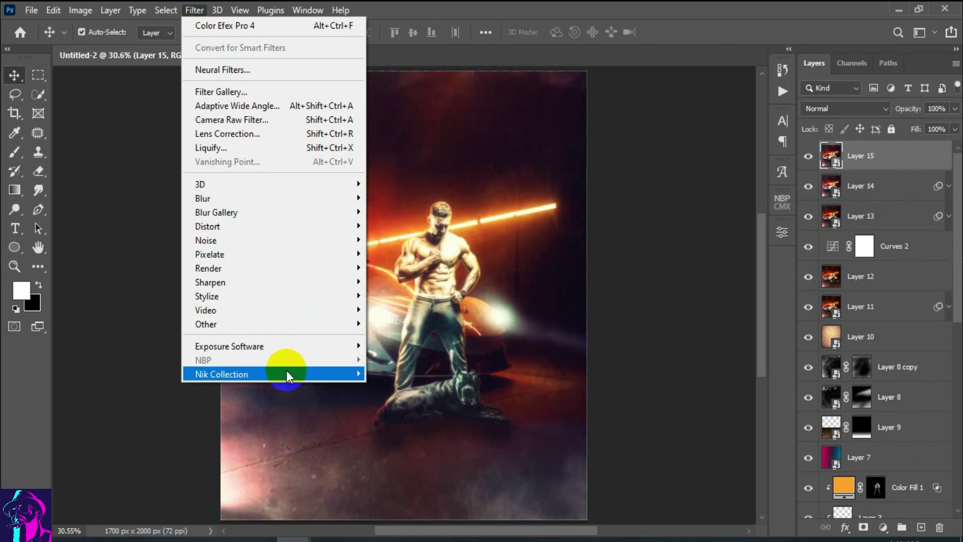
click(424, 485)
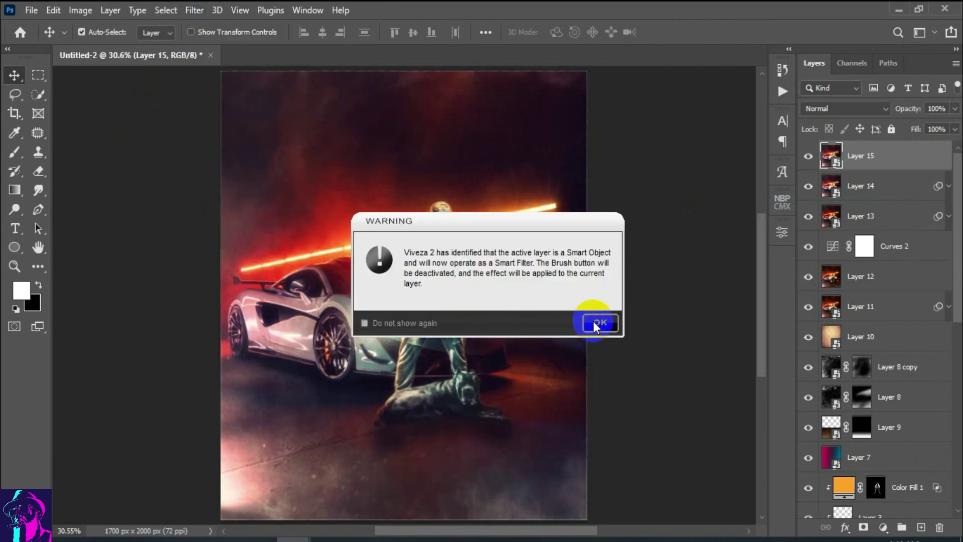
click(596, 321)
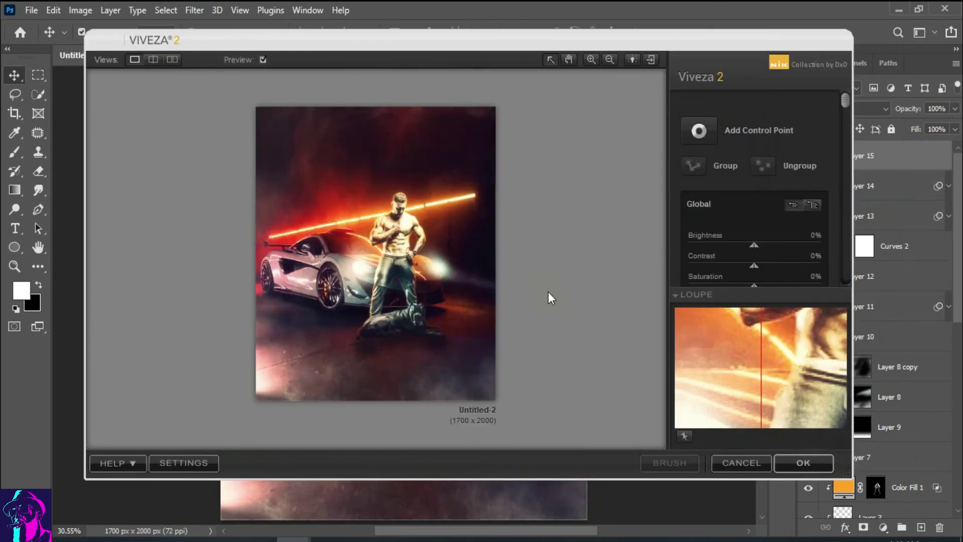
Apply Viveza with Brightness 5% and Structure 14%, then set Layer 15 to 71% opacity
drag(841, 124, 845, 143)
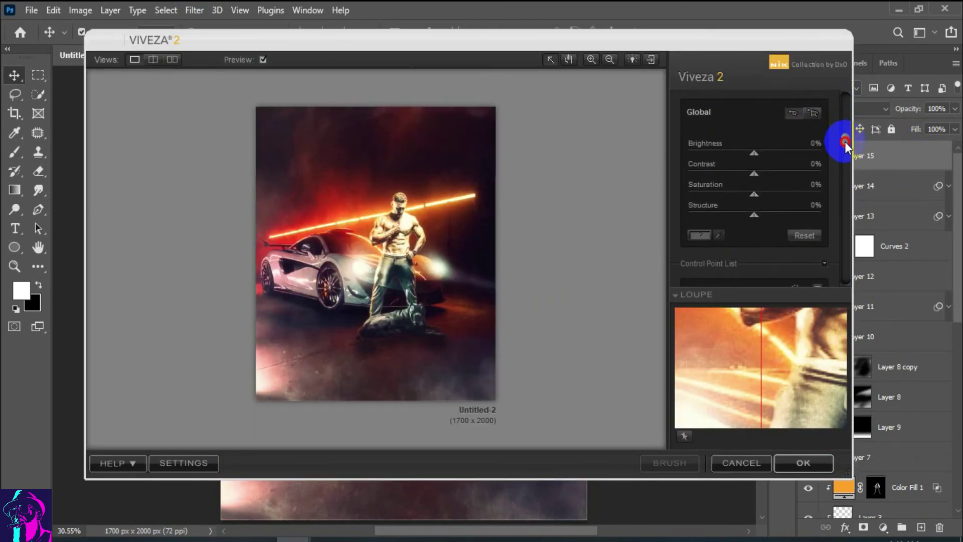
mouse_move(754, 153)
mouse_down()
mouse_move(767, 173)
mouse_move(750, 174)
mouse_move(768, 193)
mouse_move(760, 197)
mouse_up()
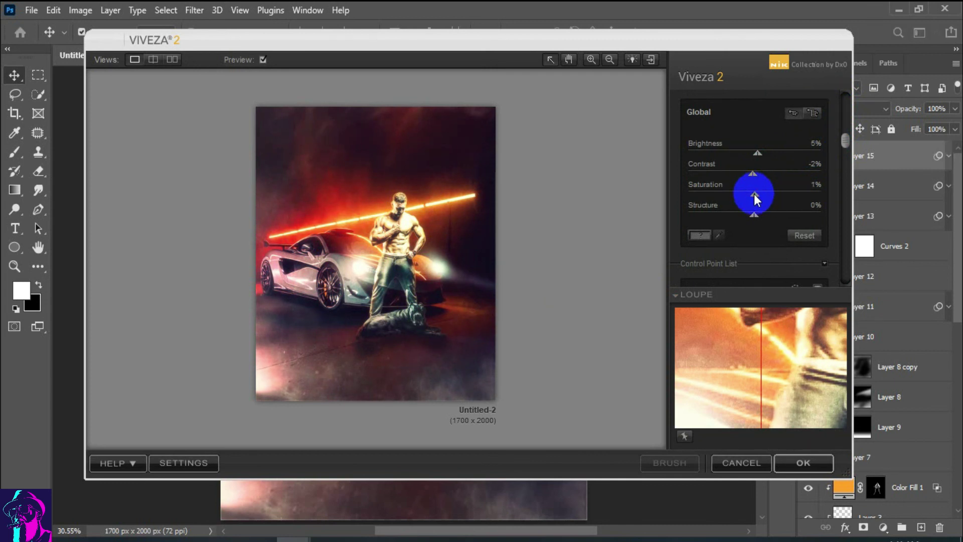
mouse_move(752, 217)
mouse_down()
mouse_move(797, 216)
mouse_move(763, 214)
mouse_up()
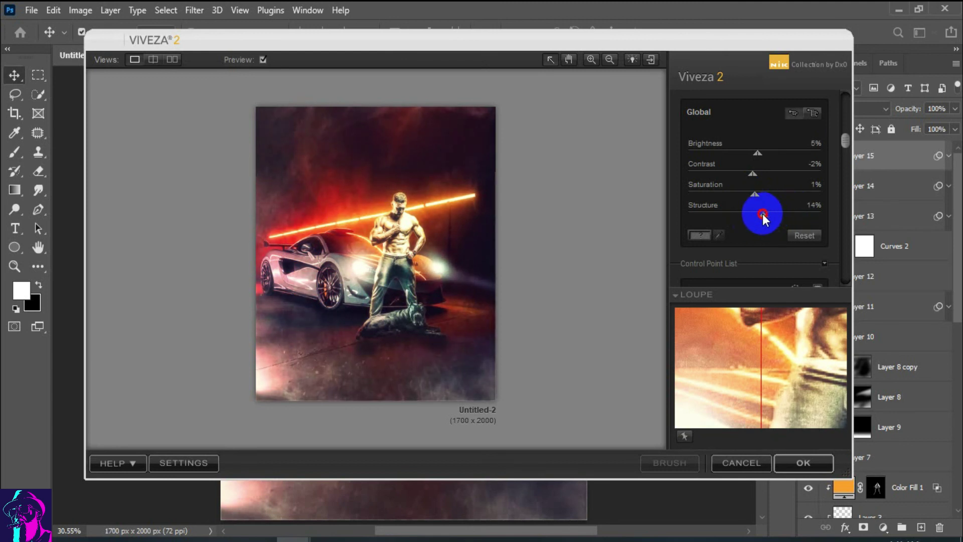
click(804, 463)
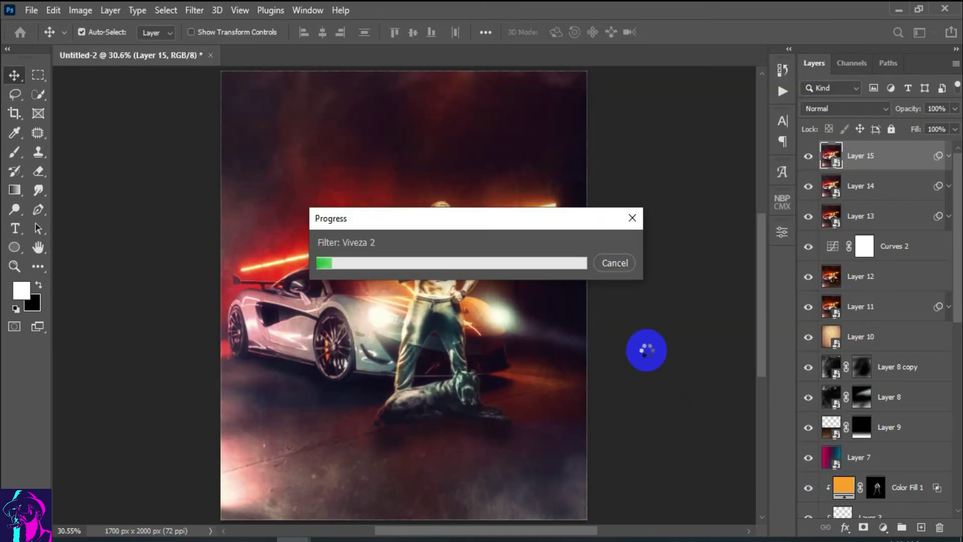
click(949, 155)
drag(907, 108, 894, 113)
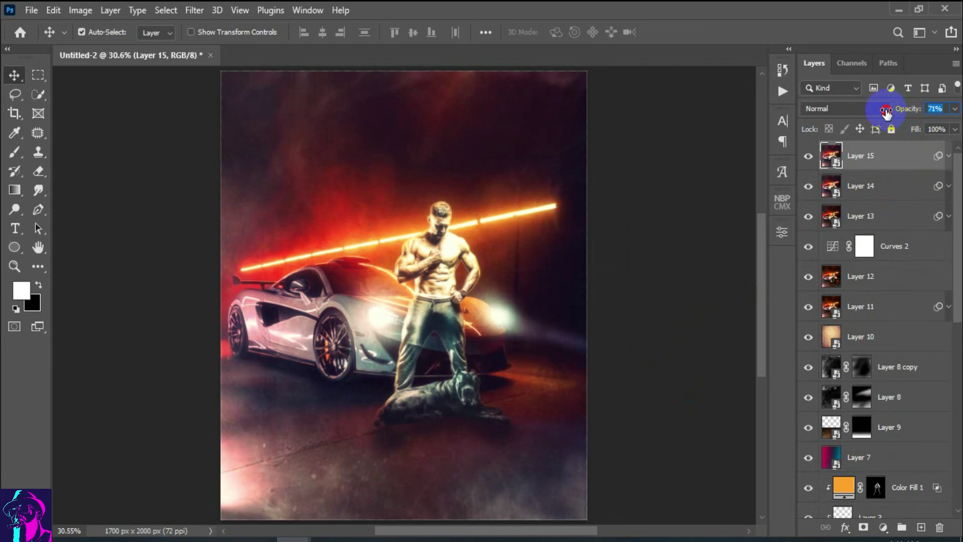
Bring up the coollogo DANNY document and arrange its window alongside the poster
click(801, 155)
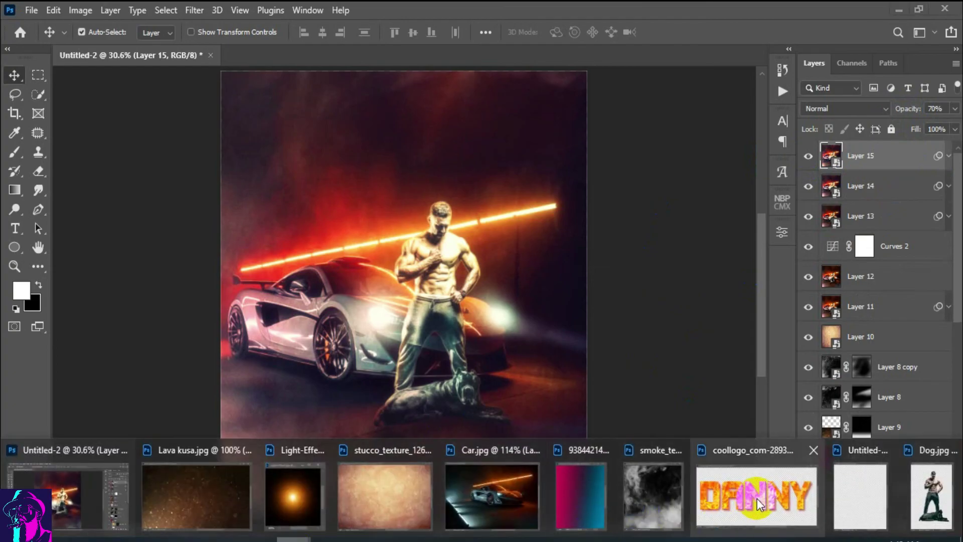
click(759, 504)
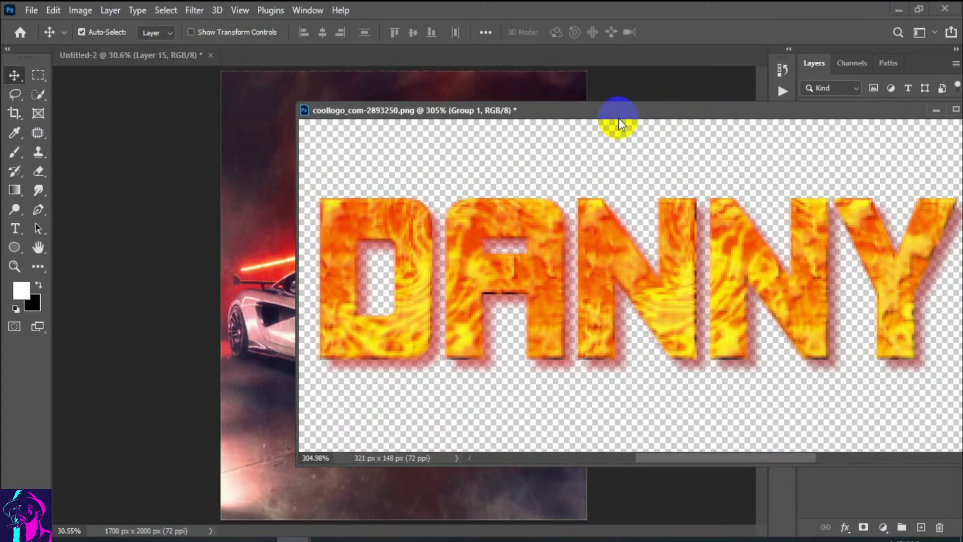
drag(619, 119, 734, 131)
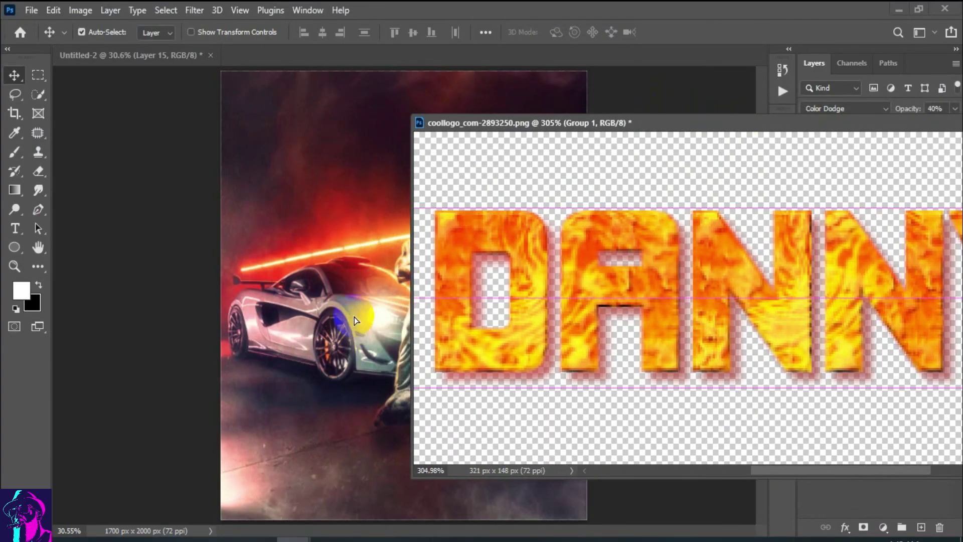
click(613, 281)
drag(871, 121, 725, 123)
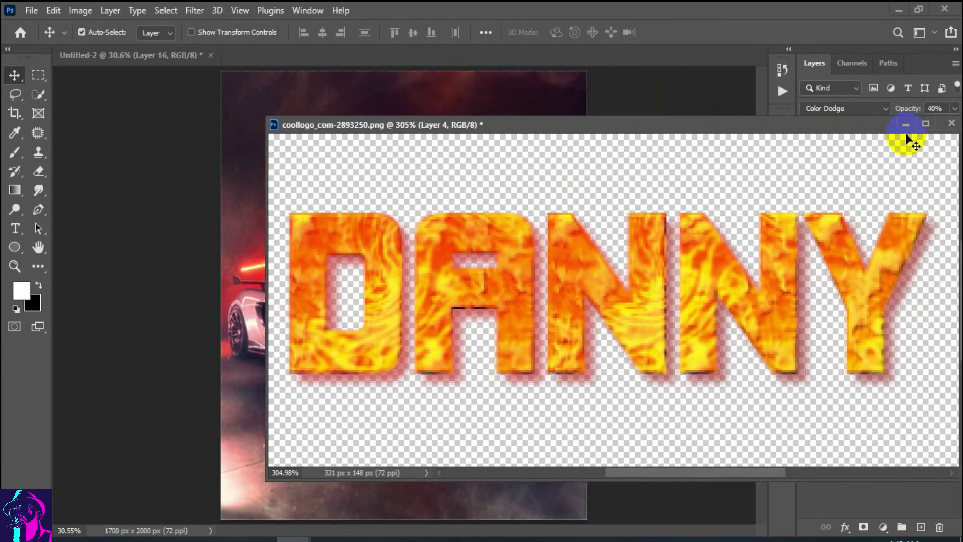
click(905, 126)
Check Layer 16's effect with Normal blending and visibility toggles, then delete the empty Layer 16
click(808, 159)
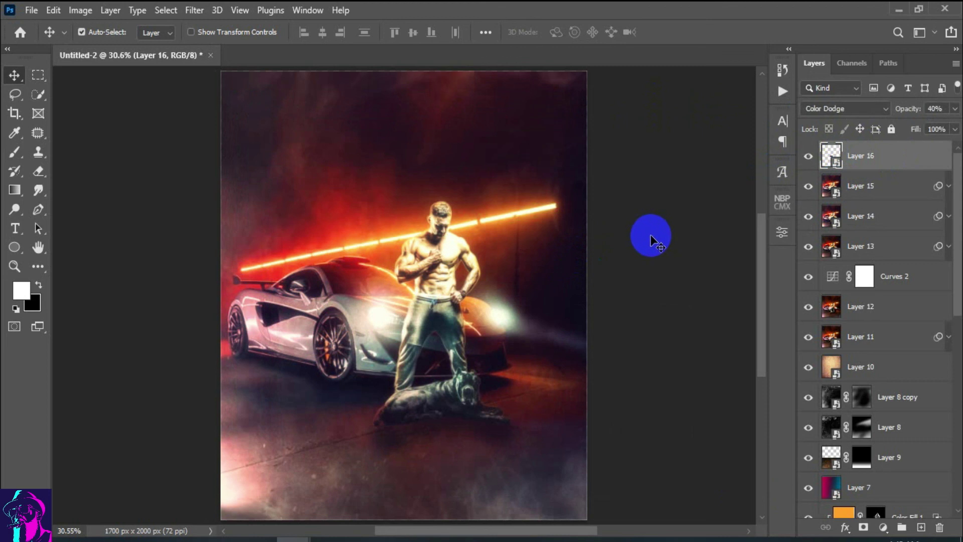
click(881, 108)
click(854, 123)
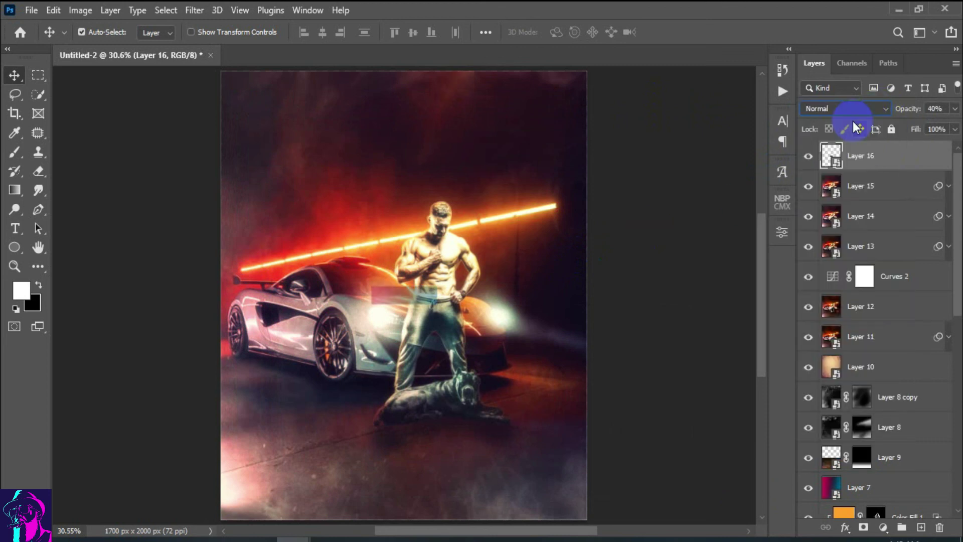
click(808, 157)
click(808, 156)
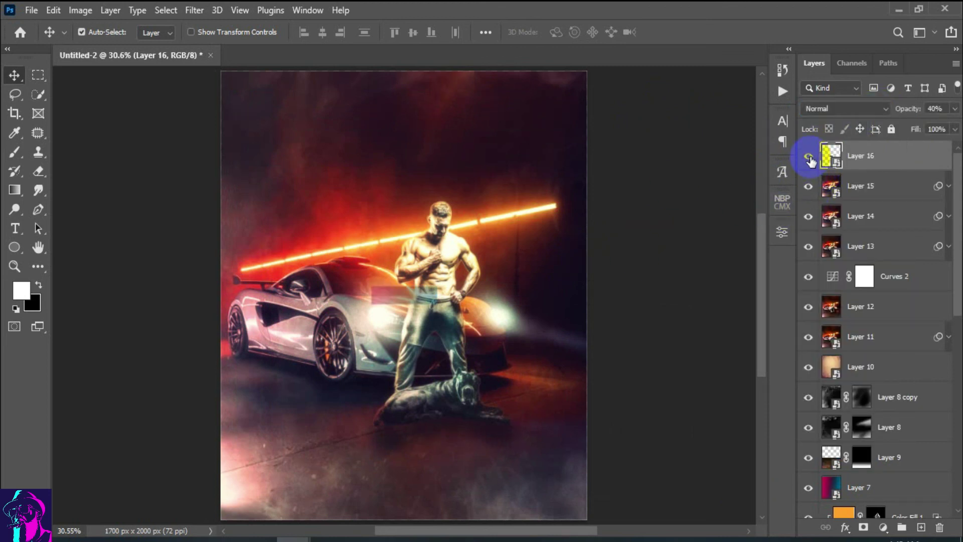
click(919, 160)
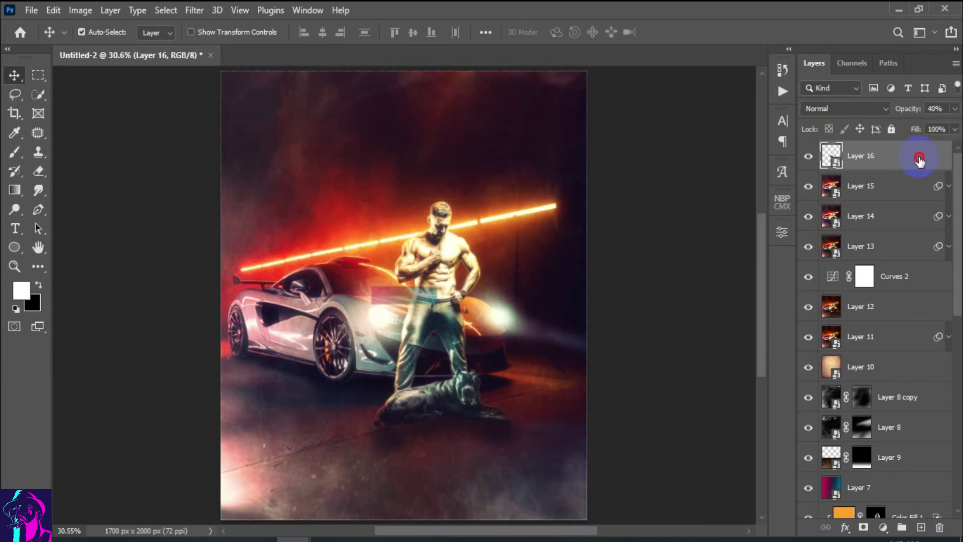
drag(919, 161, 940, 528)
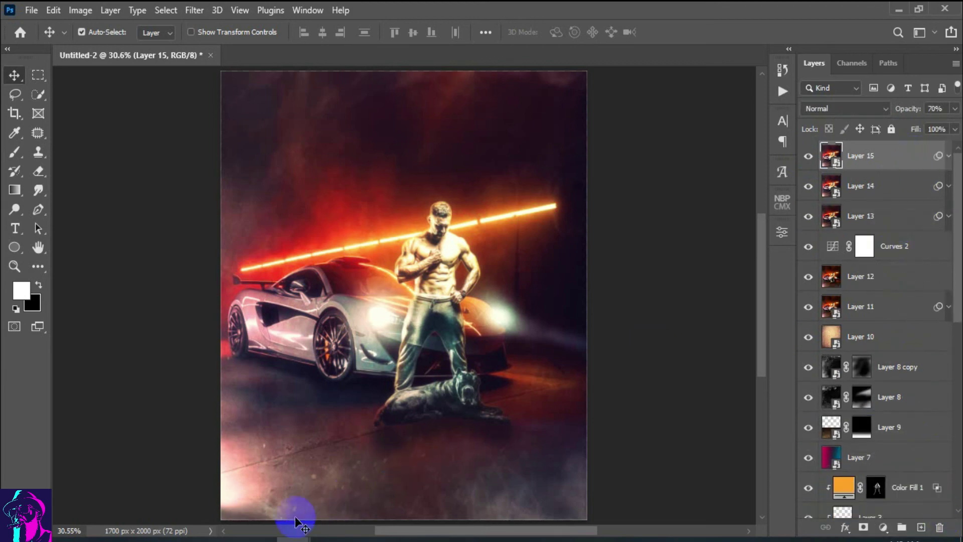
Collapse the DANNY Group 1 in the logo document and drag it onto the Untitled-2 poster
mouse_move(295, 522)
click(757, 502)
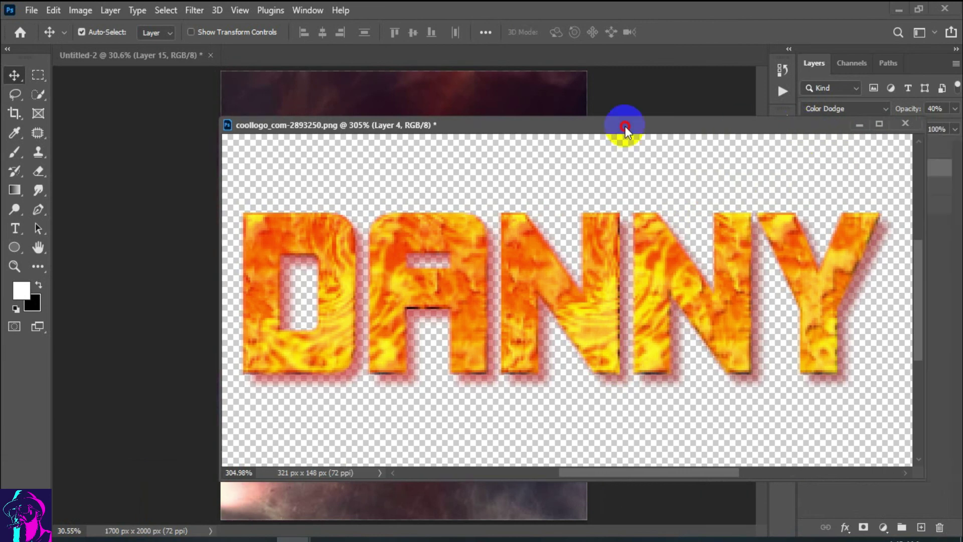
drag(624, 128, 368, 126)
click(815, 150)
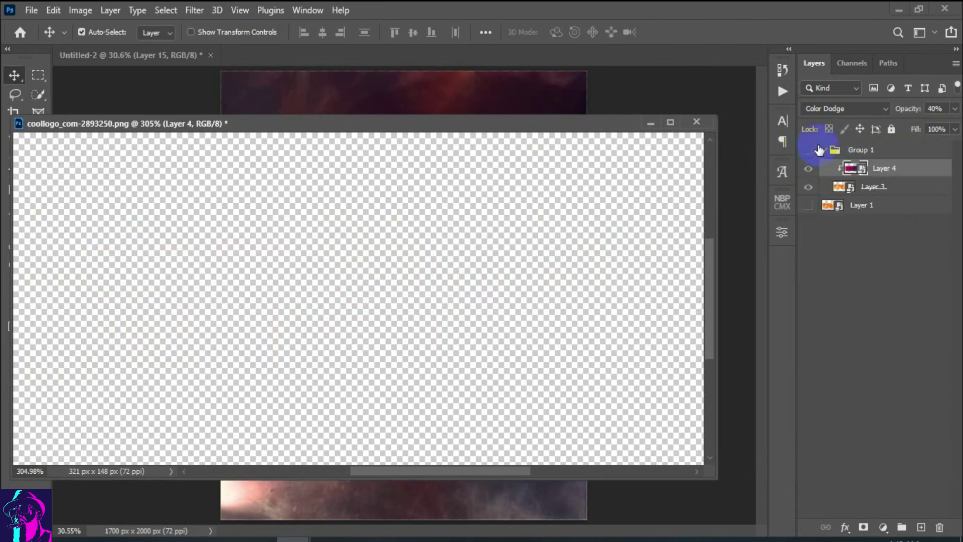
click(808, 149)
click(863, 151)
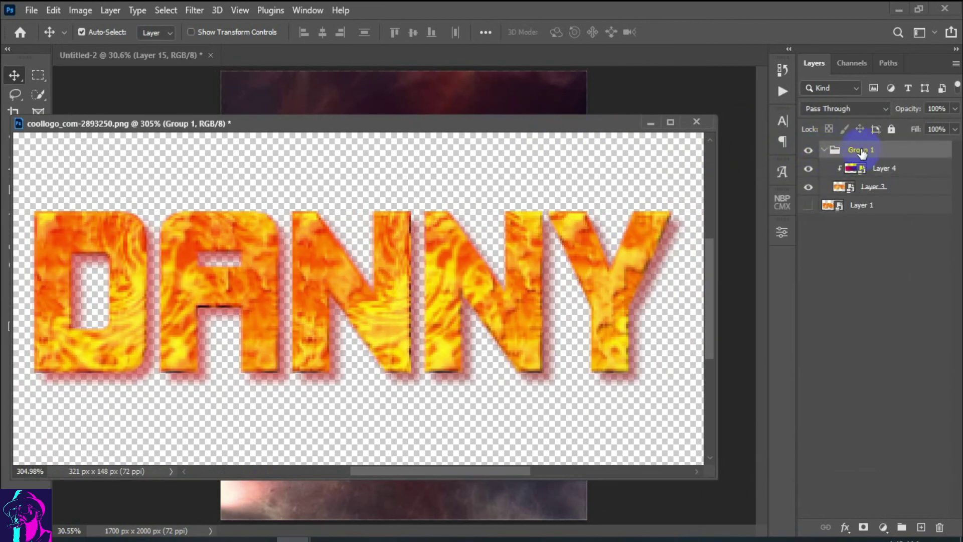
click(823, 150)
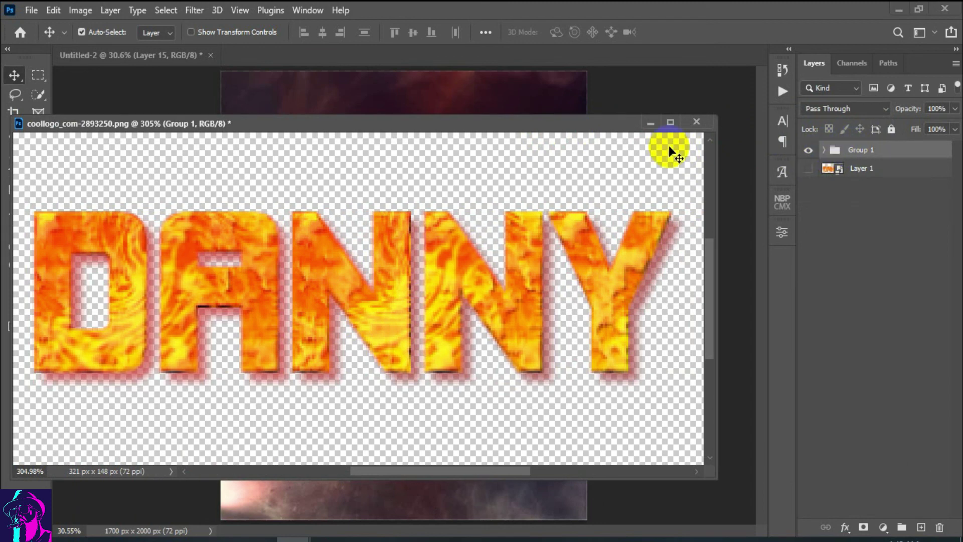
drag(578, 122, 802, 238)
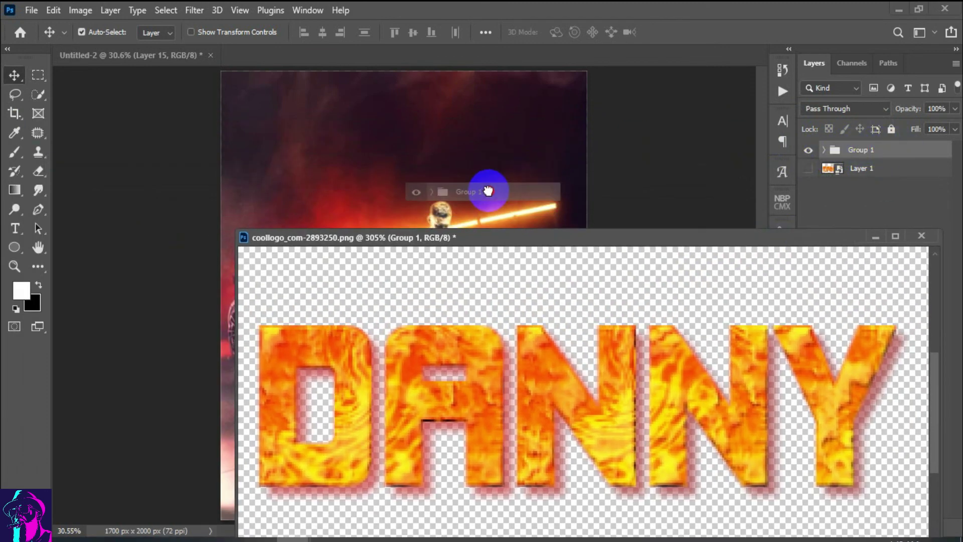
drag(848, 150, 547, 198)
click(875, 237)
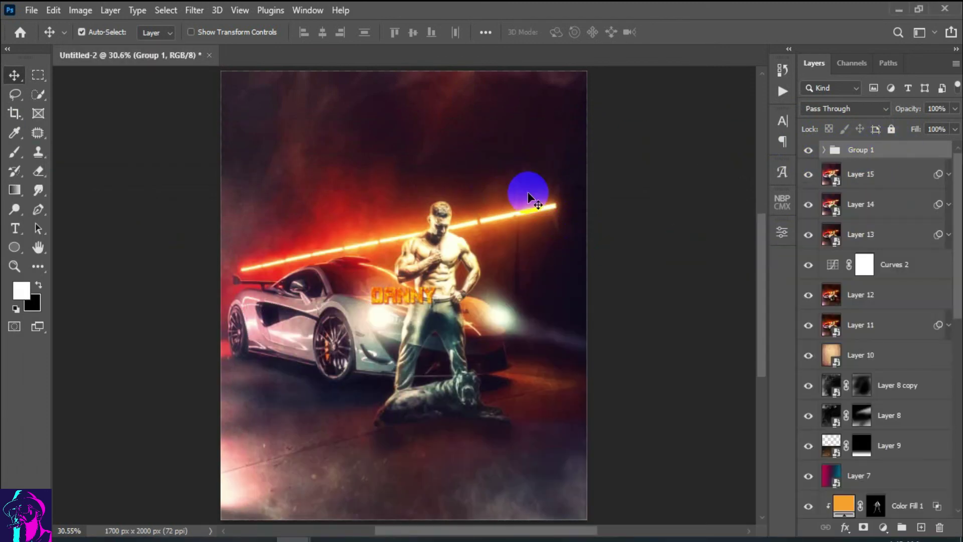
Free-transform the DANNY title, enlarging it and moving it to the poster's bottom
click(53, 10)
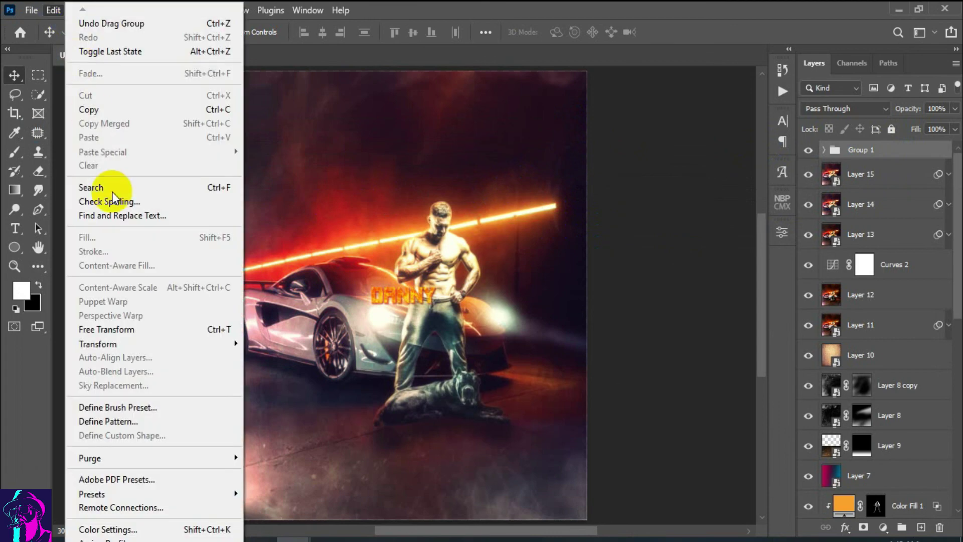
click(142, 329)
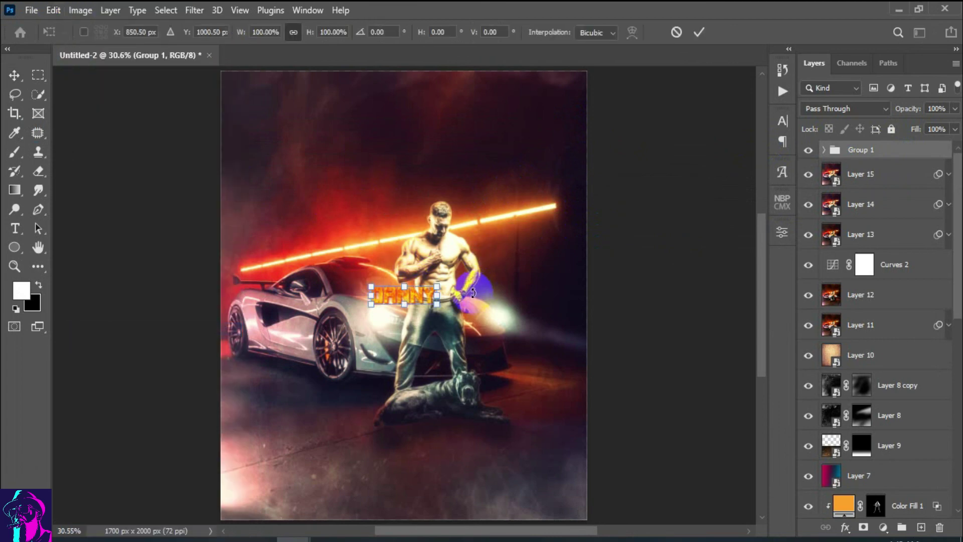
drag(448, 301, 523, 324)
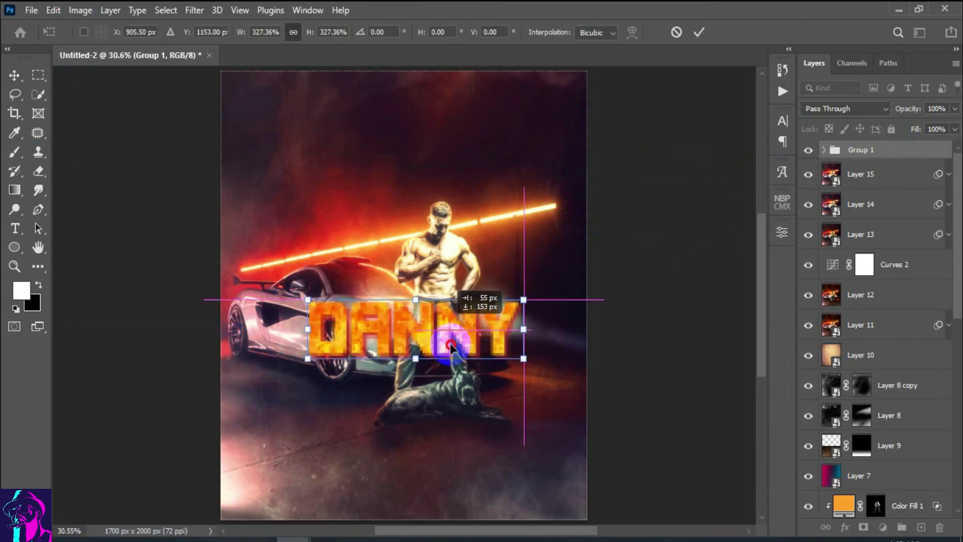
drag(431, 341, 429, 453)
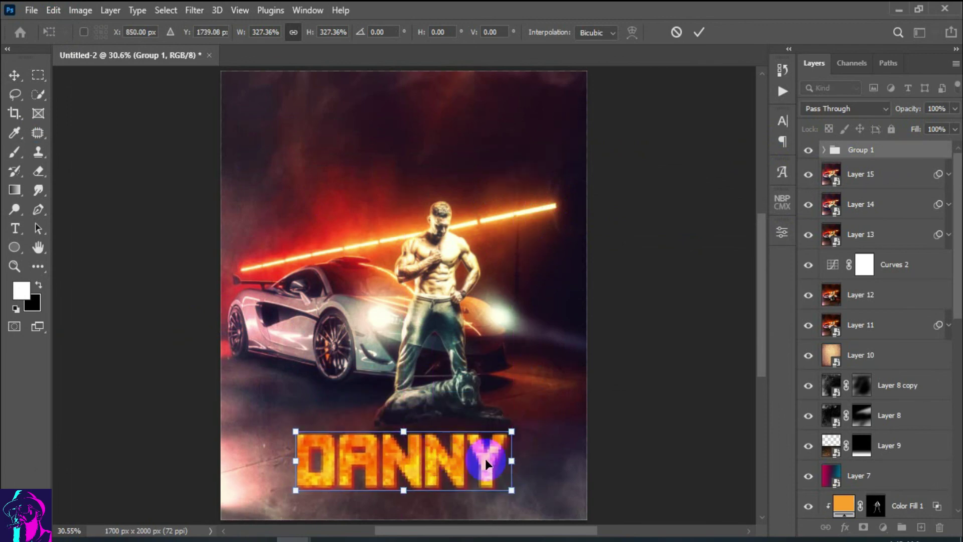
click(695, 32)
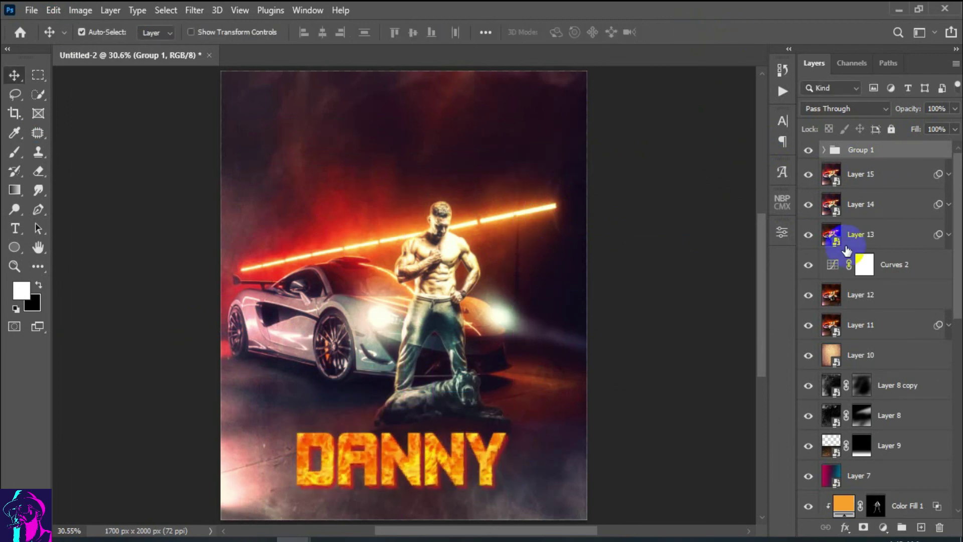
Convert Group 1 to a smart object and scale it to 123.31%, centred along the bottom edge
right_click(898, 147)
click(832, 203)
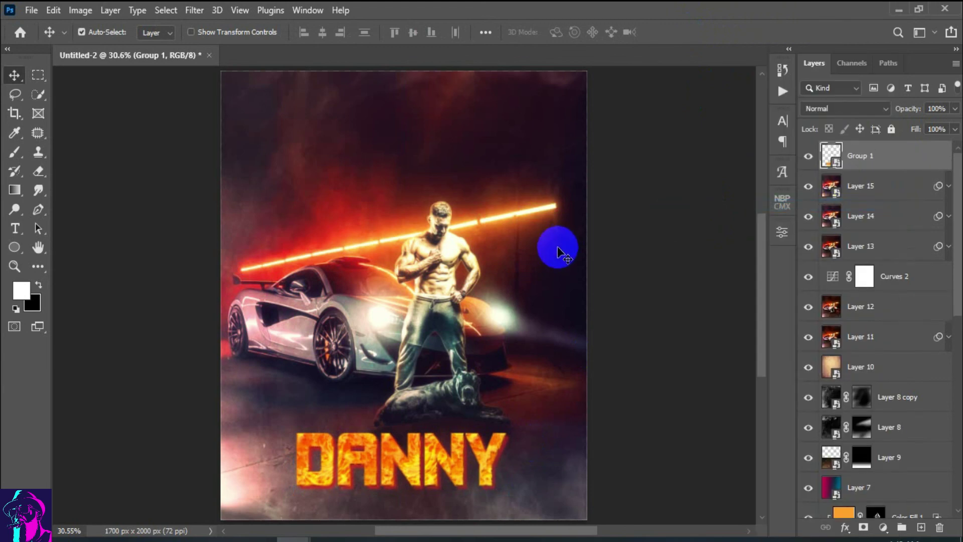
click(54, 12)
click(189, 328)
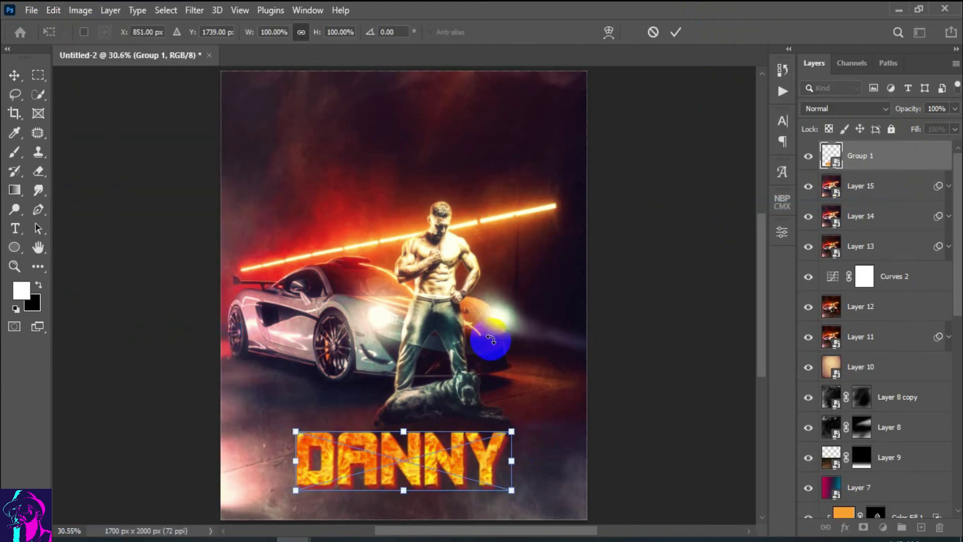
mouse_move(511, 461)
mouse_down()
mouse_move(555, 457)
mouse_move(541, 460)
mouse_up()
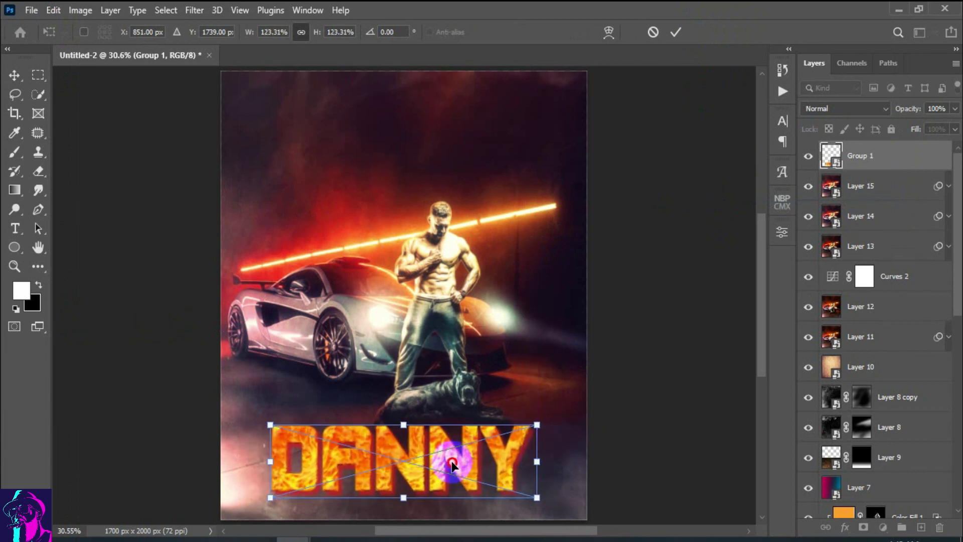
drag(445, 458, 455, 475)
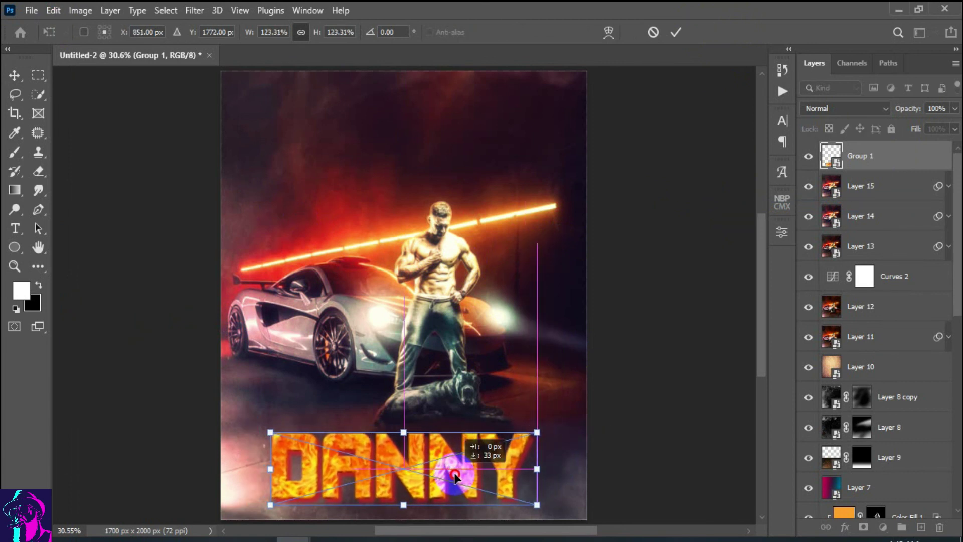
click(677, 31)
key(ctrl)
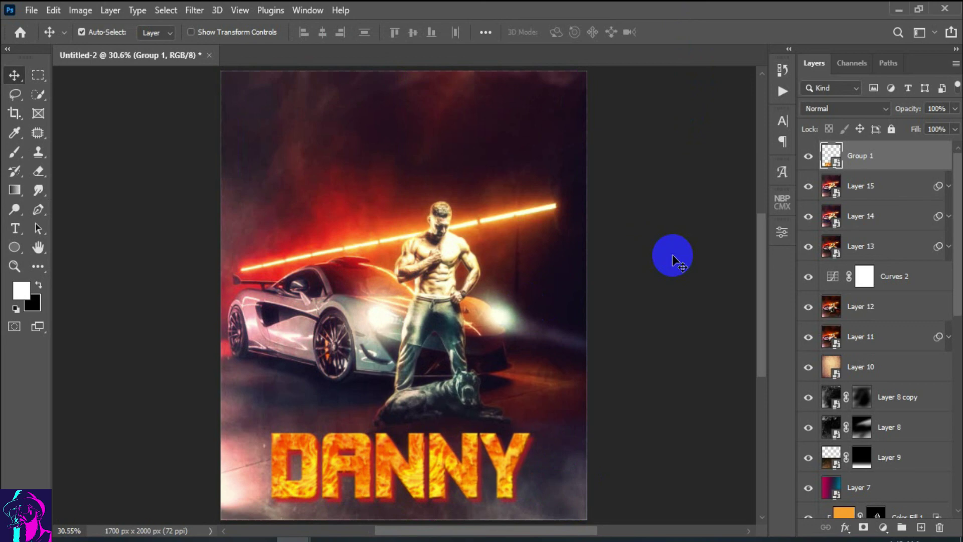
Stamp all visible layers into a new top Layer 16, checking the poster at fit and zoomed views
key(ctrl+minus)
key(ctrl+minus)
key(ctrl+minus)
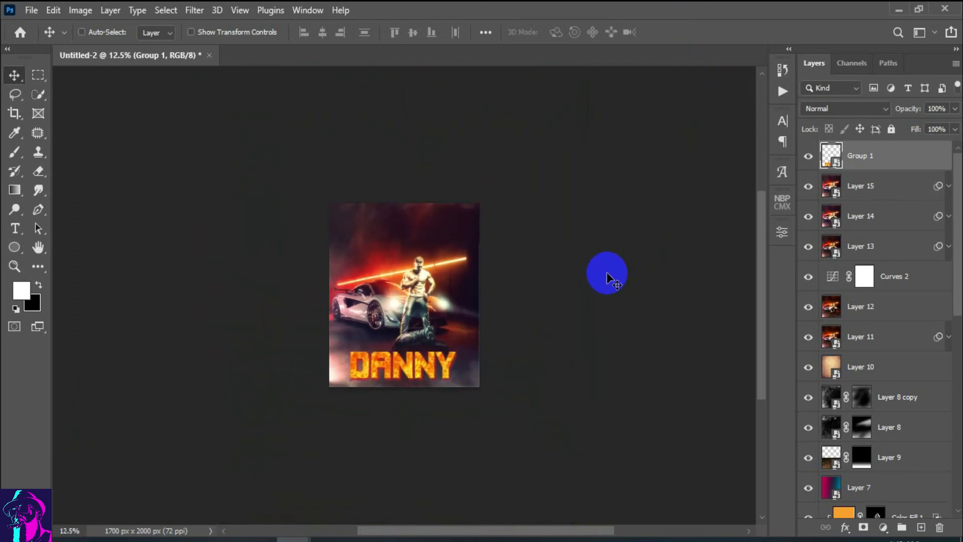
key(ctrl+plus)
key(ctrl+plus)
key(ctrl+plus)
key(ctrl+minus)
key(ctrl+minus)
key(ctrl+0)
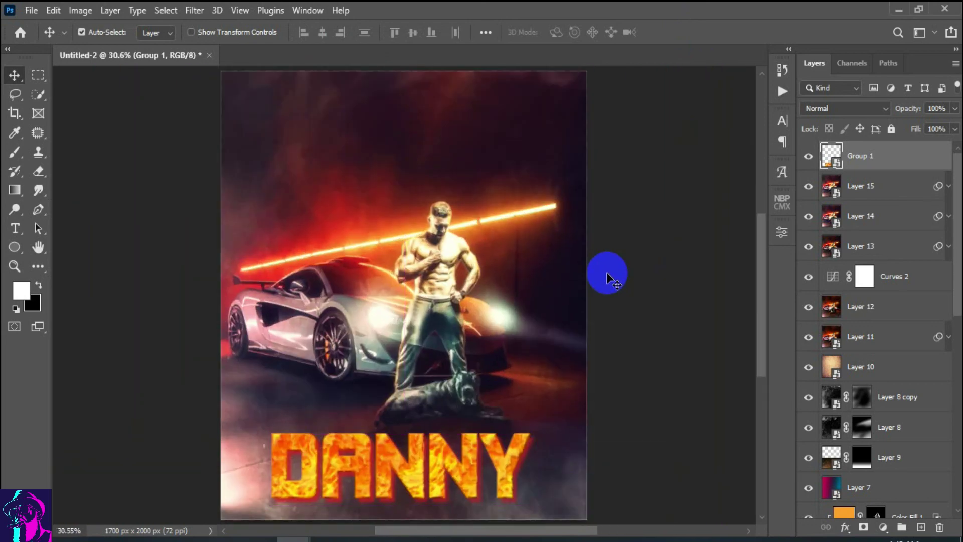
key(ctrl+shift+alt+e)
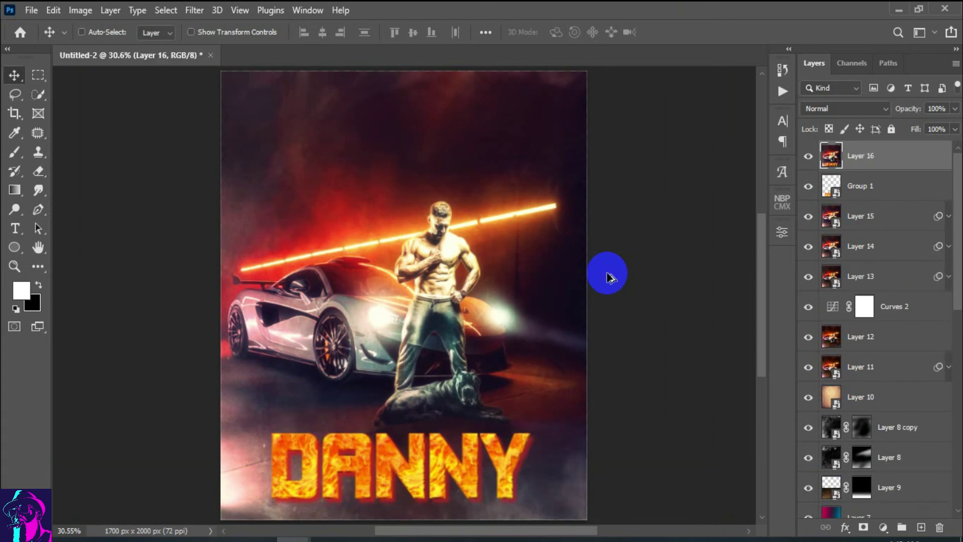
key(ctrl+minus)
key(ctrl+minus)
key(ctrl+0)
key(ctrl+minus)
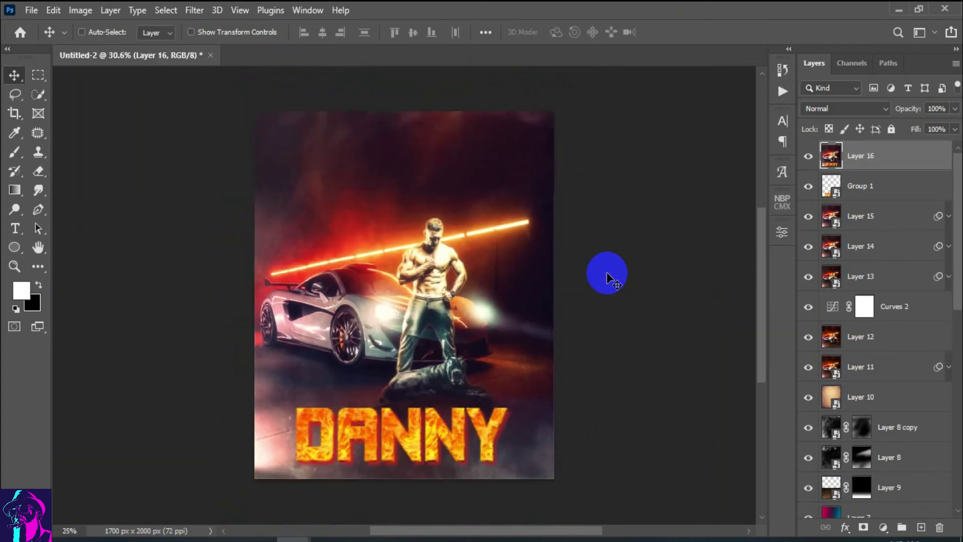
key(ctrl+0)
key(ctrl+plus)
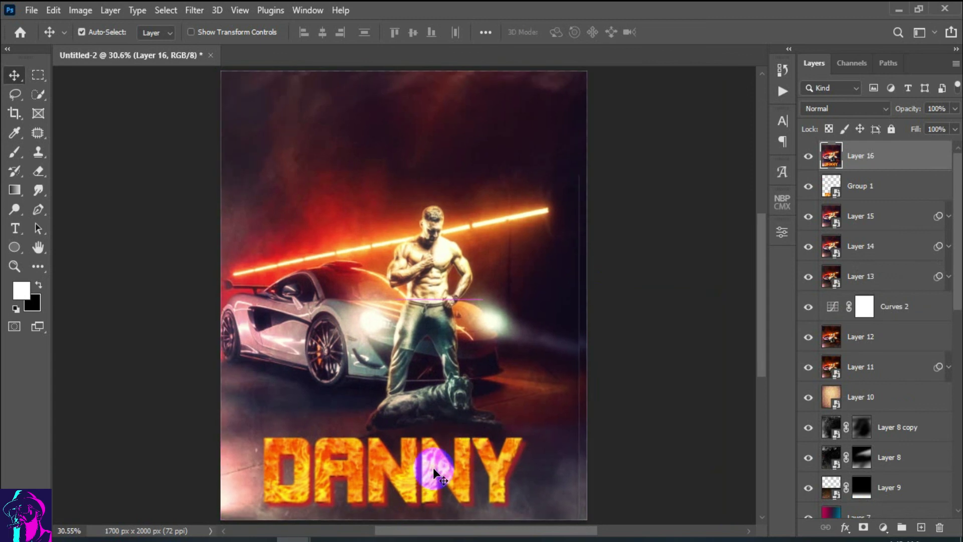
drag(440, 469, 556, 358)
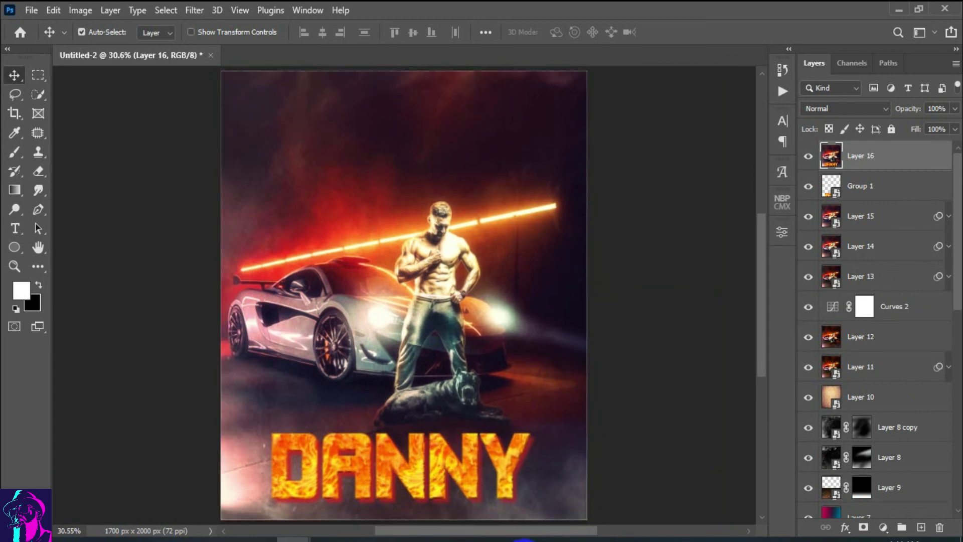